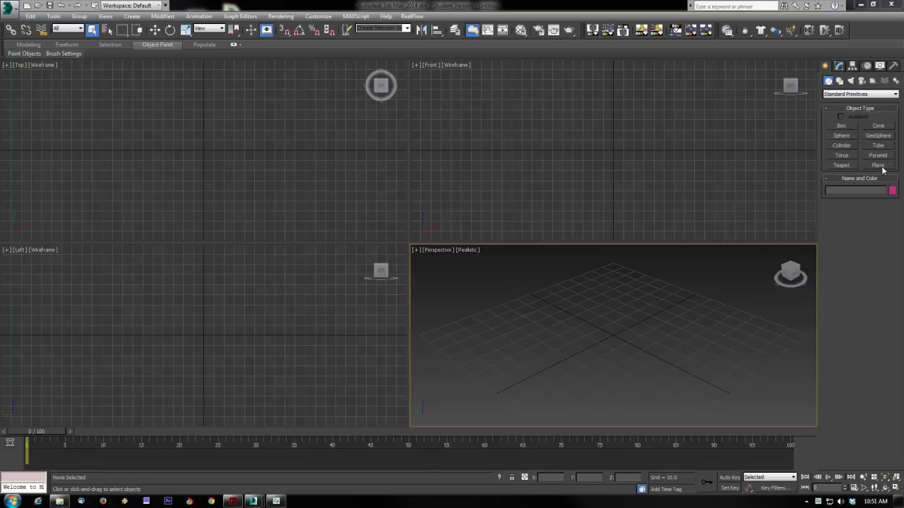
- Draw a plane about 111 long and 115 wide in the Front view, centred near the vertical axis
{"action": "left_click", "coordinate": [878, 166]}
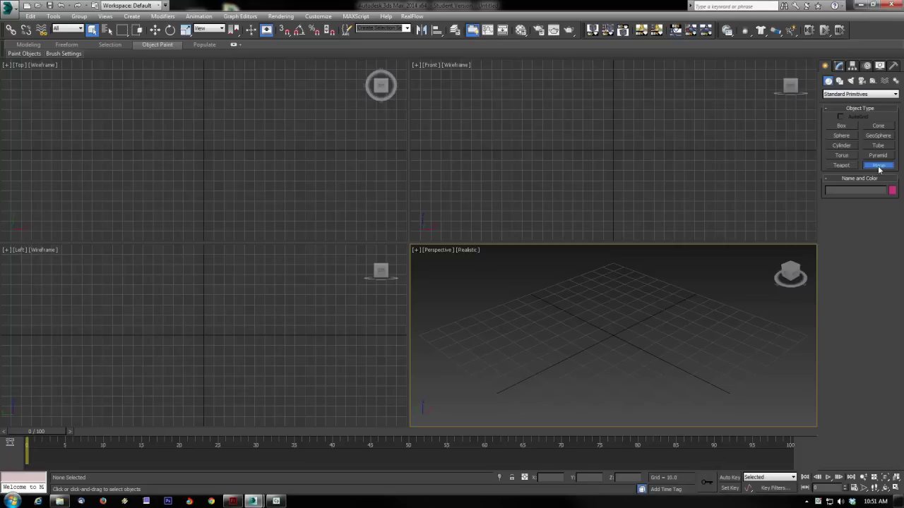
{"action": "left_click_drag", "start_coordinate": [555, 72], "coordinate": [671, 184]}
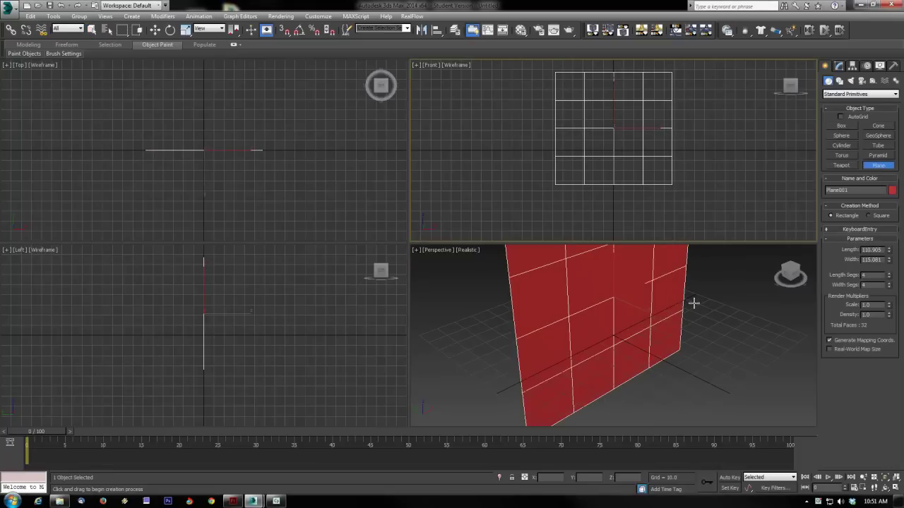
{"action": "left_click", "coordinate": [155, 30]}
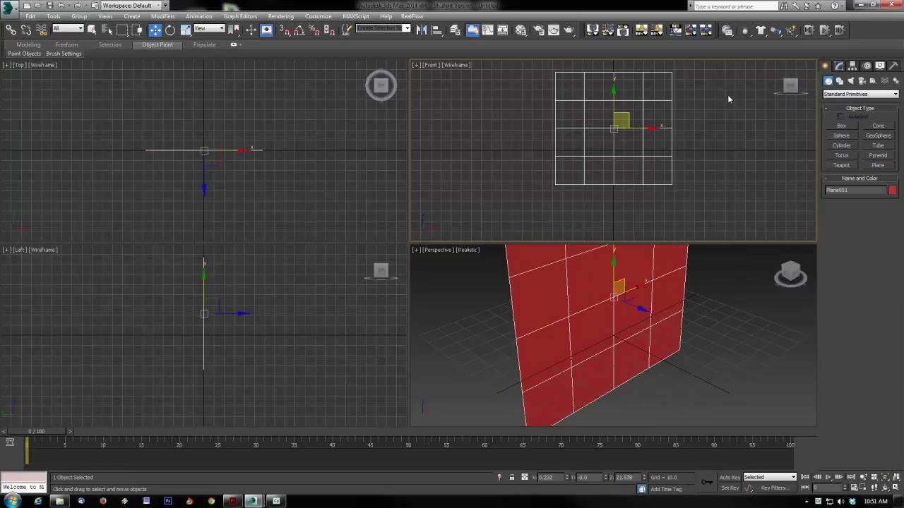
- Set the plane's length and width to 100
{"action": "left_click", "coordinate": [839, 65]}
{"action": "double_click", "coordinate": [870, 198]}
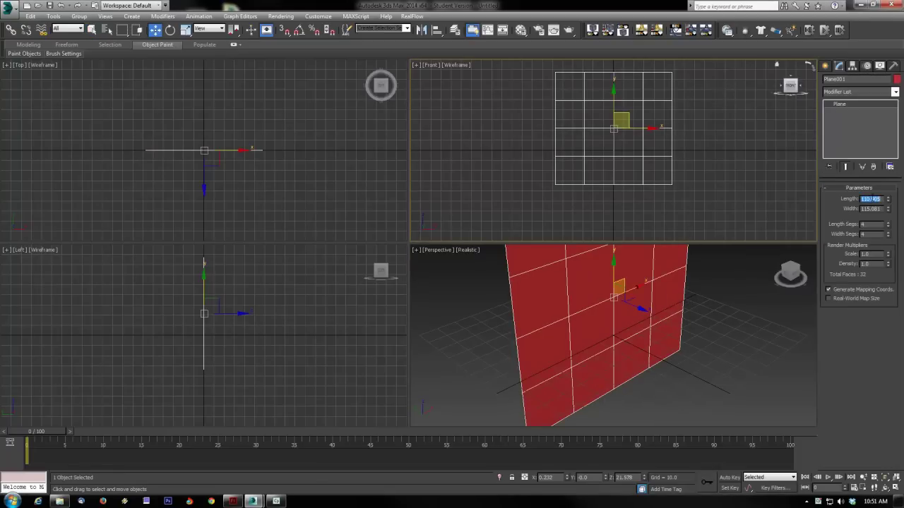
{"action": "type", "text": "100"}
{"action": "key", "text": "Tab"}
{"action": "type", "text": "100"}
{"action": "key", "text": "Tab"}
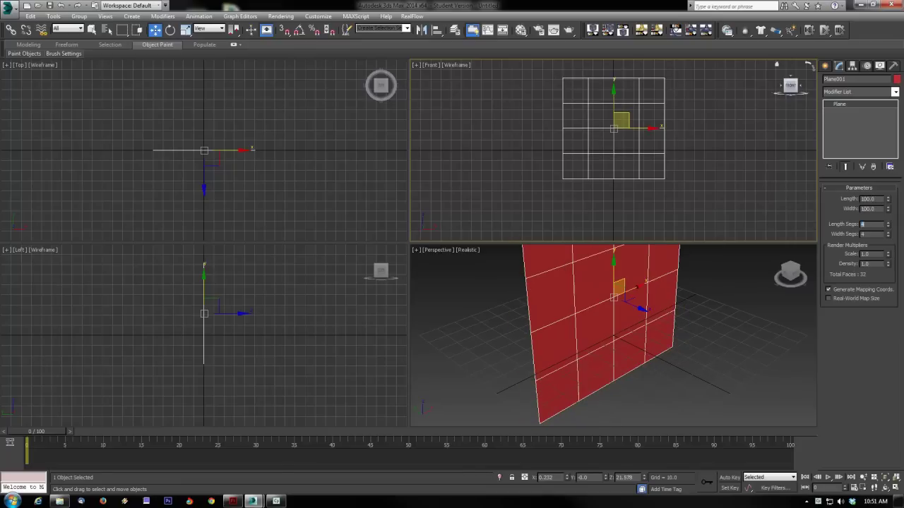
- Reduce the plane's length and width segments to 1 each
{"action": "type", "text": "1"}
{"action": "key", "text": "Tab"}
{"action": "type", "text": "1"}
{"action": "key", "text": "Tab"}
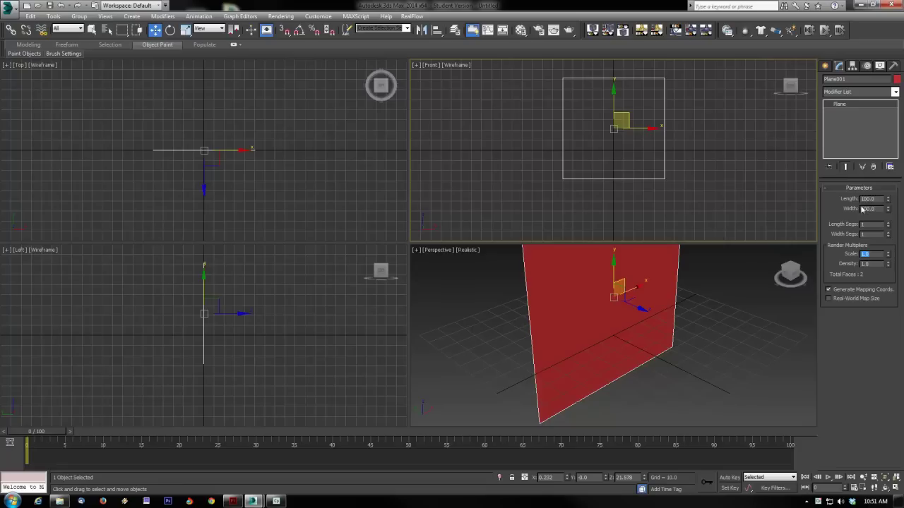
- Centre the plane at the world origin by setting its X, Y and Z positions to 0
{"action": "right_click", "coordinate": [567, 478]}
{"action": "right_click", "coordinate": [605, 479]}
{"action": "right_click", "coordinate": [644, 478]}
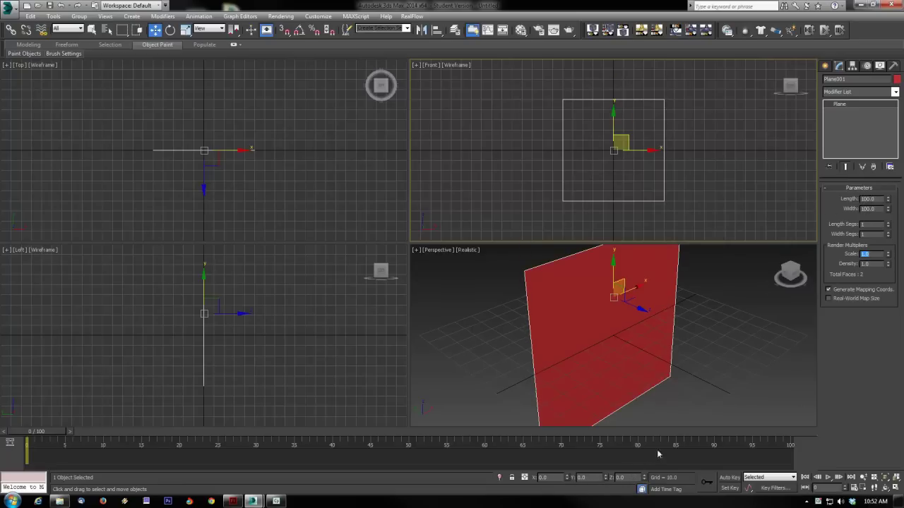
{"action": "left_click_drag", "start_coordinate": [629, 478], "coordinate": [492, 464]}
{"action": "type", "text": "0"}
{"action": "key", "text": "Return"}
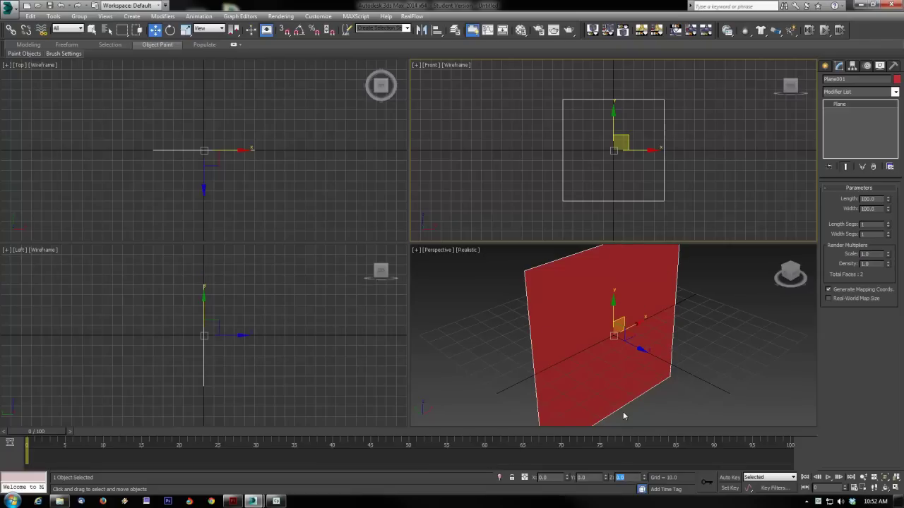
- Raise the plane to Z 50 and push it back to Y 75
{"action": "type", "text": "50"}
{"action": "key", "text": "Return"}
{"action": "double_click", "coordinate": [589, 478]}
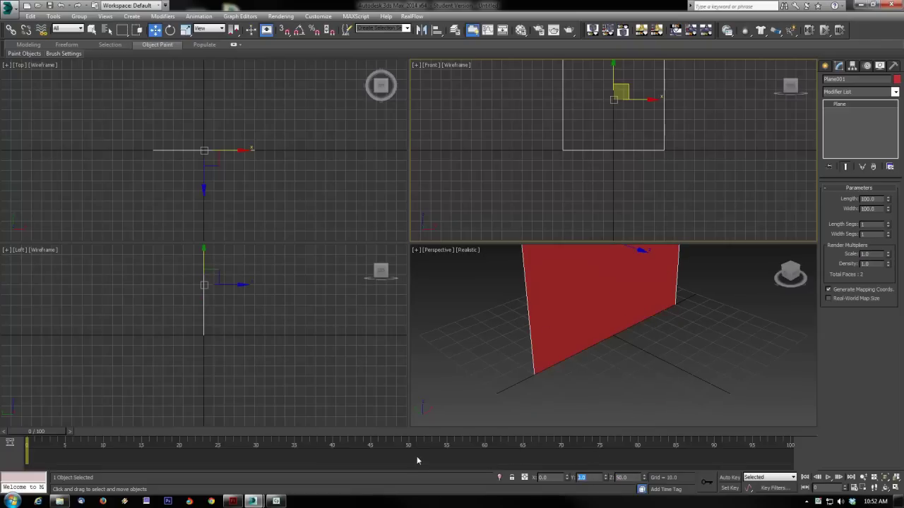
{"action": "type", "text": "75"}
{"action": "key", "text": "Return"}
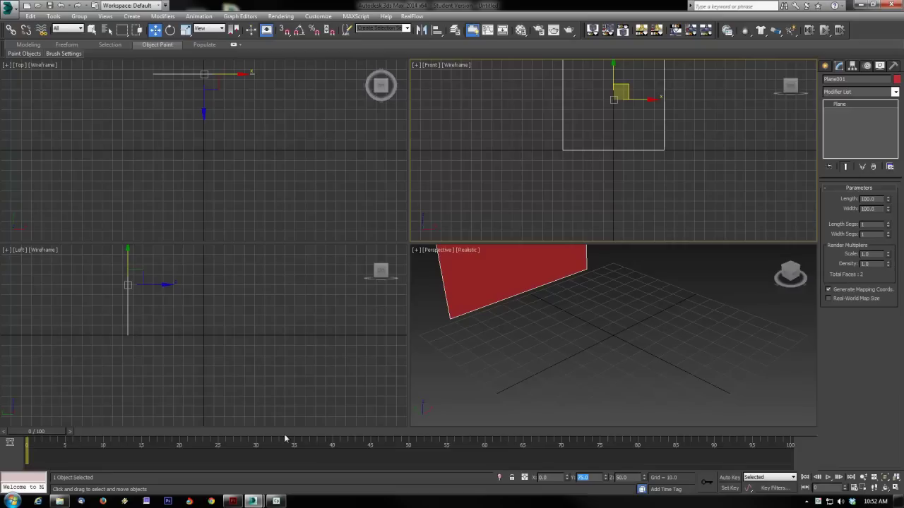
{"action": "middle_click", "coordinate": [605, 371]}
{"action": "scroll", "coordinate": [606, 371], "scroll_direction": "down", "scroll_amount": 4}
{"action": "mouse_move", "coordinate": [603, 360]}
{"action": "middle_mouse_down", "text": "alt"}
{"action": "mouse_move", "coordinate": [574, 336]}
{"action": "mouse_move", "coordinate": [567, 354]}
{"action": "mouse_move", "coordinate": [580, 337]}
{"action": "mouse_move", "coordinate": [615, 371]}
{"action": "middle_mouse_up", "text": "alt"}
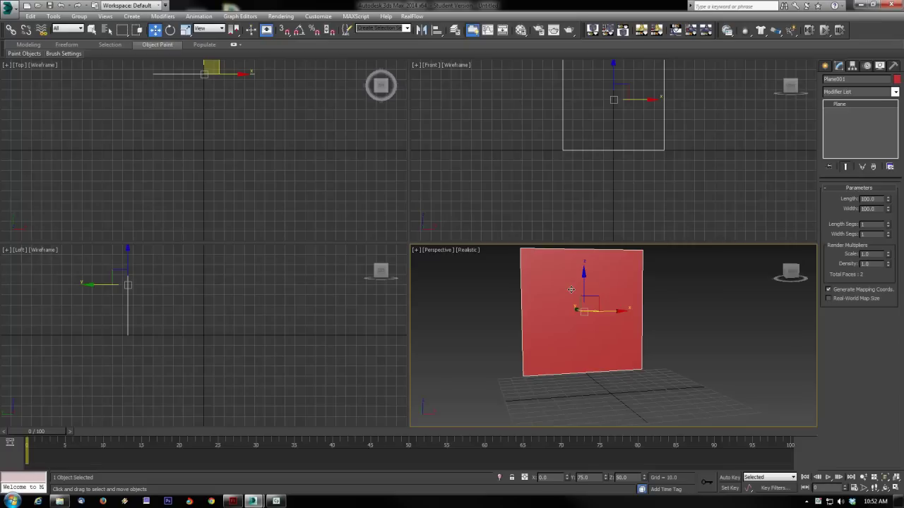
- Add a Bitmap map to the diffuse colour of the first material sample, 01 - Default
{"action": "left_click", "coordinate": [521, 31]}
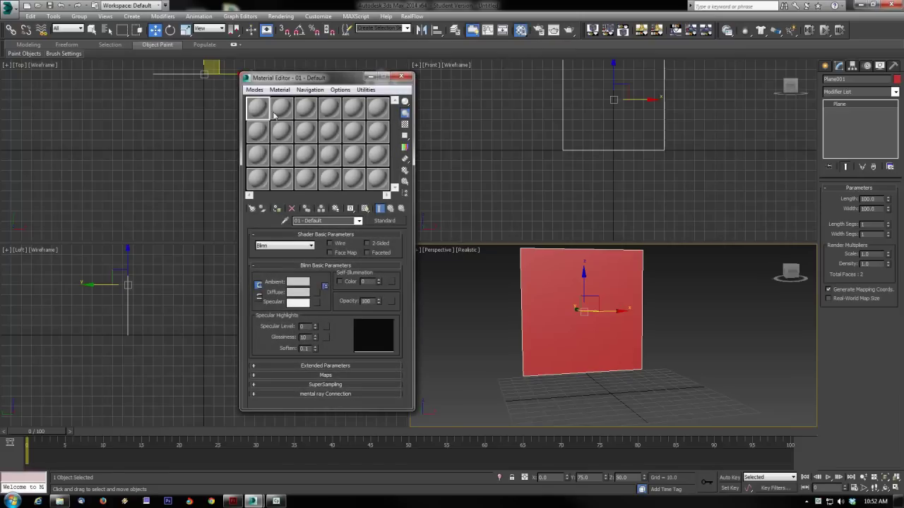
{"action": "left_click", "coordinate": [315, 292]}
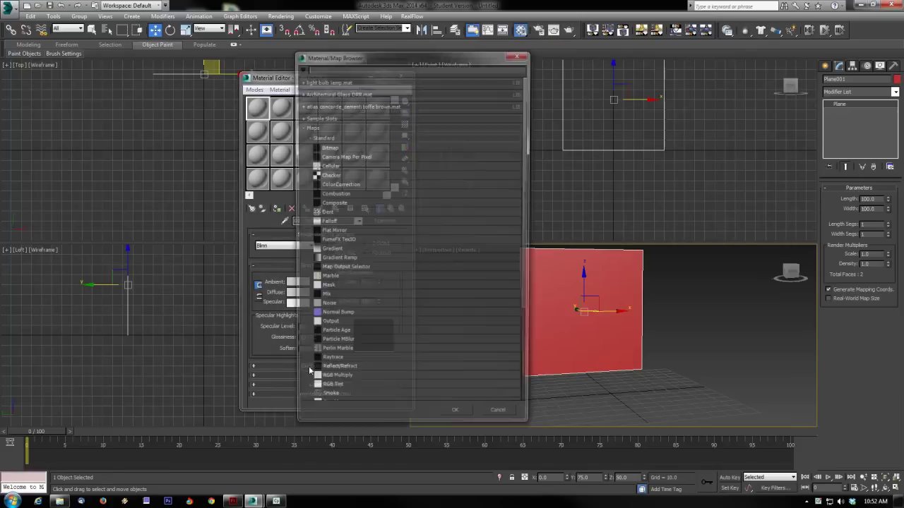
{"action": "double_click", "coordinate": [343, 146]}
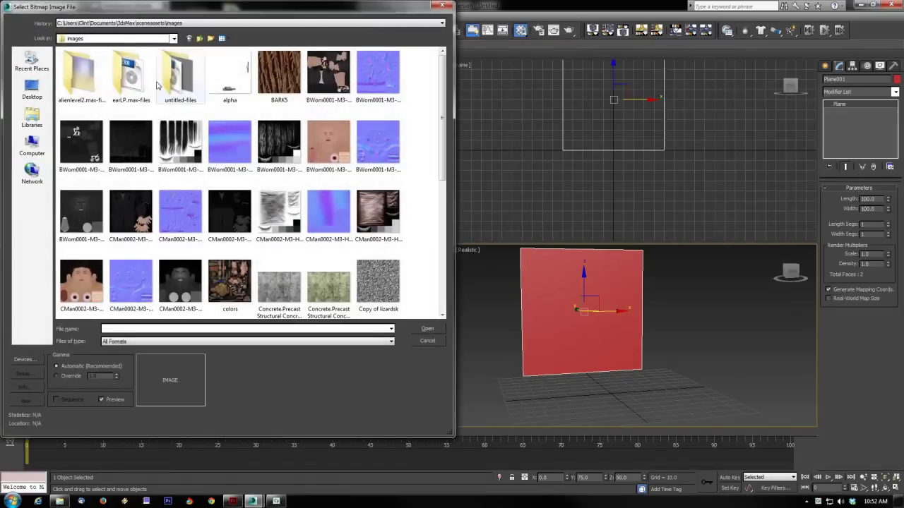
- Load the ear1 image from the Character Modeling Module_04 folder on the Aloha (E:) drive as the bitmap
{"action": "left_click", "coordinate": [123, 39]}
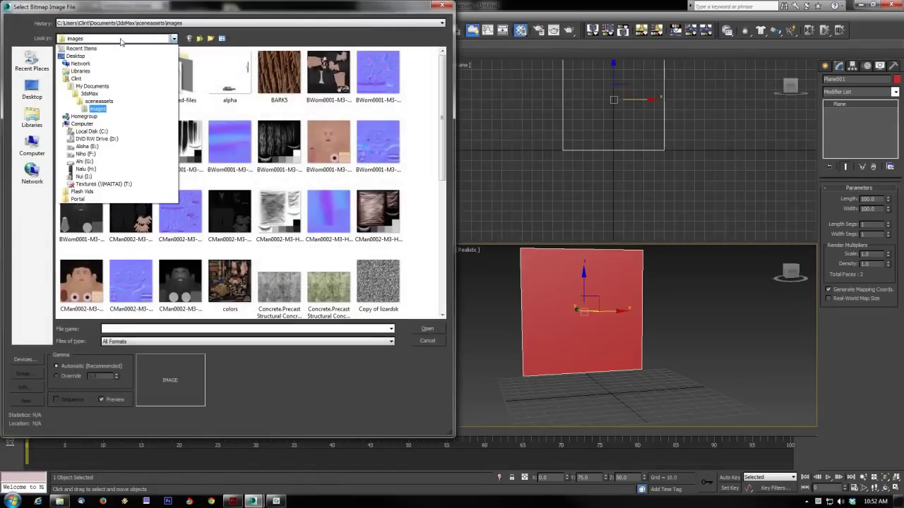
{"action": "left_click", "coordinate": [86, 146]}
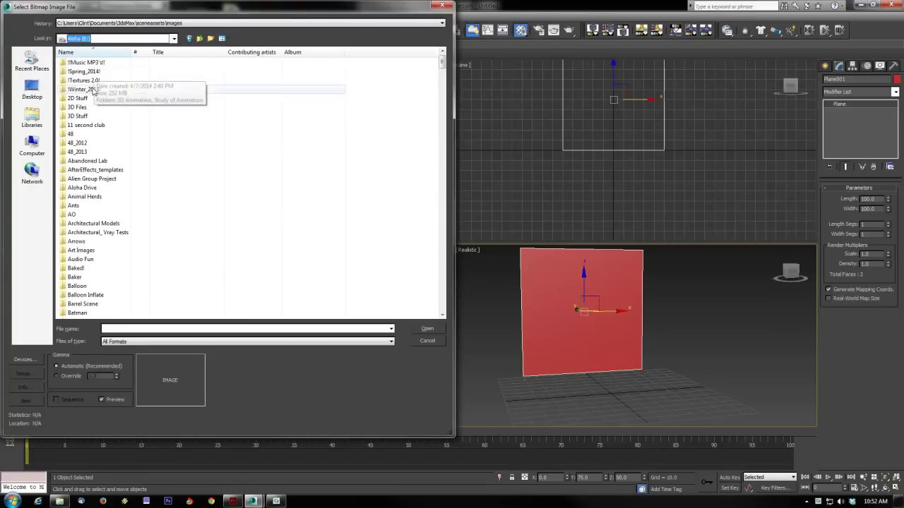
{"action": "double_click", "coordinate": [86, 90]}
{"action": "double_click", "coordinate": [93, 101]}
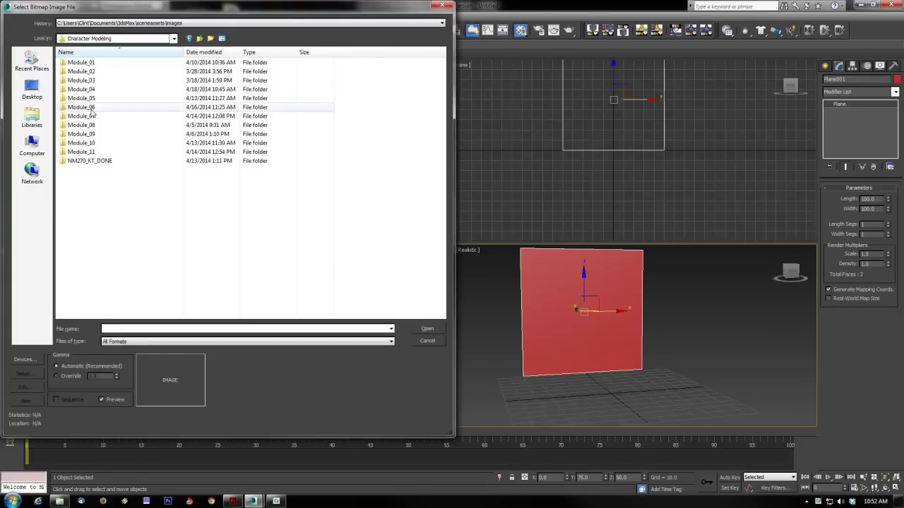
{"action": "double_click", "coordinate": [89, 90]}
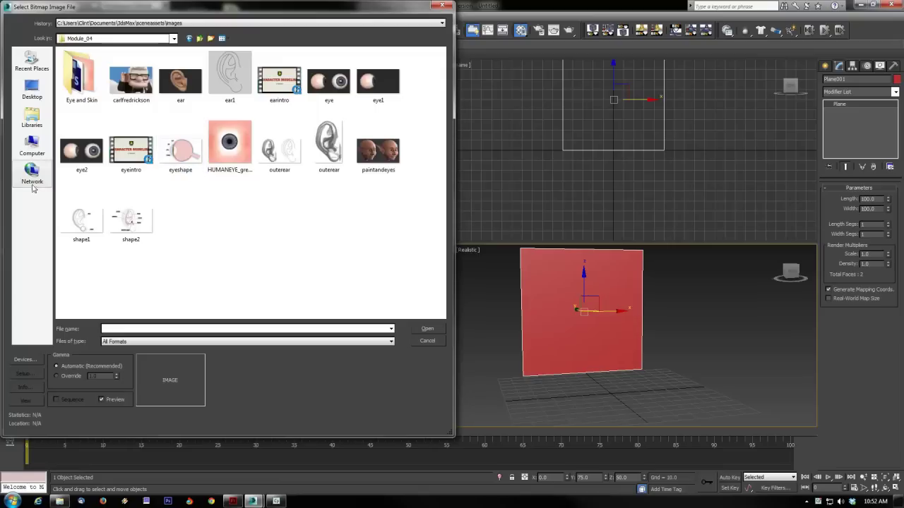
{"action": "double_click", "coordinate": [217, 91]}
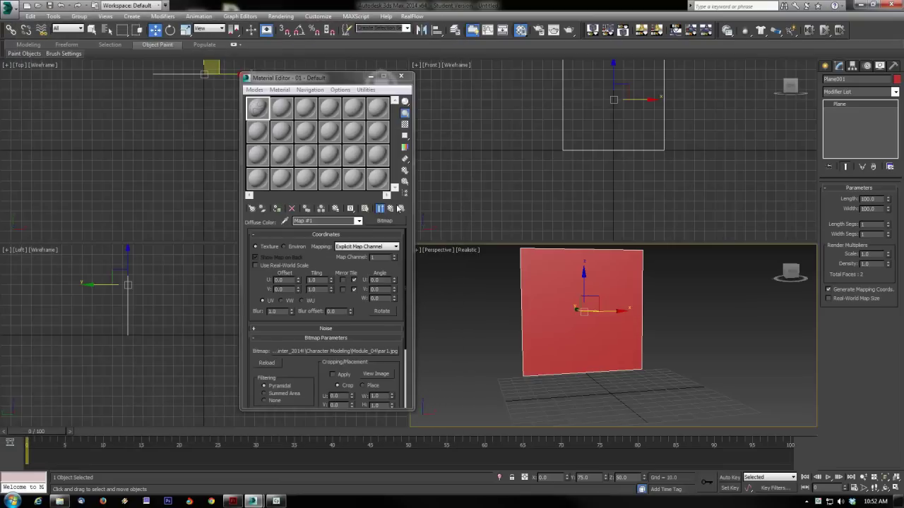
- Return to the parent material, show it shaded in the viewport, and assign it to the plane
{"action": "left_click", "coordinate": [391, 208]}
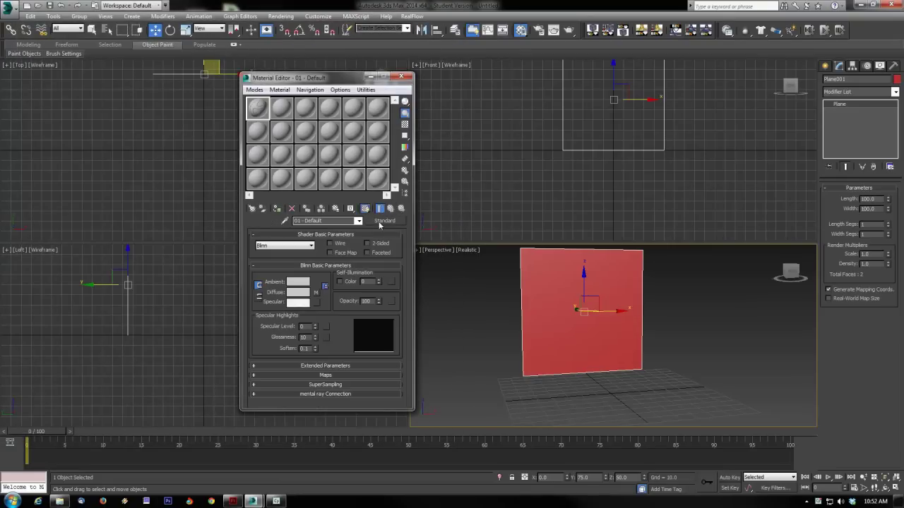
{"action": "left_click", "coordinate": [364, 208]}
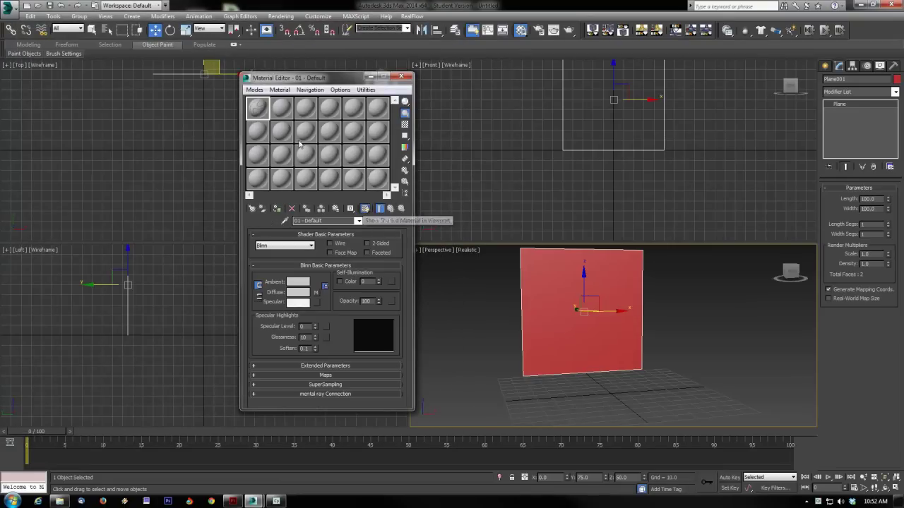
- Freeze the ear reference plane in its object properties with Show Frozen in Gray turned off
{"action": "right_click", "coordinate": [584, 311]}
{"action": "left_click", "coordinate": [625, 369]}
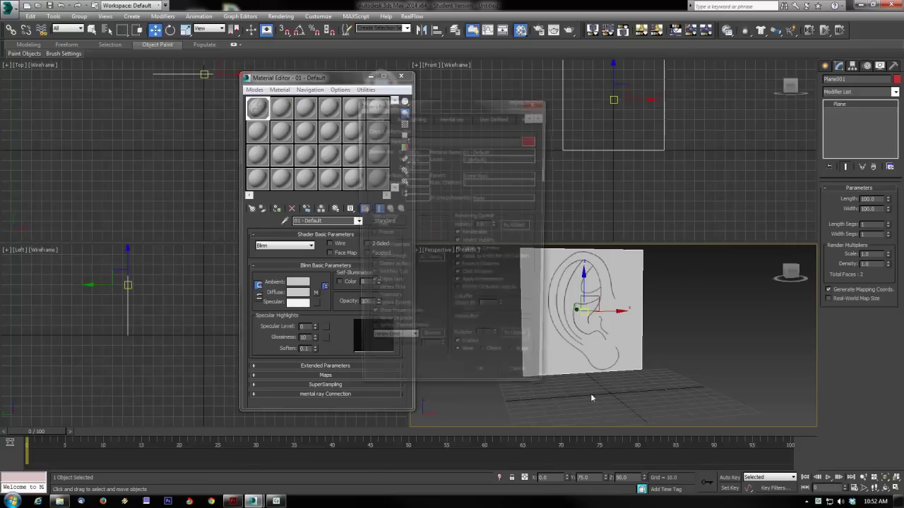
{"action": "left_click", "coordinate": [470, 234]}
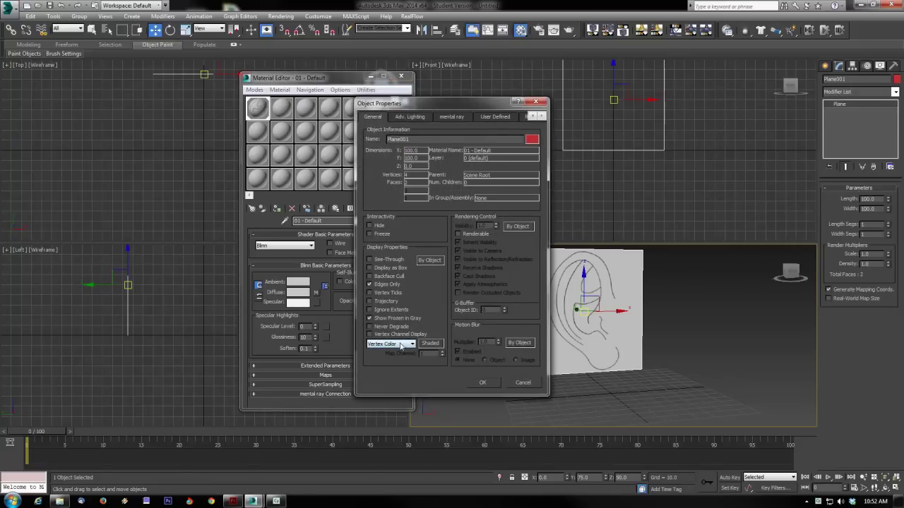
{"action": "left_click", "coordinate": [379, 320]}
{"action": "left_click", "coordinate": [482, 382]}
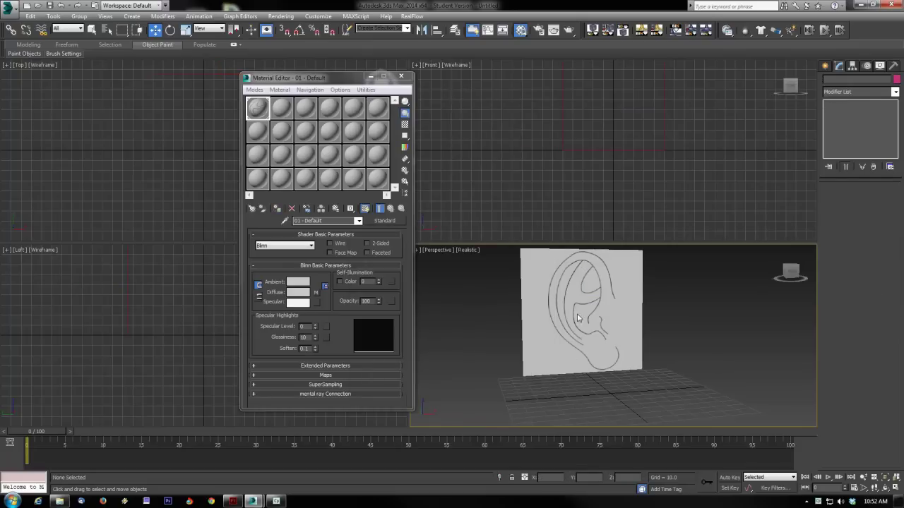
{"action": "left_click_drag", "start_coordinate": [706, 347], "coordinate": [705, 346]}
- Start the Box tool and display the Front view as Shaded with its grid hidden
{"action": "left_click", "coordinate": [825, 65]}
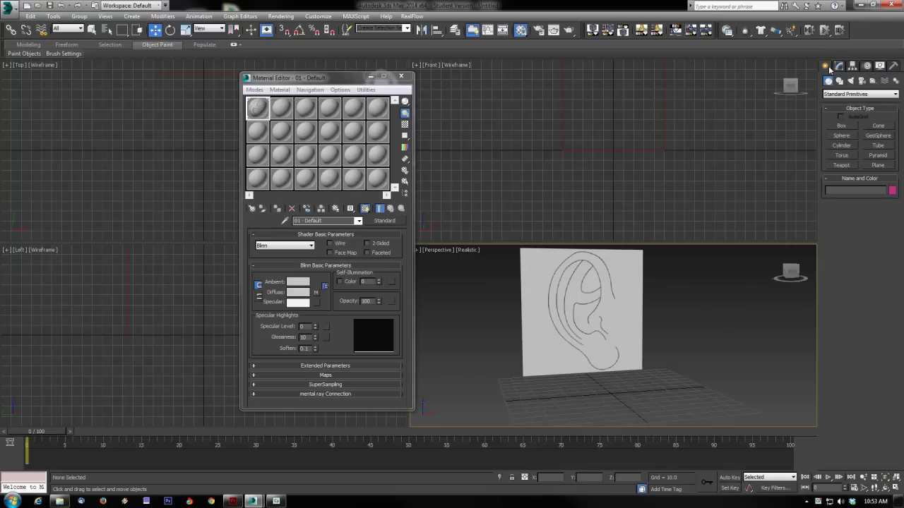
{"action": "left_click", "coordinate": [841, 126]}
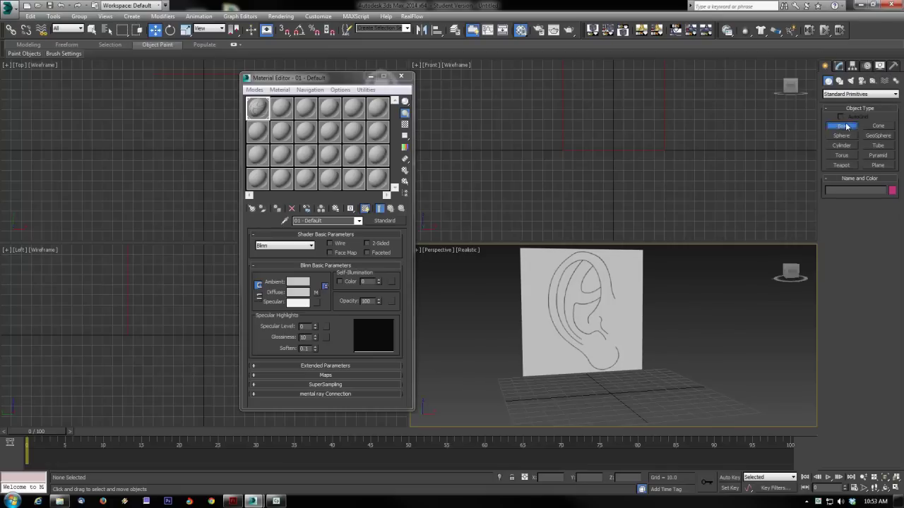
{"action": "left_click", "coordinate": [456, 65]}
{"action": "left_click", "coordinate": [476, 85]}
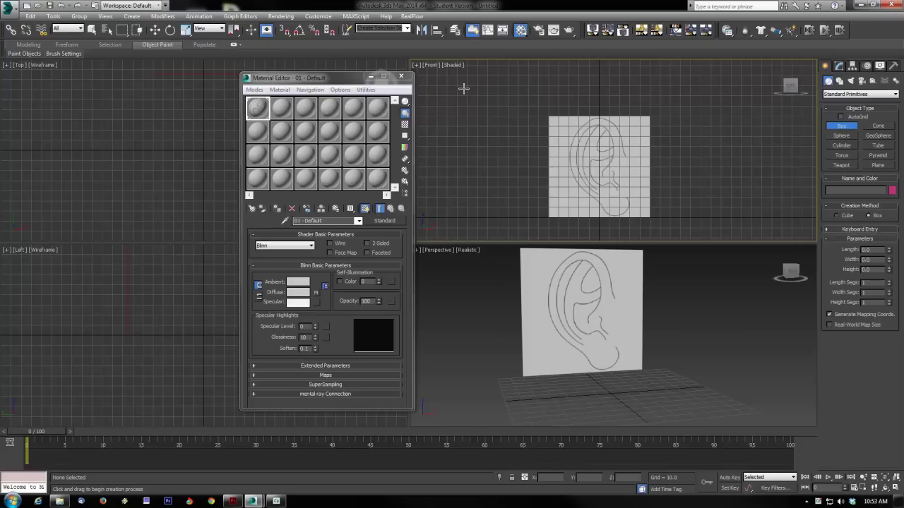
{"action": "key", "text": "g"}
- Draw a box about 6.5 long, 4.2 wide and 2 high in the Front view, inside the front end of the outer ear rim
{"action": "scroll", "coordinate": [634, 145], "scroll_direction": "up", "scroll_amount": 2}
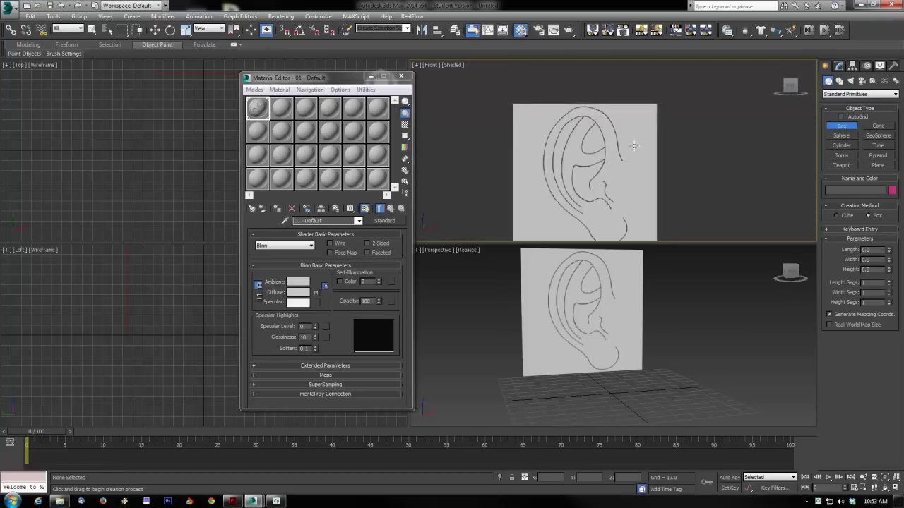
{"action": "key", "text": "alt+w"}
{"action": "scroll", "coordinate": [606, 204], "scroll_direction": "up", "scroll_amount": 3}
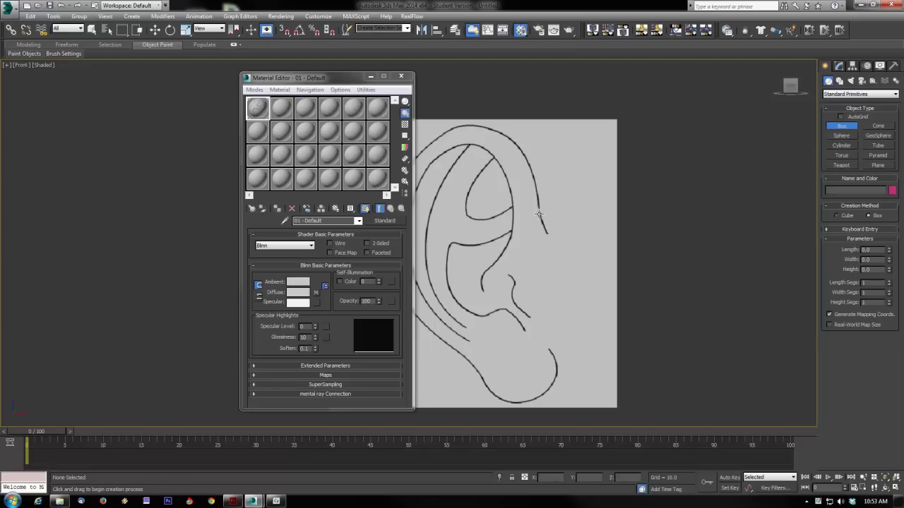
{"action": "left_click_drag", "start_coordinate": [523, 205], "coordinate": [533, 223]}
{"action": "left_click", "coordinate": [532, 218]}
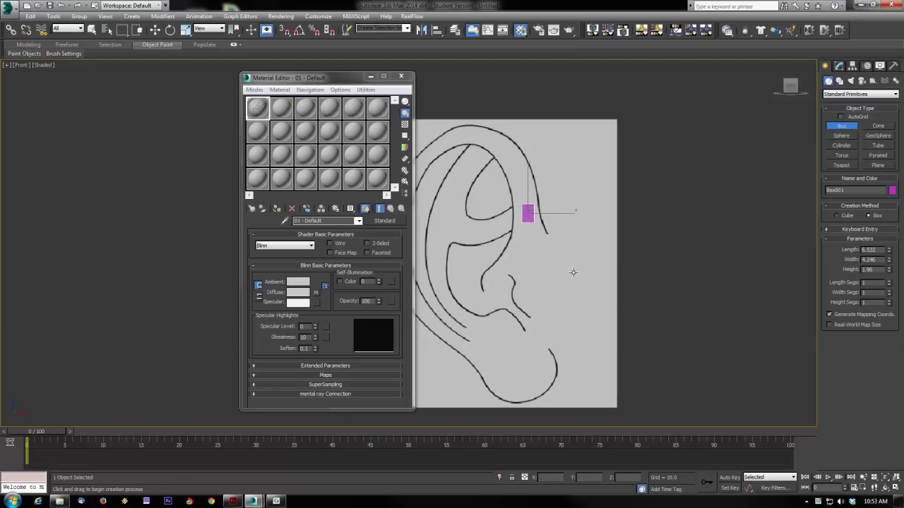
- Minimize the Material Editor and move the box back toward the ear reference plane to about Y 48.5 in the Top view
{"action": "key", "text": "alt+w"}
{"action": "middle_click_drag", "start_coordinate": [719, 326], "coordinate": [607, 359], "text": "alt"}
{"action": "left_click", "coordinate": [371, 76]}
{"action": "middle_click", "coordinate": [210, 188]}
{"action": "scroll", "coordinate": [224, 164], "scroll_direction": "up", "scroll_amount": 2}
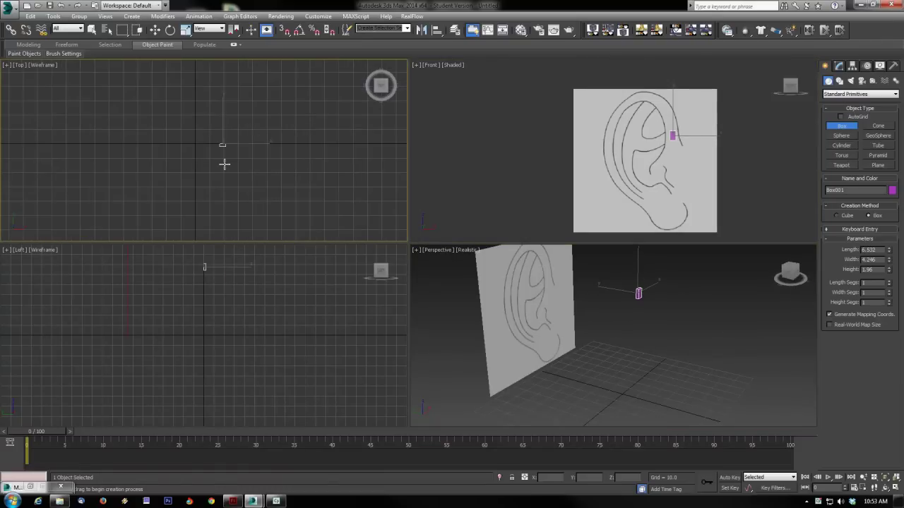
{"action": "key", "text": "w"}
{"action": "left_click_drag", "start_coordinate": [222, 118], "coordinate": [212, 48]}
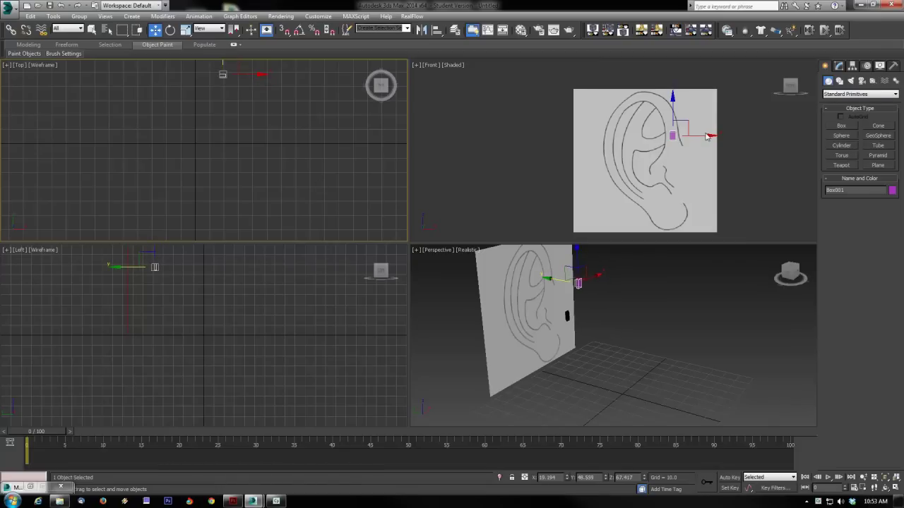
- Maximize the Front view and nudge the box down to about Z 66.5 beside the ear rim's end
{"action": "scroll", "coordinate": [643, 185], "scroll_direction": "up", "scroll_amount": 3}
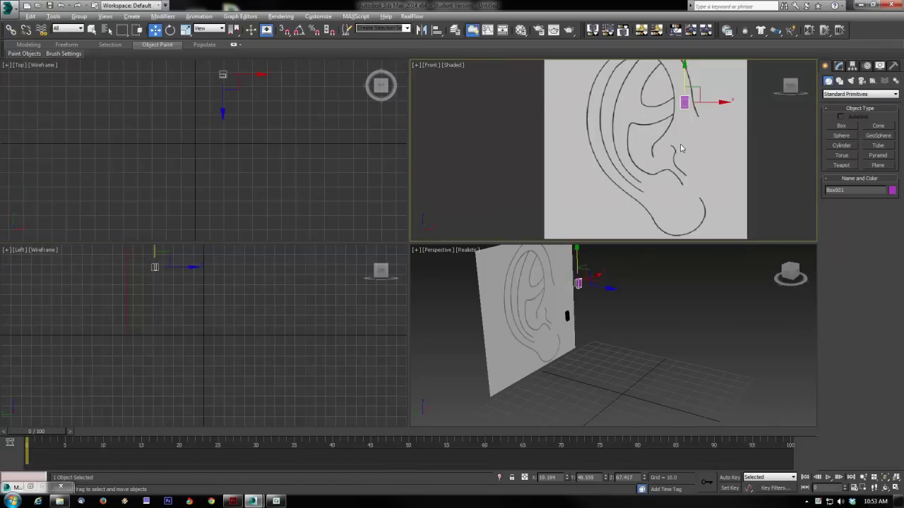
{"action": "key", "text": "alt+w"}
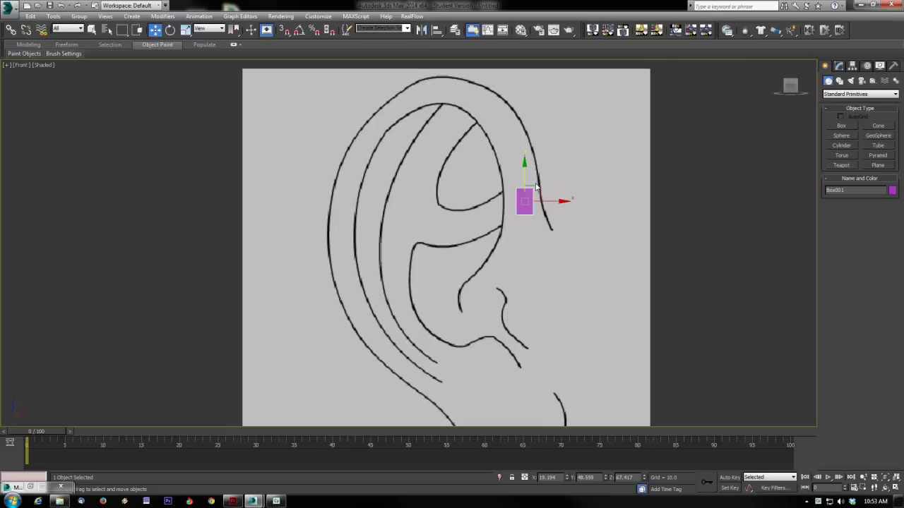
{"action": "left_click_drag", "start_coordinate": [529, 196], "coordinate": [529, 199]}
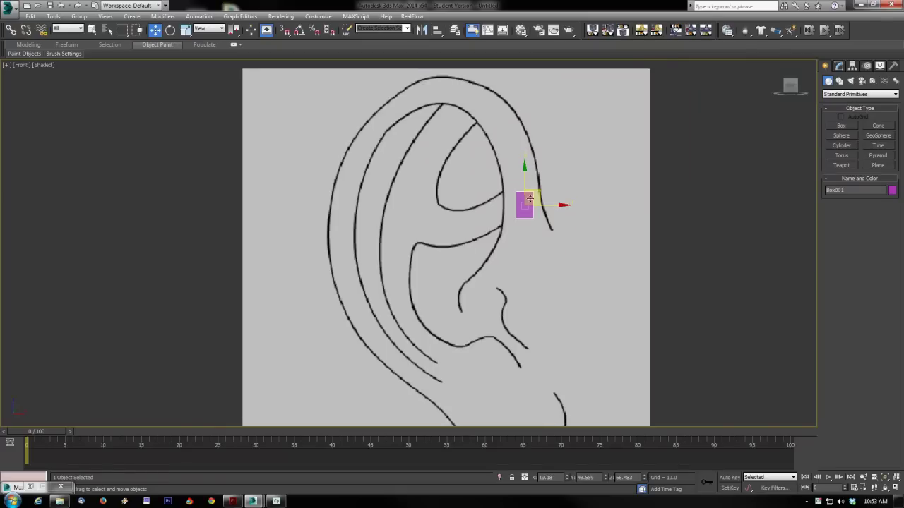
- Convert the small box to an Editable Poly
{"action": "right_click", "coordinate": [529, 199]}
{"action": "mouse_move", "coordinate": [572, 286]}
{"action": "left_click", "coordinate": [664, 290]}
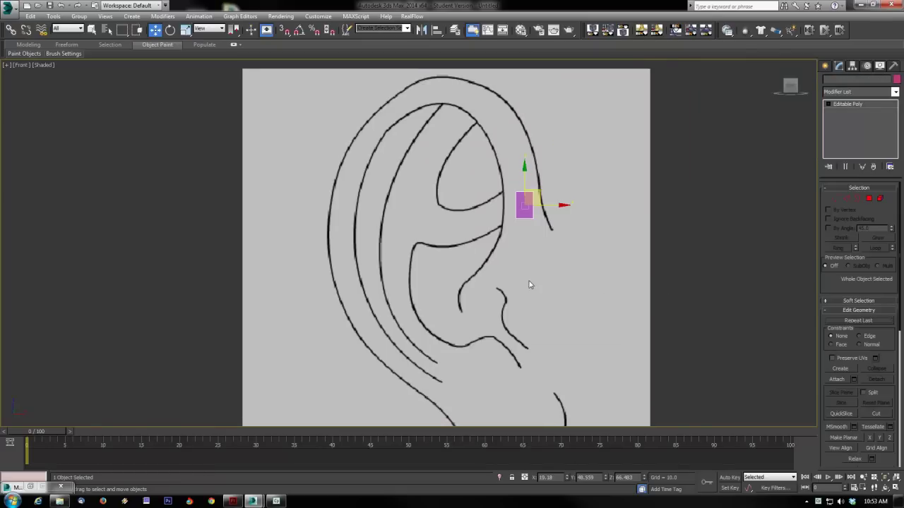
- Switch the box to Polygon level and select its top face in the Perspective view
{"action": "left_click", "coordinate": [869, 200]}
{"action": "key", "text": "alt+w"}
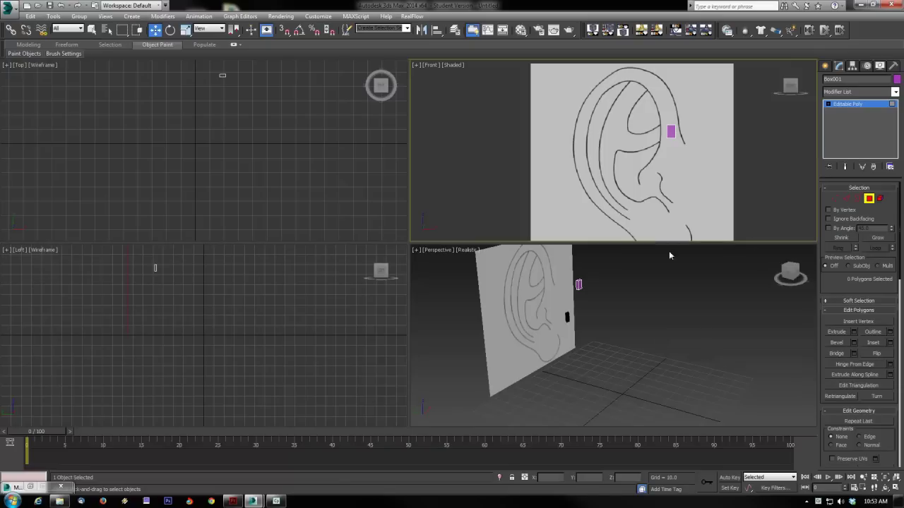
{"action": "middle_click_drag", "start_coordinate": [582, 306], "coordinate": [618, 326], "text": "alt"}
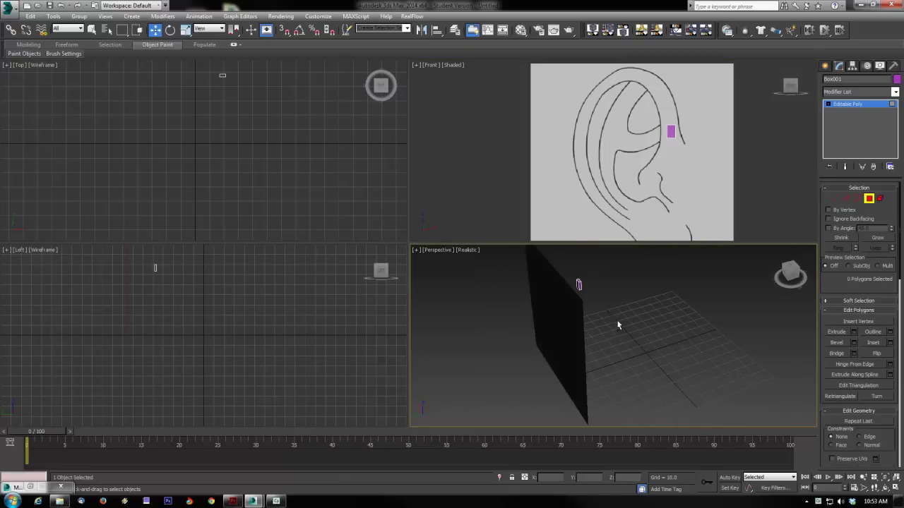
{"action": "left_click", "coordinate": [578, 285]}
{"action": "left_click", "coordinate": [581, 325]}
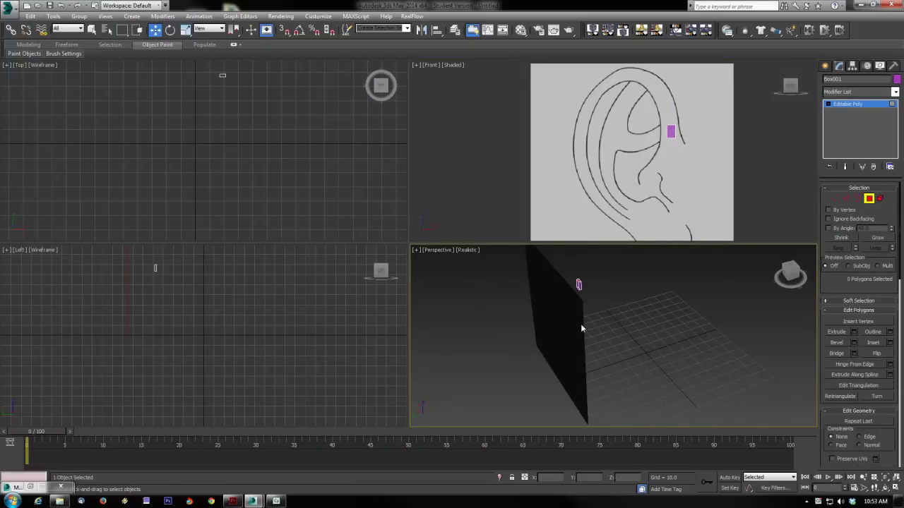
{"action": "left_click", "coordinate": [578, 286]}
{"action": "left_click", "coordinate": [578, 287]}
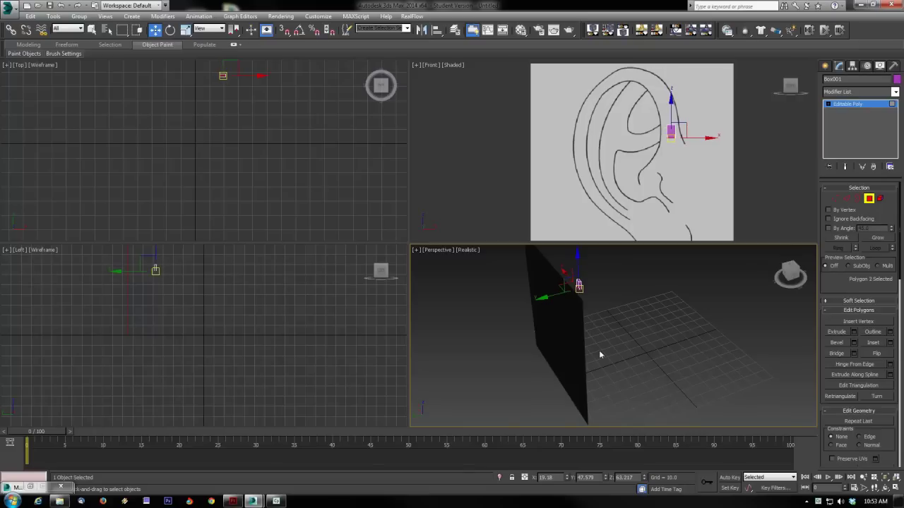
{"action": "scroll", "coordinate": [600, 312], "scroll_direction": "up", "scroll_amount": 3}
{"action": "mouse_move", "coordinate": [599, 316]}
{"action": "middle_mouse_down"}
{"action": "mouse_move", "coordinate": [615, 359]}
{"action": "mouse_move", "coordinate": [697, 420]}
{"action": "mouse_move", "coordinate": [663, 372]}
{"action": "middle_mouse_up"}
{"action": "left_click", "coordinate": [664, 394]}
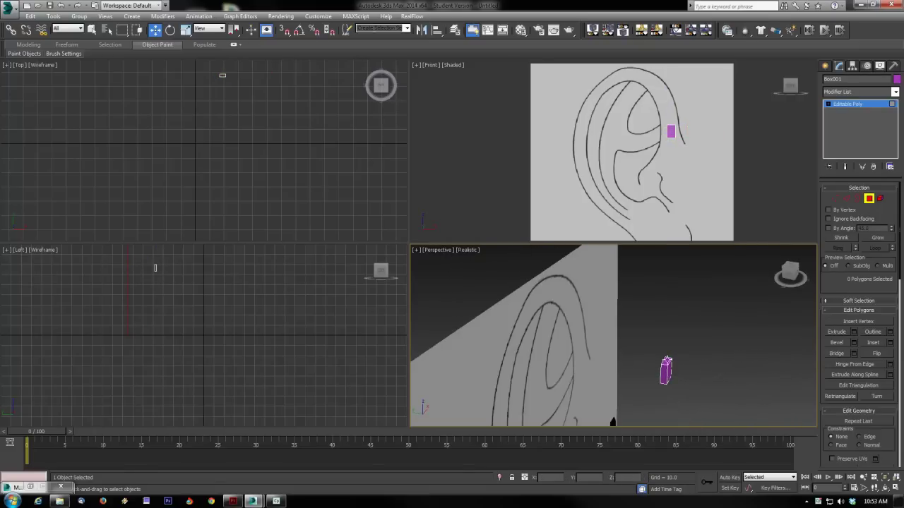
{"action": "left_click", "coordinate": [666, 362]}
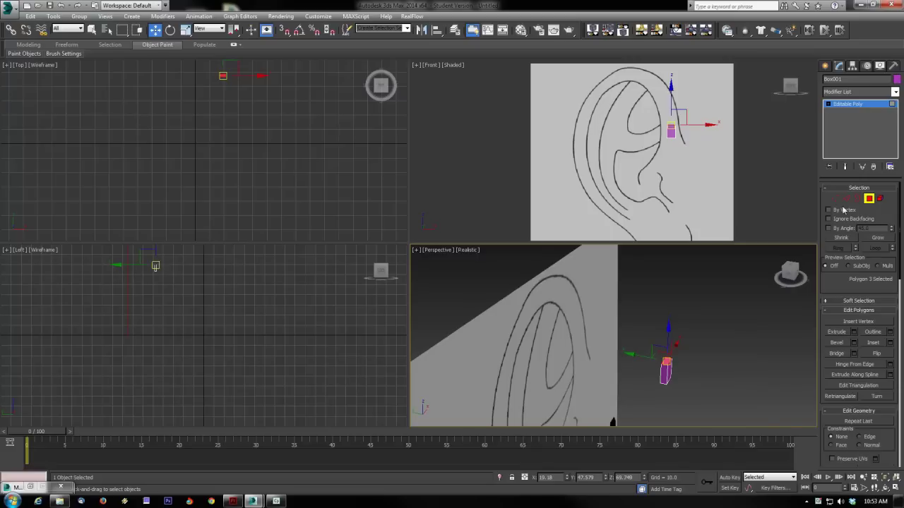
- Move the box's two rear vertices nearest the inner ear line to about X 14 in the Front view
{"action": "left_click", "coordinate": [835, 198]}
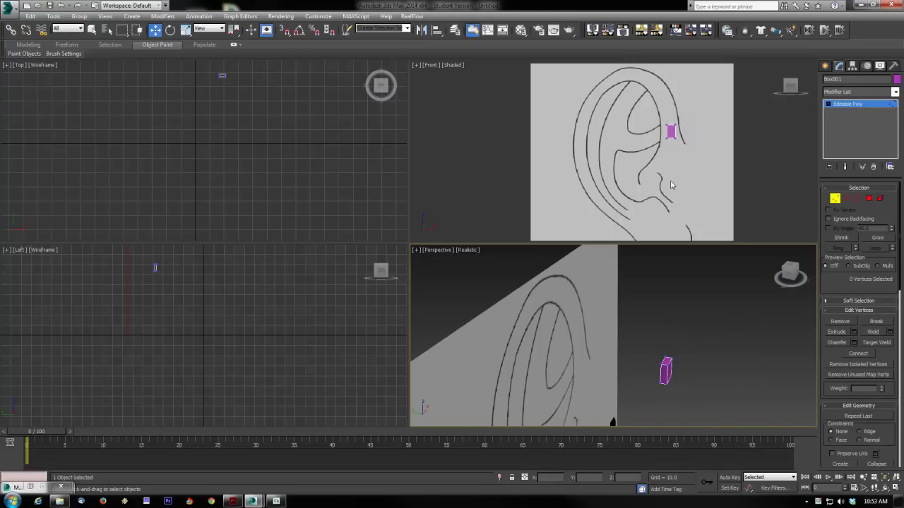
{"action": "left_click", "coordinate": [661, 364]}
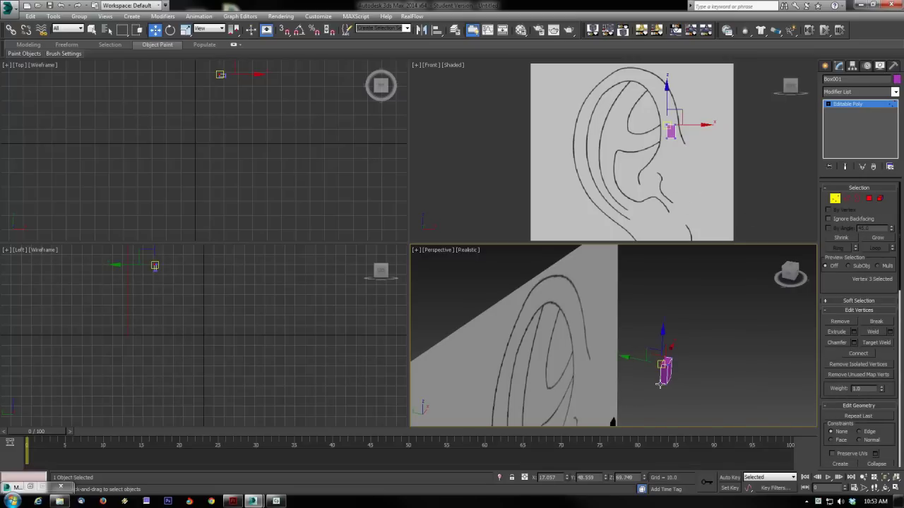
{"action": "left_click", "coordinate": [660, 384], "text": "ctrl"}
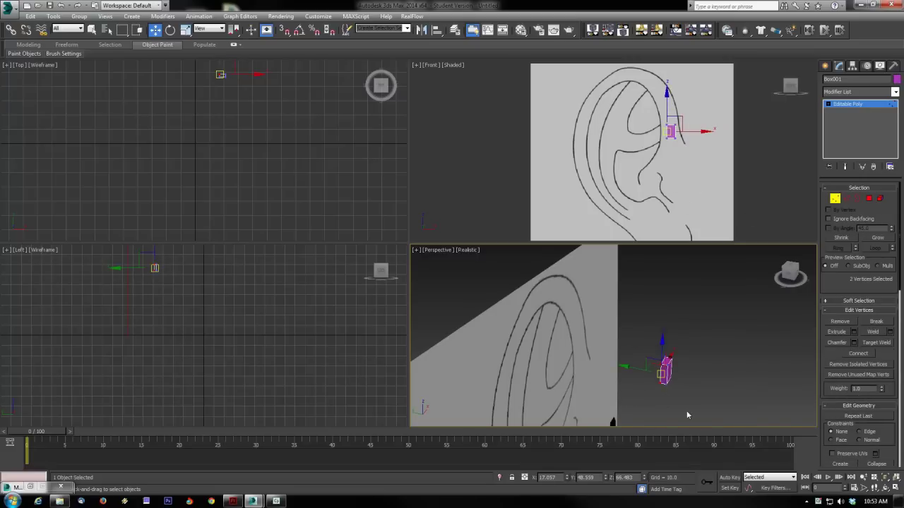
{"action": "right_click", "coordinate": [676, 168]}
{"action": "left_click_drag", "start_coordinate": [704, 135], "coordinate": [693, 134]}
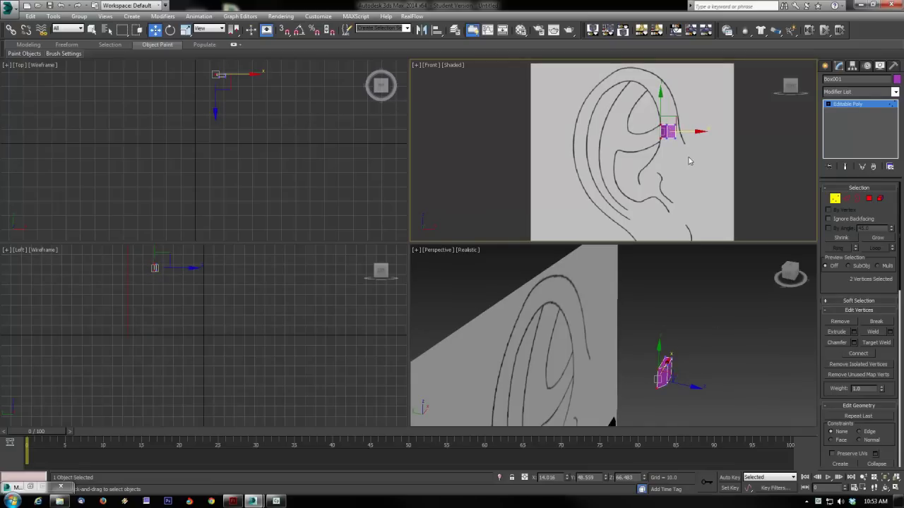
- Move the two opposite rear vertices about 1.8 toward the outer rim line and the lower one about 1.4 further, then exit Vertex level
{"action": "middle_click_drag", "start_coordinate": [720, 343], "coordinate": [639, 409], "text": "alt"}
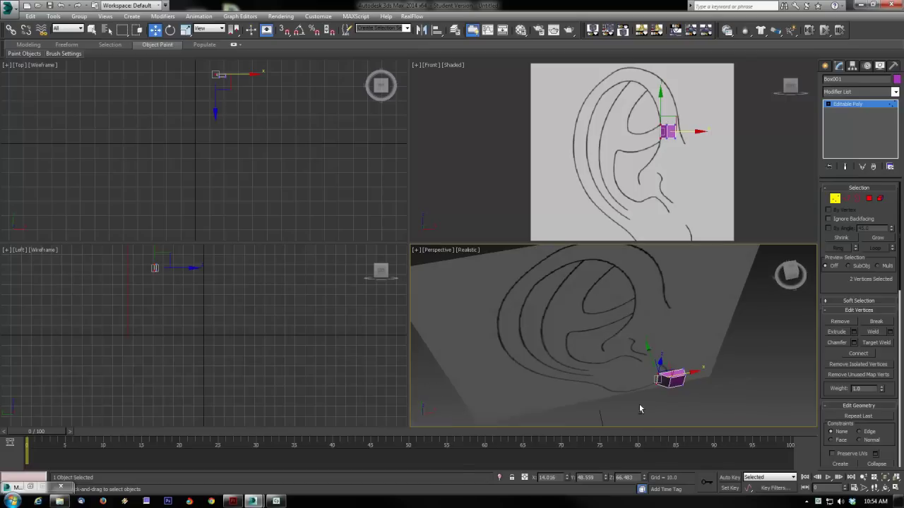
{"action": "left_click", "coordinate": [681, 370]}
{"action": "middle_click_drag", "start_coordinate": [681, 370], "coordinate": [677, 362], "text": "alt"}
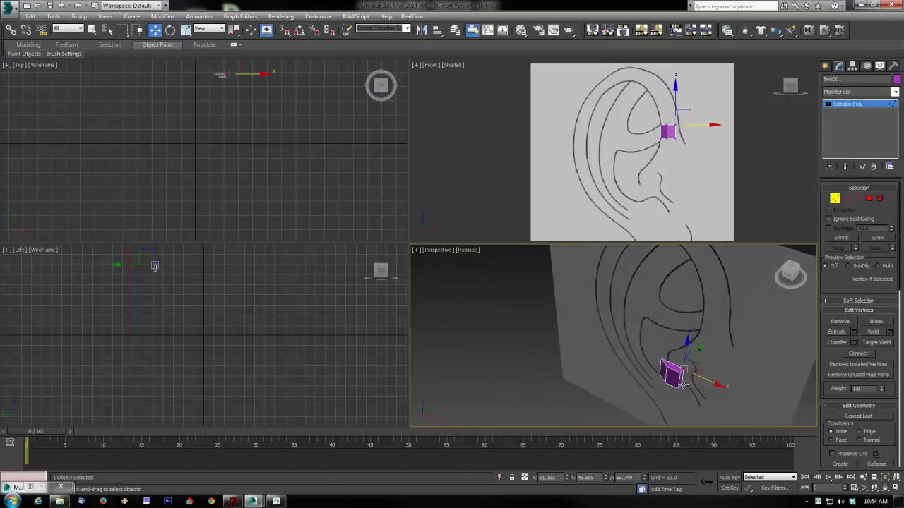
{"action": "left_click", "coordinate": [682, 388], "text": "ctrl"}
{"action": "right_click", "coordinate": [697, 164]}
{"action": "left_click_drag", "start_coordinate": [696, 131], "coordinate": [698, 131]}
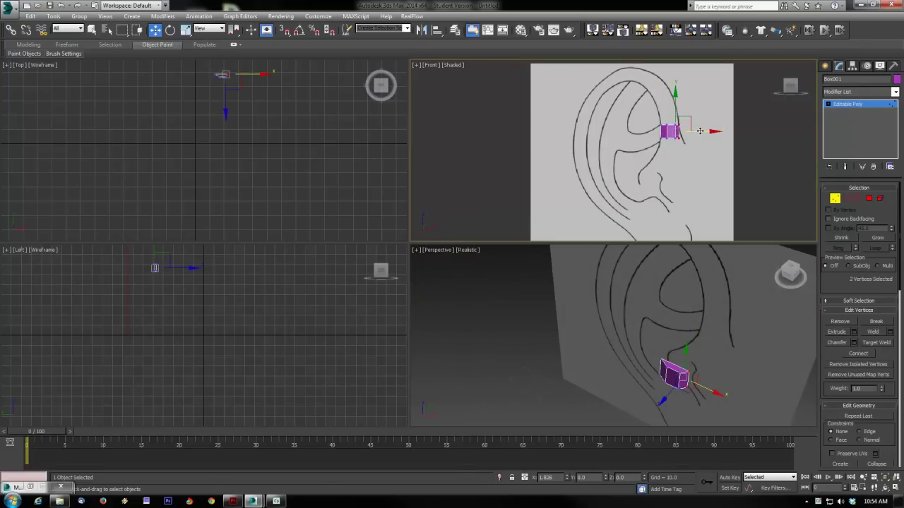
{"action": "left_click", "coordinate": [680, 138]}
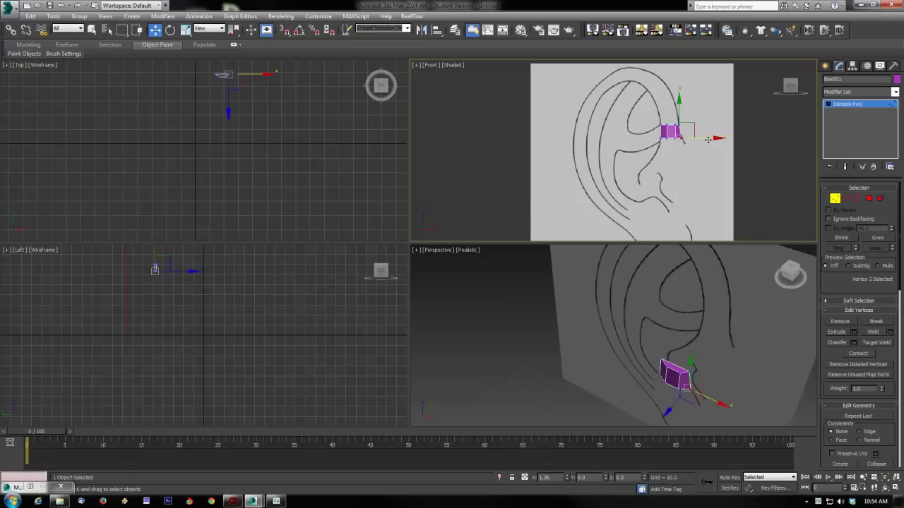
{"action": "left_click", "coordinate": [696, 208]}
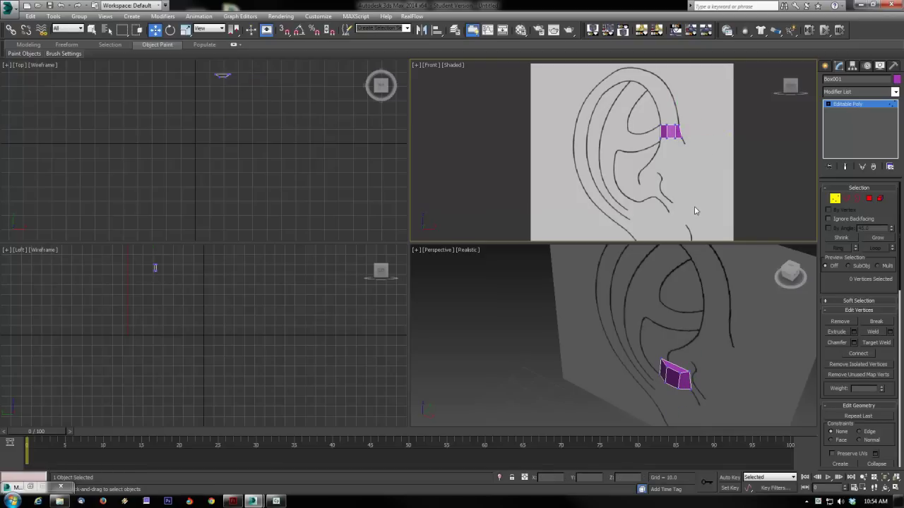
{"action": "left_click", "coordinate": [835, 199]}
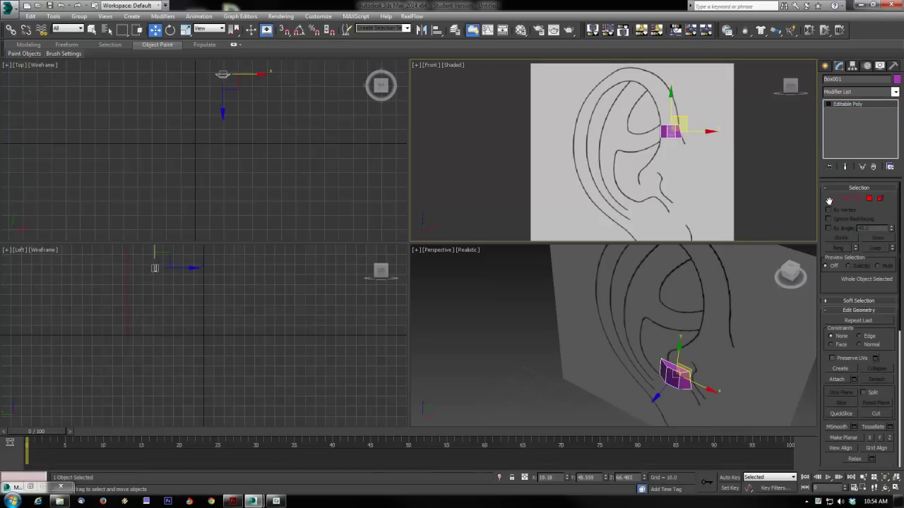
- Draw a curved Line spline in the Front view from the box's top centre along the middle of the outer ear rim to just above the lobe
{"action": "left_click", "coordinate": [824, 66]}
{"action": "scroll", "coordinate": [711, 163], "scroll_direction": "up", "scroll_amount": 2}
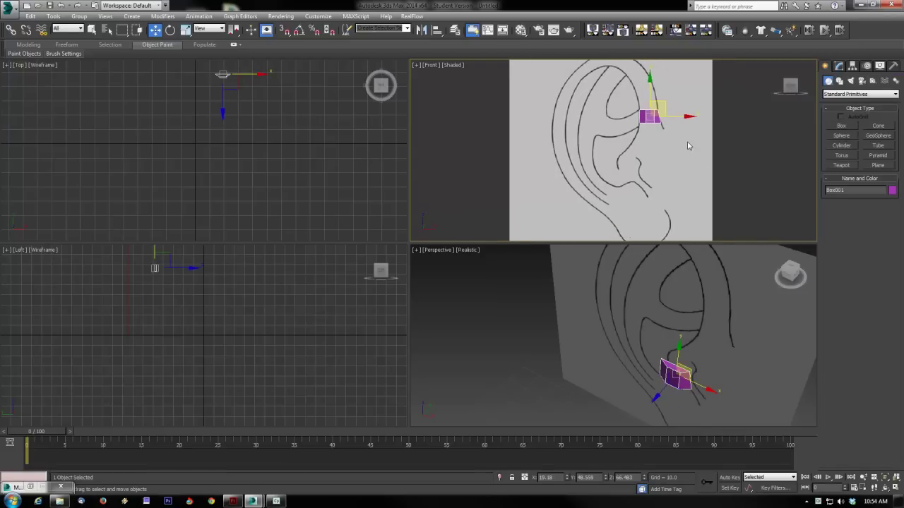
{"action": "key", "text": "alt+w"}
{"action": "scroll", "coordinate": [560, 305], "scroll_direction": "down", "scroll_amount": 3}
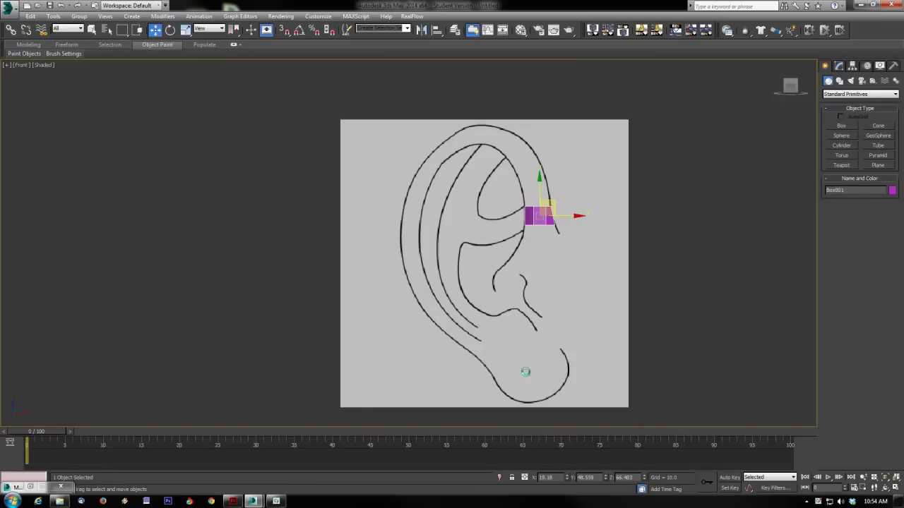
{"action": "scroll", "coordinate": [578, 242], "scroll_direction": "down", "scroll_amount": 2}
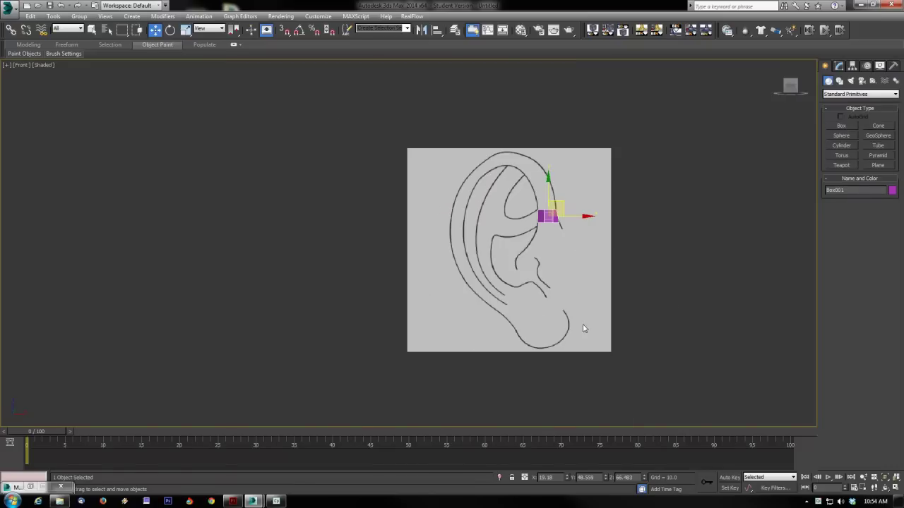
{"action": "left_click", "coordinate": [839, 81]}
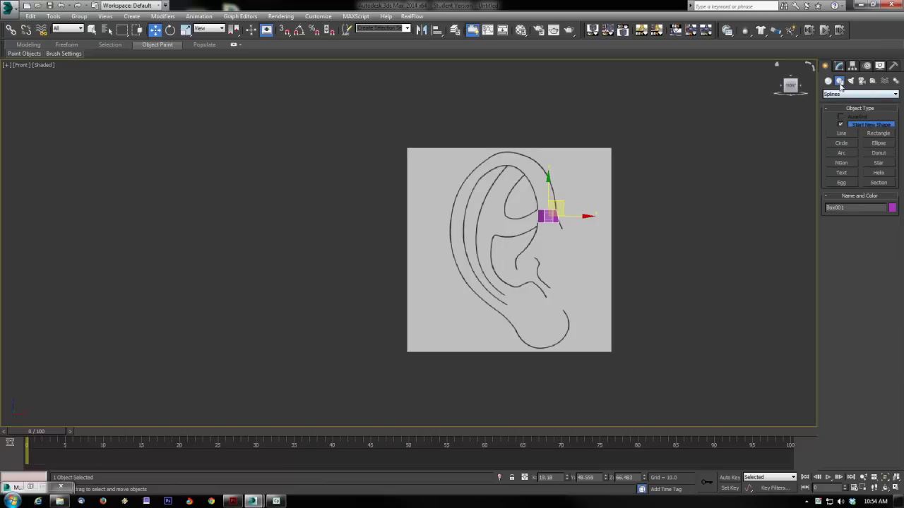
{"action": "left_click", "coordinate": [841, 133]}
{"action": "middle_click_drag", "start_coordinate": [492, 182], "coordinate": [494, 213]}
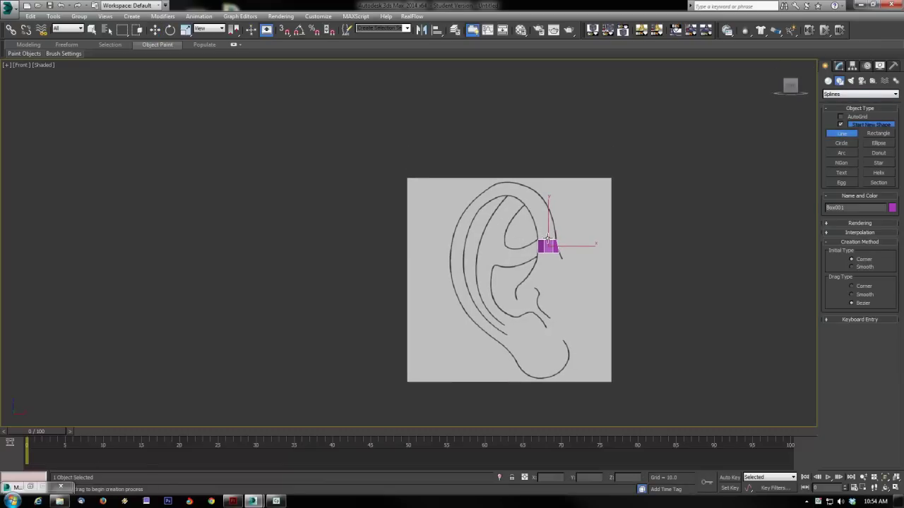
{"action": "left_click", "coordinate": [548, 240]}
{"action": "left_click_drag", "start_coordinate": [514, 189], "coordinate": [484, 174]}
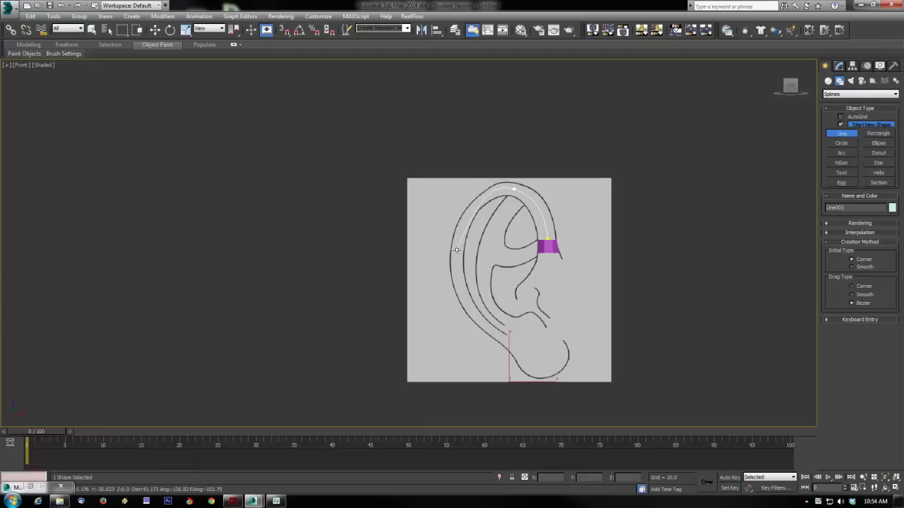
{"action": "left_click_drag", "start_coordinate": [457, 250], "coordinate": [459, 283]}
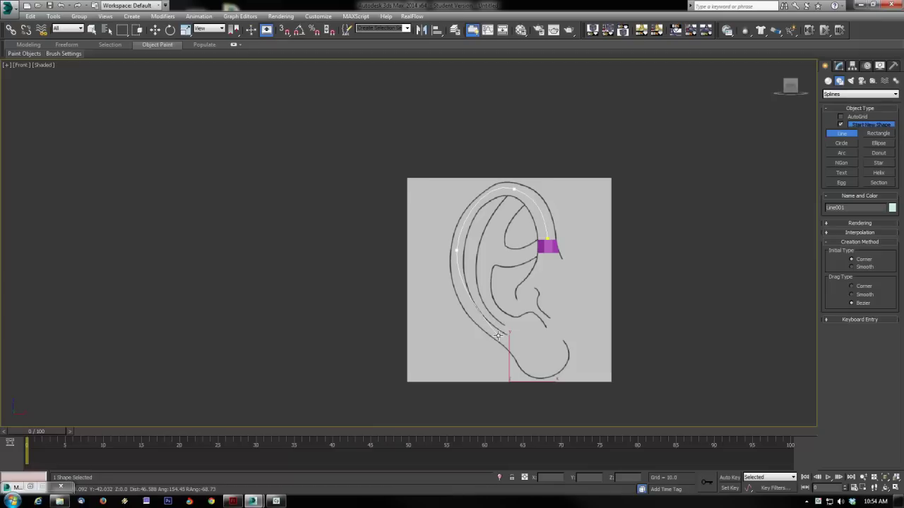
{"action": "left_click_drag", "start_coordinate": [503, 339], "coordinate": [548, 363]}
{"action": "right_click", "coordinate": [558, 332]}
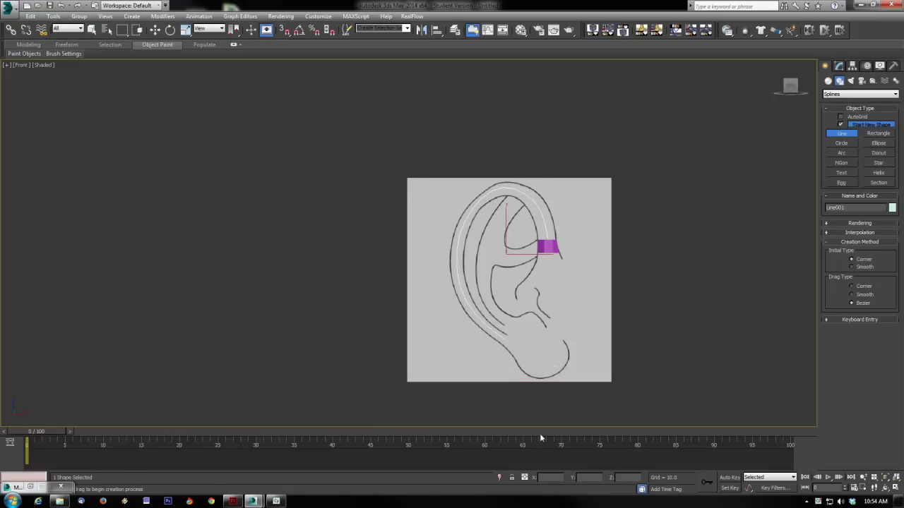
- Extrude the box's top face along the ear rim spline with 8 segments
{"action": "left_click", "coordinate": [840, 67]}
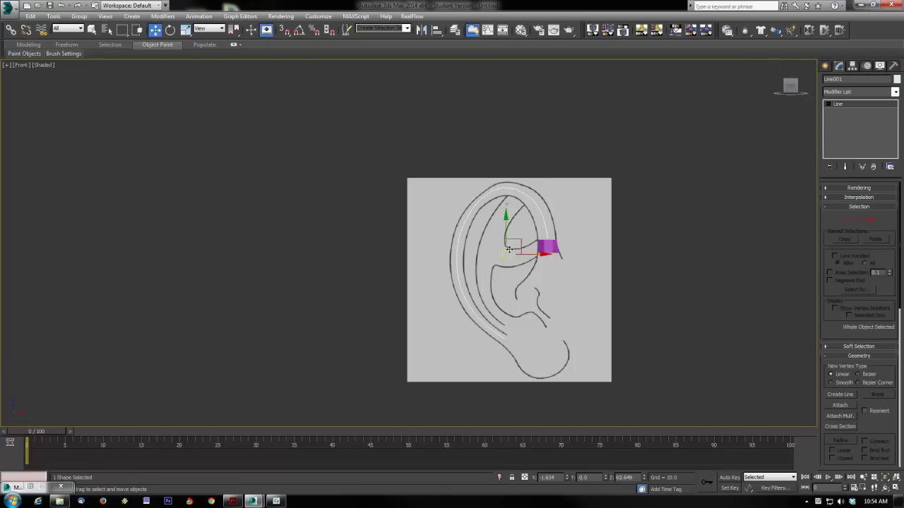
{"action": "left_click", "coordinate": [548, 249]}
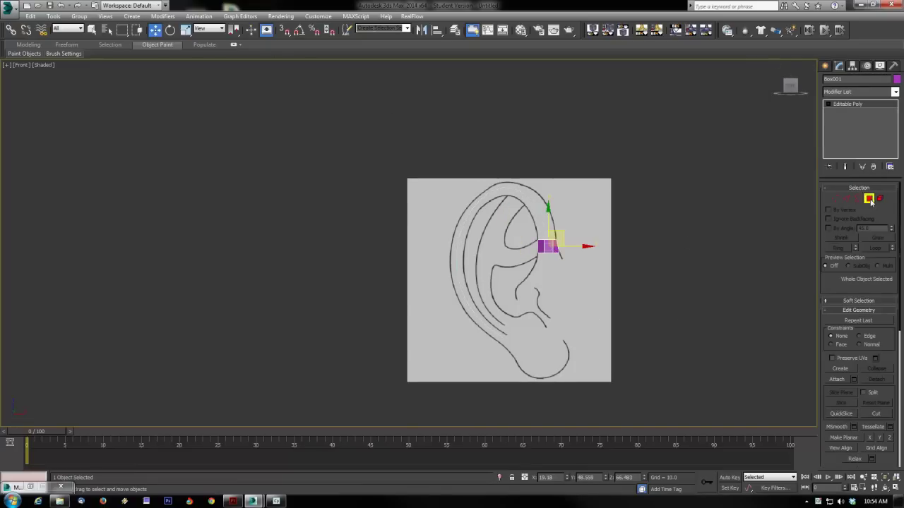
{"action": "left_click", "coordinate": [868, 199]}
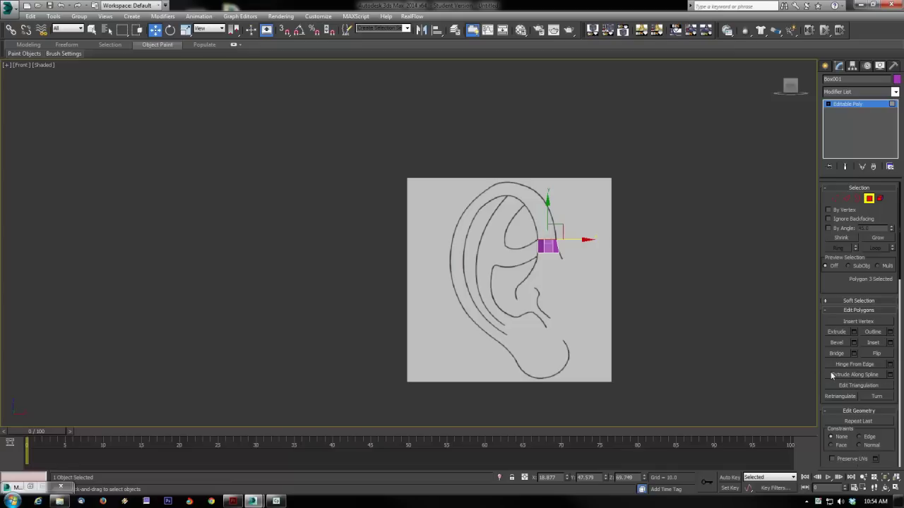
{"action": "left_click", "coordinate": [890, 375]}
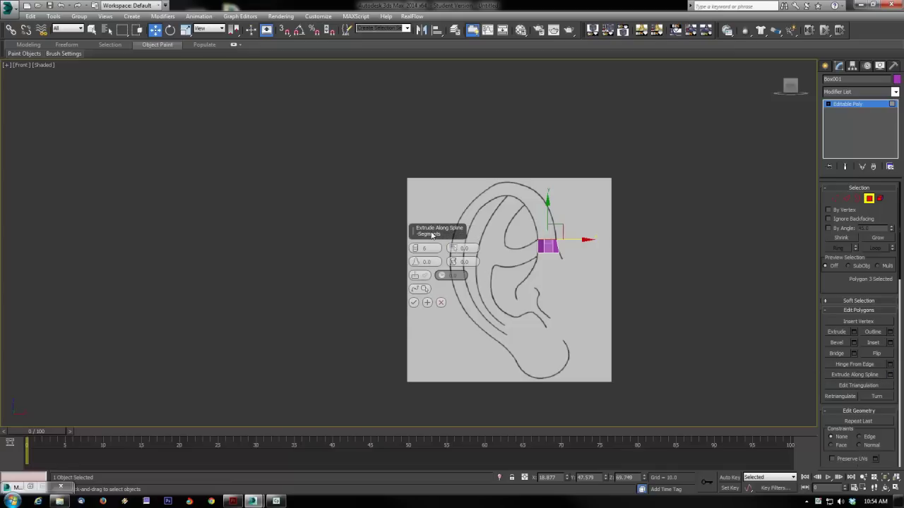
{"action": "left_click_drag", "start_coordinate": [427, 228], "coordinate": [661, 227]}
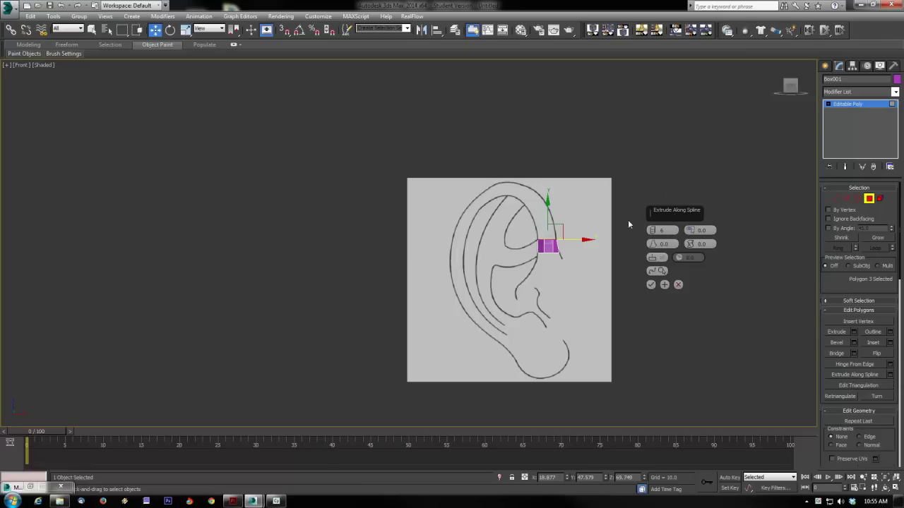
{"action": "left_click", "coordinate": [651, 273]}
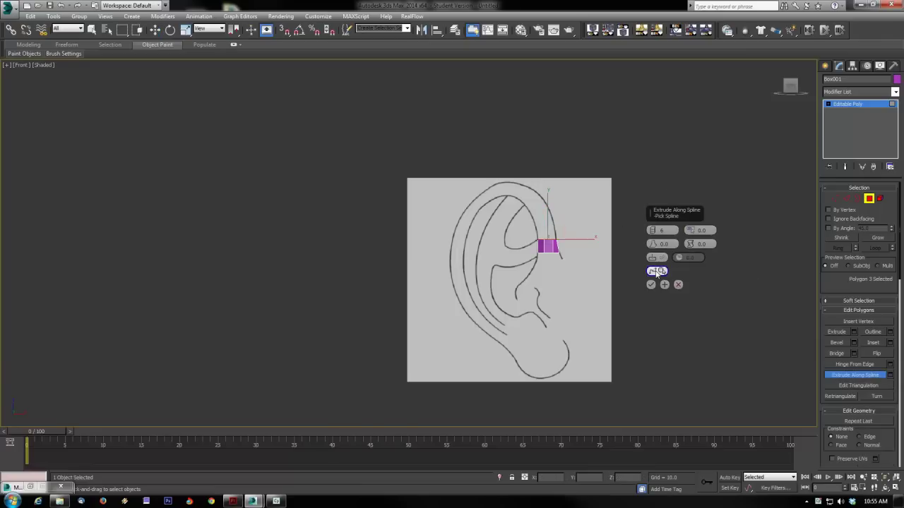
{"action": "left_click", "coordinate": [537, 205]}
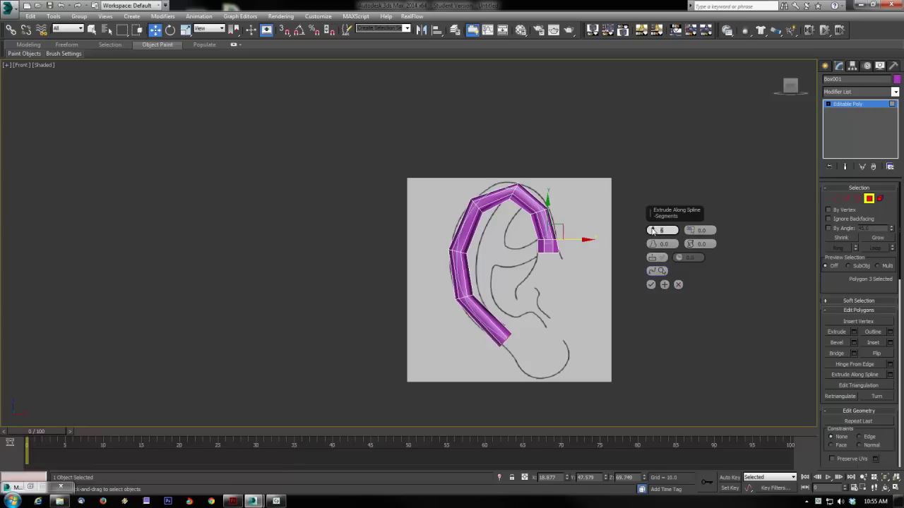
{"action": "left_click_drag", "start_coordinate": [652, 231], "coordinate": [651, 226]}
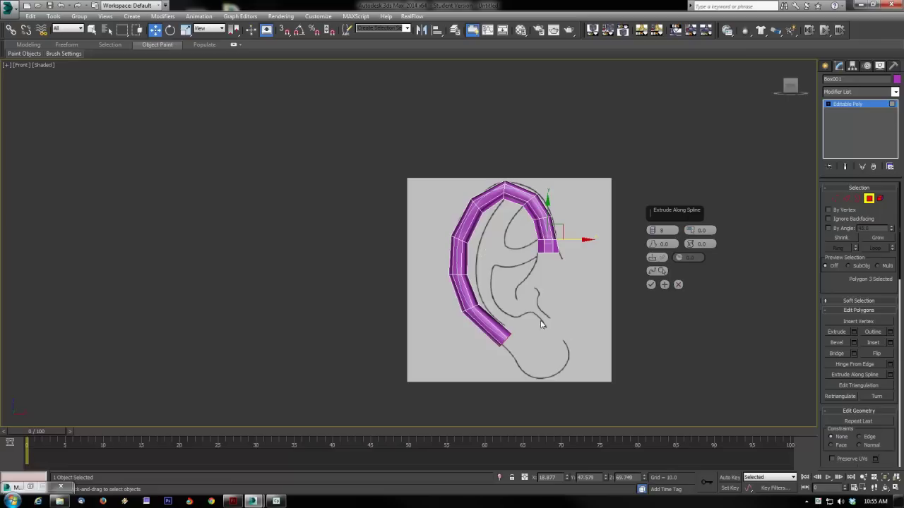
{"action": "left_click", "coordinate": [651, 285]}
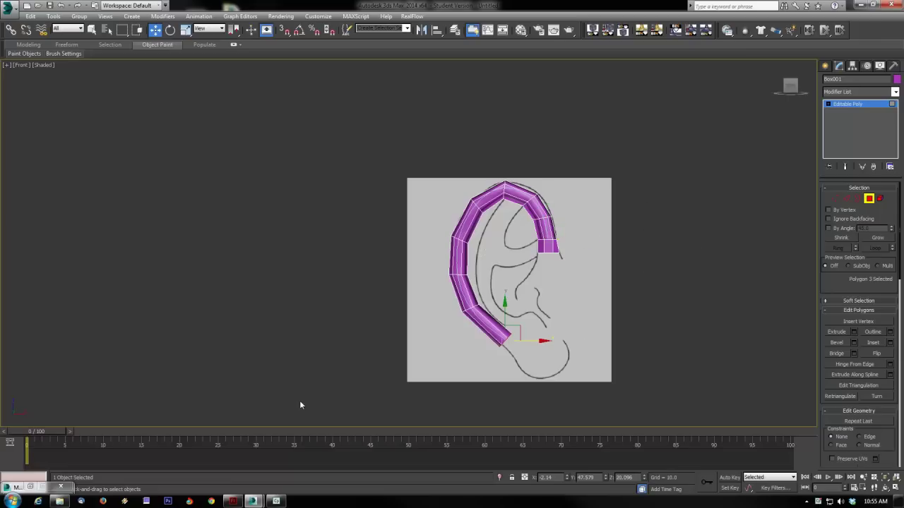
- Leave Polygon level, delete the guide spline, and reselect the purple ear rim tube
{"action": "left_click", "coordinate": [869, 198]}
{"action": "left_click", "coordinate": [532, 201]}
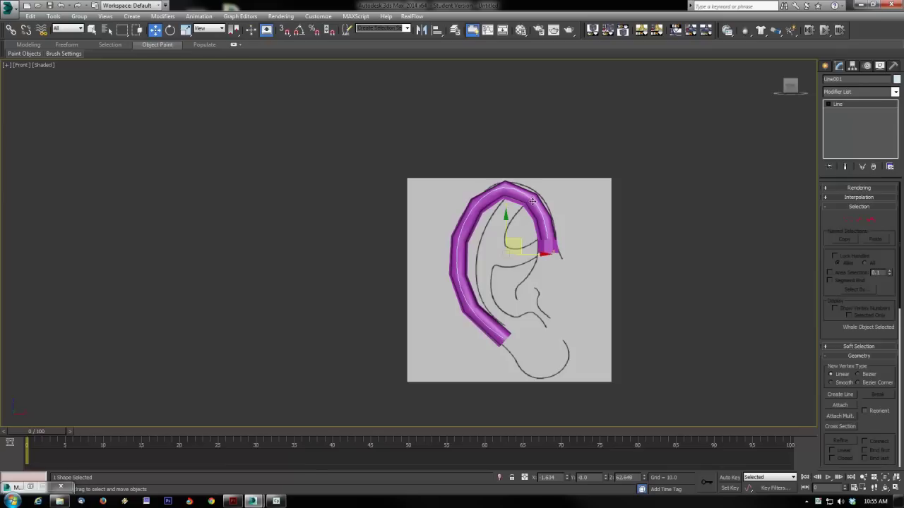
{"action": "key", "text": "Delete"}
{"action": "left_click", "coordinate": [534, 214]}
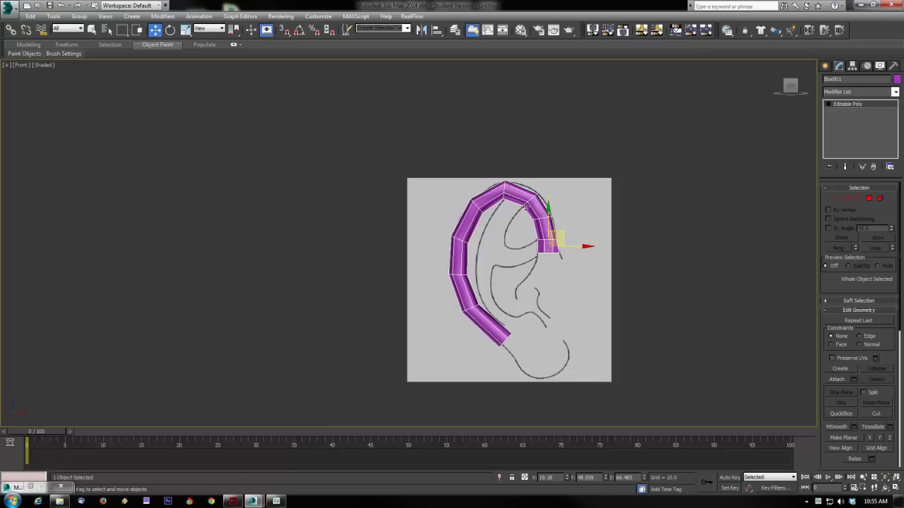
- Try to pull a copy of the tube's outer rear edge loop toward the reference plane in the Perspective view
{"action": "left_click", "coordinate": [846, 199]}
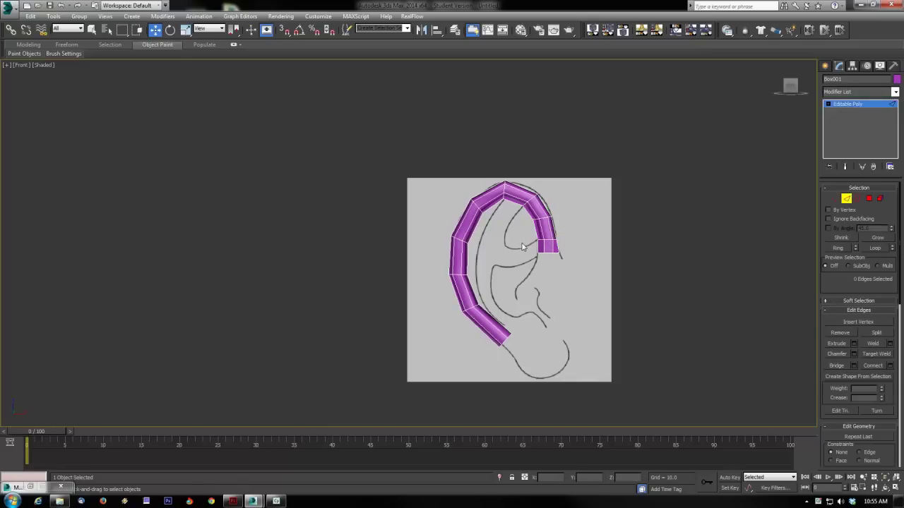
{"action": "key", "text": "alt+w"}
{"action": "right_click", "coordinate": [636, 302]}
{"action": "key", "text": "alt+w"}
{"action": "middle_click_drag", "start_coordinate": [631, 301], "coordinate": [543, 220], "text": "alt"}
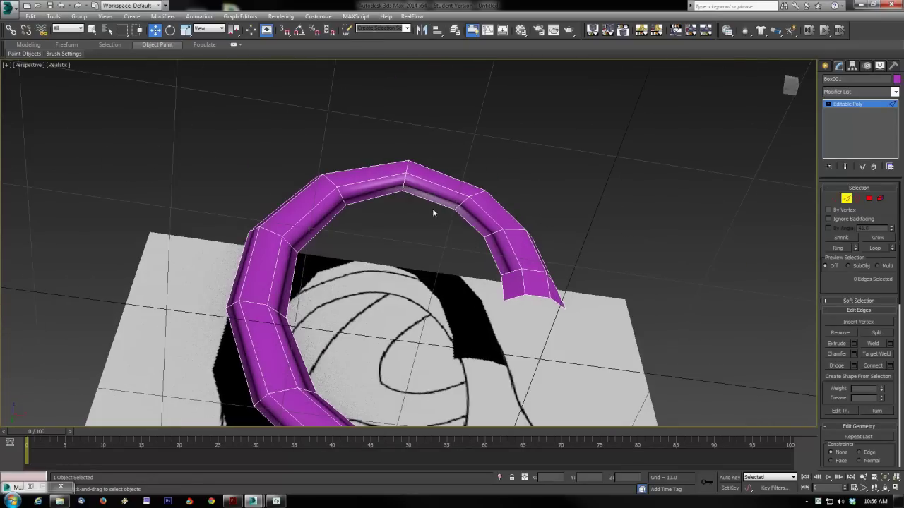
{"action": "left_click", "coordinate": [413, 206]}
{"action": "middle_click_drag", "start_coordinate": [414, 205], "coordinate": [484, 266], "text": "alt"}
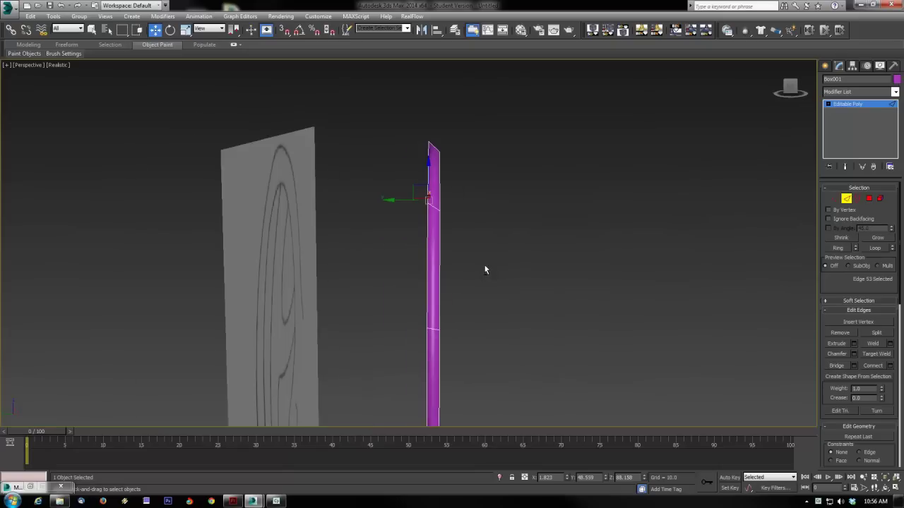
{"action": "left_click", "coordinate": [429, 171]}
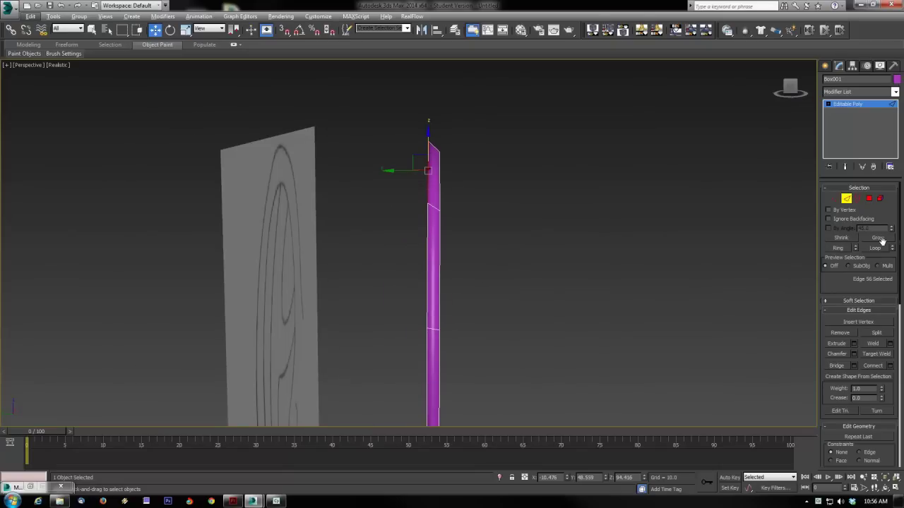
{"action": "left_click", "coordinate": [876, 247]}
{"action": "middle_click_drag", "start_coordinate": [607, 229], "coordinate": [572, 214], "text": "alt"}
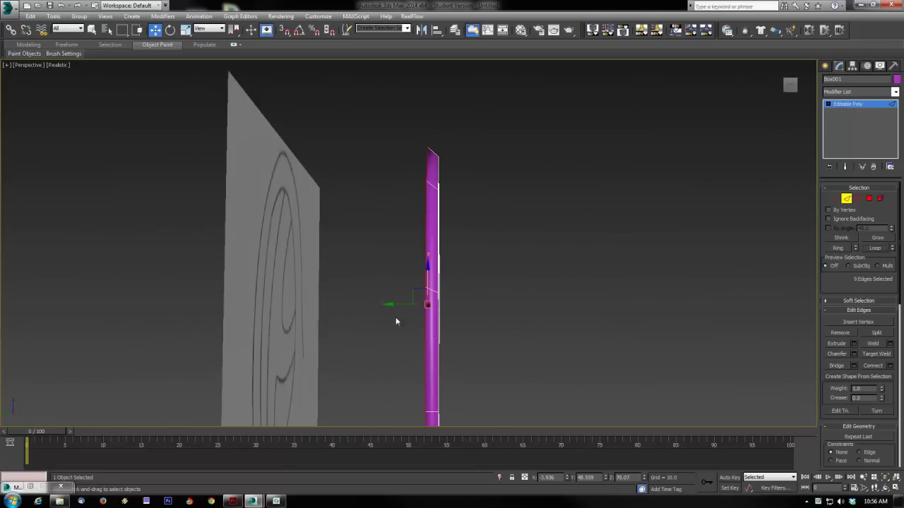
{"action": "left_click_drag", "start_coordinate": [401, 305], "coordinate": [380, 306], "text": "shift"}
{"action": "key", "text": "ctrl+z"}
{"action": "key", "text": "ctrl+z"}
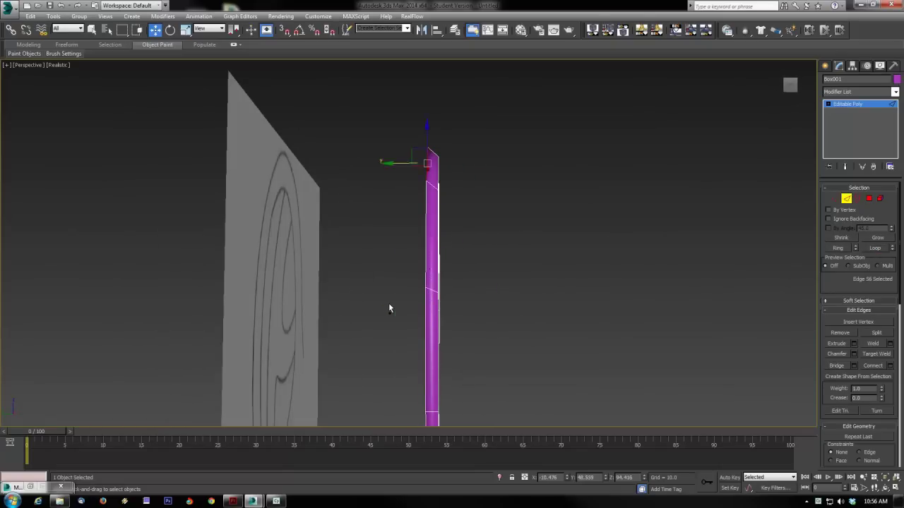
{"action": "left_click", "coordinate": [876, 248]}
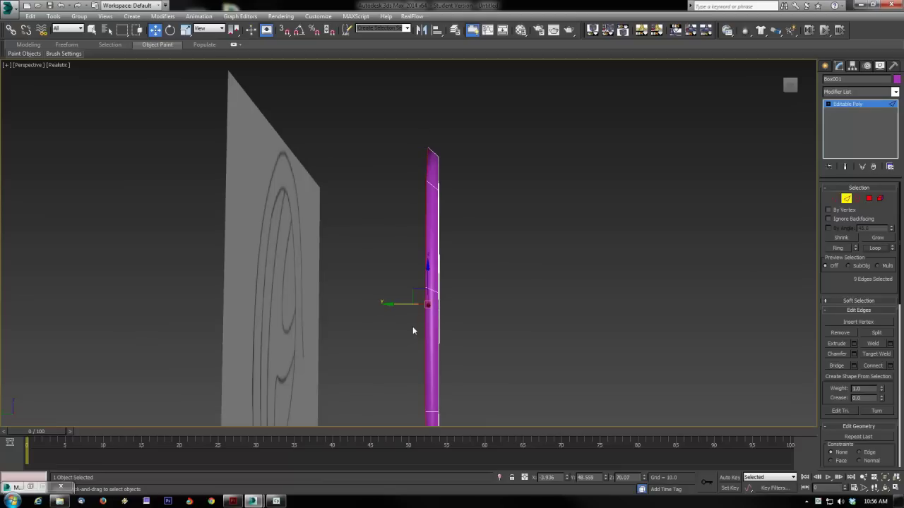
{"action": "left_click_drag", "start_coordinate": [400, 305], "coordinate": [379, 309]}
{"action": "key", "text": "ctrl+z"}
{"action": "middle_click_drag", "start_coordinate": [424, 297], "coordinate": [443, 321], "text": "alt"}
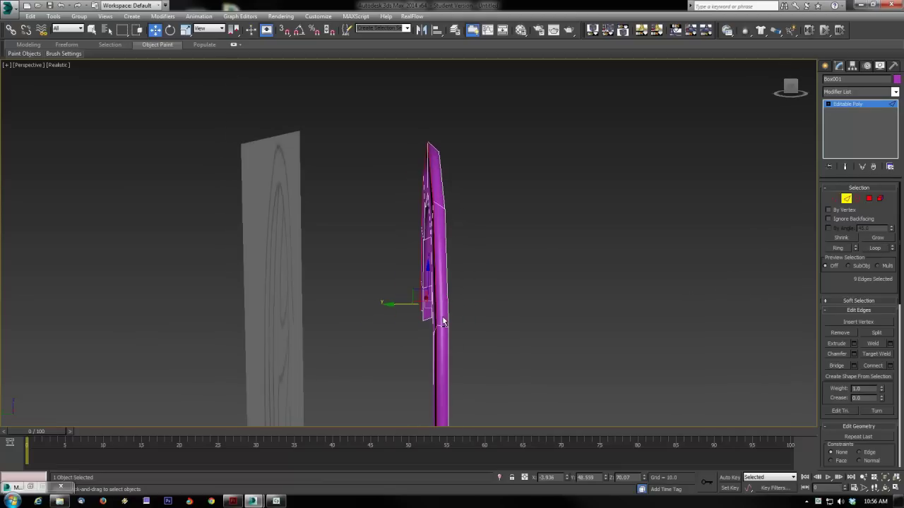
{"action": "left_click_drag", "start_coordinate": [392, 303], "coordinate": [383, 306]}
{"action": "key", "text": "ctrl+z"}
{"action": "left_click", "coordinate": [421, 329]}
{"action": "middle_click_drag", "start_coordinate": [421, 329], "coordinate": [521, 358], "text": "alt"}
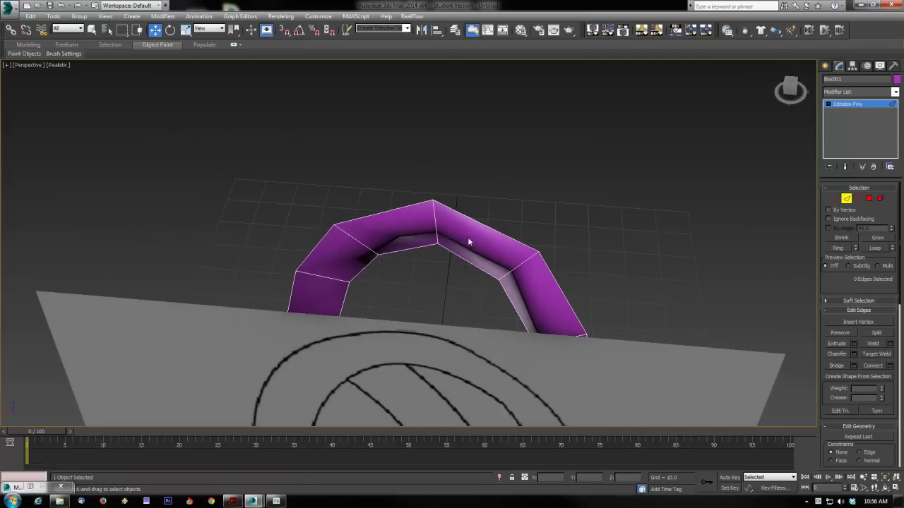
- Select the polygon loop that runs lengthwise along both the back and the front of the tube
{"action": "key", "text": "4"}
{"action": "left_click", "coordinate": [318, 297]}
{"action": "middle_click_drag", "start_coordinate": [448, 290], "coordinate": [430, 295], "text": "alt"}
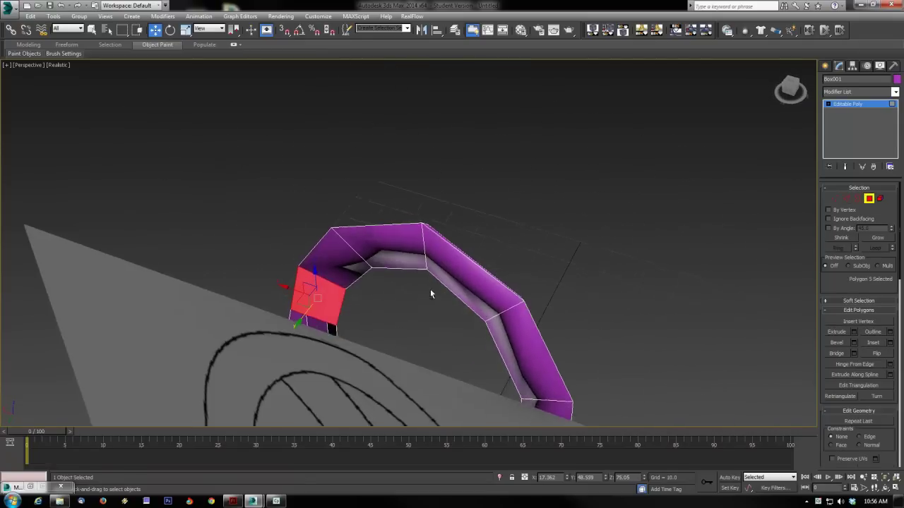
{"action": "scroll", "coordinate": [353, 297], "scroll_direction": "up", "scroll_amount": 3}
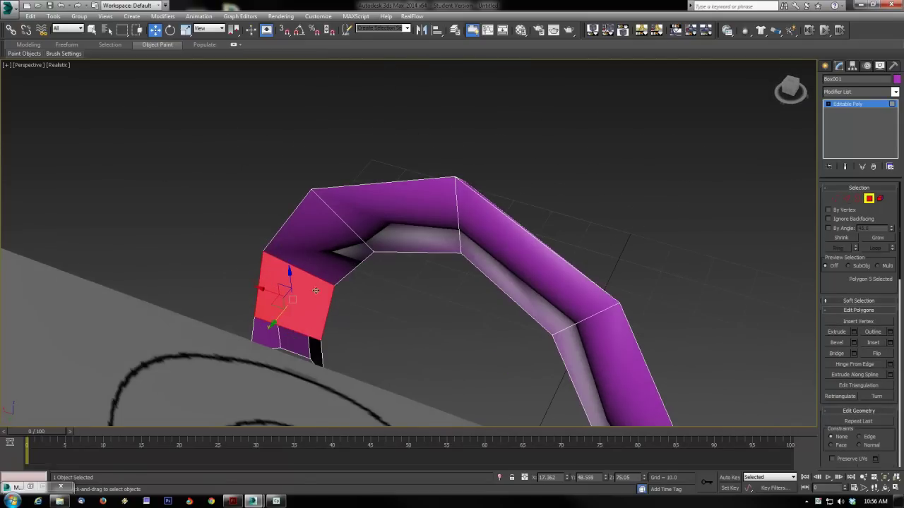
{"action": "left_click", "coordinate": [298, 347]}
{"action": "left_click", "coordinate": [297, 342]}
{"action": "left_click", "coordinate": [310, 311]}
{"action": "scroll", "coordinate": [510, 304], "scroll_direction": "down", "scroll_amount": 3}
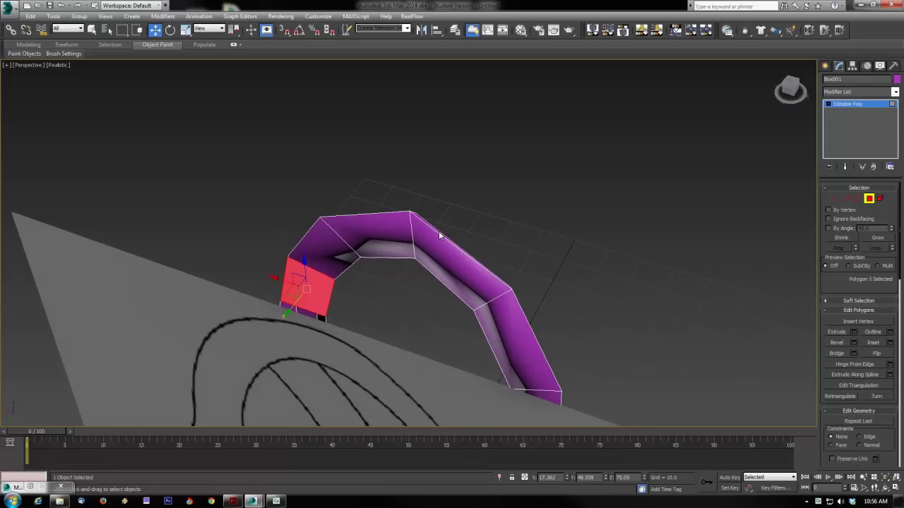
{"action": "left_click", "coordinate": [322, 258], "text": "shift"}
{"action": "mouse_move", "coordinate": [498, 351]}
{"action": "middle_mouse_down", "text": "alt"}
{"action": "mouse_move", "coordinate": [572, 343]}
{"action": "mouse_move", "coordinate": [471, 329]}
{"action": "mouse_move", "coordinate": [553, 347]}
{"action": "middle_mouse_up", "text": "alt"}
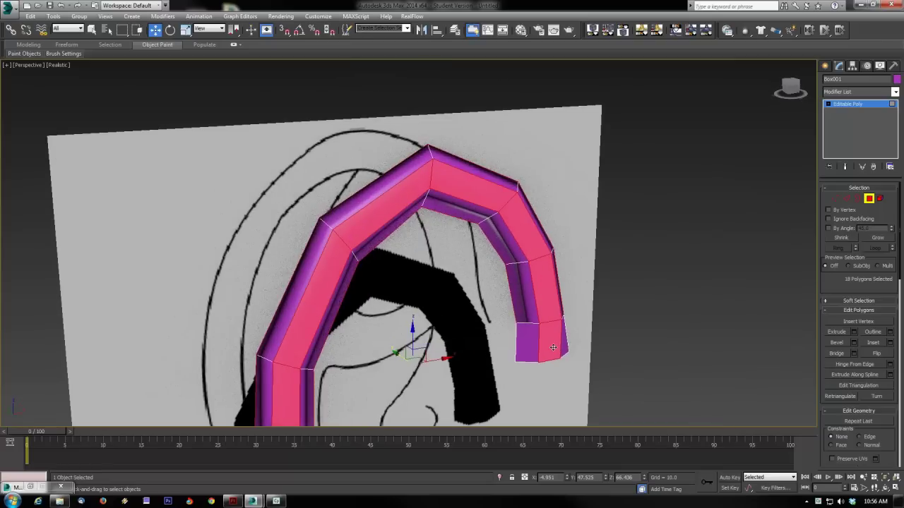
- Deselect all the front-facing polygons along the tube and delete the remaining selected rear faces
{"action": "left_click", "coordinate": [552, 347], "text": "alt"}
{"action": "left_click", "coordinate": [546, 307], "text": "alt"}
{"action": "left_click", "coordinate": [523, 234], "text": "alt"}
{"action": "left_click", "coordinate": [465, 192], "text": "alt"}
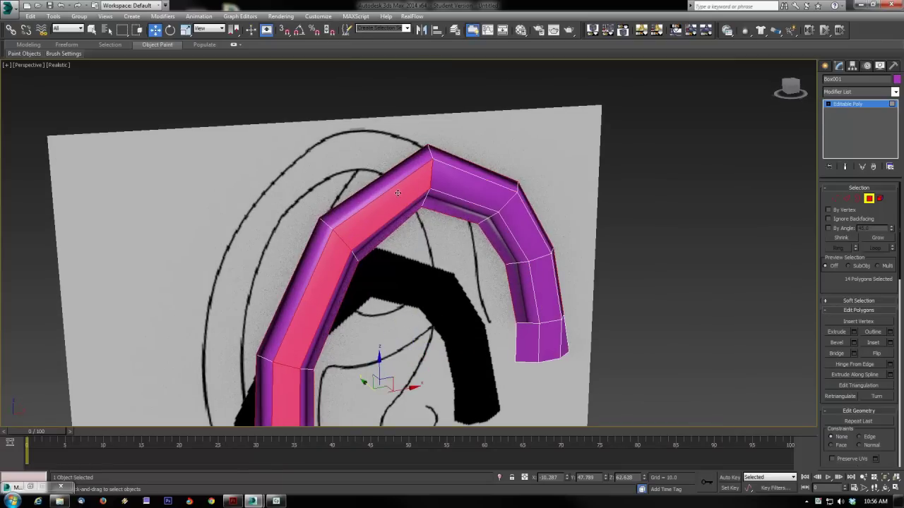
{"action": "left_click", "coordinate": [397, 192], "text": "alt"}
{"action": "left_click", "coordinate": [311, 292], "text": "alt"}
{"action": "middle_click_drag", "start_coordinate": [389, 340], "coordinate": [460, 166]}
{"action": "left_click", "coordinate": [366, 242], "text": "alt"}
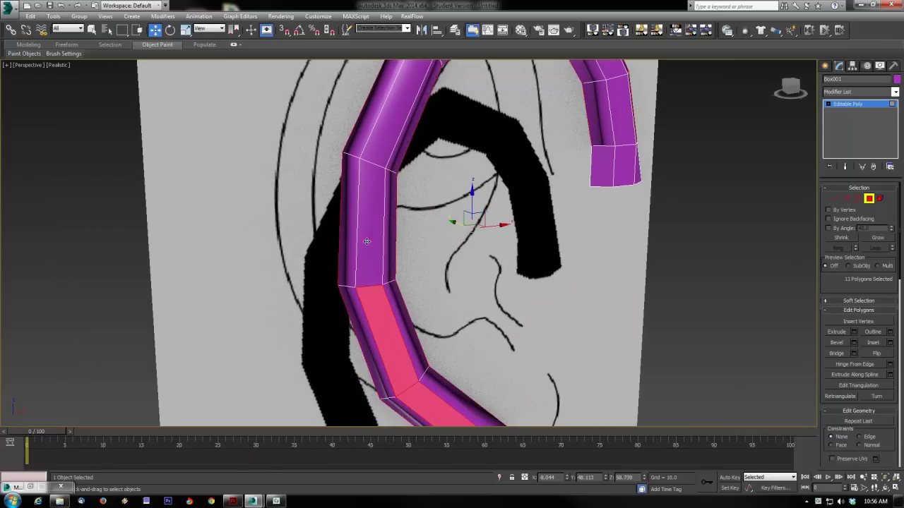
{"action": "left_click", "coordinate": [380, 318], "text": "alt"}
{"action": "middle_click_drag", "start_coordinate": [532, 365], "coordinate": [512, 221]}
{"action": "left_click", "coordinate": [441, 289], "text": "alt"}
{"action": "middle_click_drag", "start_coordinate": [438, 292], "coordinate": [511, 330], "text": "alt"}
{"action": "left_click", "coordinate": [501, 293]}
{"action": "middle_click_drag", "start_coordinate": [502, 294], "coordinate": [706, 244], "text": "alt"}
- Extend the tube's outer rear edge loop with new faces about 4.6 along Y toward the reference plane
{"action": "left_click", "coordinate": [849, 201]}
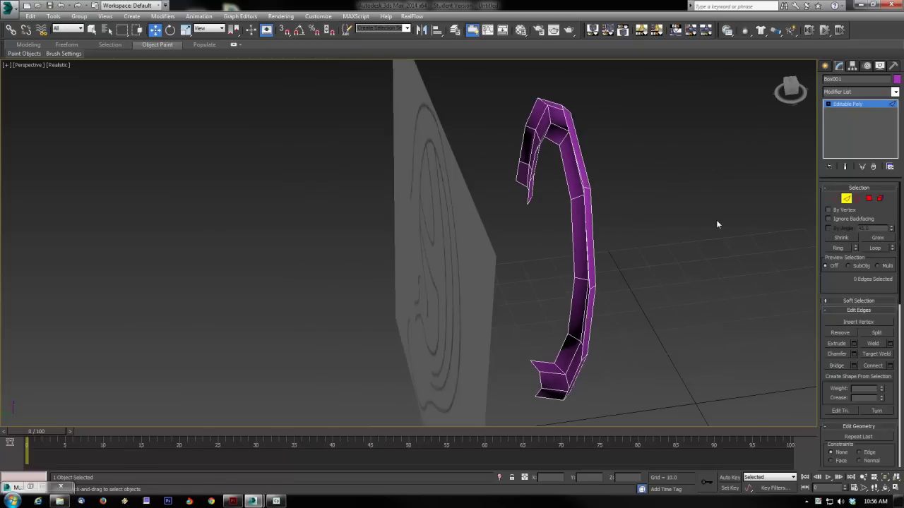
{"action": "left_click", "coordinate": [575, 159]}
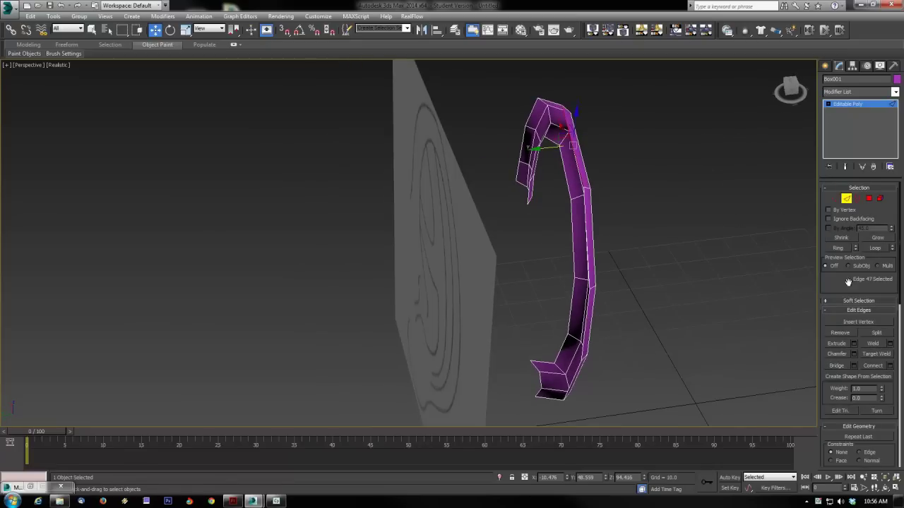
{"action": "left_click", "coordinate": [875, 248]}
{"action": "middle_click_drag", "start_coordinate": [743, 261], "coordinate": [720, 237], "text": "alt"}
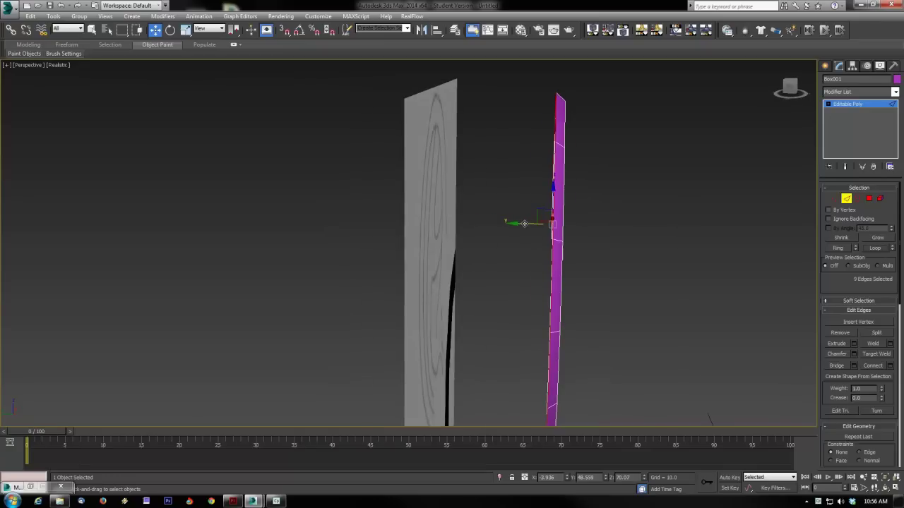
{"action": "left_click_drag", "start_coordinate": [524, 223], "coordinate": [503, 225]}
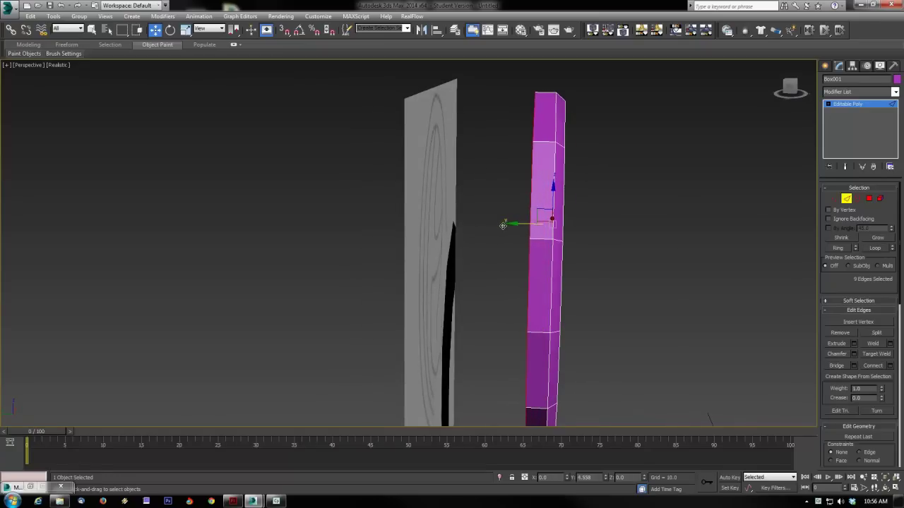
- Extend the new rear edge loop again, scaling it inward and offsetting it about 3.5 further along Y toward the reference plane
{"action": "left_click", "coordinate": [185, 30]}
{"action": "middle_click_drag", "start_coordinate": [577, 224], "coordinate": [468, 241], "text": "alt"}
{"action": "left_click_drag", "start_coordinate": [524, 218], "coordinate": [482, 232], "text": "shift"}
{"action": "left_click", "coordinate": [155, 30]}
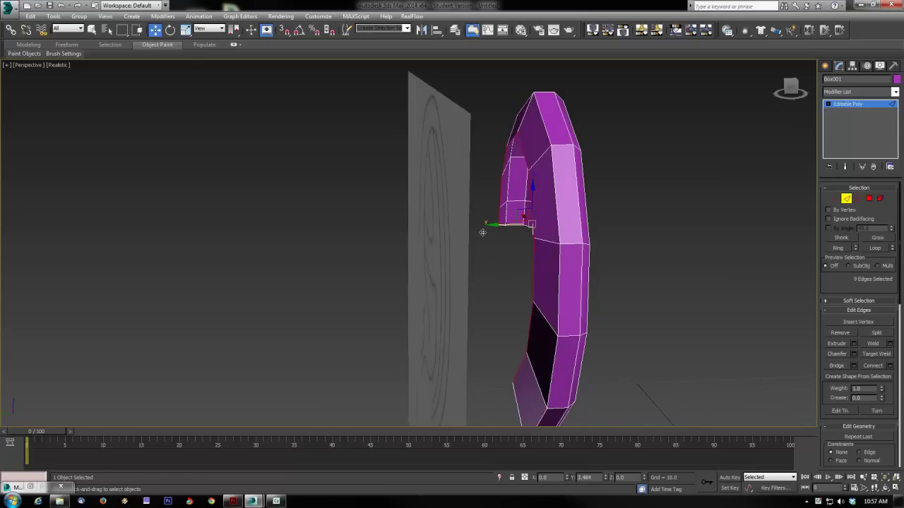
- In the Front view, move the new back edge's two lowest vertices down onto the tube's inner border, using see-through display
{"action": "middle_click_drag", "start_coordinate": [612, 265], "coordinate": [531, 259], "text": "alt"}
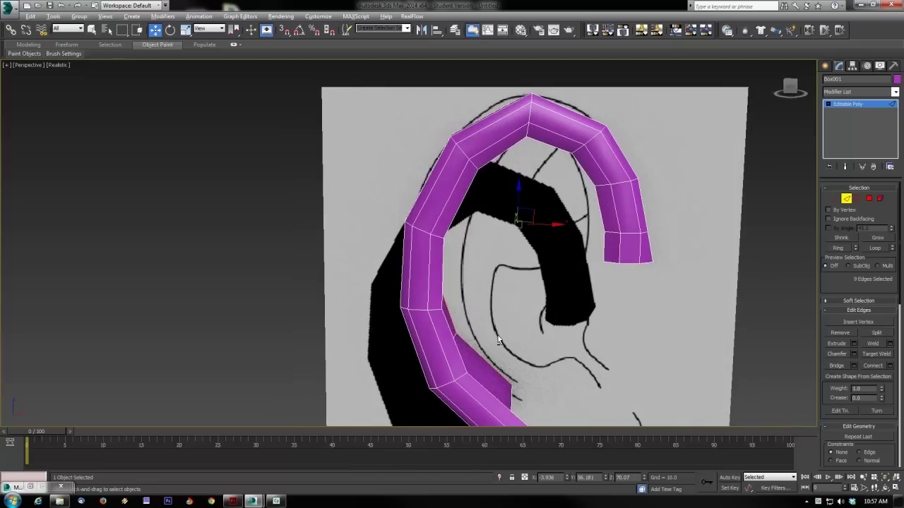
{"action": "middle_click_drag", "start_coordinate": [498, 341], "coordinate": [482, 324], "text": "alt"}
{"action": "key", "text": "alt+w"}
{"action": "right_click", "coordinate": [517, 229]}
{"action": "key", "text": "alt+w"}
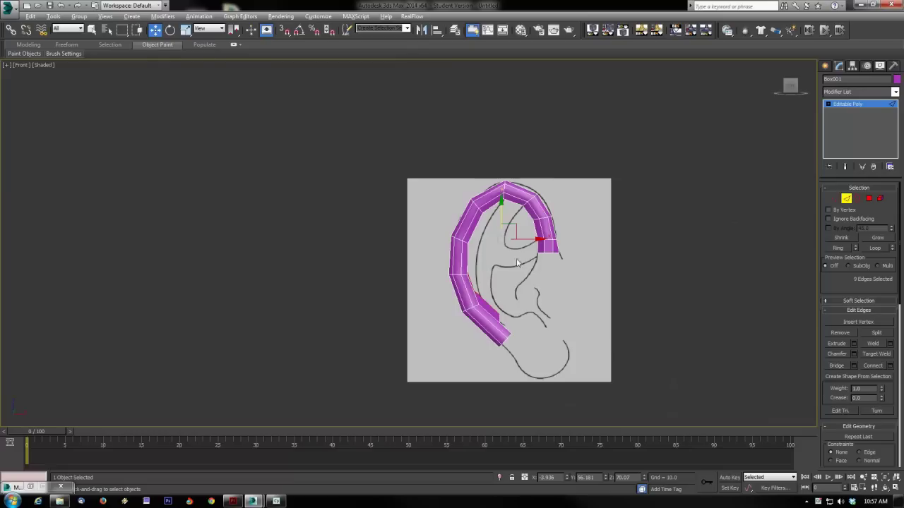
{"action": "scroll", "coordinate": [484, 269], "scroll_direction": "up", "scroll_amount": 2}
{"action": "key", "text": "1"}
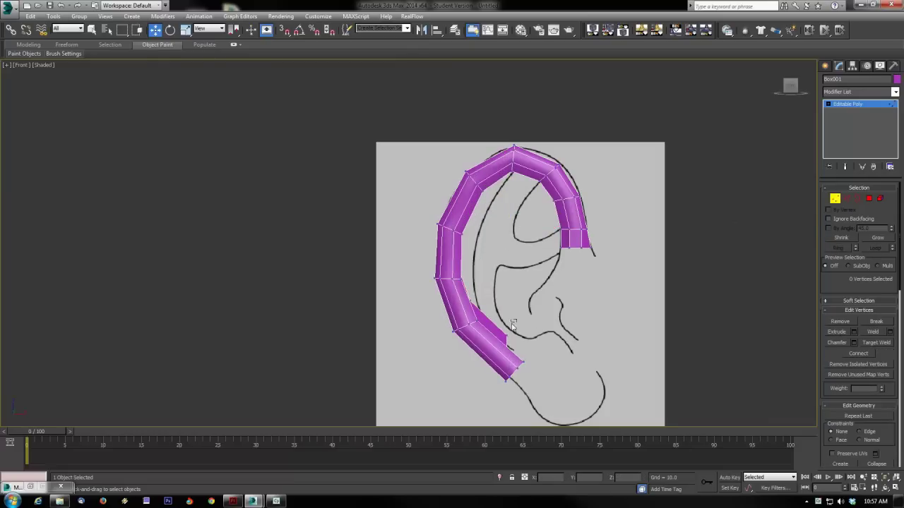
{"action": "left_click", "coordinate": [508, 332]}
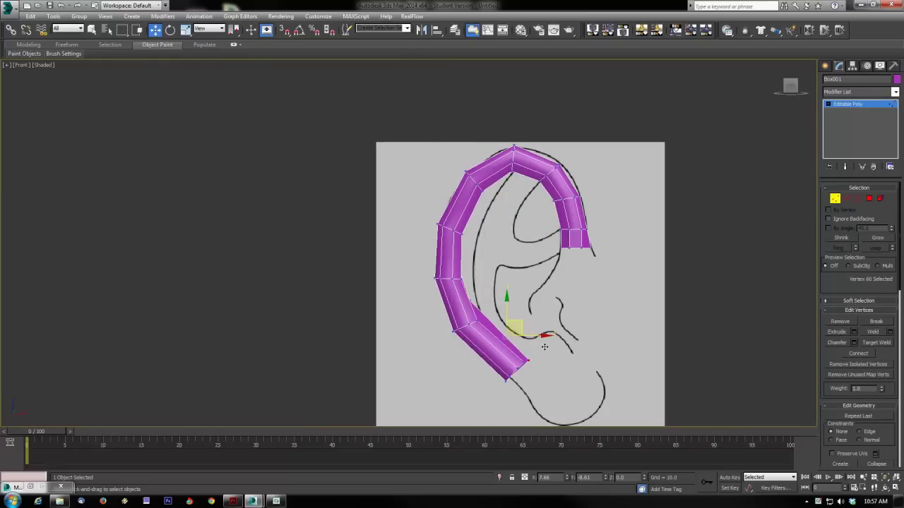
{"action": "left_click", "coordinate": [470, 299]}
{"action": "key", "text": "alt+x"}
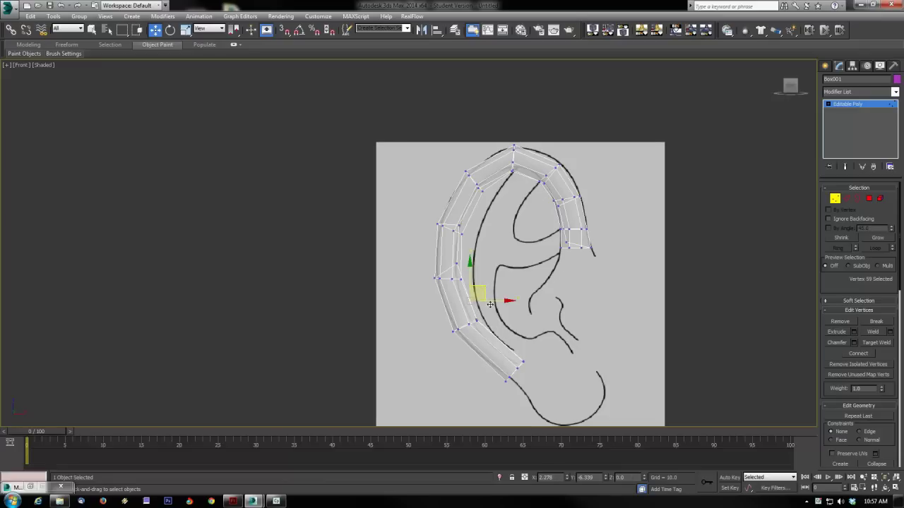
{"action": "left_click_drag", "start_coordinate": [485, 286], "coordinate": [493, 308]}
- Move the next three back-edge vertices up the rim onto the tube's inner border, then turn off see-through display
{"action": "left_click", "coordinate": [458, 265]}
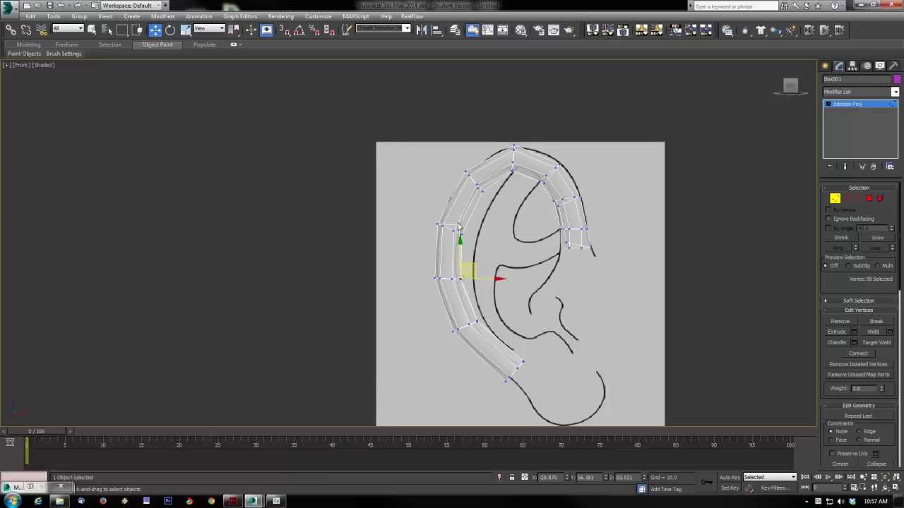
{"action": "left_click", "coordinate": [461, 225]}
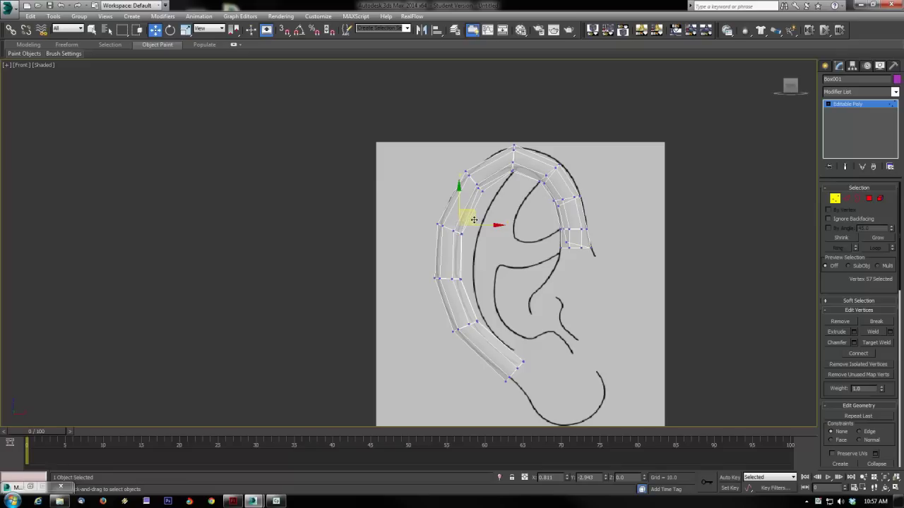
{"action": "left_click_drag", "start_coordinate": [469, 217], "coordinate": [471, 226]}
{"action": "left_click", "coordinate": [480, 189]}
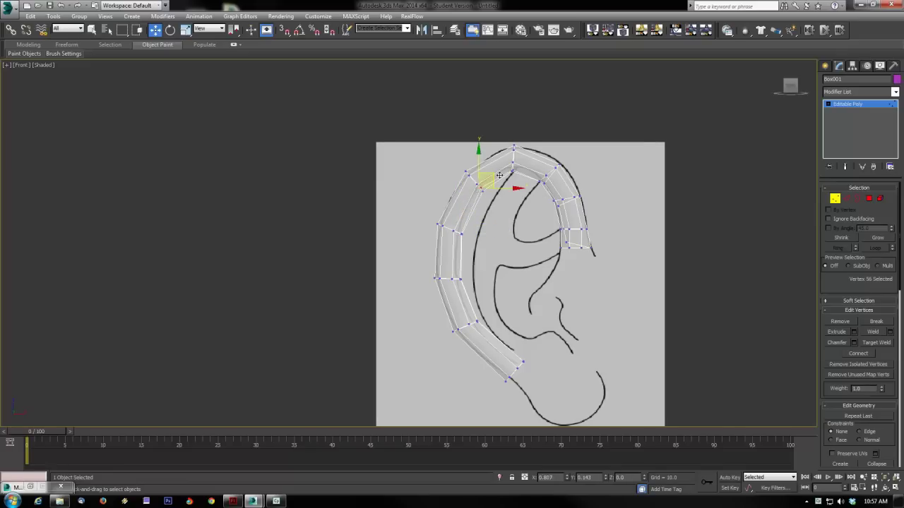
{"action": "key", "text": "alt+x"}
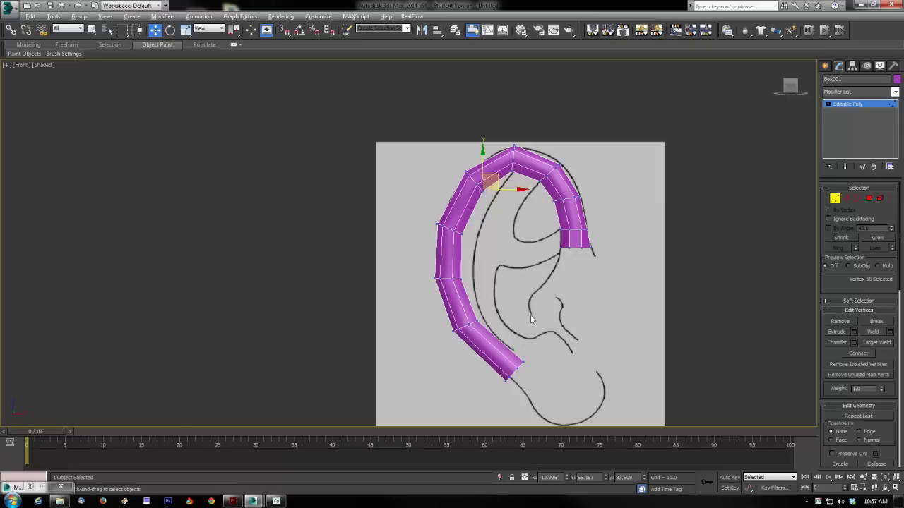
- Extend the tube's inner border edge loop with new faces about 5.2 along Y toward the reference plane
{"action": "left_click", "coordinate": [846, 199]}
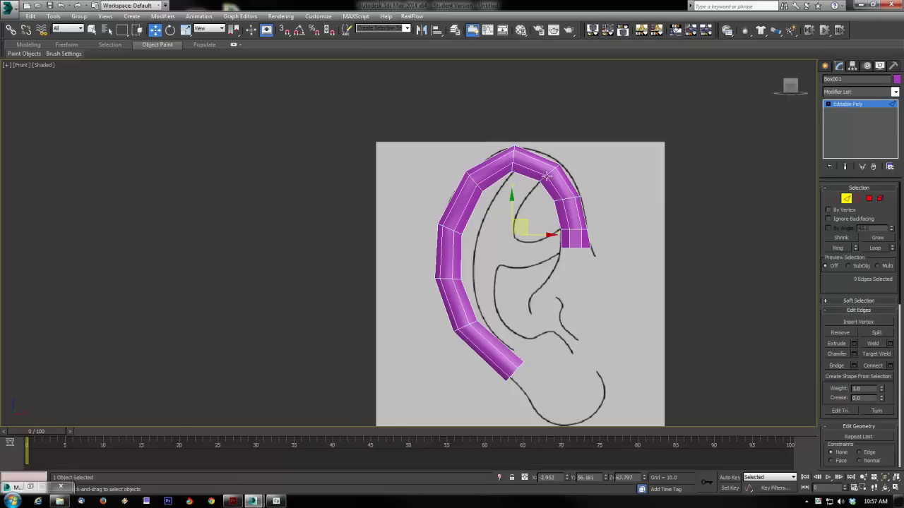
{"action": "left_click", "coordinate": [523, 174]}
{"action": "key", "text": "alt+w"}
{"action": "key", "text": "alt+w"}
{"action": "middle_click_drag", "start_coordinate": [644, 298], "coordinate": [635, 226], "text": "alt"}
{"action": "scroll", "coordinate": [635, 227], "scroll_direction": "up", "scroll_amount": 3}
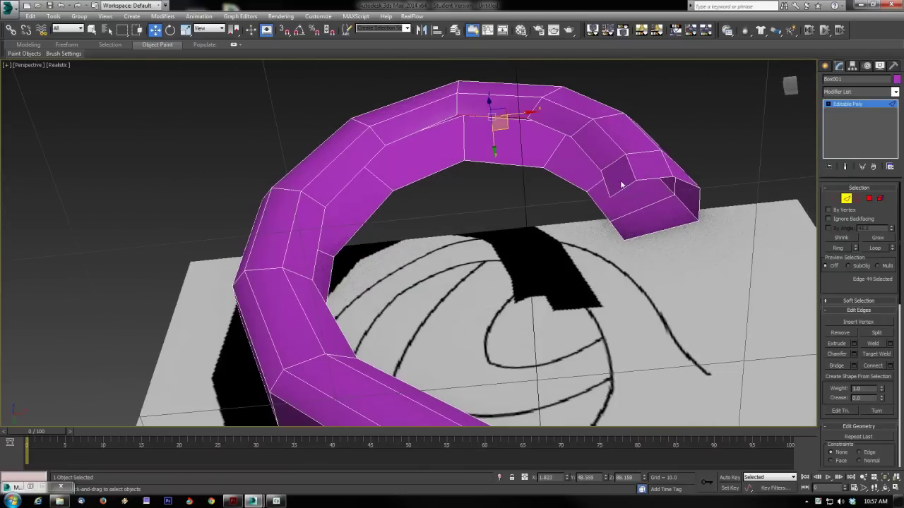
{"action": "left_click", "coordinate": [601, 180]}
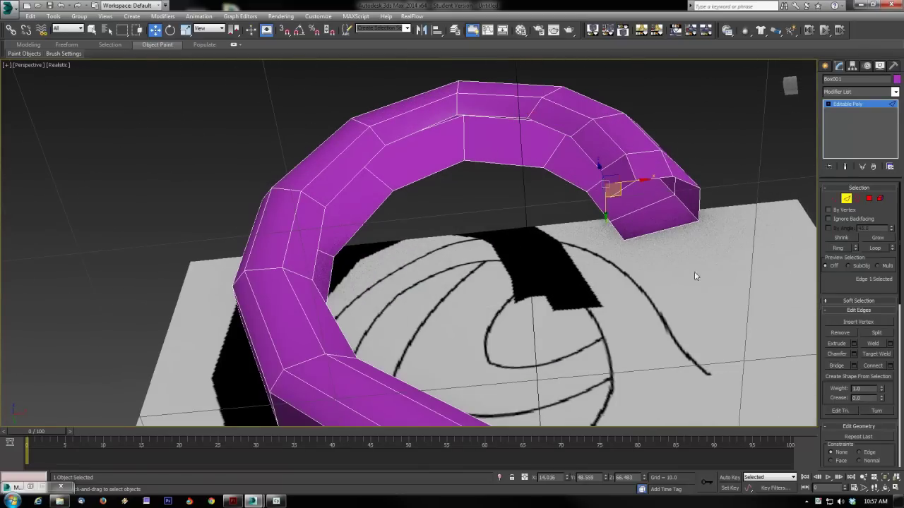
{"action": "left_click", "coordinate": [875, 248]}
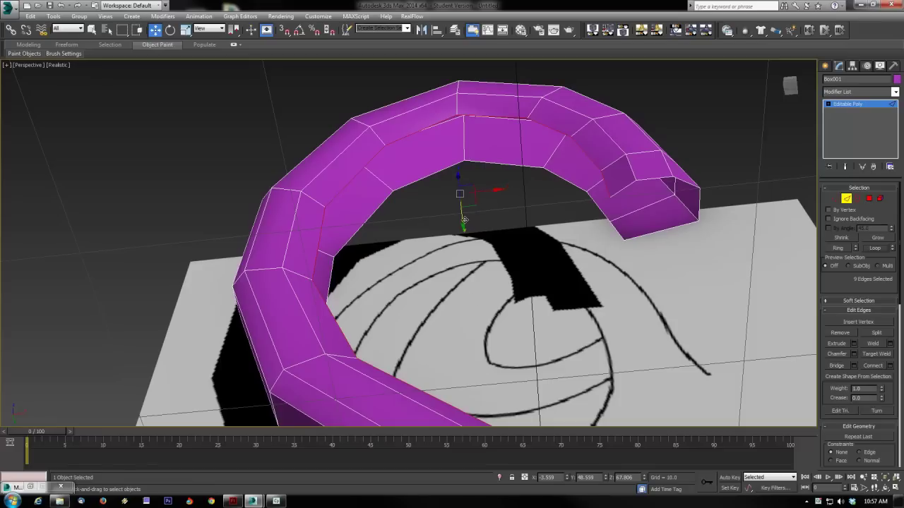
{"action": "left_click_drag", "start_coordinate": [463, 219], "coordinate": [465, 244], "text": "shift"}
{"action": "mouse_move", "coordinate": [464, 243]}
{"action": "middle_mouse_down", "text": "alt"}
{"action": "mouse_move", "coordinate": [473, 253]}
{"action": "mouse_move", "coordinate": [462, 288]}
{"action": "mouse_move", "coordinate": [424, 299]}
{"action": "mouse_move", "coordinate": [479, 304]}
{"action": "mouse_move", "coordinate": [495, 216]}
{"action": "middle_mouse_up", "text": "alt"}
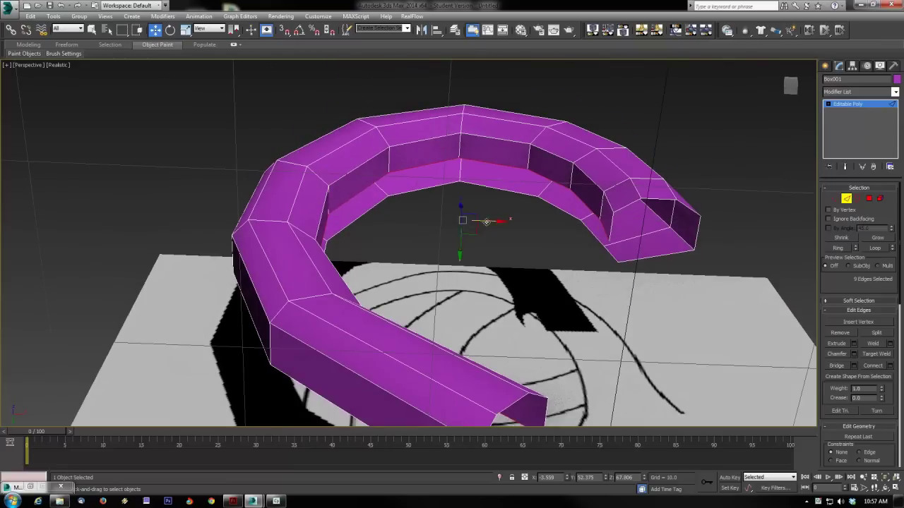
{"action": "left_click_drag", "start_coordinate": [461, 248], "coordinate": [460, 251]}
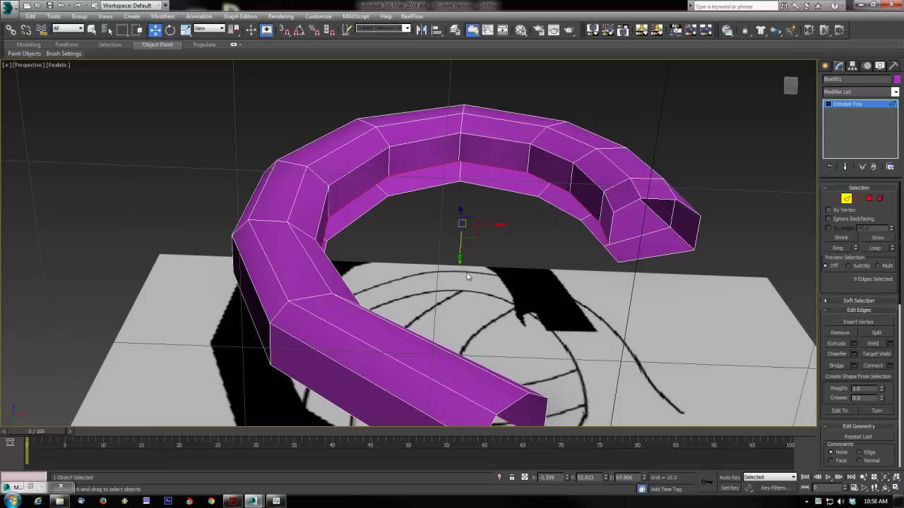
{"action": "left_click_drag", "start_coordinate": [459, 249], "coordinate": [461, 257]}
- Scale the new inner edge loop slightly outward and shift it to about 53.6 in Y
{"action": "left_click", "coordinate": [190, 31]}
{"action": "middle_click_drag", "start_coordinate": [523, 223], "coordinate": [538, 260], "text": "alt"}
{"action": "left_click_drag", "start_coordinate": [460, 229], "coordinate": [465, 214]}
{"action": "mouse_move", "coordinate": [526, 249]}
{"action": "middle_mouse_down", "text": "alt"}
{"action": "mouse_move", "coordinate": [563, 277]}
{"action": "mouse_move", "coordinate": [520, 265]}
{"action": "middle_mouse_up", "text": "alt"}
{"action": "left_click", "coordinate": [155, 30]}
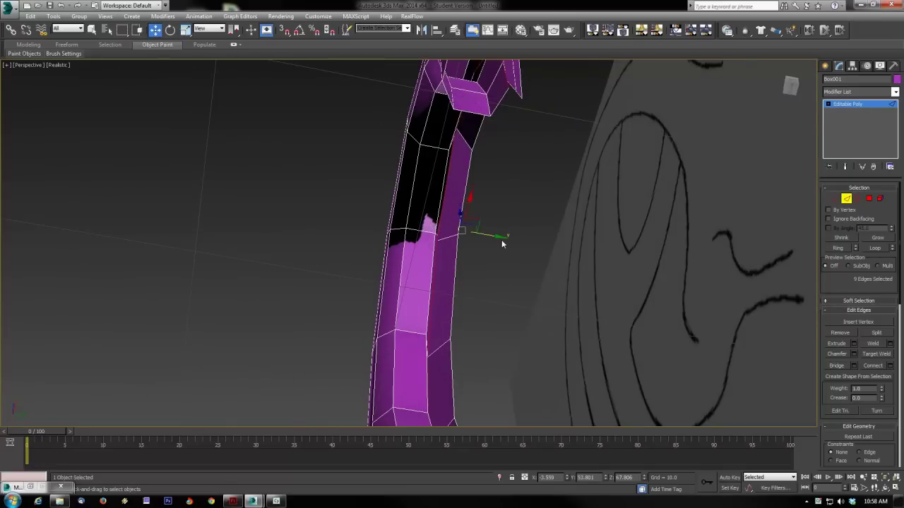
{"action": "middle_click_drag", "start_coordinate": [490, 236], "coordinate": [424, 193], "text": "alt"}
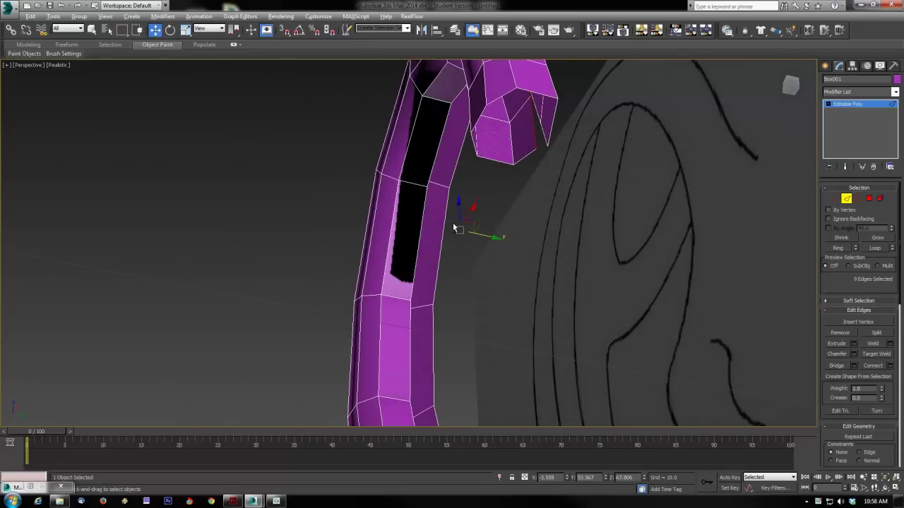
{"action": "middle_click_drag", "start_coordinate": [455, 228], "coordinate": [518, 235], "text": "alt"}
- In the Front view, extend the rear inner edge just right of the rim's apex into a short face pointing down into the ear
{"action": "key", "text": "alt+w"}
{"action": "scroll", "coordinate": [600, 198], "scroll_direction": "up", "scroll_amount": 1}
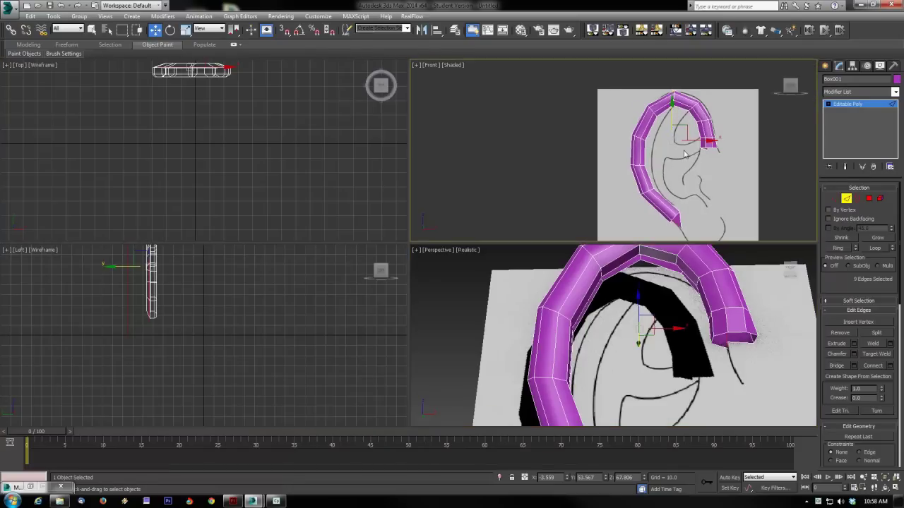
{"action": "left_click", "coordinate": [647, 296]}
{"action": "middle_click_drag", "start_coordinate": [647, 295], "coordinate": [583, 332], "text": "alt"}
{"action": "left_click", "coordinate": [647, 366]}
{"action": "middle_click_drag", "start_coordinate": [647, 366], "coordinate": [605, 364], "text": "alt"}
{"action": "right_click", "coordinate": [697, 174]}
{"action": "key", "text": "alt+w"}
{"action": "key", "text": "alt+x"}
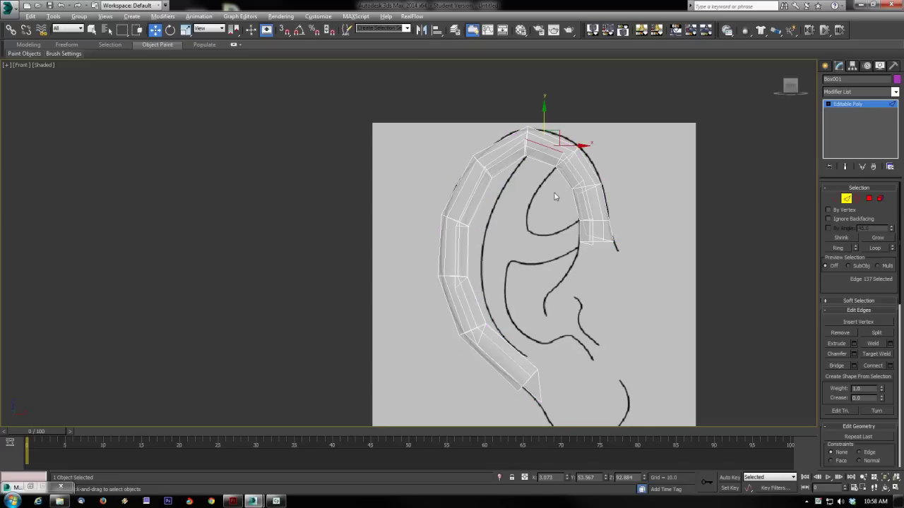
{"action": "key", "text": "alt+x"}
{"action": "left_click", "coordinate": [556, 156]}
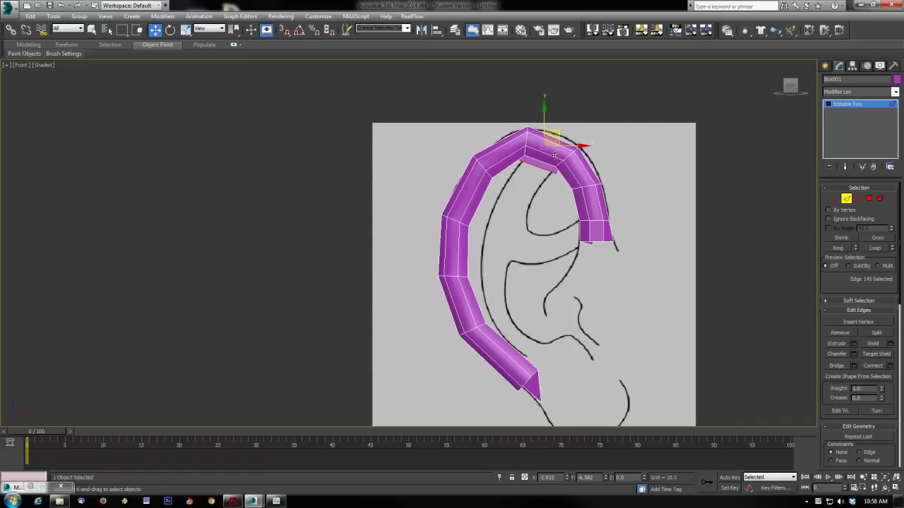
- Move, rotate and scale the new face's free edge to fit between the two reference fold lines
{"action": "left_click", "coordinate": [185, 29]}
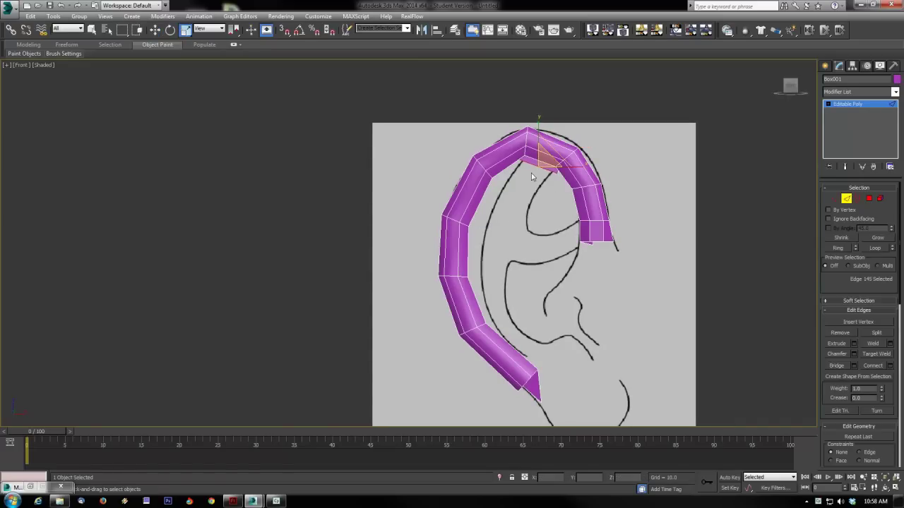
{"action": "left_click", "coordinate": [155, 28]}
{"action": "left_click_drag", "start_coordinate": [550, 151], "coordinate": [548, 152]}
{"action": "left_click", "coordinate": [170, 30]}
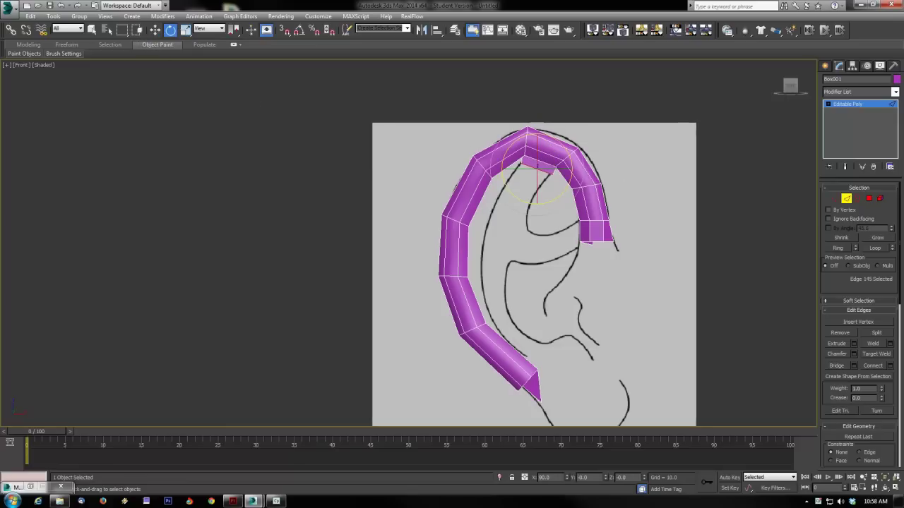
{"action": "left_click", "coordinate": [185, 30]}
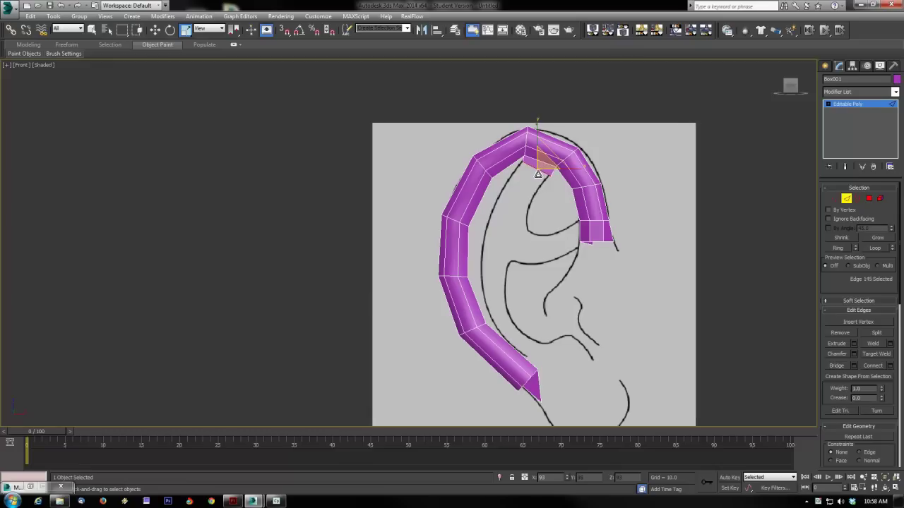
- Extend the strip with two more faces down the inner fold and move their corner vertices onto the reference lines
{"action": "left_click", "coordinate": [154, 30]}
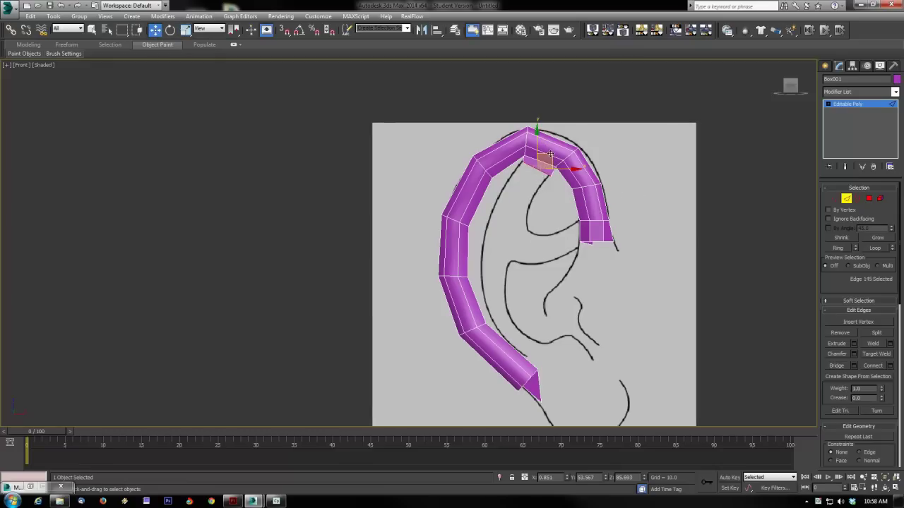
{"action": "left_click_drag", "start_coordinate": [549, 154], "coordinate": [521, 206], "text": "shift"}
{"action": "left_click", "coordinate": [836, 200]}
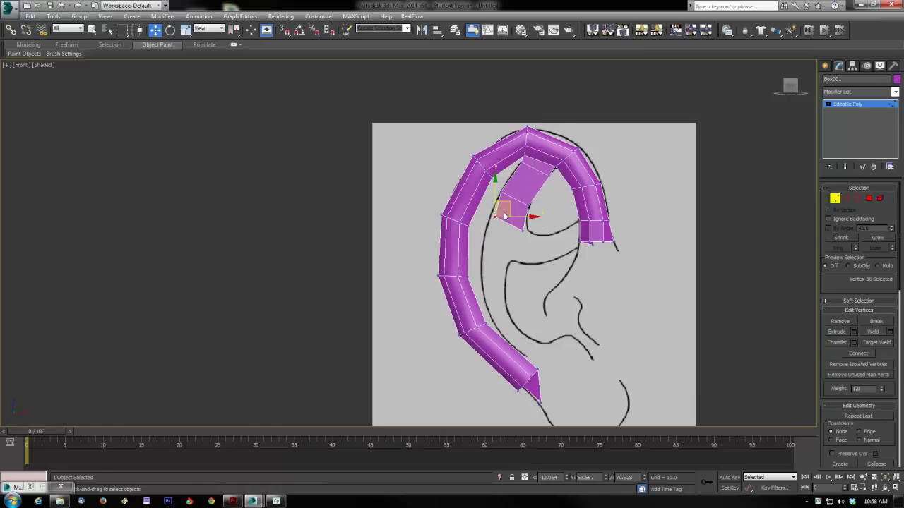
{"action": "left_click", "coordinate": [492, 224]}
{"action": "left_click", "coordinate": [499, 193]}
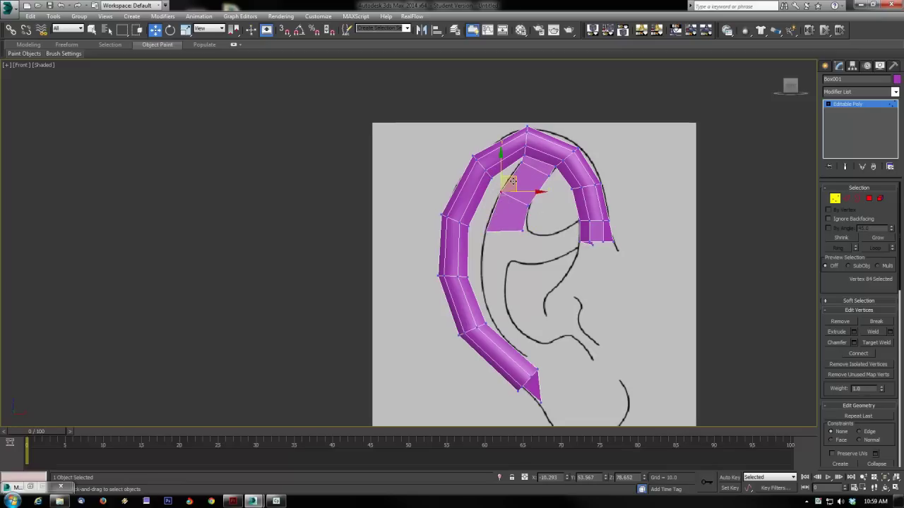
{"action": "left_click", "coordinate": [521, 231]}
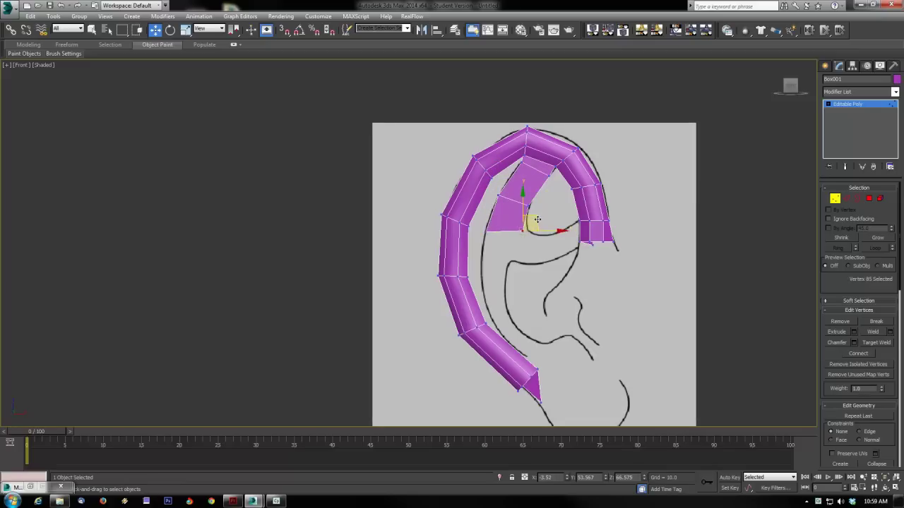
{"action": "left_click", "coordinate": [530, 205]}
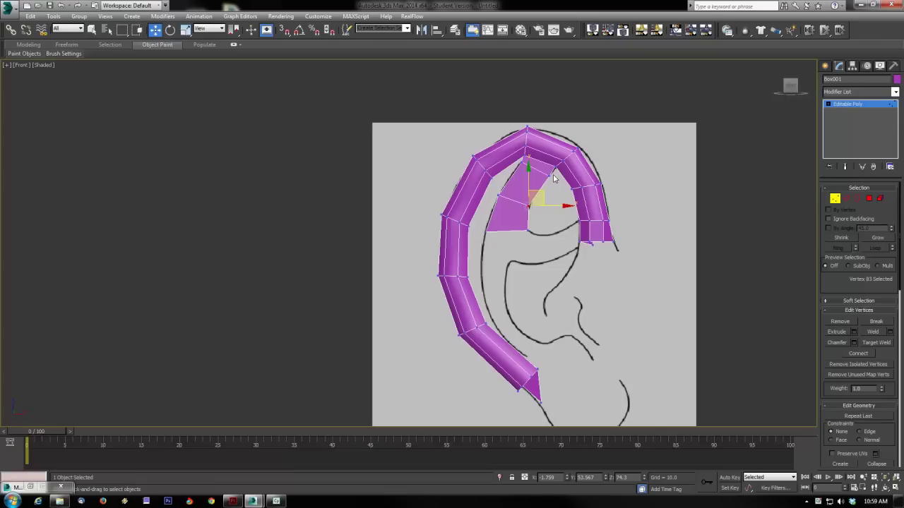
- Adjust the strip's uppermost vertices, then use see-through display to move the nearby hidden rim vertex slightly down and right
{"action": "left_click", "coordinate": [550, 175]}
{"action": "left_click_drag", "start_coordinate": [567, 177], "coordinate": [540, 164]}
{"action": "left_click", "coordinate": [523, 164]}
{"action": "left_click", "coordinate": [548, 183]}
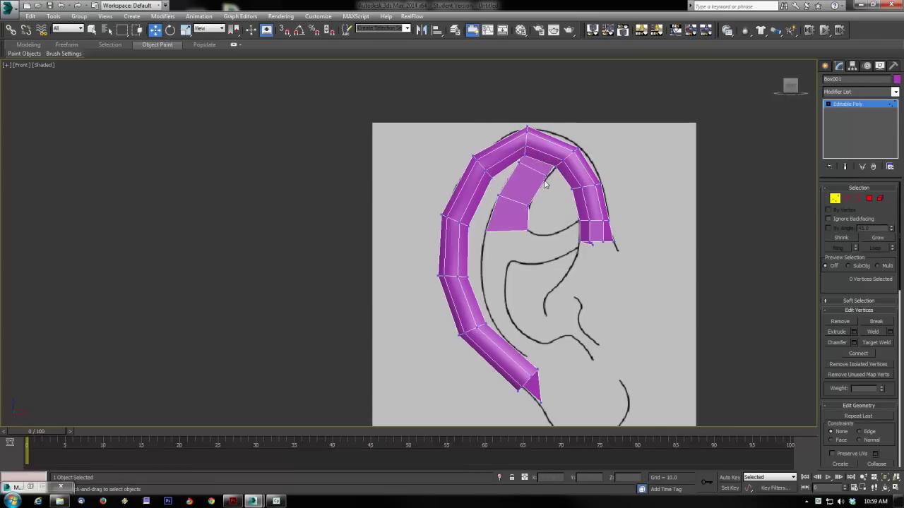
{"action": "key", "text": "alt+x"}
{"action": "left_click", "coordinate": [564, 156]}
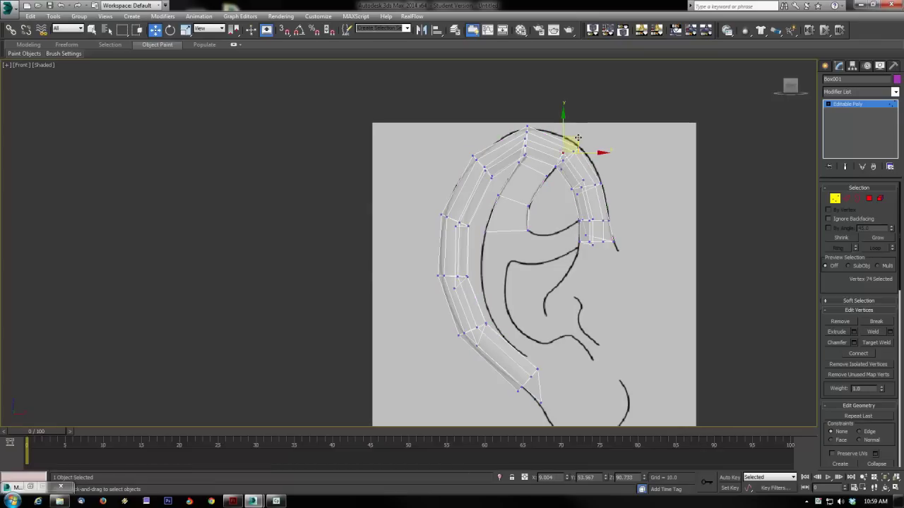
{"action": "key", "text": "alt+x"}
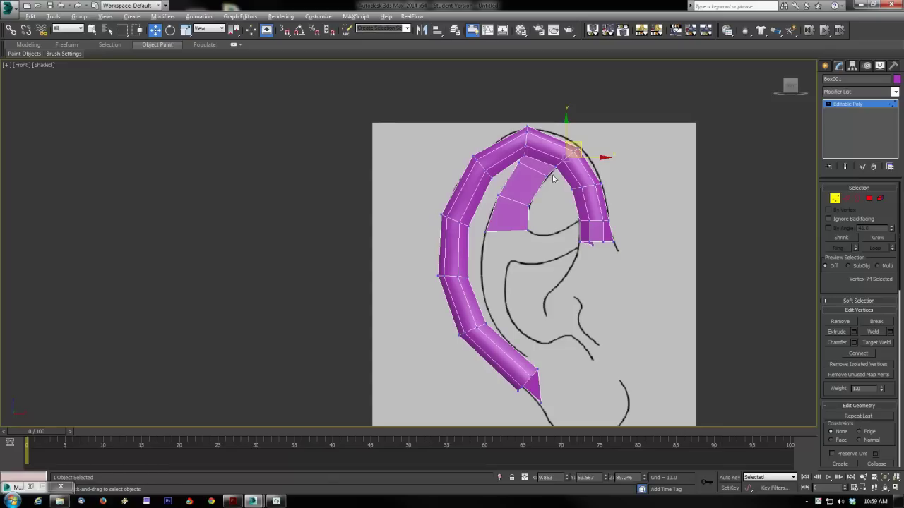
- Extend the strip's lower end edge with another face down the fold and fit its inner vertices to the reference line
{"action": "left_click", "coordinate": [846, 198]}
{"action": "left_click", "coordinate": [510, 231]}
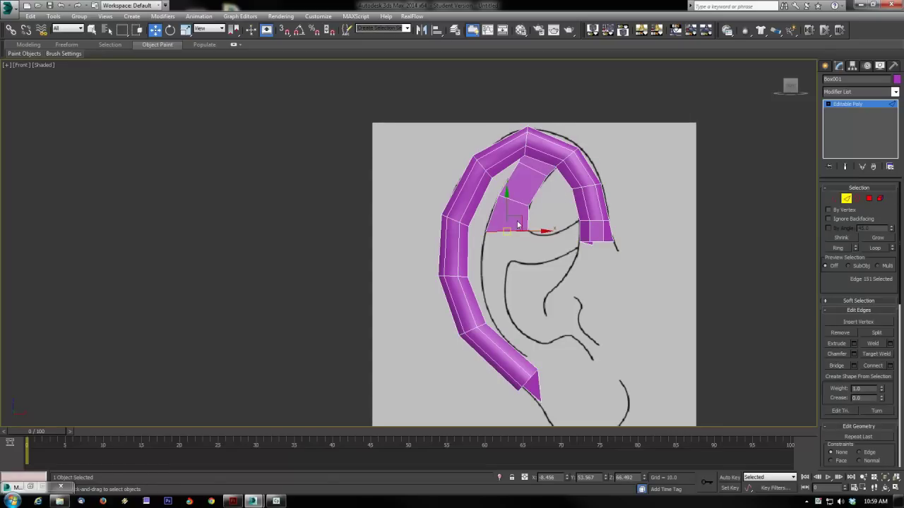
{"action": "left_click_drag", "start_coordinate": [518, 224], "coordinate": [504, 276], "text": "shift"}
{"action": "left_click", "coordinate": [835, 199]}
{"action": "mouse_move", "coordinate": [548, 245]}
{"action": "left_mouse_down"}
{"action": "mouse_move", "coordinate": [538, 250]}
{"action": "mouse_move", "coordinate": [539, 224]}
{"action": "left_mouse_up"}
{"action": "left_click", "coordinate": [519, 260]}
{"action": "left_click", "coordinate": [527, 229]}
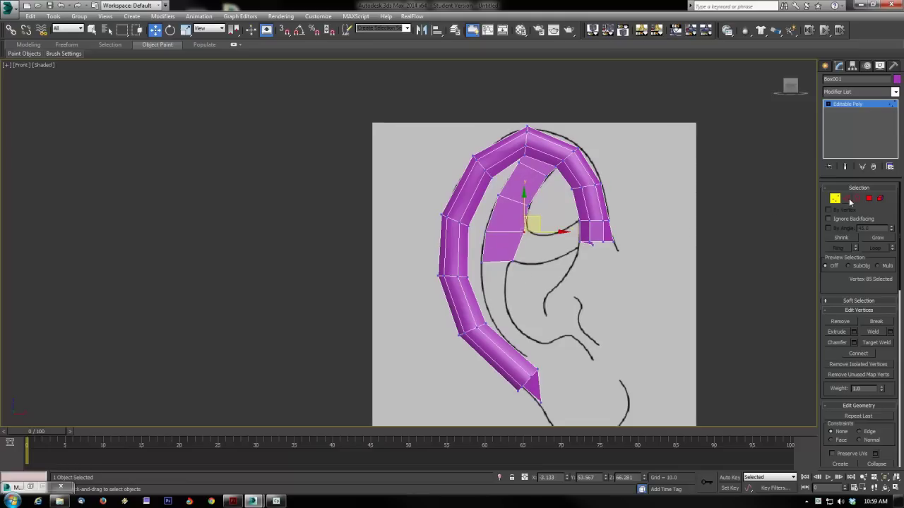
- Nudge the strip's end edge, raise the last face's two outer vertices along the reference curve and move its upper inner vertex slightly right
{"action": "left_click", "coordinate": [848, 200]}
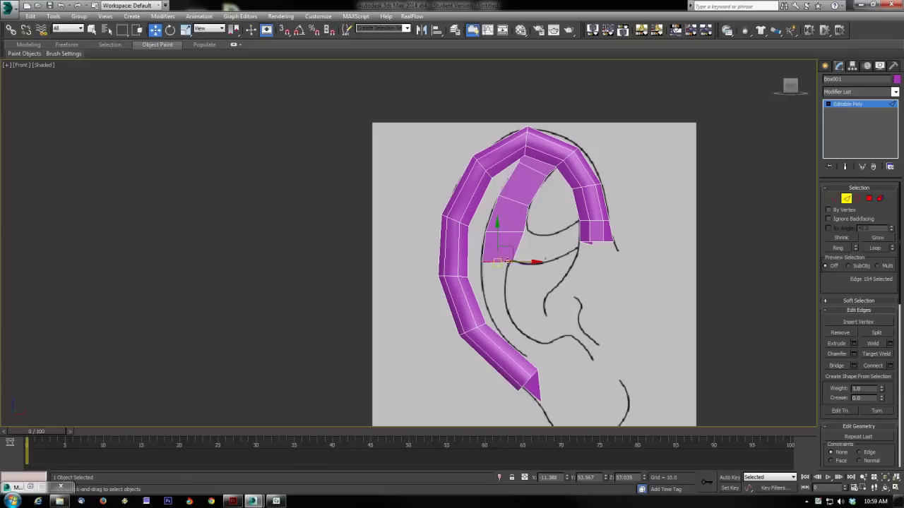
{"action": "left_click_drag", "start_coordinate": [505, 248], "coordinate": [506, 249]}
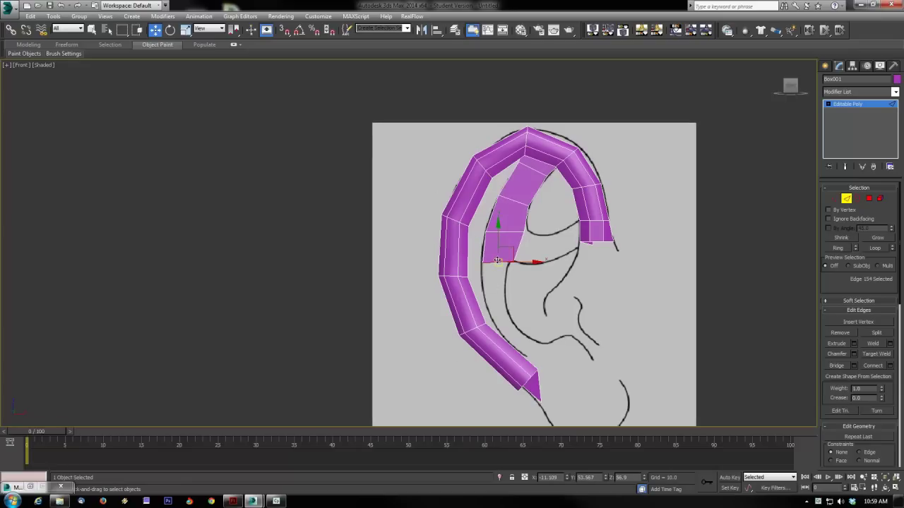
{"action": "left_click", "coordinate": [837, 200]}
{"action": "left_click", "coordinate": [487, 224]}
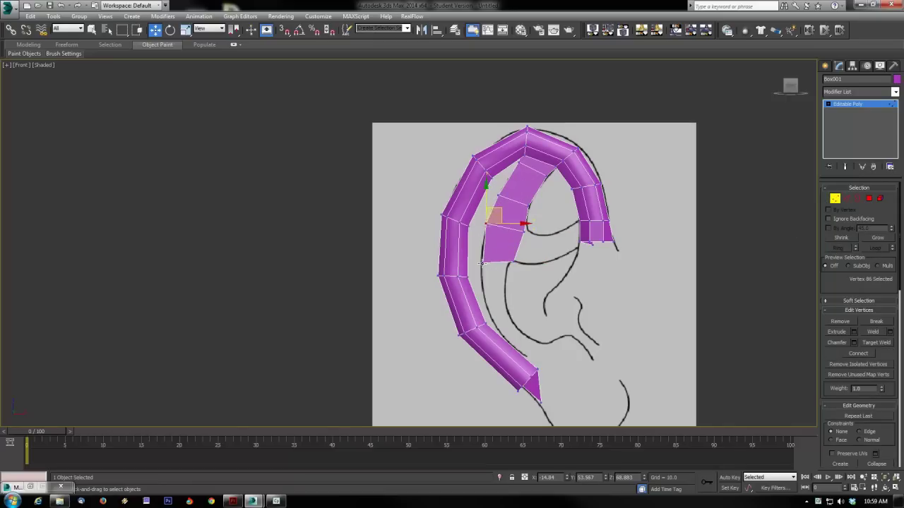
{"action": "left_click", "coordinate": [485, 258]}
{"action": "left_click_drag", "start_coordinate": [490, 246], "coordinate": [491, 243]}
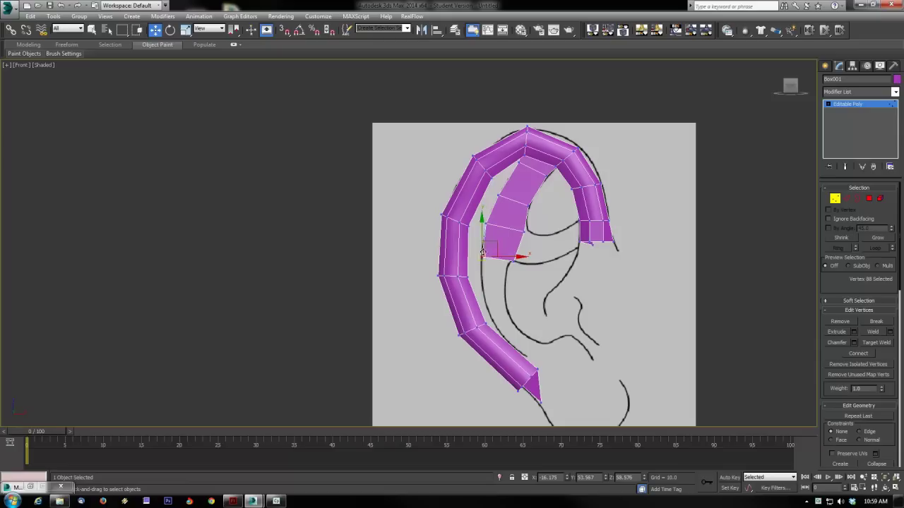
{"action": "left_click", "coordinate": [528, 231]}
{"action": "left_click_drag", "start_coordinate": [546, 232], "coordinate": [546, 232]}
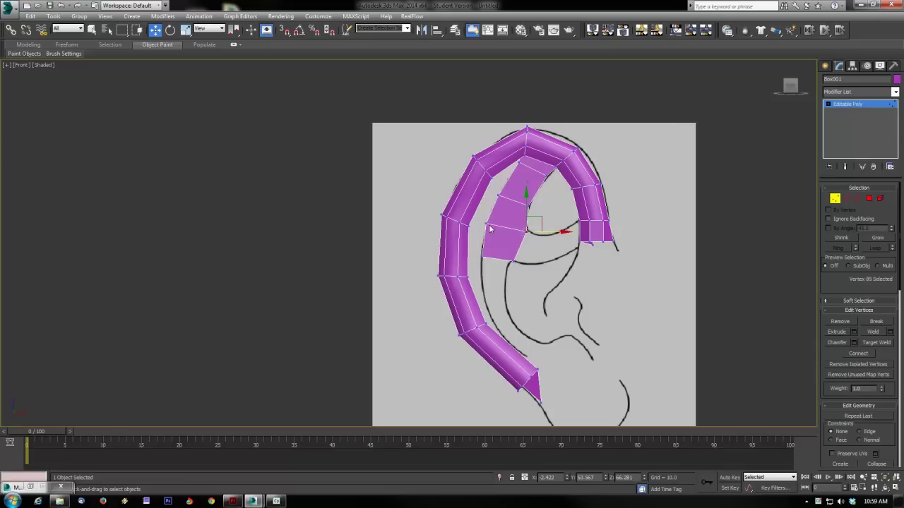
- Reposition the strip's three upper outer-side vertices along the reference curve to even out the face spacing
{"action": "left_click", "coordinate": [486, 224]}
{"action": "left_click_drag", "start_coordinate": [498, 209], "coordinate": [494, 219]}
{"action": "left_click", "coordinate": [496, 196]}
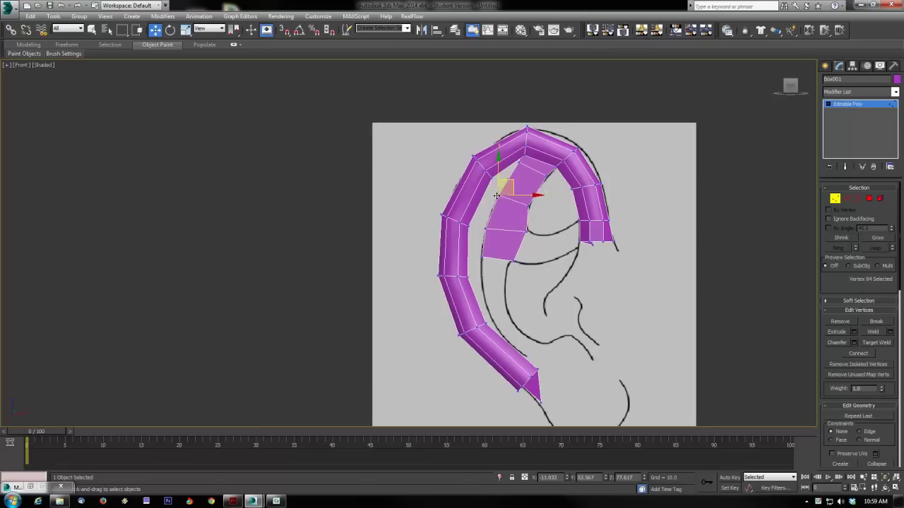
{"action": "left_click_drag", "start_coordinate": [511, 178], "coordinate": [515, 172]}
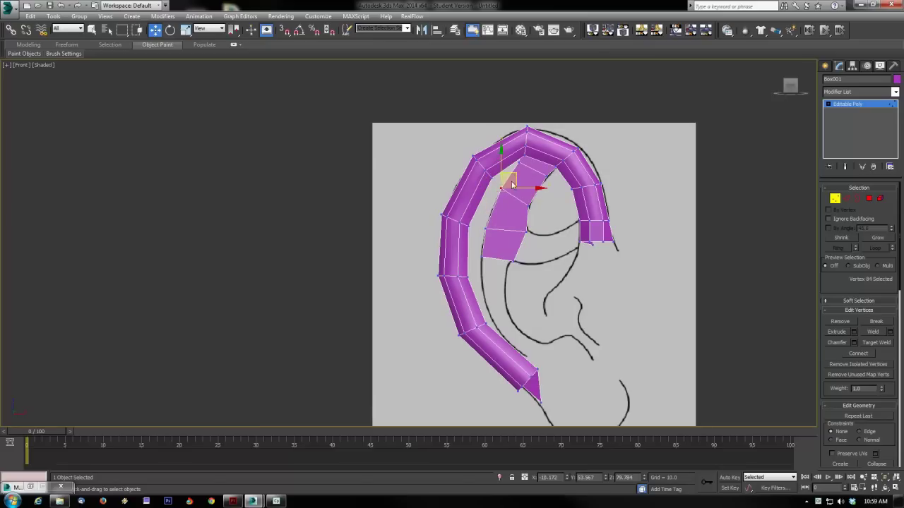
{"action": "left_click", "coordinate": [520, 163]}
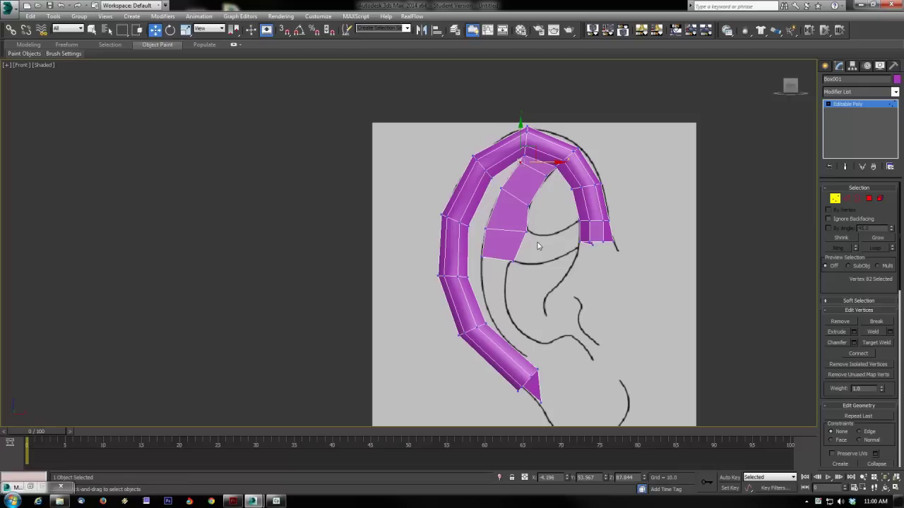
- Extend the strip's lower end edge with a long face down the fold and move its inner end vertex onto the reference line
{"action": "left_click", "coordinate": [858, 199]}
{"action": "left_click", "coordinate": [506, 261]}
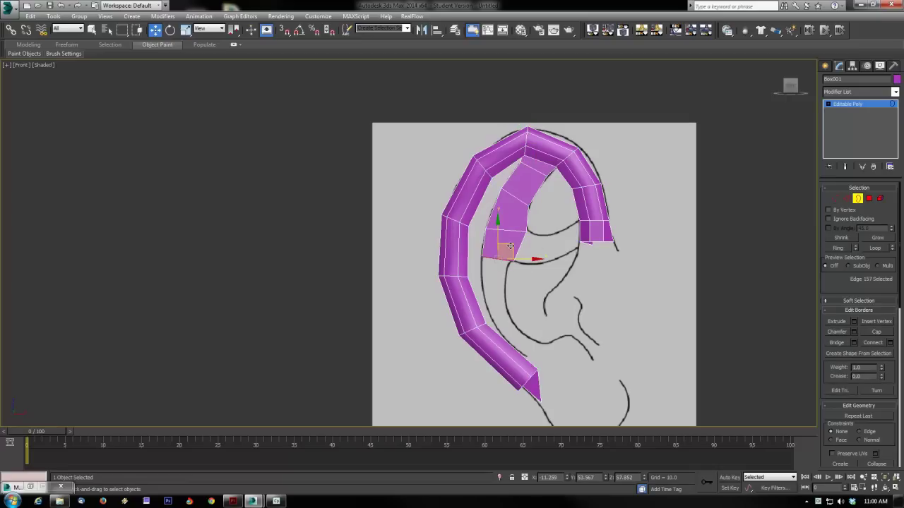
{"action": "left_click_drag", "start_coordinate": [504, 252], "coordinate": [519, 313], "text": "shift"}
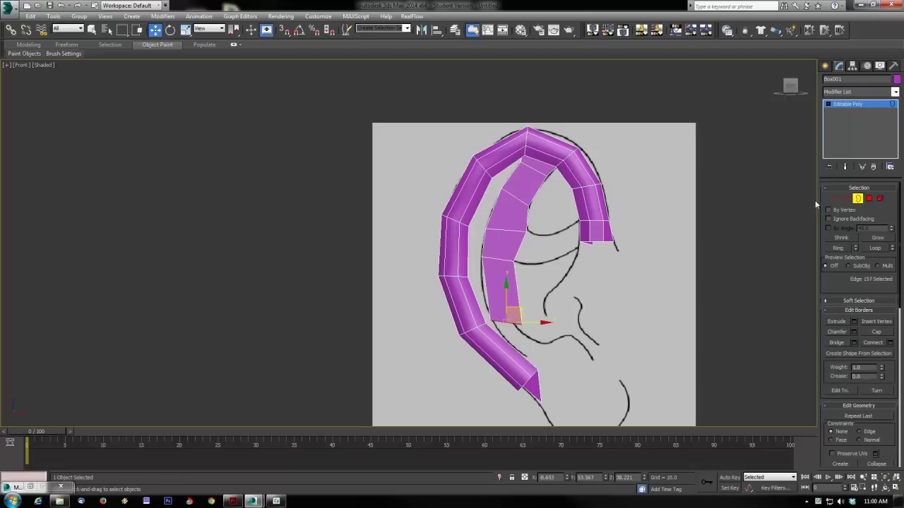
{"action": "left_click", "coordinate": [835, 200]}
{"action": "left_click", "coordinate": [522, 323]}
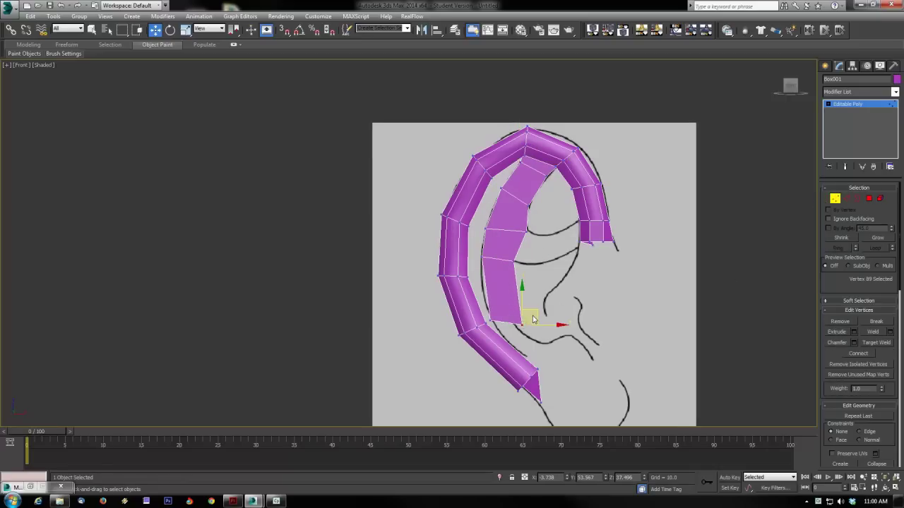
{"action": "left_click_drag", "start_coordinate": [524, 304], "coordinate": [522, 301]}
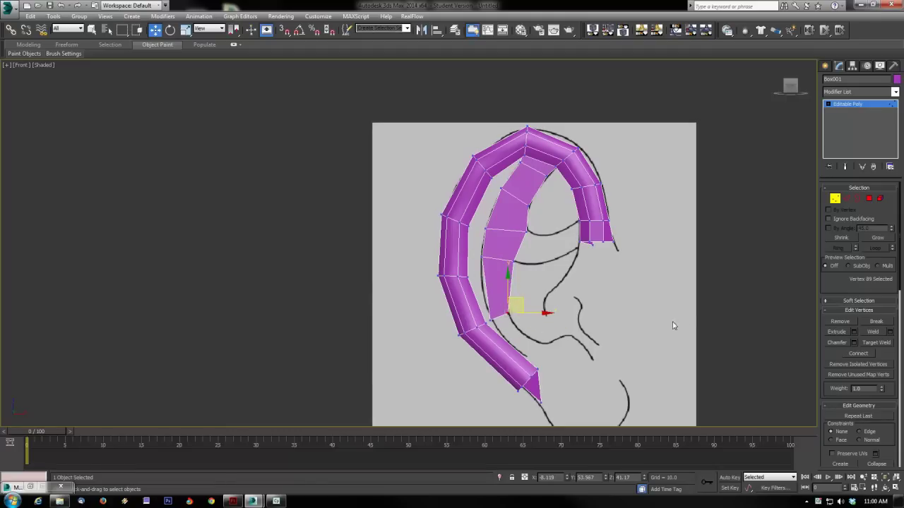
- Extend the strip's end edge with another face diagonally down and right, placing its inner end vertex on the reference curve
{"action": "left_click", "coordinate": [846, 200]}
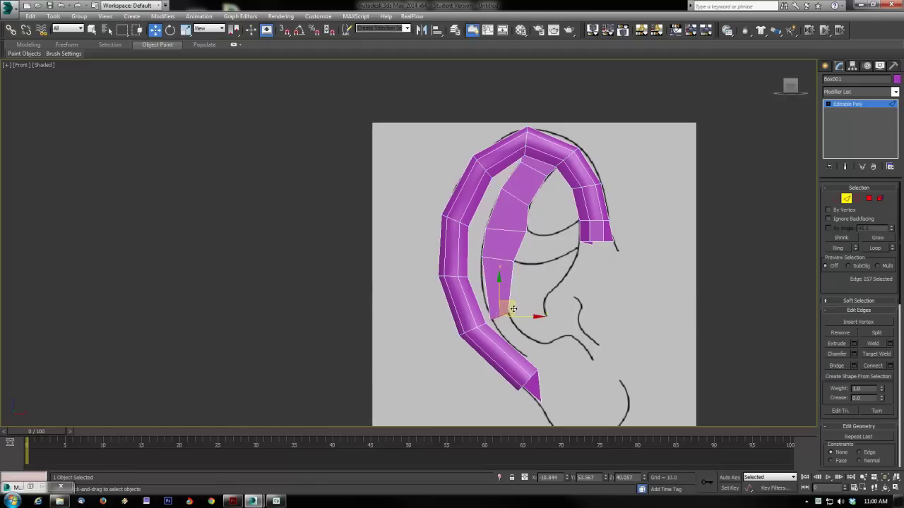
{"action": "left_click_drag", "start_coordinate": [512, 309], "coordinate": [542, 326], "text": "shift"}
{"action": "left_click", "coordinate": [836, 199]}
{"action": "left_click", "coordinate": [545, 349]}
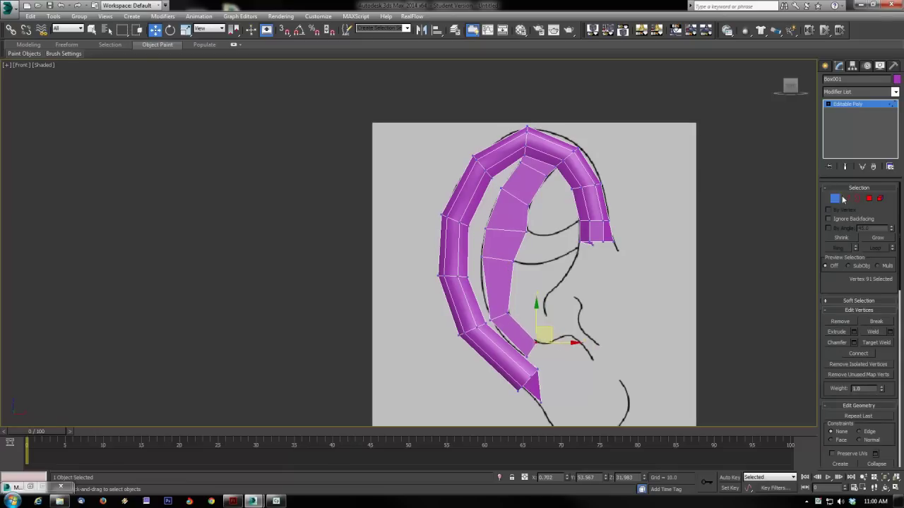
- Extend the strip's end edge with a short face to the right and adjust its two end vertices
{"action": "left_click", "coordinate": [846, 198]}
{"action": "left_click", "coordinate": [553, 344]}
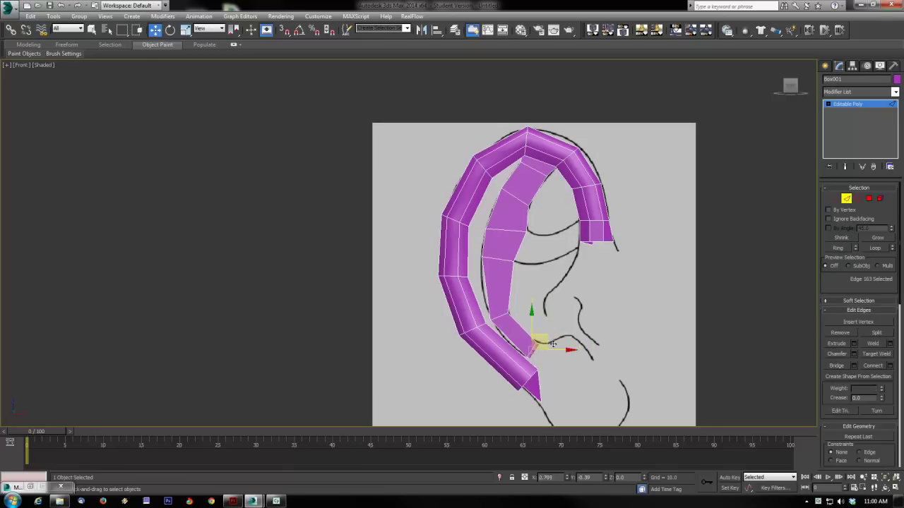
{"action": "left_click_drag", "start_coordinate": [553, 343], "coordinate": [574, 345], "text": "shift"}
{"action": "key", "text": "1"}
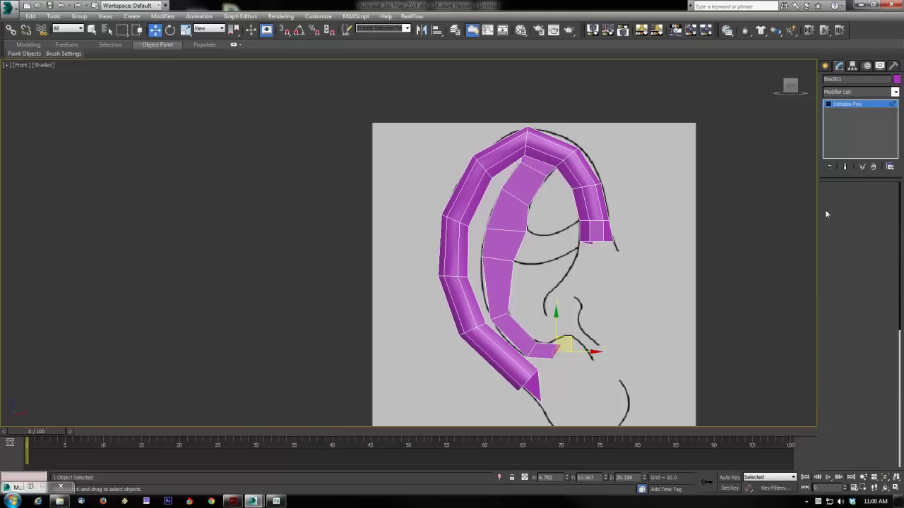
{"action": "left_click", "coordinate": [550, 358]}
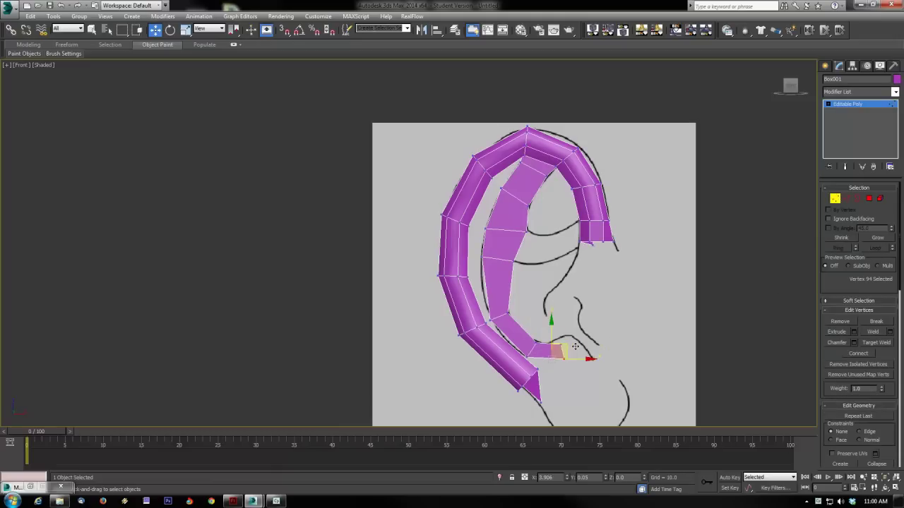
{"action": "mouse_move", "coordinate": [563, 346]}
{"action": "left_mouse_down"}
{"action": "mouse_move", "coordinate": [568, 333]}
{"action": "mouse_move", "coordinate": [584, 342]}
{"action": "mouse_move", "coordinate": [574, 342]}
{"action": "left_mouse_up"}
{"action": "left_click", "coordinate": [562, 345]}
{"action": "left_click", "coordinate": [565, 359]}
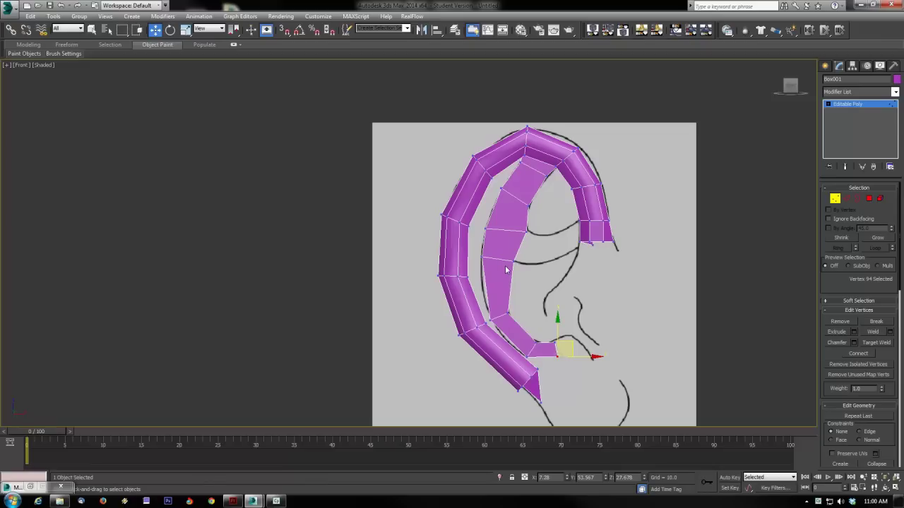
- Connect the two side edges of the strip's long face with a cross edge and shift it onto the reference curve
{"action": "left_click", "coordinate": [846, 198]}
{"action": "double_click", "coordinate": [519, 293]}
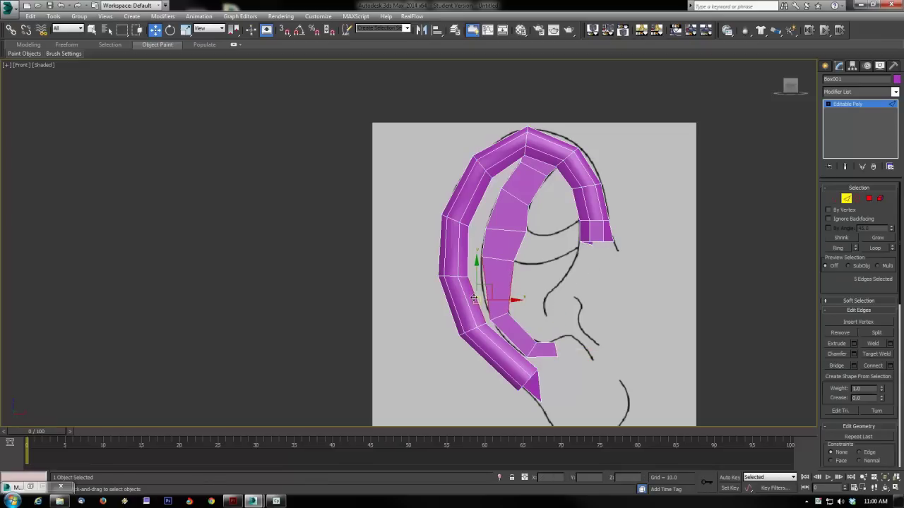
{"action": "left_click", "coordinate": [532, 286]}
{"action": "left_click_drag", "start_coordinate": [483, 297], "coordinate": [481, 298]}
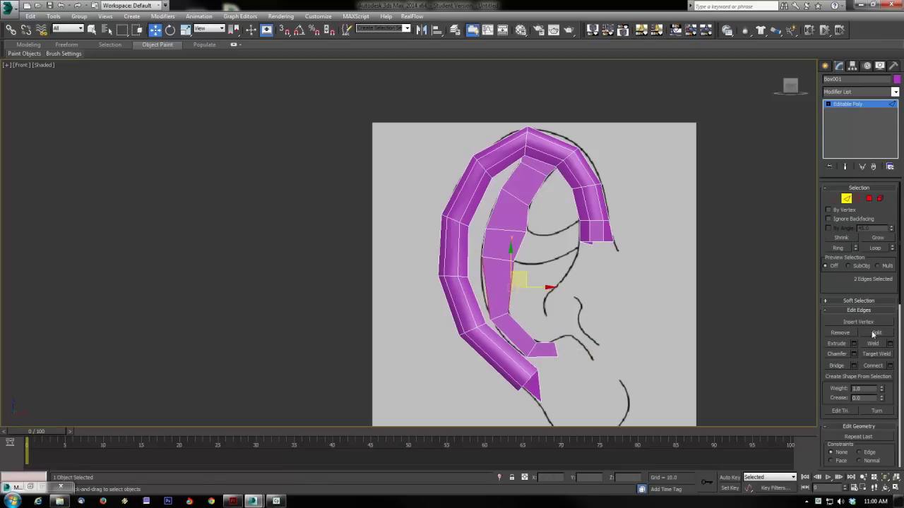
{"action": "left_click", "coordinate": [874, 365]}
{"action": "left_click_drag", "start_coordinate": [512, 273], "coordinate": [506, 264]}
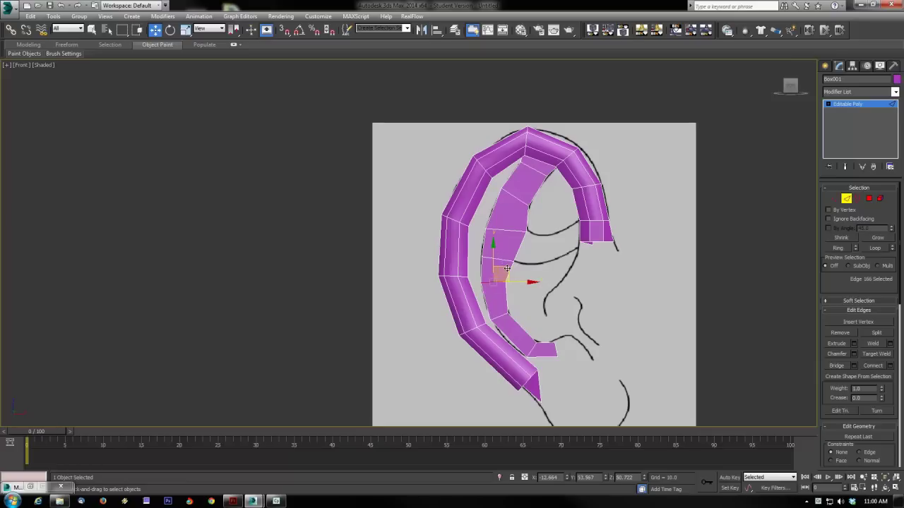
- Nudge the strip's two inner vertices beside the horizontal fold lines onto the reference drawing
{"action": "left_click", "coordinate": [834, 199]}
{"action": "left_click", "coordinate": [512, 260]}
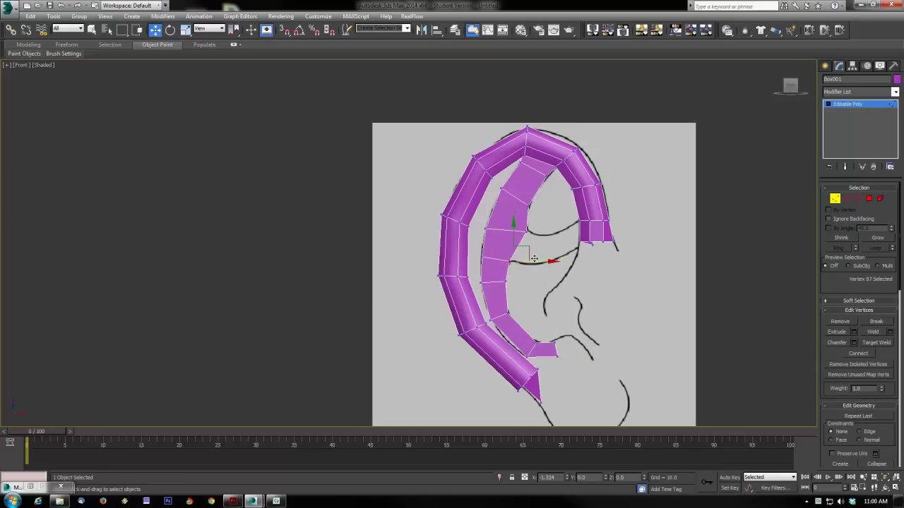
{"action": "left_click", "coordinate": [527, 233]}
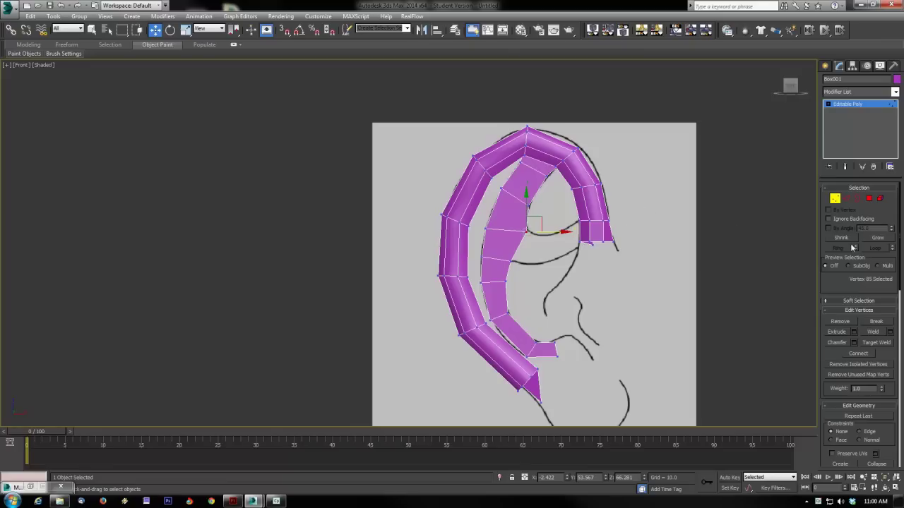
- Extend the inner edge of the rim's front end with two faces leftward between the horizontal fold lines to the strip
{"action": "left_click", "coordinate": [846, 199]}
{"action": "left_click", "coordinate": [593, 243]}
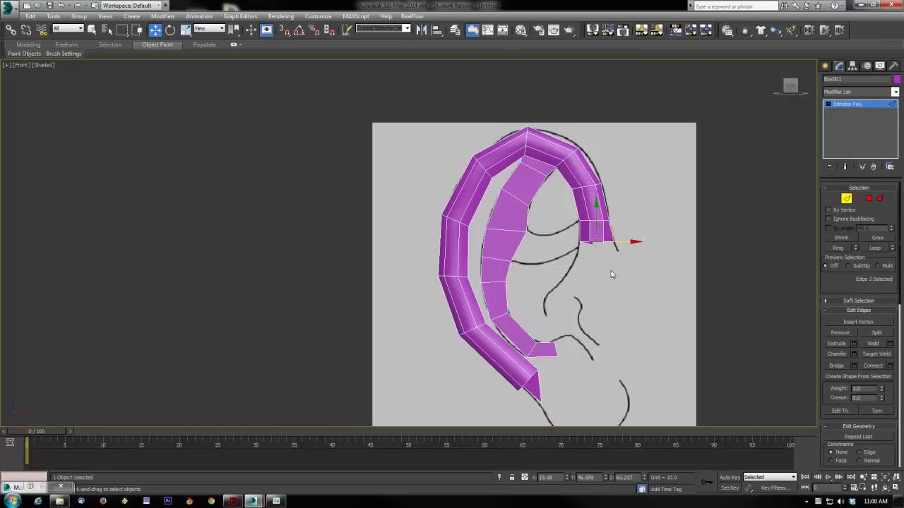
{"action": "scroll", "coordinate": [600, 244], "scroll_direction": "up", "scroll_amount": 5}
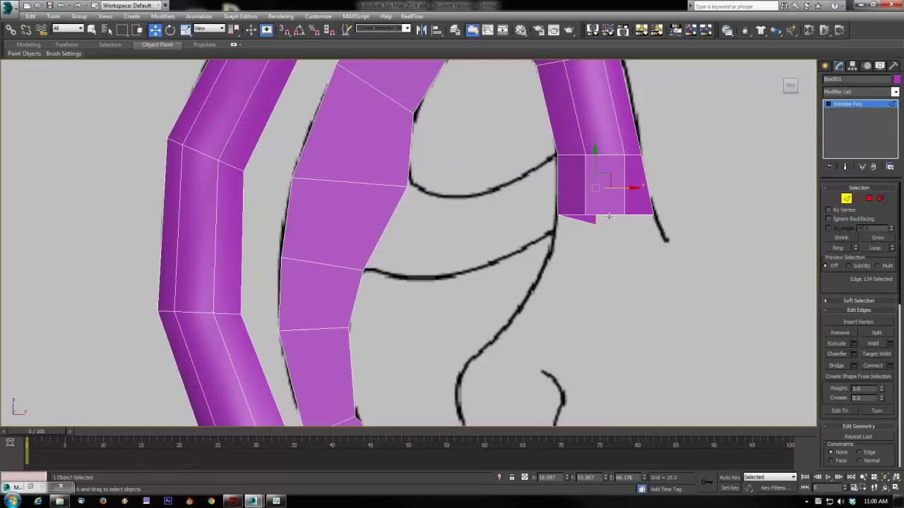
{"action": "scroll", "coordinate": [577, 242], "scroll_direction": "down", "scroll_amount": 5}
{"action": "left_click", "coordinate": [584, 212]}
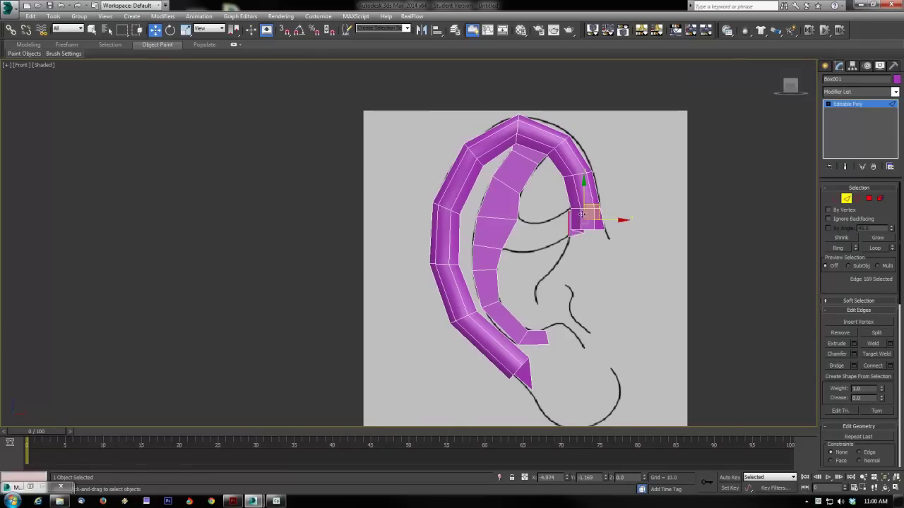
{"action": "left_click_drag", "start_coordinate": [585, 212], "coordinate": [532, 222], "text": "shift"}
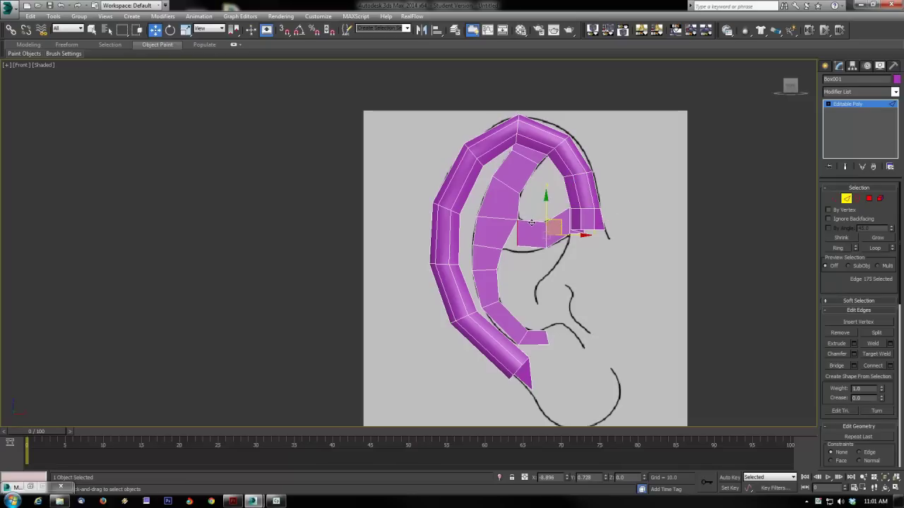
- Weld the new branch's upper end vertex to the adjacent inner vertex of the strip with a 0.1 threshold
{"action": "key", "text": "alt+w"}
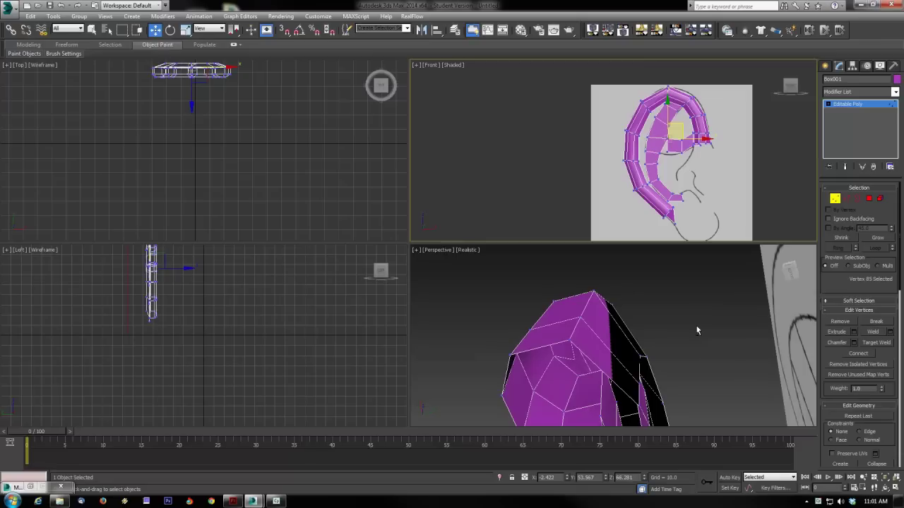
{"action": "right_click", "coordinate": [696, 324]}
{"action": "key", "text": "alt+w"}
{"action": "middle_click_drag", "start_coordinate": [560, 334], "coordinate": [600, 331], "text": "alt"}
{"action": "scroll", "coordinate": [599, 333], "scroll_direction": "down", "scroll_amount": 8}
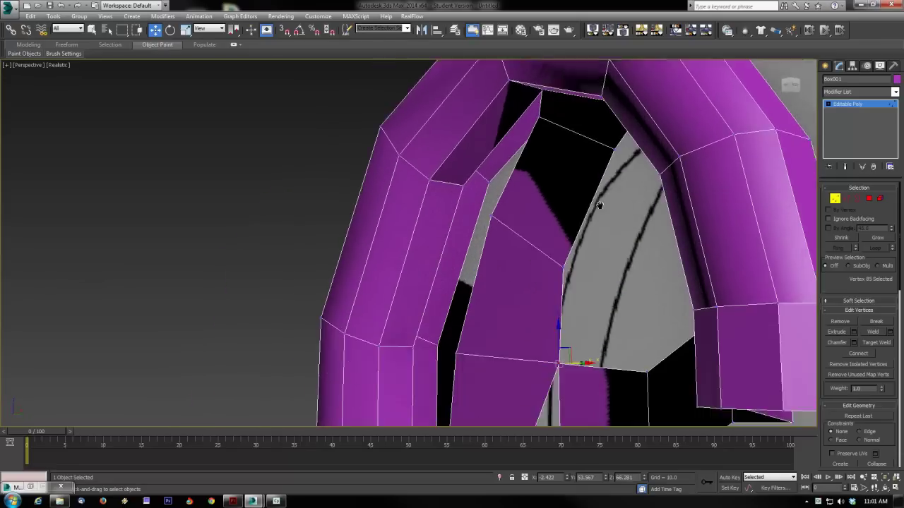
{"action": "left_click", "coordinate": [581, 276], "text": "ctrl"}
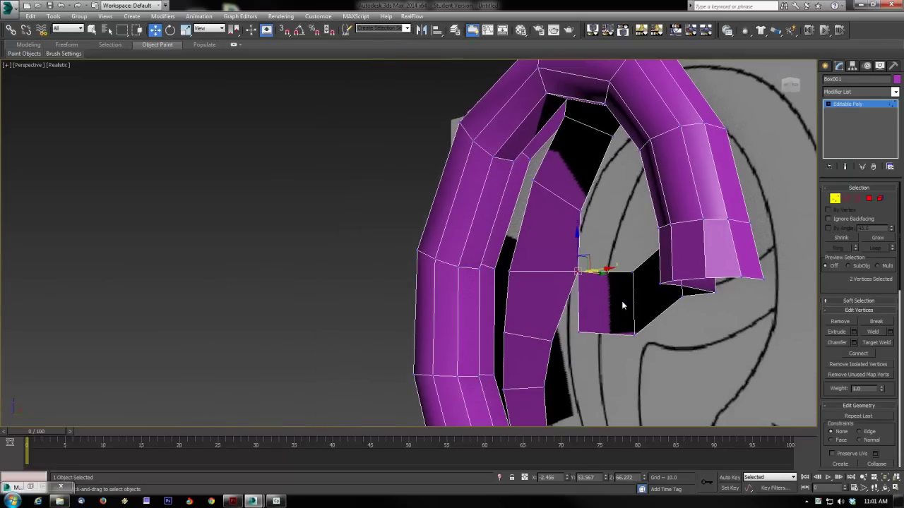
{"action": "left_click", "coordinate": [890, 333]}
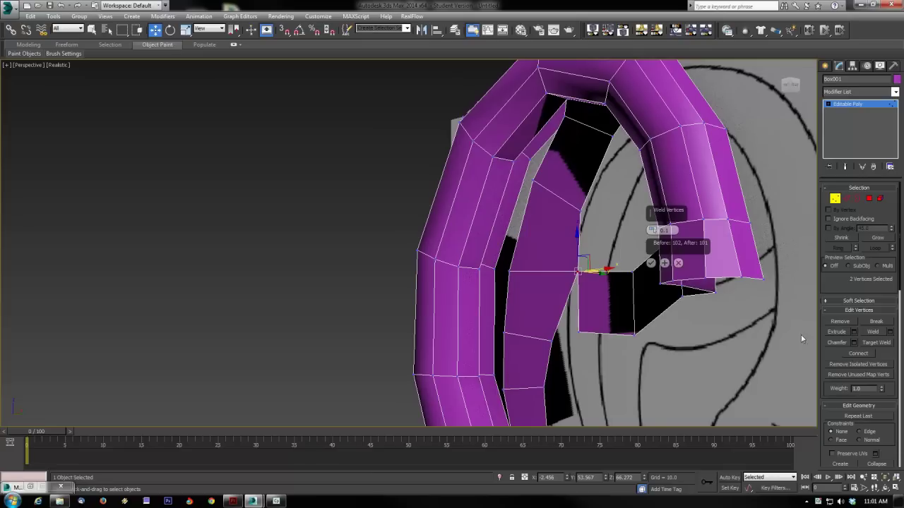
{"action": "left_click", "coordinate": [651, 263]}
- Move the branch's lower end vertex left in the front view to the strip's inner vertex at the lower fold line
{"action": "left_click", "coordinate": [580, 333]}
{"action": "mouse_move", "coordinate": [580, 333]}
{"action": "middle_mouse_down", "text": "alt"}
{"action": "mouse_move", "coordinate": [585, 353]}
{"action": "mouse_move", "coordinate": [593, 339]}
{"action": "middle_mouse_up", "text": "alt"}
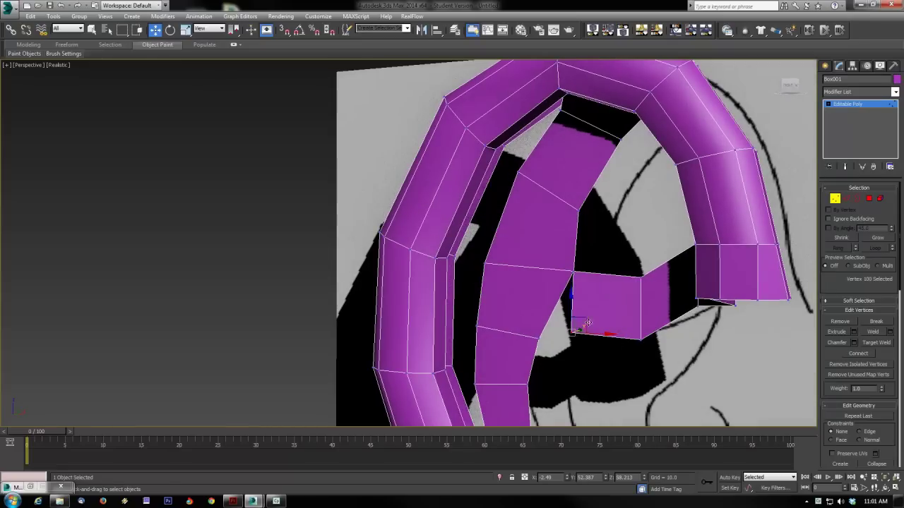
{"action": "key", "text": "alt+w"}
{"action": "right_click", "coordinate": [614, 228]}
{"action": "key", "text": "alt+w"}
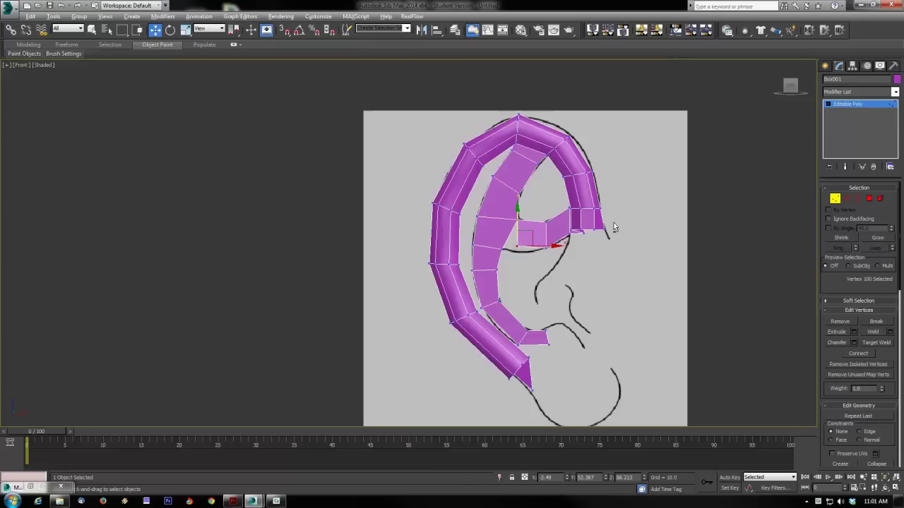
{"action": "scroll", "coordinate": [556, 253], "scroll_direction": "up", "scroll_amount": 3}
{"action": "left_click_drag", "start_coordinate": [517, 231], "coordinate": [489, 242]}
- Align the branch's lower end vertex in depth with the strip's vertex in the perspective view and weld the two
{"action": "key", "text": "alt+w"}
{"action": "right_click", "coordinate": [695, 374]}
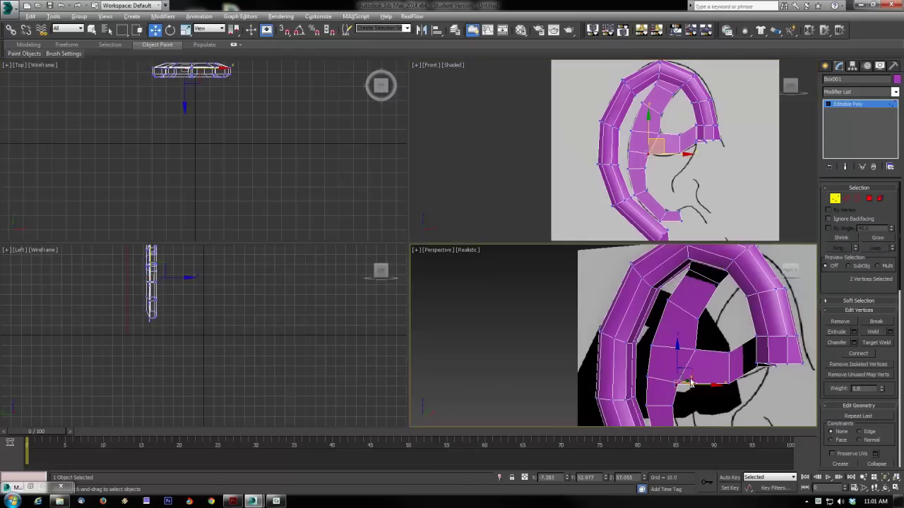
{"action": "key", "text": "alt+w"}
{"action": "middle_click_drag", "start_coordinate": [689, 379], "coordinate": [571, 330], "text": "alt"}
{"action": "scroll", "coordinate": [547, 335], "scroll_direction": "up", "scroll_amount": 2}
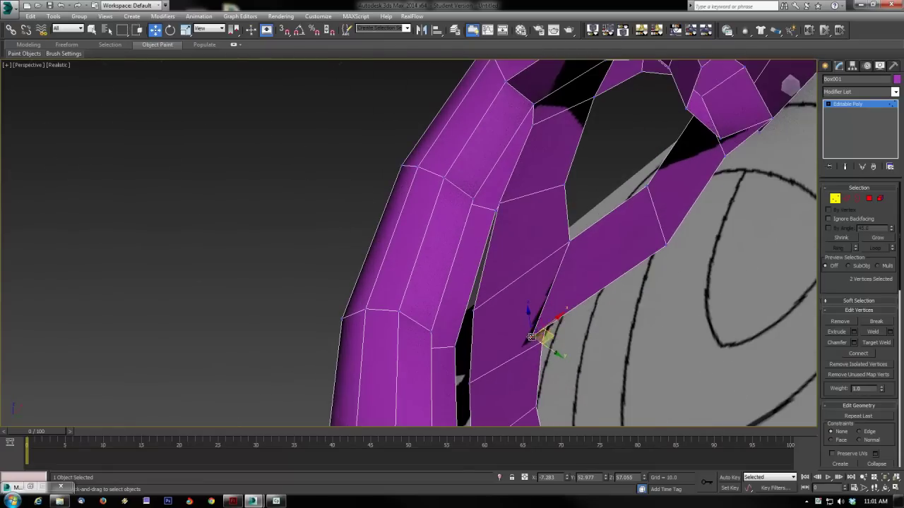
{"action": "left_click", "coordinate": [533, 337]}
{"action": "mouse_move", "coordinate": [552, 350]}
{"action": "left_mouse_down"}
{"action": "mouse_move", "coordinate": [562, 357]}
{"action": "mouse_move", "coordinate": [552, 333]}
{"action": "left_mouse_up"}
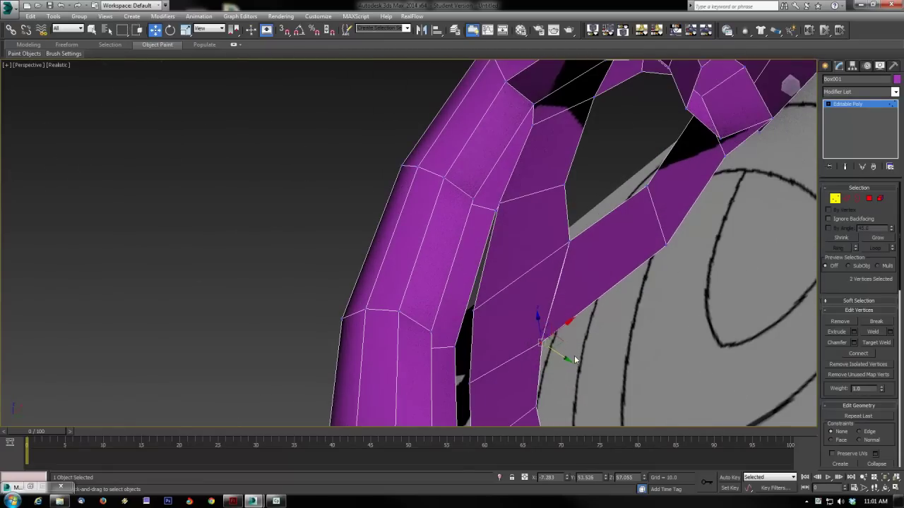
{"action": "left_click", "coordinate": [877, 332]}
- In the front view, move the strip's upper end vertex slightly left and its lower end vertex slightly up and right
{"action": "middle_click_drag", "start_coordinate": [633, 335], "coordinate": [666, 377], "text": "alt"}
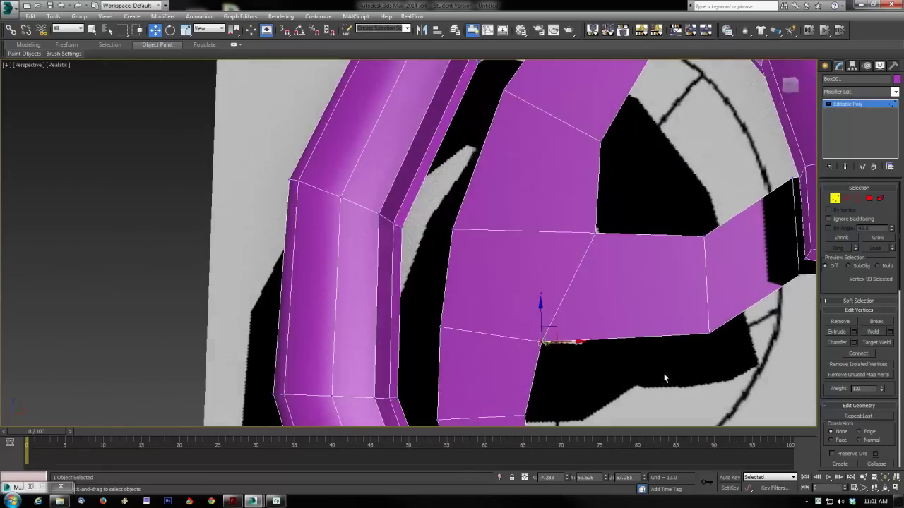
{"action": "scroll", "coordinate": [645, 340], "scroll_direction": "down", "scroll_amount": 4}
{"action": "mouse_move", "coordinate": [645, 339]}
{"action": "middle_mouse_down", "text": "alt"}
{"action": "mouse_move", "coordinate": [688, 354]}
{"action": "mouse_move", "coordinate": [651, 358]}
{"action": "mouse_move", "coordinate": [640, 339]}
{"action": "middle_mouse_up", "text": "alt"}
{"action": "scroll", "coordinate": [641, 339], "scroll_direction": "down", "scroll_amount": 3}
{"action": "key", "text": "alt+w"}
{"action": "middle_click", "coordinate": [613, 213]}
{"action": "key", "text": "alt+w"}
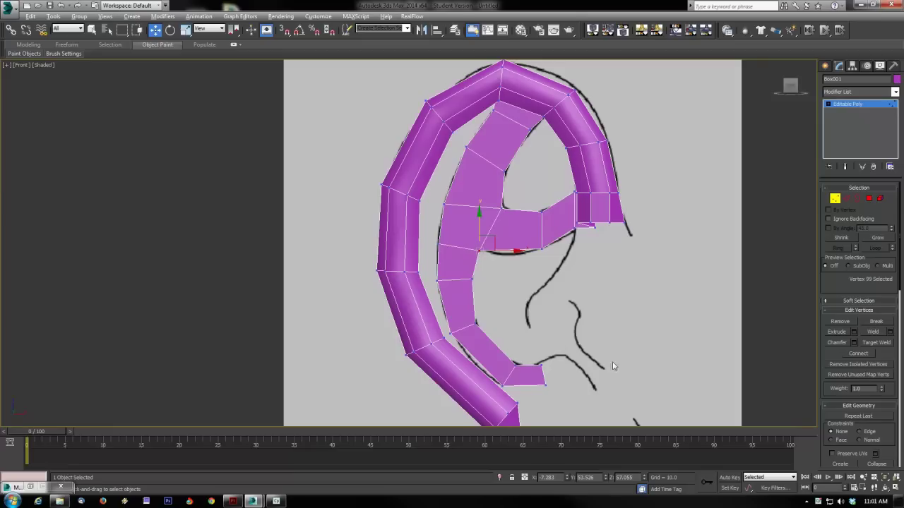
{"action": "left_click", "coordinate": [848, 200]}
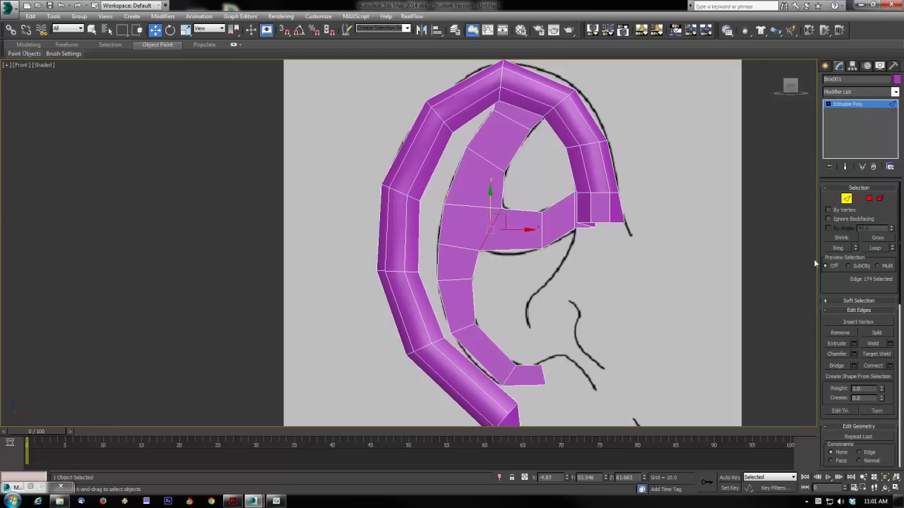
{"action": "left_click", "coordinate": [835, 198]}
{"action": "left_click", "coordinate": [543, 364]}
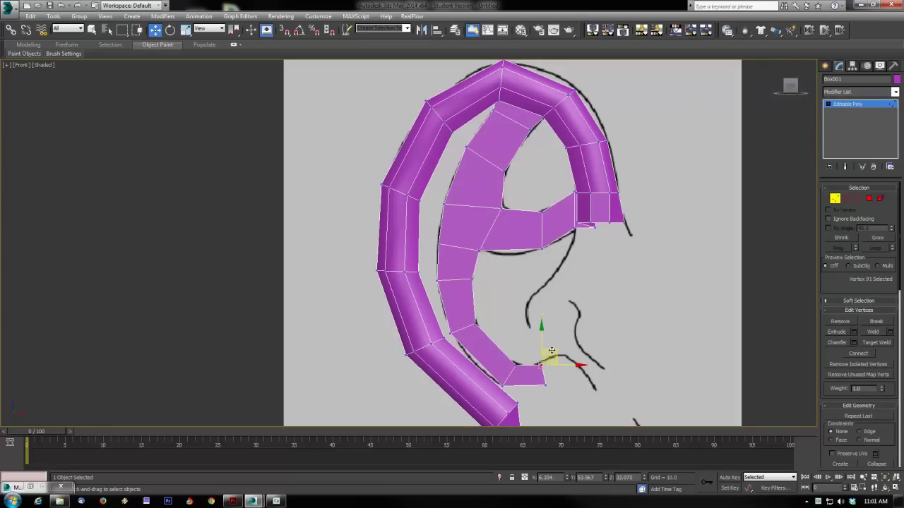
{"action": "left_click_drag", "start_coordinate": [551, 351], "coordinate": [562, 370]}
{"action": "left_click", "coordinate": [545, 386]}
{"action": "left_click", "coordinate": [591, 338]}
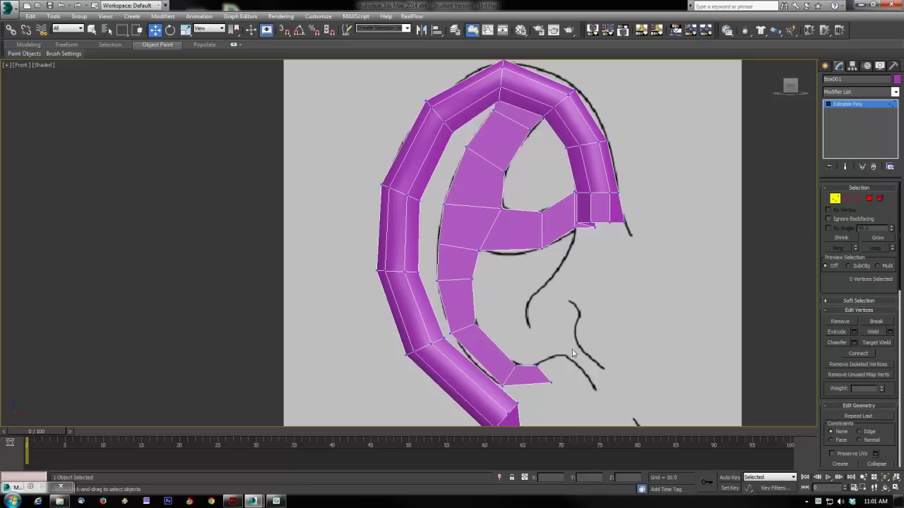
- Raise the protruding lower vertex of the rim's front end into line with the rim's end edge
{"action": "left_click", "coordinate": [595, 227]}
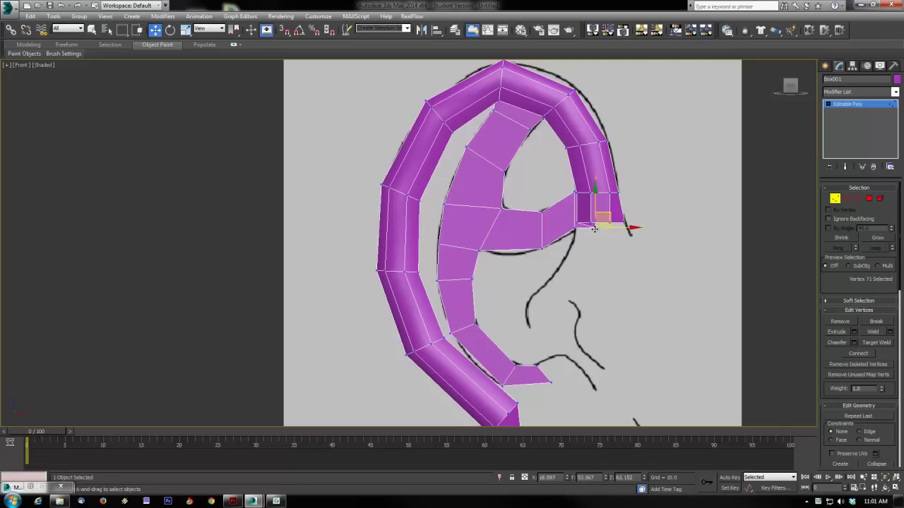
{"action": "left_click", "coordinate": [608, 211]}
{"action": "left_click", "coordinate": [595, 225]}
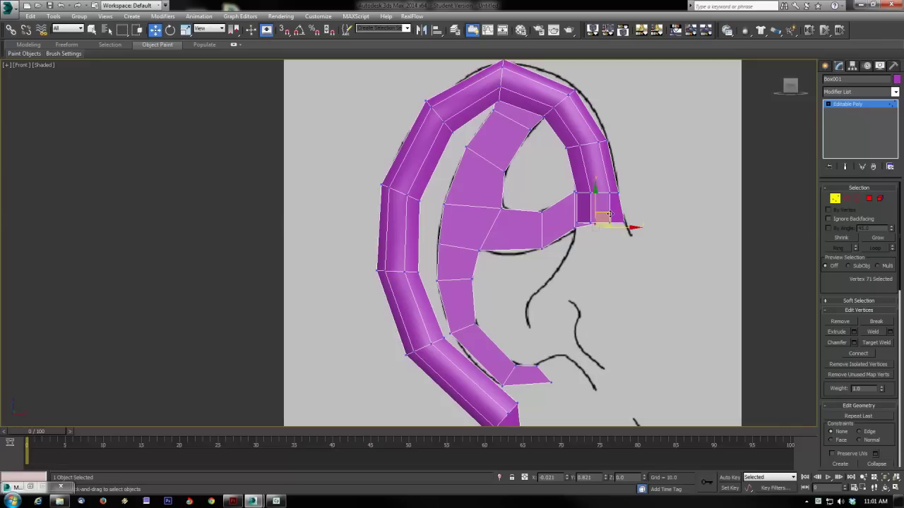
{"action": "left_click", "coordinate": [575, 226]}
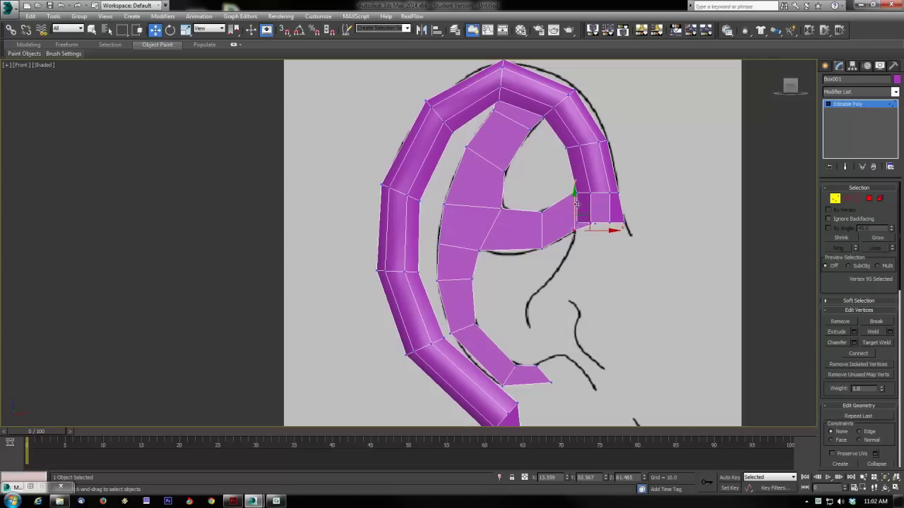
{"action": "left_click", "coordinate": [581, 286]}
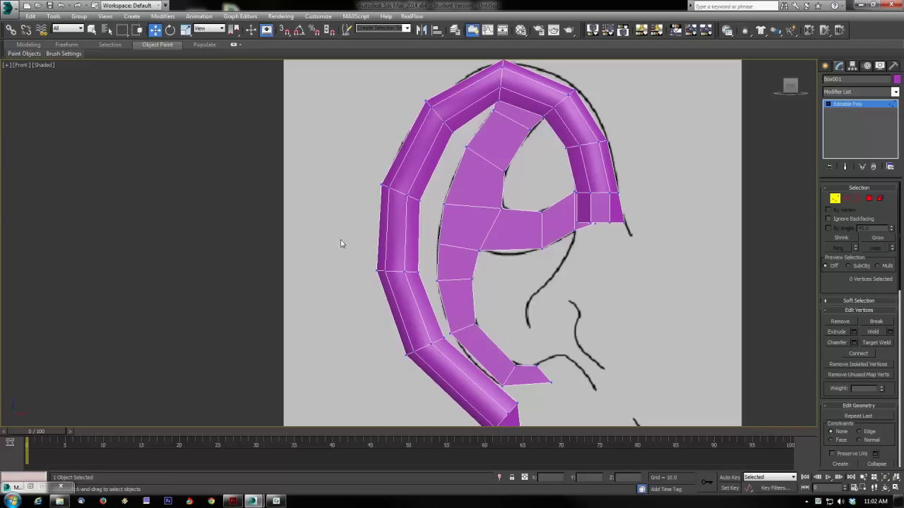
- Move the protruding vertex at the rim's lower end up and left into line with the end edge
{"action": "middle_click_drag", "start_coordinate": [570, 358], "coordinate": [574, 294]}
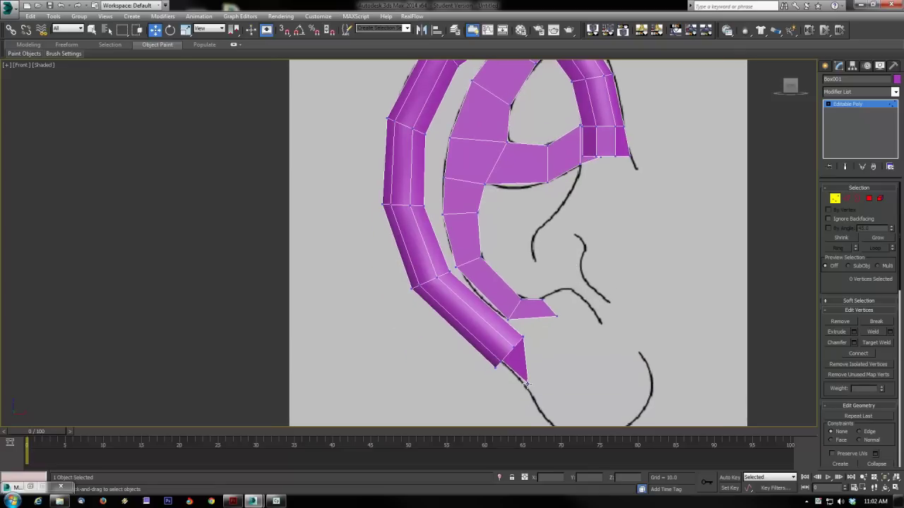
{"action": "left_click", "coordinate": [527, 383]}
{"action": "left_click_drag", "start_coordinate": [546, 372], "coordinate": [522, 348]}
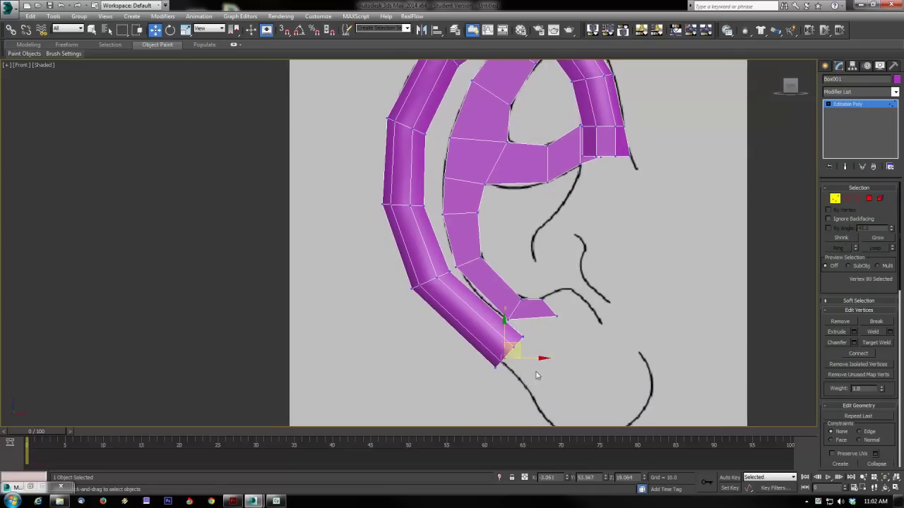
{"action": "middle_click_drag", "start_coordinate": [614, 368], "coordinate": [610, 348]}
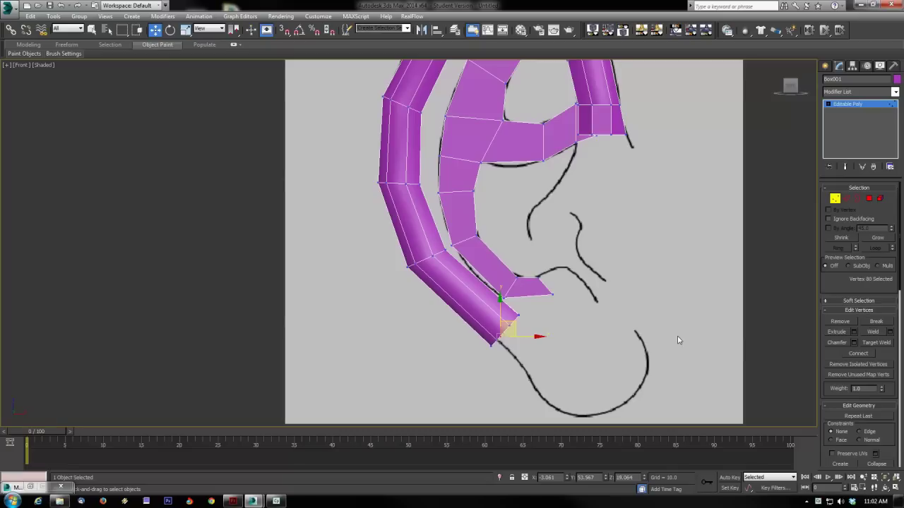
- Shift the rim's lower end vertices right, lining them up roughly vertically at the start of the lobe outline
{"action": "left_click_drag", "start_coordinate": [503, 341], "coordinate": [527, 317]}
{"action": "left_click", "coordinate": [516, 355]}
{"action": "left_click", "coordinate": [510, 325]}
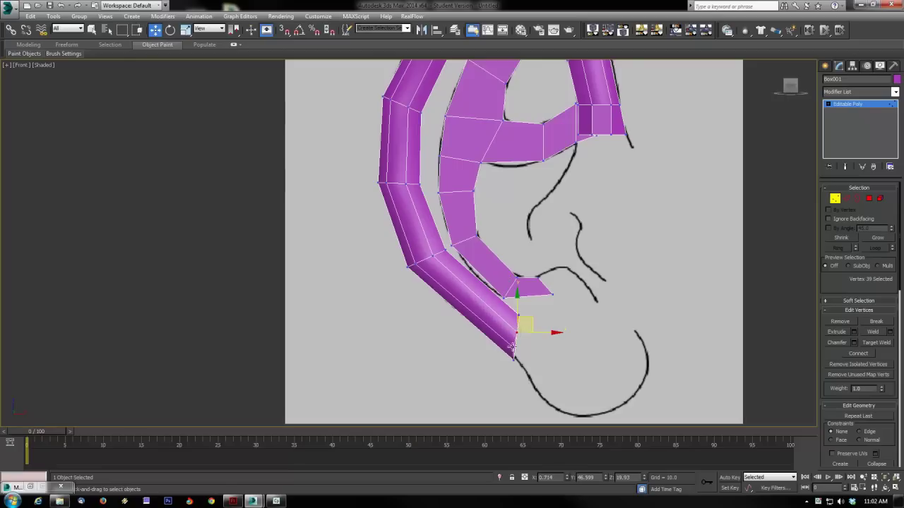
{"action": "left_click", "coordinate": [515, 348]}
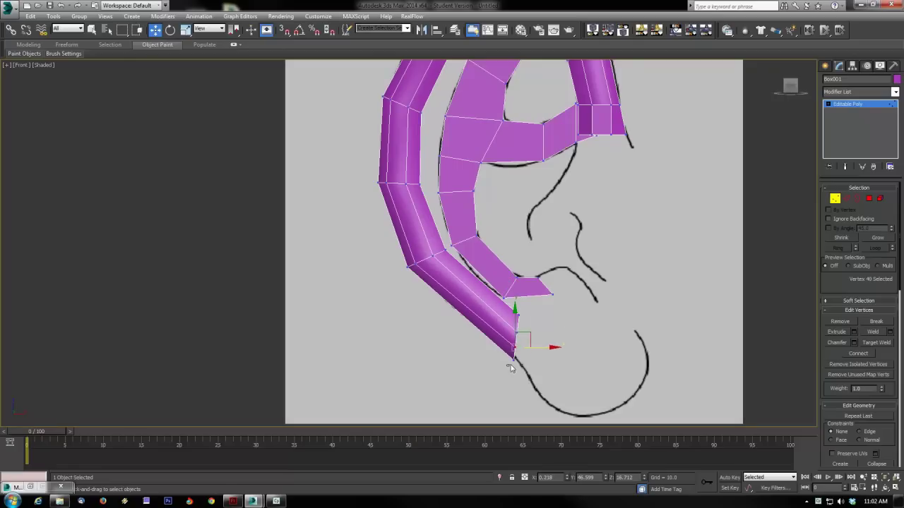
- Select all seven vertices of the rim's lower end, straighten them into a vertical line and move them slightly down
{"action": "left_click_drag", "start_coordinate": [508, 369], "coordinate": [534, 311]}
{"action": "left_click", "coordinate": [170, 30]}
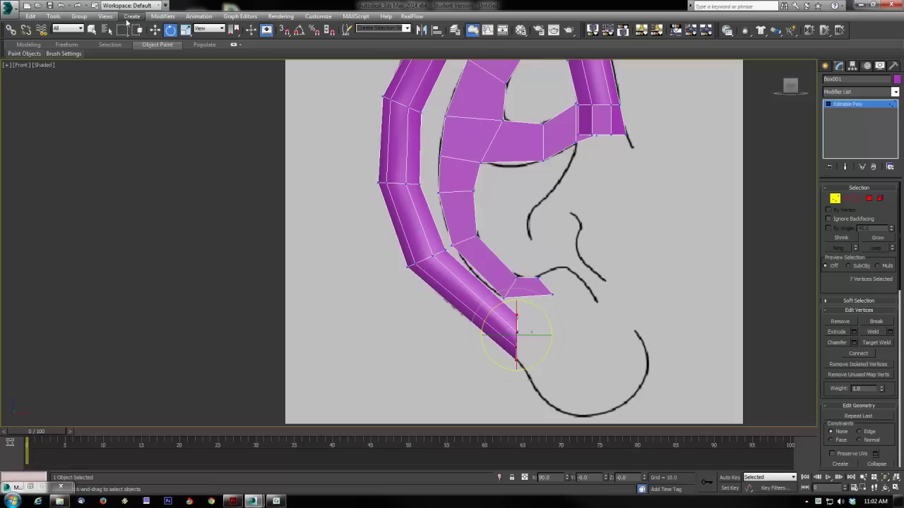
{"action": "left_click", "coordinate": [156, 29]}
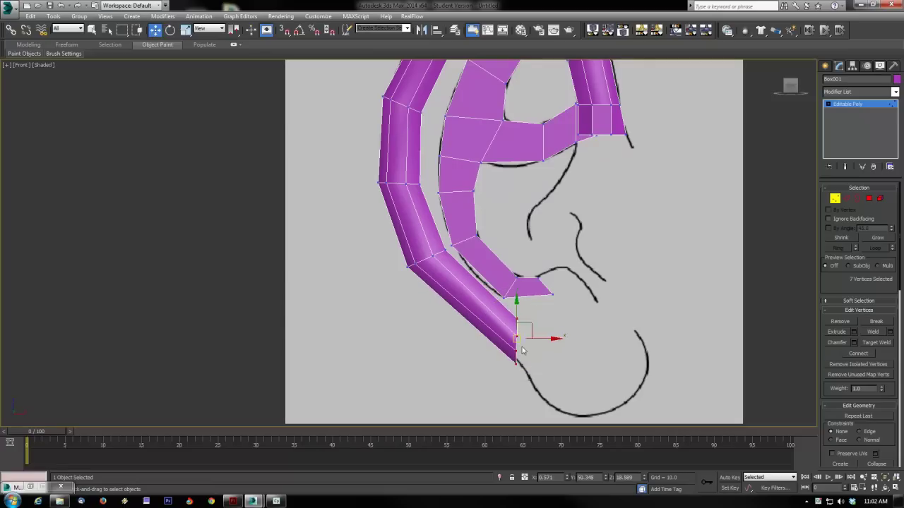
{"action": "scroll", "coordinate": [565, 339], "scroll_direction": "up", "scroll_amount": 2}
{"action": "scroll", "coordinate": [573, 283], "scroll_direction": "up", "scroll_amount": 2}
{"action": "scroll", "coordinate": [573, 284], "scroll_direction": "down", "scroll_amount": 2}
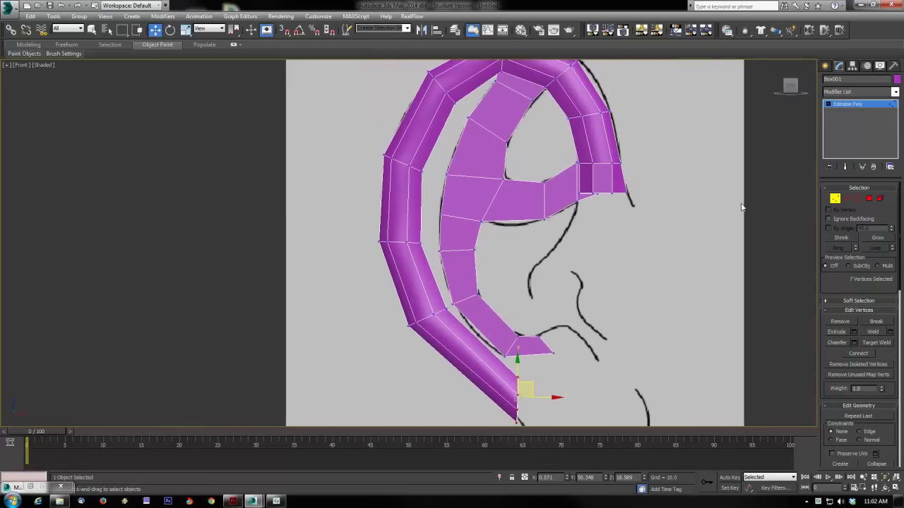
- Select the ten cross edges of the inner strip and its branch, and move them together forward in depth, away from the reference image
{"action": "left_click", "coordinate": [848, 200]}
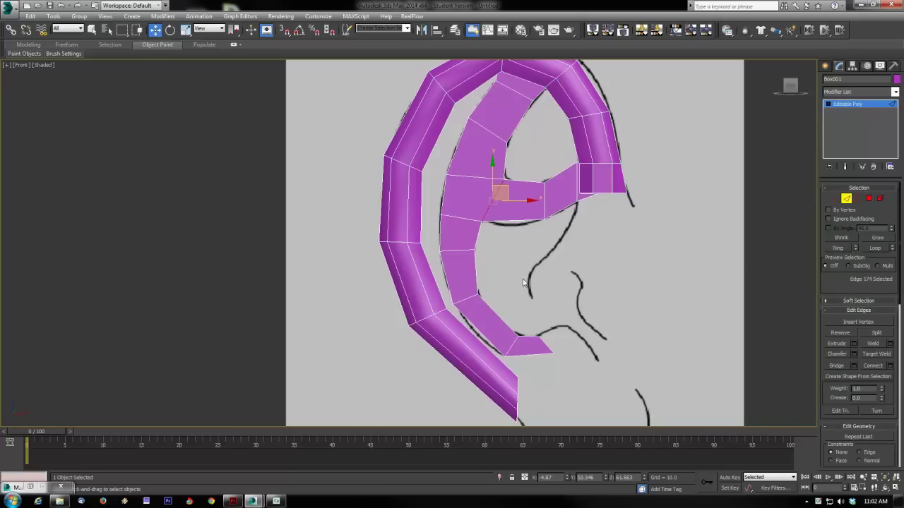
{"action": "left_click", "coordinate": [514, 92]}
{"action": "left_click", "coordinate": [570, 199], "text": "ctrl"}
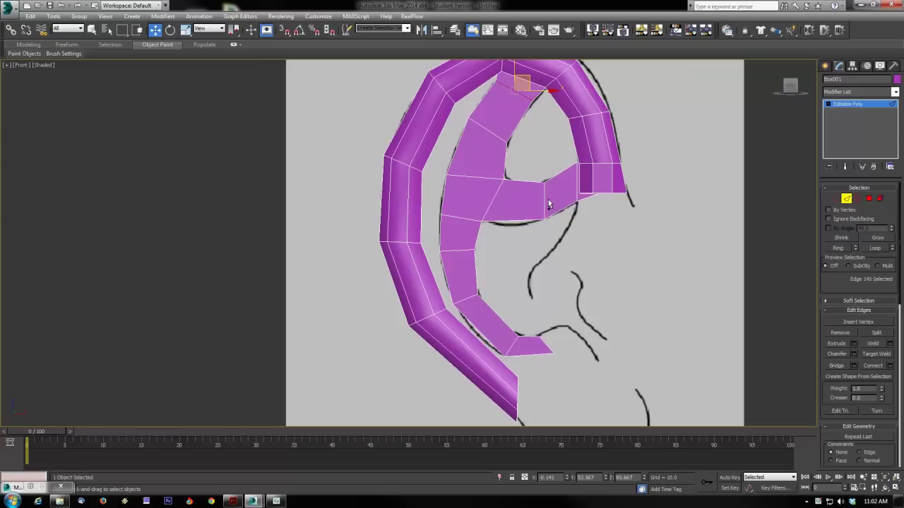
{"action": "left_click", "coordinate": [490, 198], "text": "ctrl"}
{"action": "left_click", "coordinate": [480, 179], "text": "ctrl"}
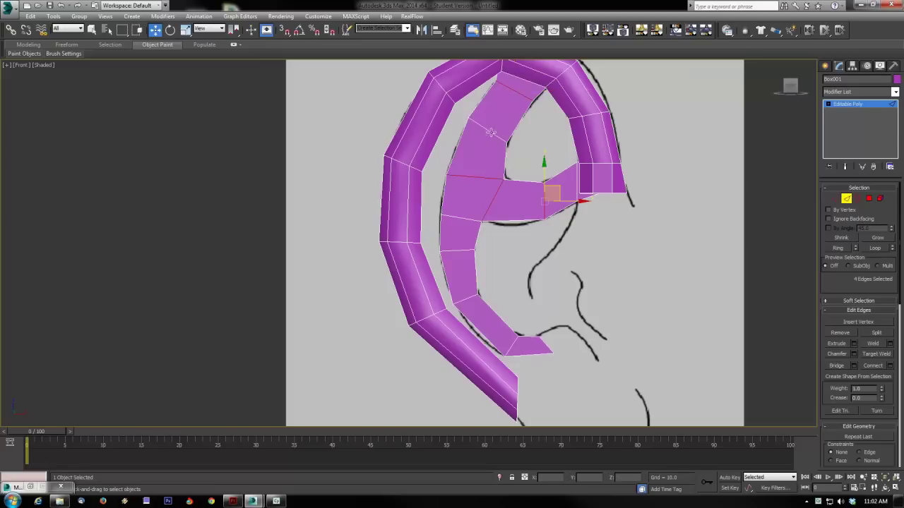
{"action": "left_click", "coordinate": [490, 132], "text": "ctrl"}
{"action": "left_click", "coordinate": [461, 221], "text": "ctrl"}
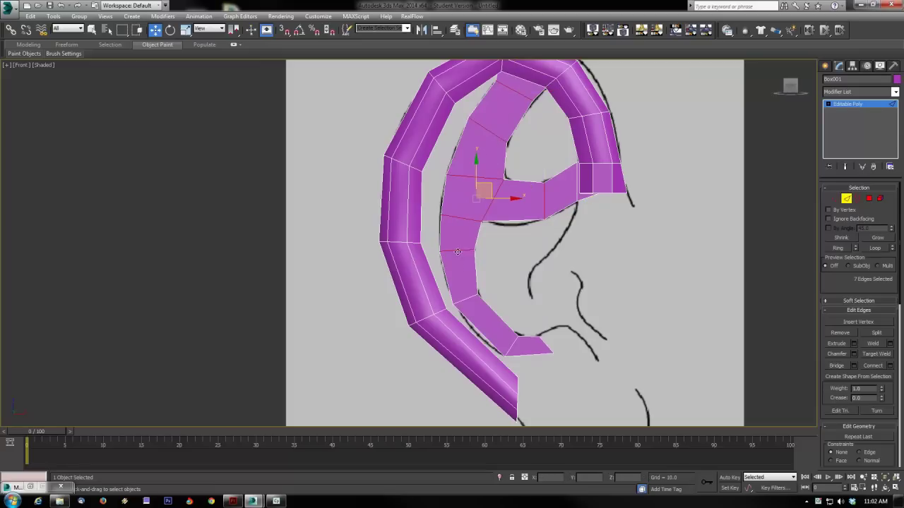
{"action": "left_click", "coordinate": [457, 252], "text": "ctrl"}
{"action": "left_click", "coordinate": [465, 299], "text": "ctrl"}
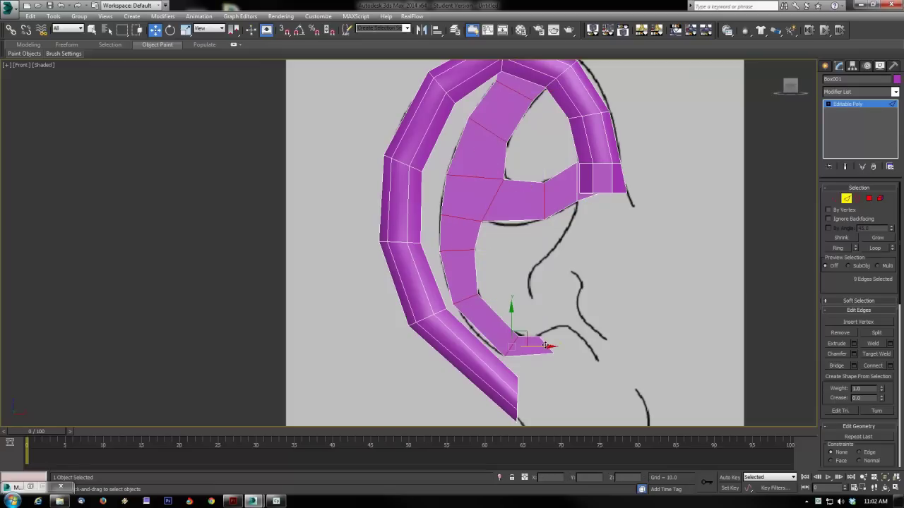
{"action": "middle_click_drag", "start_coordinate": [567, 350], "coordinate": [575, 306], "text": "alt"}
{"action": "scroll", "coordinate": [551, 289], "scroll_direction": "up", "scroll_amount": 2}
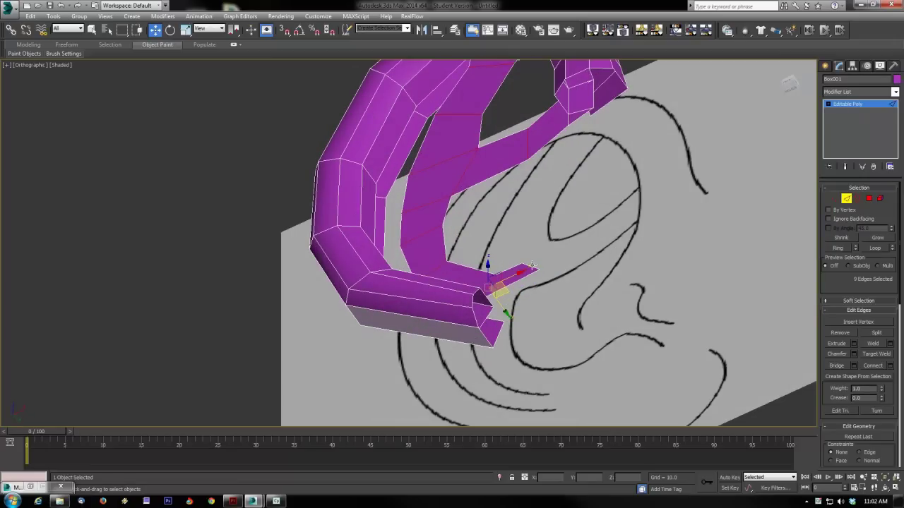
{"action": "left_click", "coordinate": [532, 266], "text": "ctrl"}
{"action": "left_click_drag", "start_coordinate": [541, 285], "coordinate": [530, 270]}
- Connect the ring of edges between the strip's top end and the rim with a new edge across the joining face
{"action": "middle_click_drag", "start_coordinate": [530, 267], "coordinate": [511, 122], "text": "alt"}
{"action": "scroll", "coordinate": [511, 120], "scroll_direction": "up", "scroll_amount": 2}
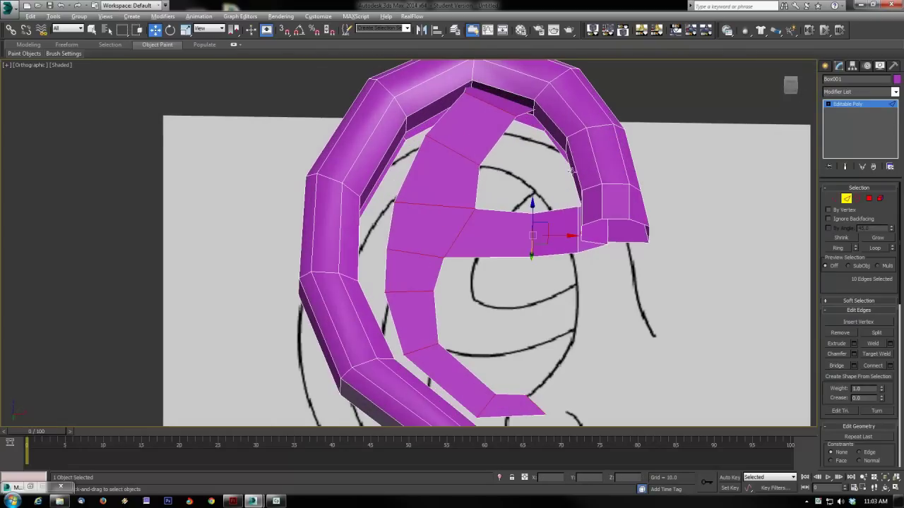
{"action": "middle_click_drag", "start_coordinate": [571, 171], "coordinate": [580, 140], "text": "alt"}
{"action": "middle_click_drag", "start_coordinate": [661, 186], "coordinate": [540, 230], "text": "alt"}
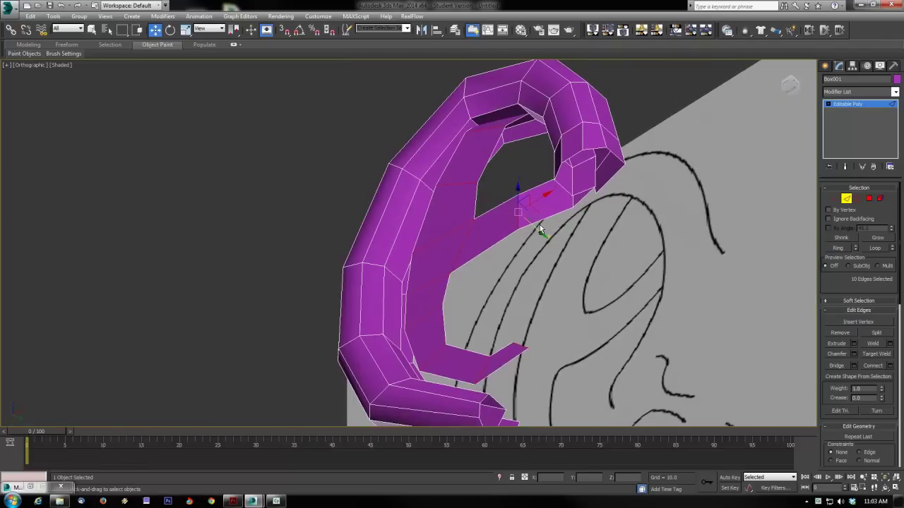
{"action": "left_click", "coordinate": [518, 120]}
{"action": "middle_click_drag", "start_coordinate": [534, 179], "coordinate": [565, 200], "text": "alt"}
{"action": "scroll", "coordinate": [664, 201], "scroll_direction": "up", "scroll_amount": 2}
{"action": "left_click", "coordinate": [836, 248]}
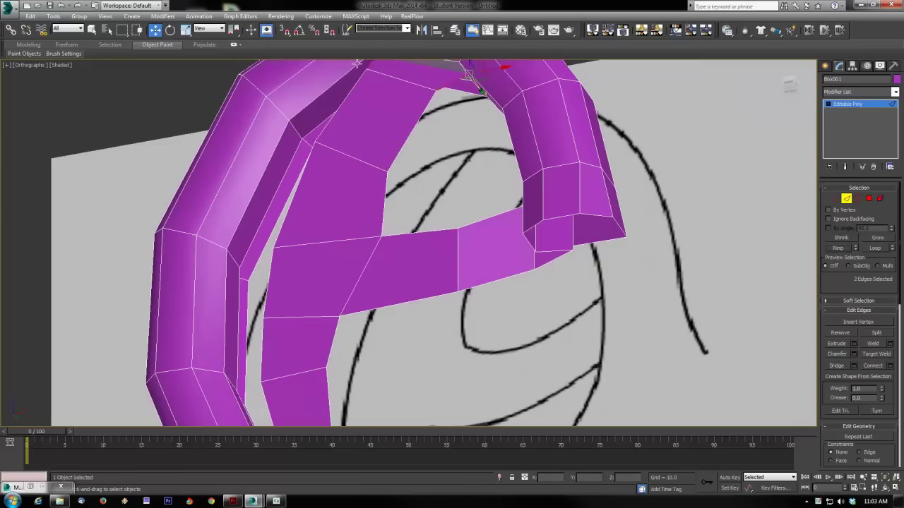
{"action": "left_click", "coordinate": [873, 366]}
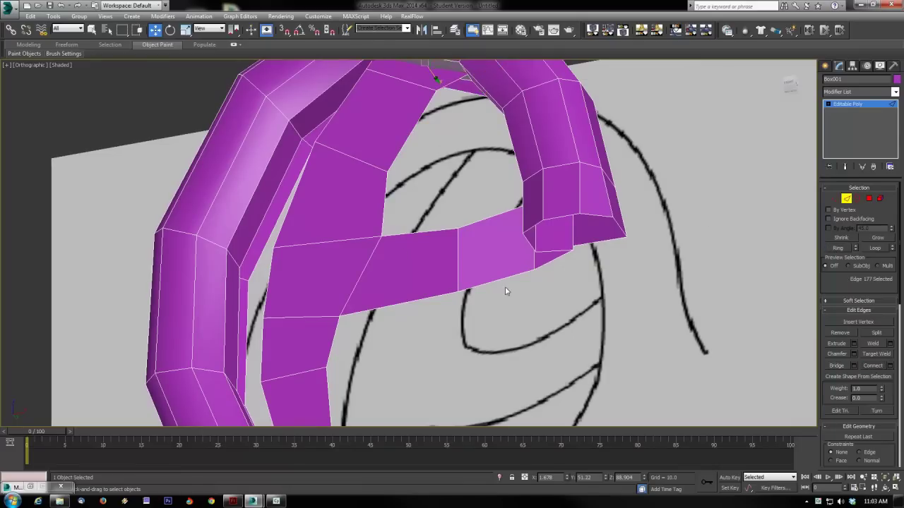
- Move the new connecting edge back in depth and shift its outer vertex slightly down and right
{"action": "middle_click_drag", "start_coordinate": [506, 293], "coordinate": [428, 214], "text": "alt"}
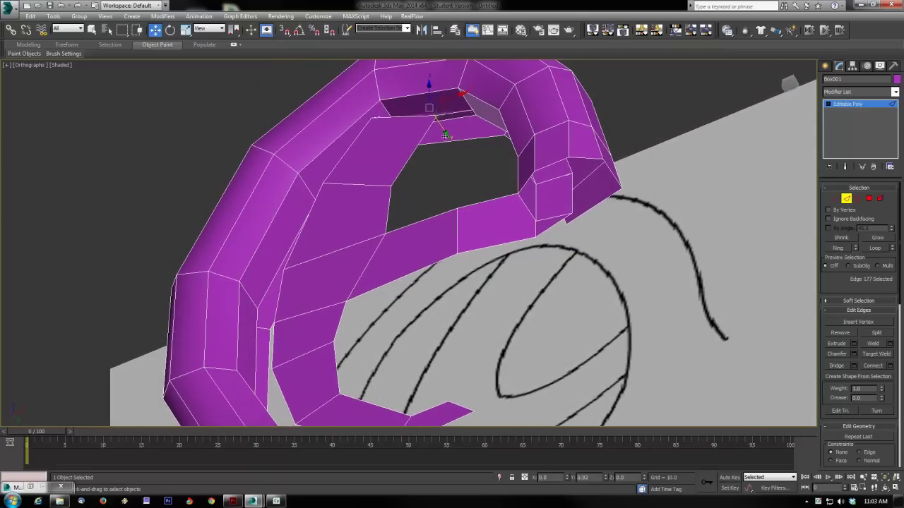
{"action": "middle_click_drag", "start_coordinate": [456, 148], "coordinate": [463, 178], "text": "alt"}
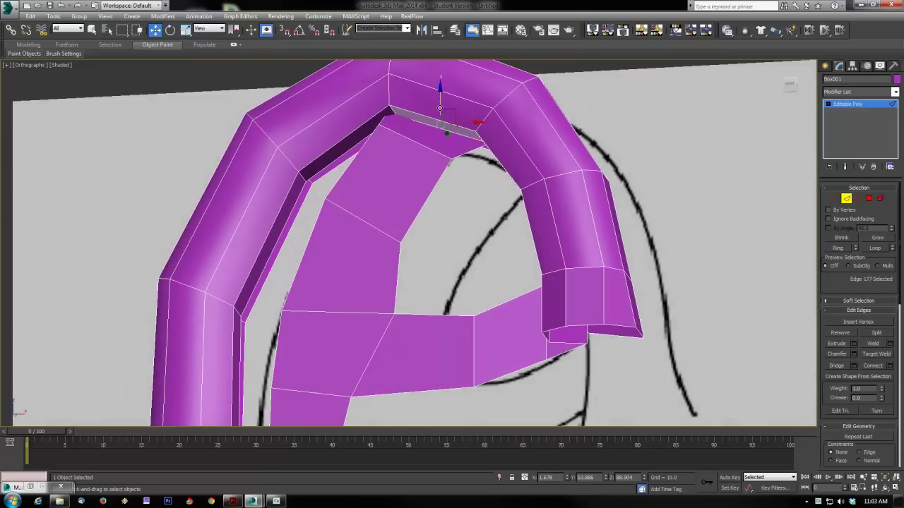
{"action": "left_click", "coordinate": [835, 199]}
{"action": "key", "text": "alt+x"}
{"action": "left_click", "coordinate": [392, 112]}
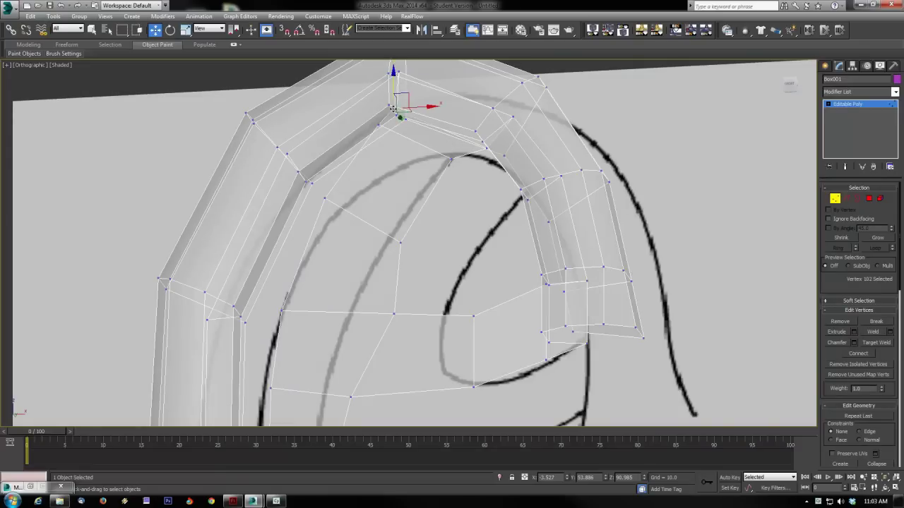
{"action": "left_click_drag", "start_coordinate": [412, 105], "coordinate": [412, 107]}
{"action": "key", "text": "alt+x"}
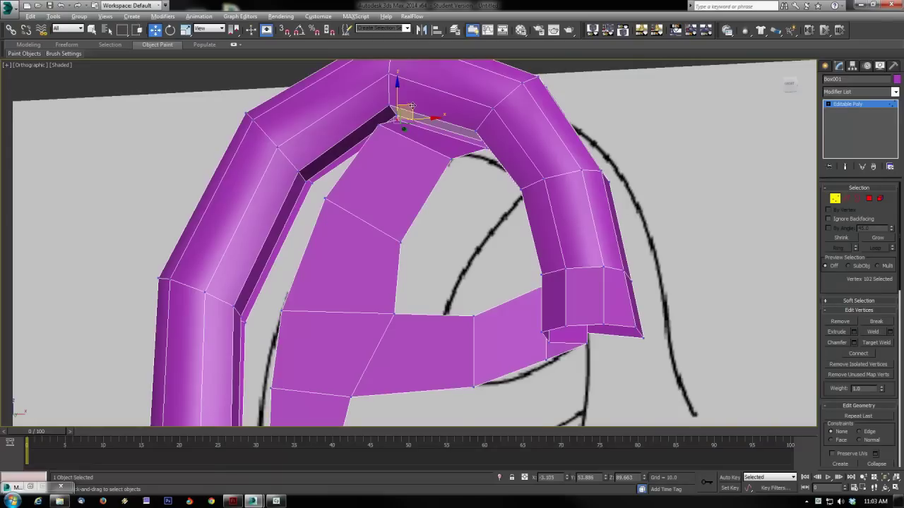
- Select the two vertices of the strip's uppermost cross edge and move them back in depth
{"action": "middle_click_drag", "start_coordinate": [470, 214], "coordinate": [401, 156], "text": "alt"}
{"action": "left_click", "coordinate": [392, 143]}
{"action": "left_click", "coordinate": [333, 117], "text": "ctrl"}
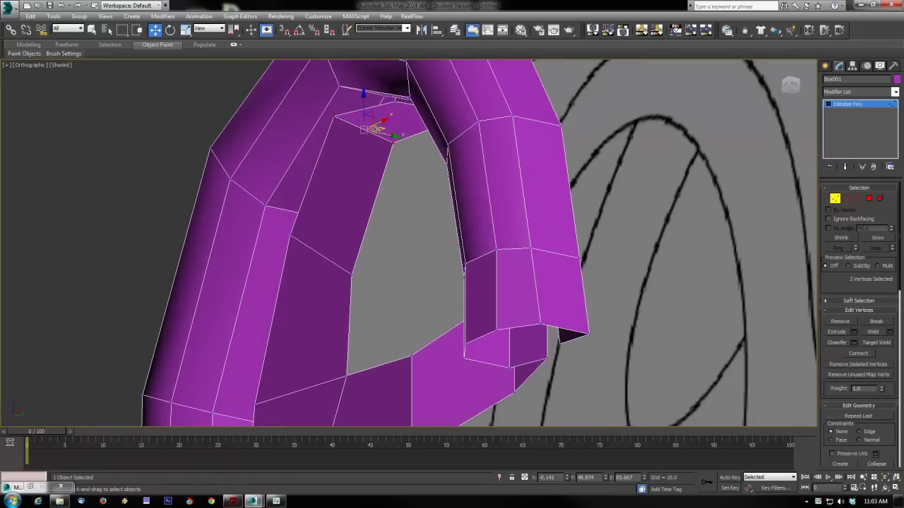
{"action": "left_click_drag", "start_coordinate": [387, 134], "coordinate": [403, 137]}
- Nudge the outer vertex of the strip's uppermost cross edge slightly further back in depth
{"action": "middle_click_drag", "start_coordinate": [417, 214], "coordinate": [479, 230], "text": "alt"}
{"action": "left_click", "coordinate": [338, 102]}
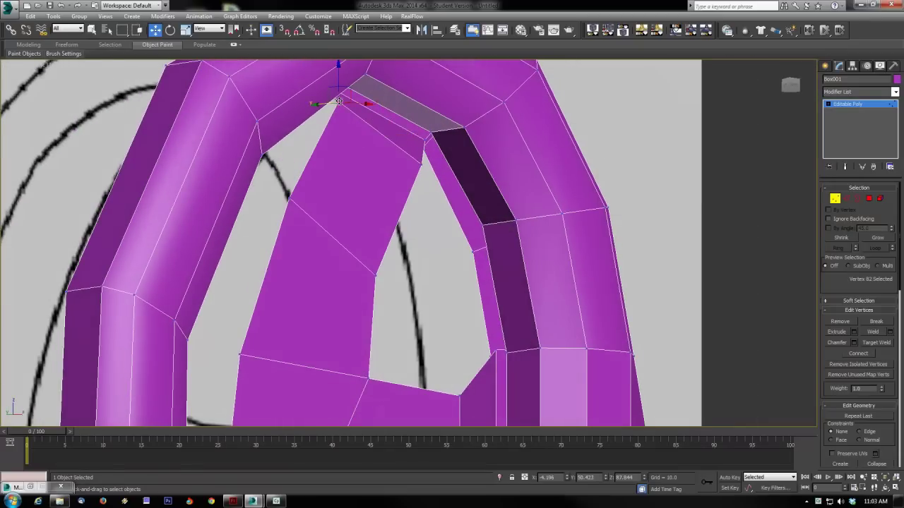
{"action": "middle_click_drag", "start_coordinate": [344, 150], "coordinate": [383, 126], "text": "alt"}
{"action": "left_click_drag", "start_coordinate": [317, 110], "coordinate": [312, 112]}
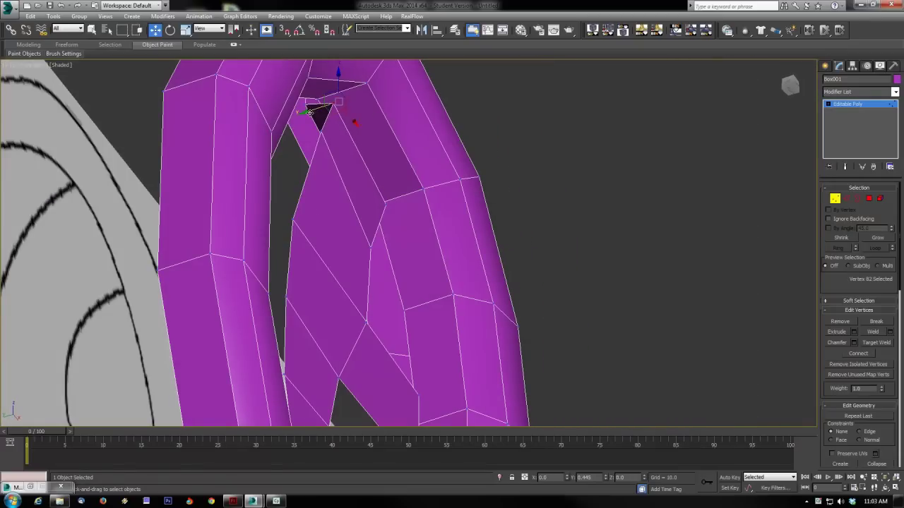
{"action": "middle_click_drag", "start_coordinate": [446, 253], "coordinate": [454, 282], "text": "alt"}
{"action": "middle_click_drag", "start_coordinate": [520, 331], "coordinate": [554, 288]}
{"action": "scroll", "coordinate": [554, 289], "scroll_direction": "down", "scroll_amount": 4}
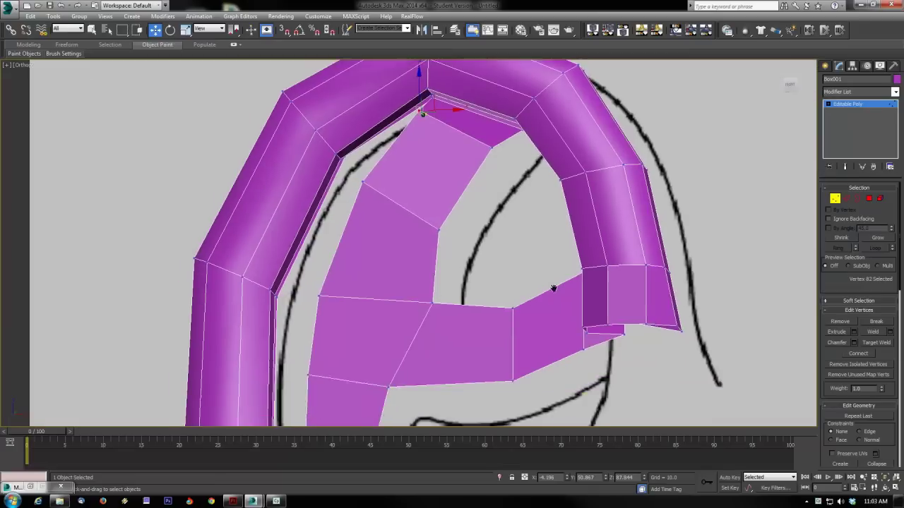
- Change the perspective viewport's shading mode to Shaded, keeping the ear and reference image in view
{"action": "left_click", "coordinate": [850, 199]}
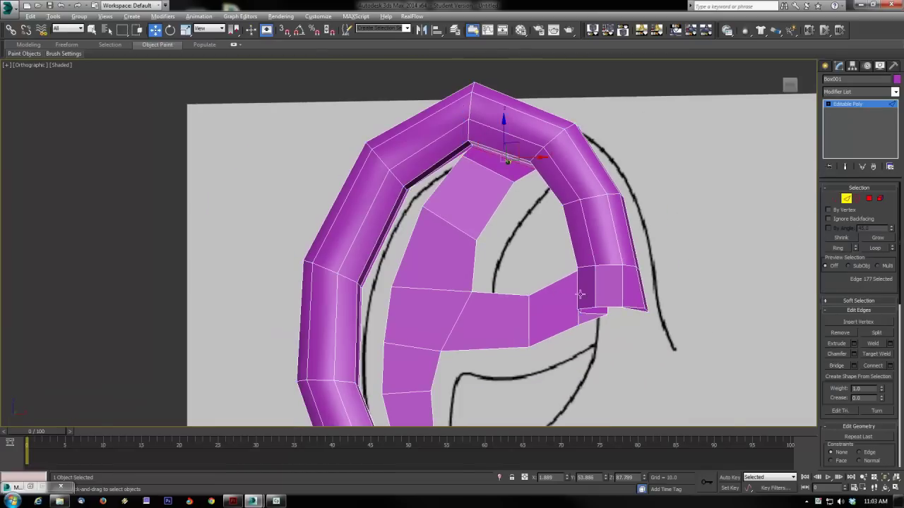
{"action": "key", "text": "alt+w"}
{"action": "key", "text": "f"}
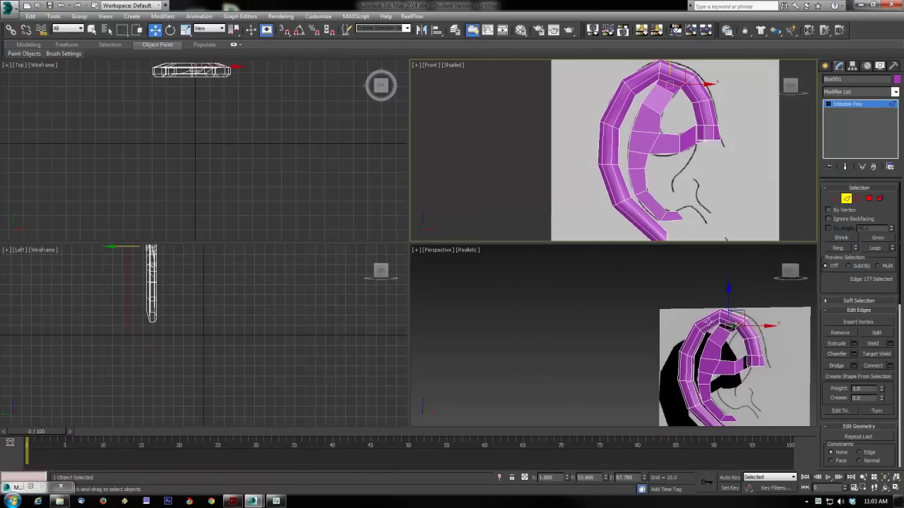
{"action": "middle_click_drag", "start_coordinate": [733, 347], "coordinate": [617, 315]}
{"action": "key", "text": "alt+w"}
{"action": "middle_click_drag", "start_coordinate": [533, 322], "coordinate": [514, 296], "text": "alt"}
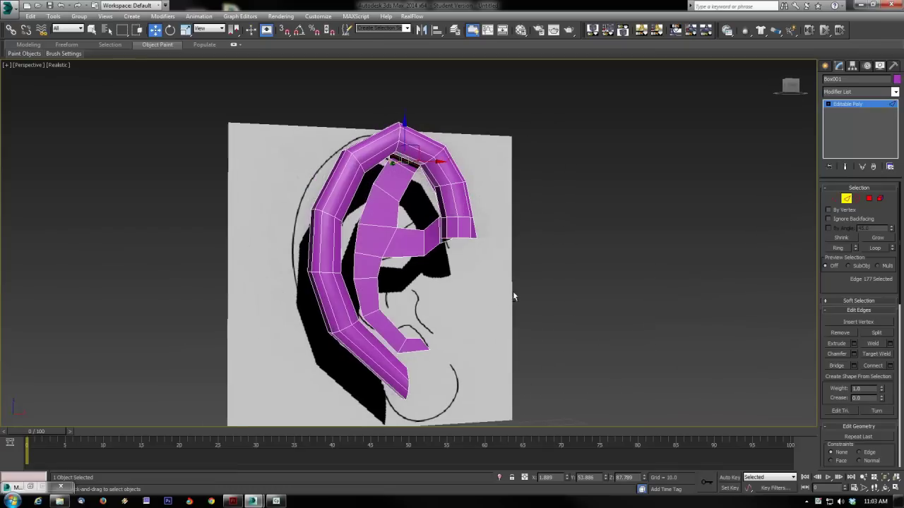
{"action": "left_click", "coordinate": [57, 65]}
{"action": "left_click", "coordinate": [78, 79]}
{"action": "mouse_move", "coordinate": [431, 269]}
{"action": "middle_mouse_down", "text": "alt"}
{"action": "mouse_move", "coordinate": [418, 213]}
{"action": "mouse_move", "coordinate": [437, 286]}
{"action": "mouse_move", "coordinate": [461, 239]}
{"action": "mouse_move", "coordinate": [431, 232]}
{"action": "mouse_move", "coordinate": [430, 249]}
{"action": "middle_mouse_up", "text": "alt"}
{"action": "scroll", "coordinate": [449, 252], "scroll_direction": "up", "scroll_amount": 3}
- In the Front view, move the inner two lower vertices of the rim's front end down toward the branch's lower edge
{"action": "key", "text": "alt+w"}
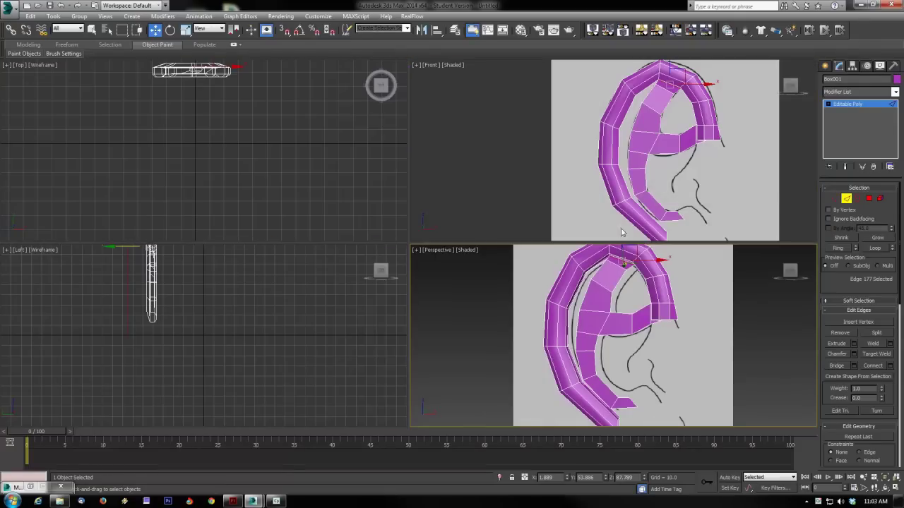
{"action": "right_click", "coordinate": [630, 214]}
{"action": "key", "text": "alt+w"}
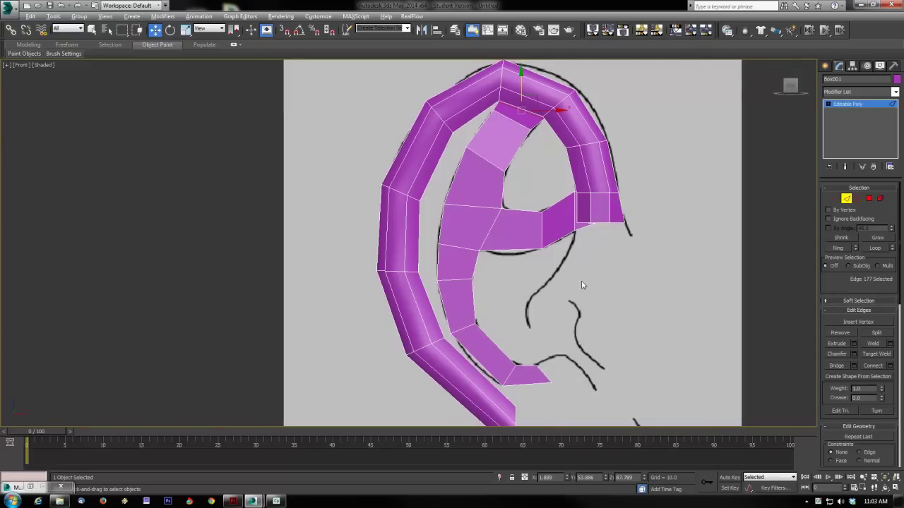
{"action": "key", "text": "1"}
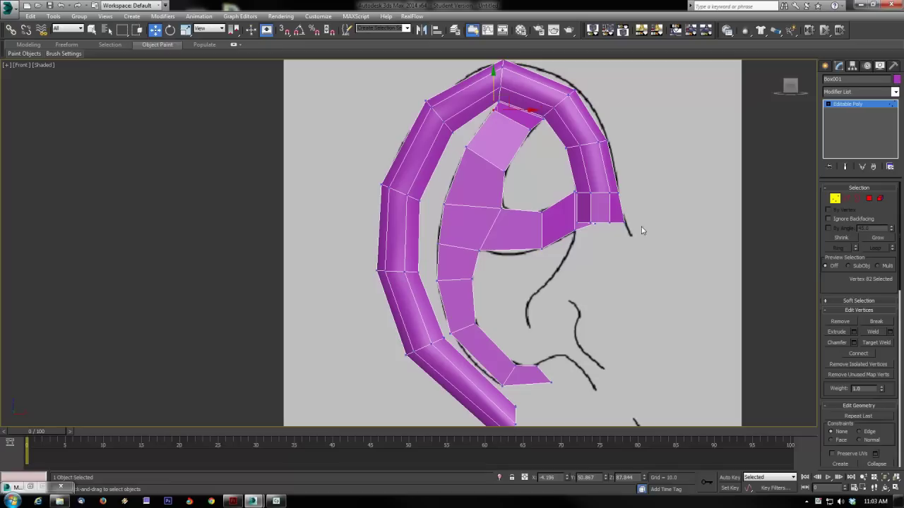
{"action": "left_click", "coordinate": [575, 222]}
{"action": "left_click", "coordinate": [590, 223], "text": "ctrl"}
{"action": "mouse_move", "coordinate": [585, 202]}
{"action": "left_mouse_down"}
{"action": "mouse_move", "coordinate": [577, 218]}
{"action": "mouse_move", "coordinate": [578, 209]}
{"action": "left_mouse_up"}
{"action": "left_click", "coordinate": [577, 228]}
{"action": "left_click", "coordinate": [576, 223]}
- Check the rim's front end in see-through display and slightly lower its next end vertices to continue the slope
{"action": "key", "text": "alt+x"}
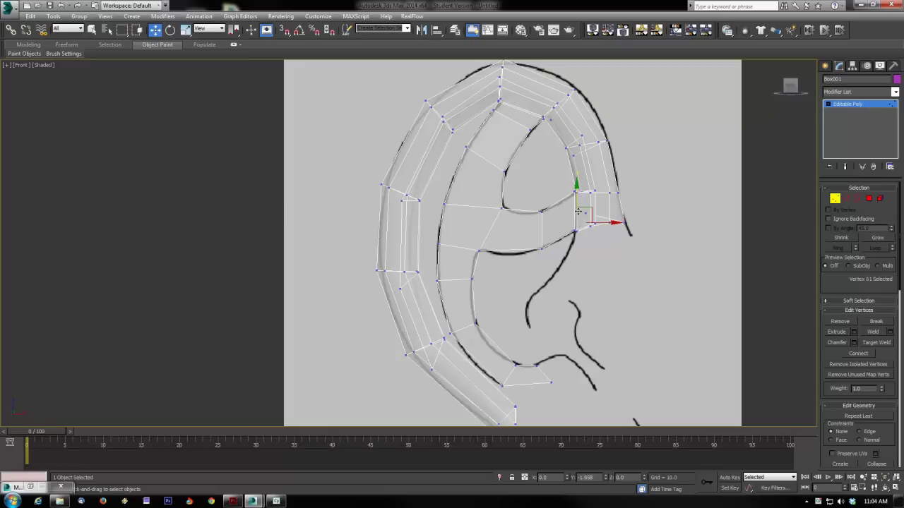
{"action": "left_click", "coordinate": [606, 241]}
{"action": "key", "text": "alt+x"}
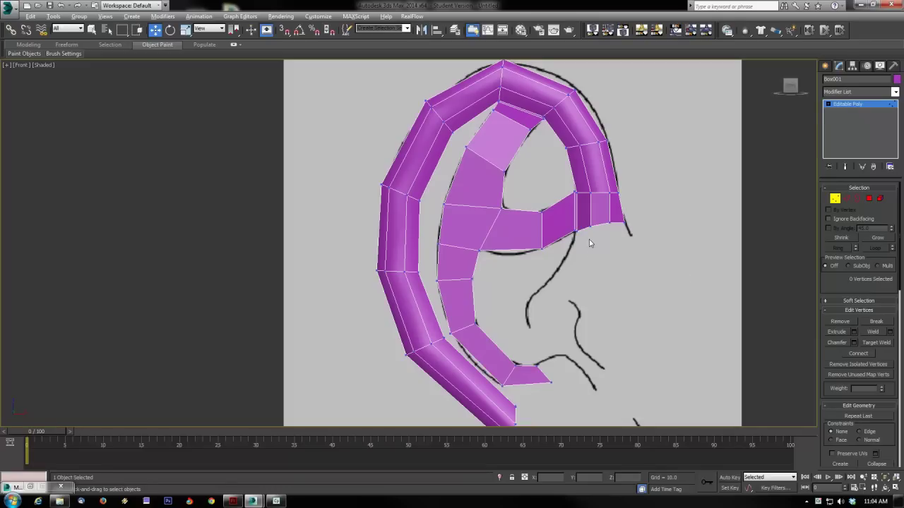
{"action": "left_click_drag", "start_coordinate": [612, 224], "coordinate": [612, 226]}
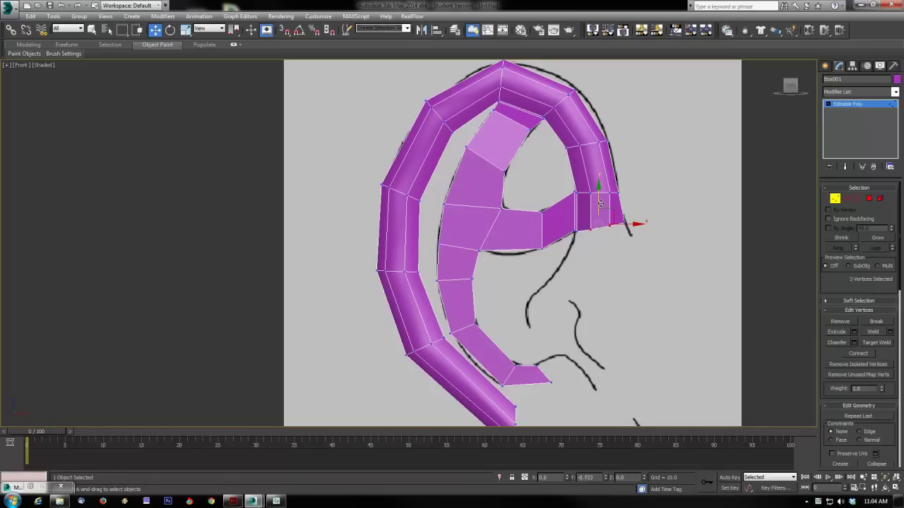
{"action": "left_click", "coordinate": [606, 238]}
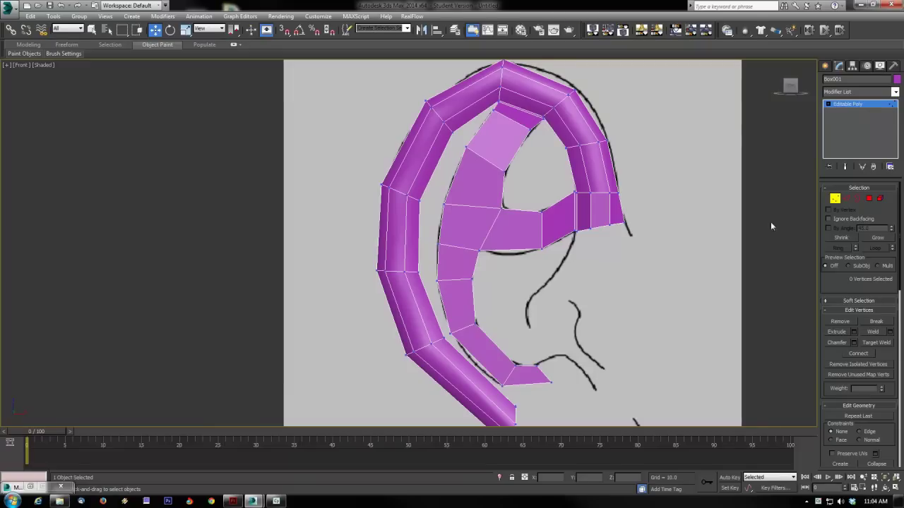
- Select the three lower edges of the rim's front end and extend them straight down into a new row of polygons
{"action": "left_click", "coordinate": [846, 201]}
{"action": "left_click", "coordinate": [621, 224]}
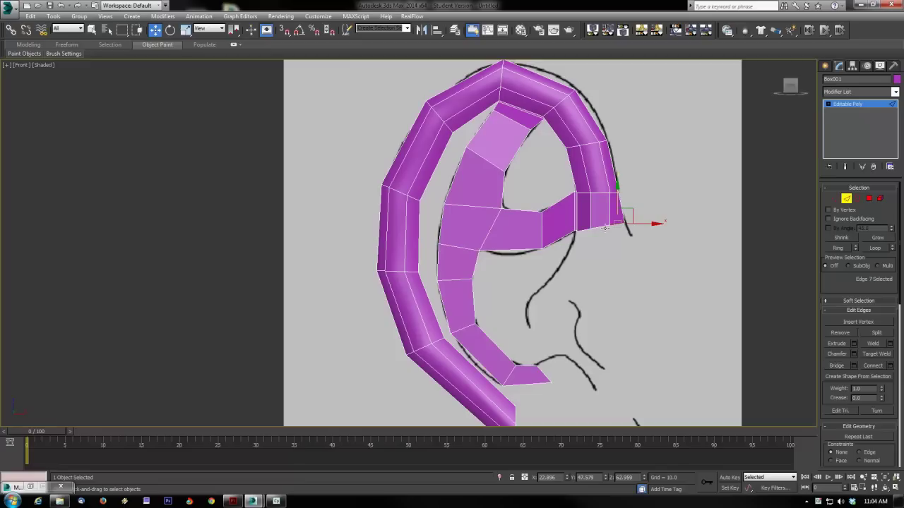
{"action": "left_click", "coordinate": [604, 227], "text": "ctrl"}
{"action": "left_click", "coordinate": [584, 230], "text": "ctrl"}
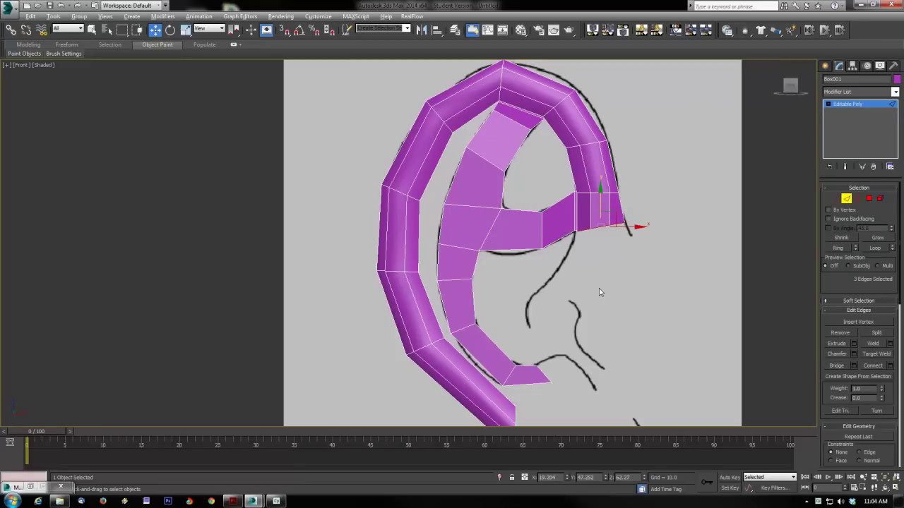
{"action": "key", "text": "alt+w"}
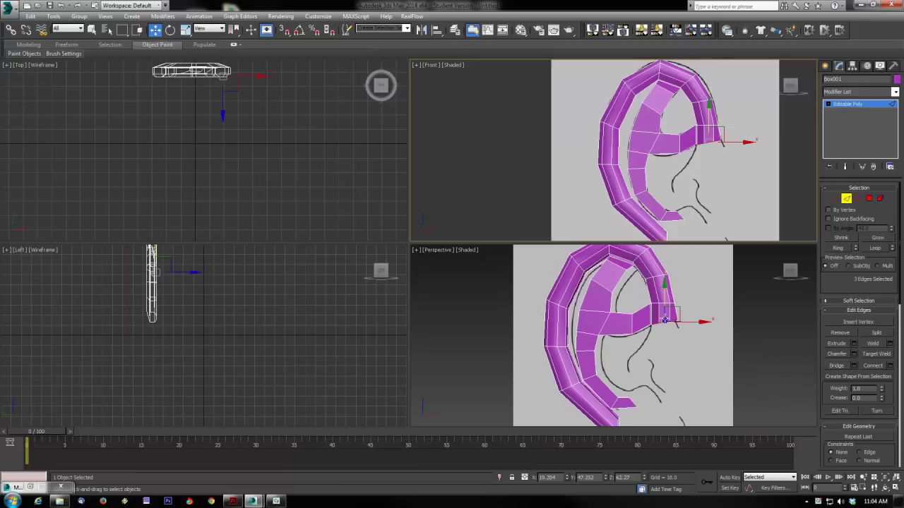
{"action": "middle_click_drag", "start_coordinate": [697, 343], "coordinate": [630, 348], "text": "alt"}
{"action": "left_click_drag", "start_coordinate": [677, 308], "coordinate": [676, 333]}
- Scale the new row's end edges flatter in depth, then show the row enlarged in the Front view
{"action": "left_click", "coordinate": [186, 31]}
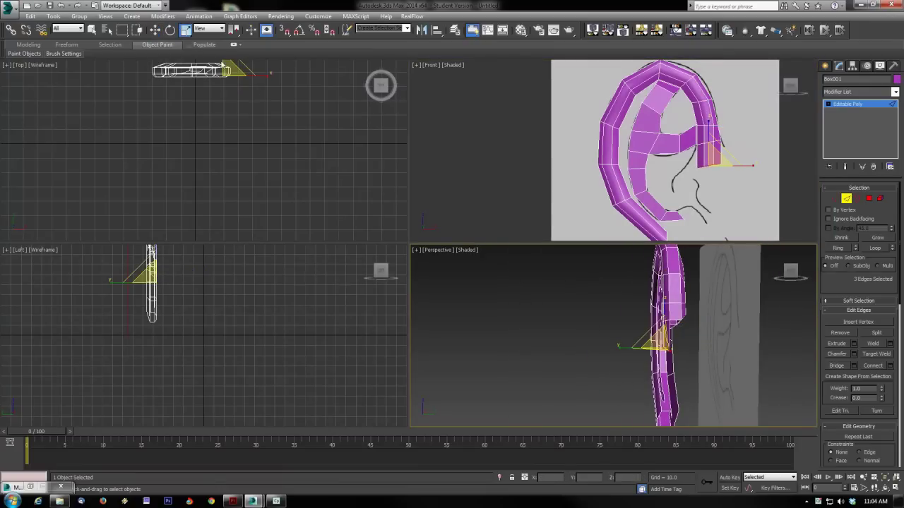
{"action": "left_click_drag", "start_coordinate": [623, 349], "coordinate": [663, 357]}
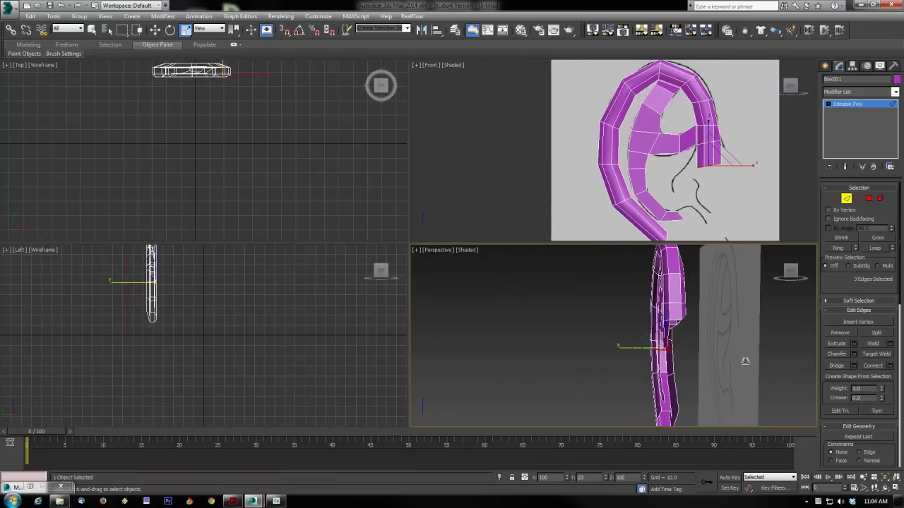
{"action": "middle_click_drag", "start_coordinate": [805, 363], "coordinate": [738, 376], "text": "alt"}
{"action": "scroll", "coordinate": [665, 346], "scroll_direction": "up", "scroll_amount": 3}
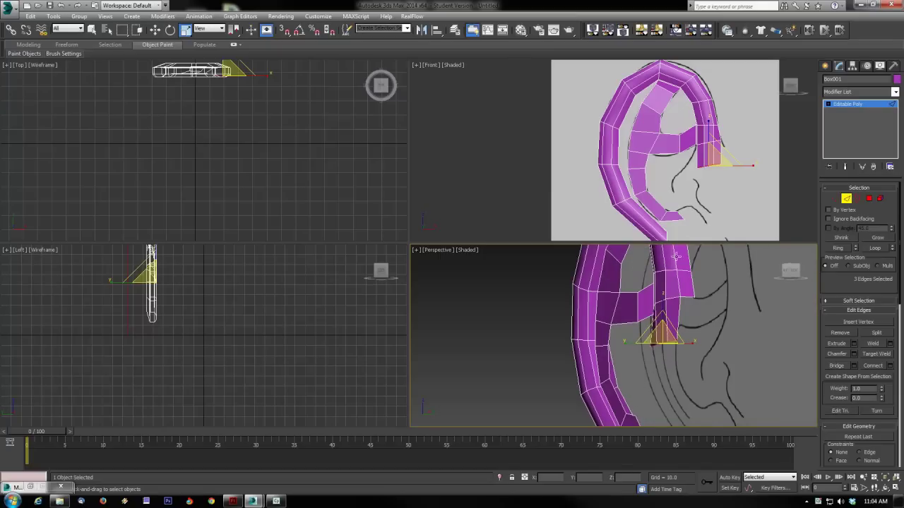
{"action": "right_click", "coordinate": [707, 174]}
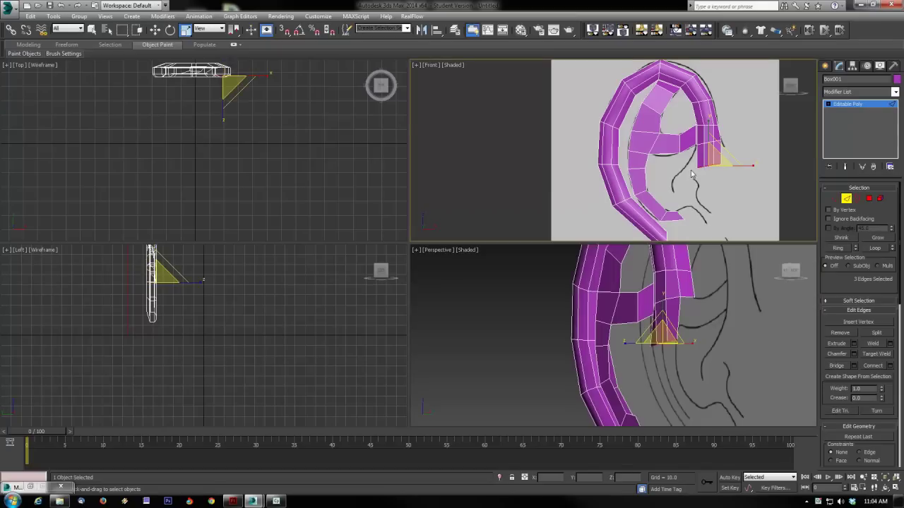
{"action": "key", "text": "alt+w"}
{"action": "middle_click_drag", "start_coordinate": [532, 233], "coordinate": [525, 205]}
- Try to rotate the three new end edges of the rim's front end in the Front view
{"action": "left_click", "coordinate": [170, 30]}
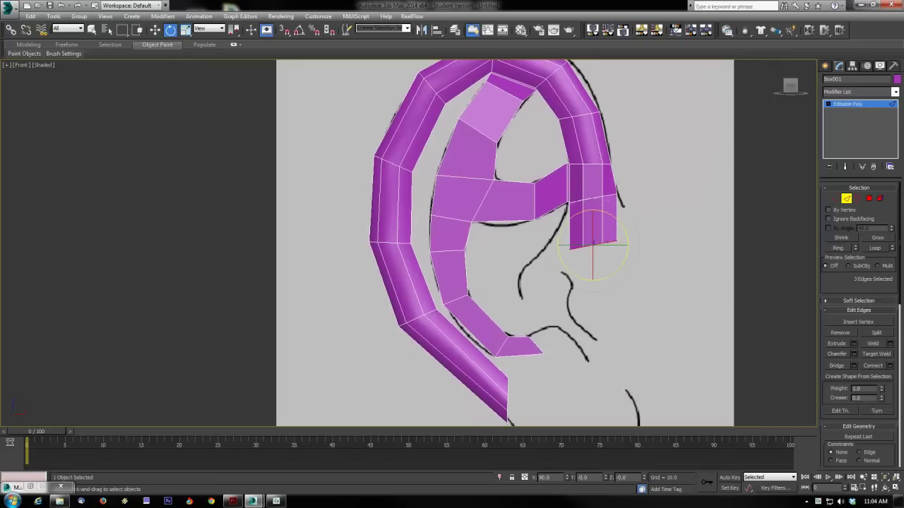
{"action": "key", "text": "ctrl+z"}
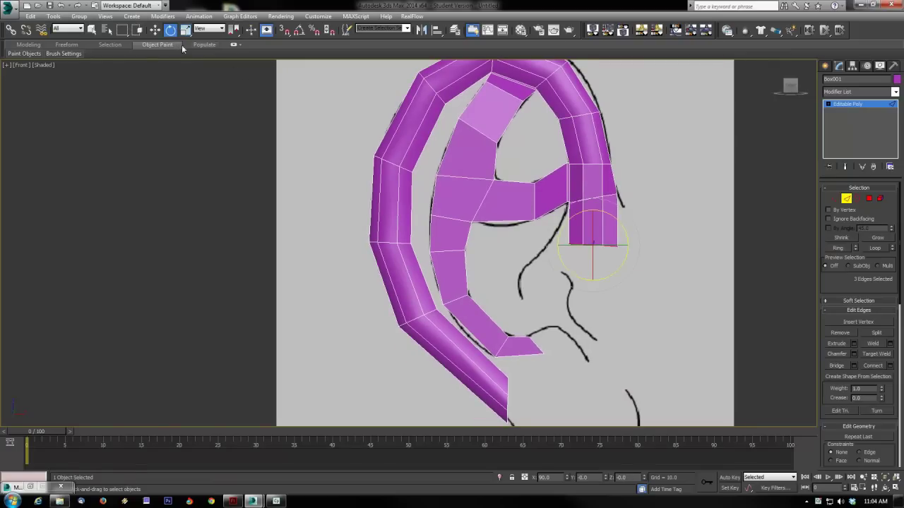
{"action": "key", "text": "w"}
- Move the new row's bottom vertices up and spread them outward so the rim's front end flares and its columns stay evenly spaced
{"action": "left_click", "coordinate": [835, 199]}
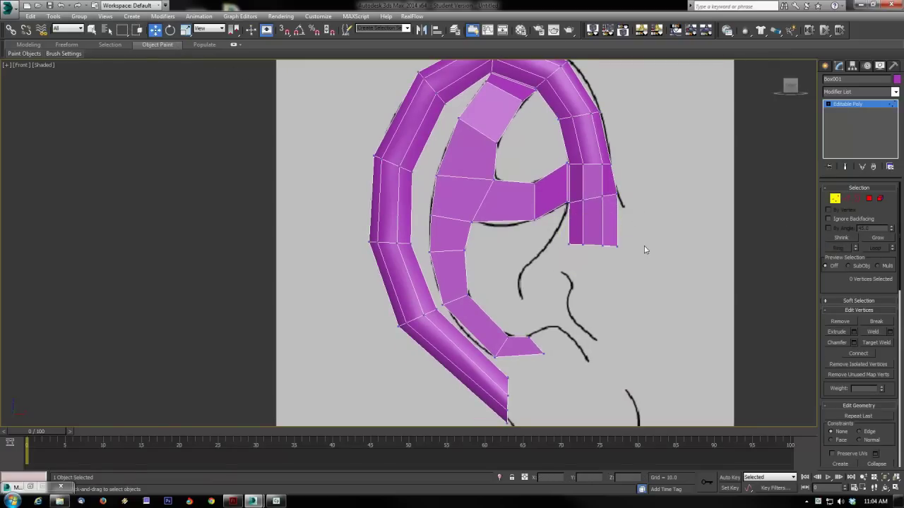
{"action": "left_click_drag", "start_coordinate": [560, 250], "coordinate": [567, 219]}
{"action": "left_click_drag", "start_coordinate": [579, 255], "coordinate": [598, 229]}
{"action": "left_click", "coordinate": [613, 247]}
{"action": "left_click", "coordinate": [583, 234]}
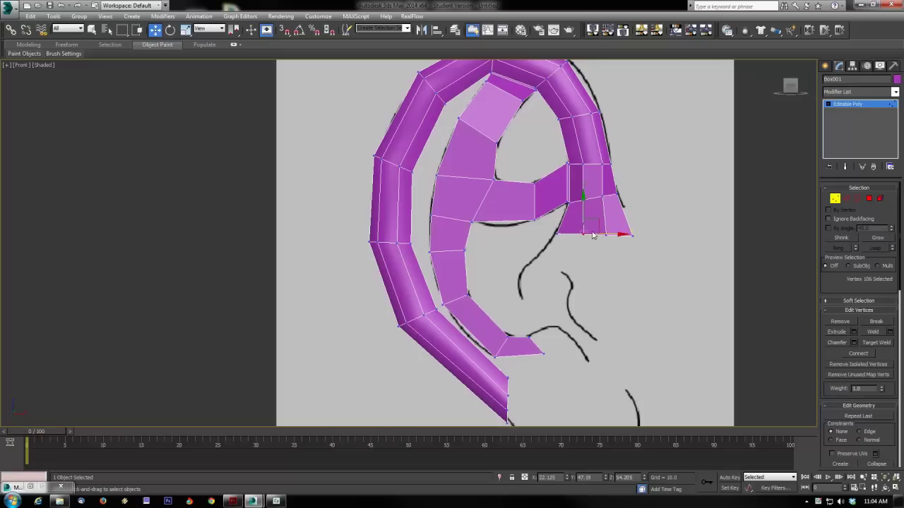
{"action": "left_click", "coordinate": [614, 236]}
{"action": "left_click", "coordinate": [583, 234]}
{"action": "left_click_drag", "start_coordinate": [607, 235], "coordinate": [603, 235]}
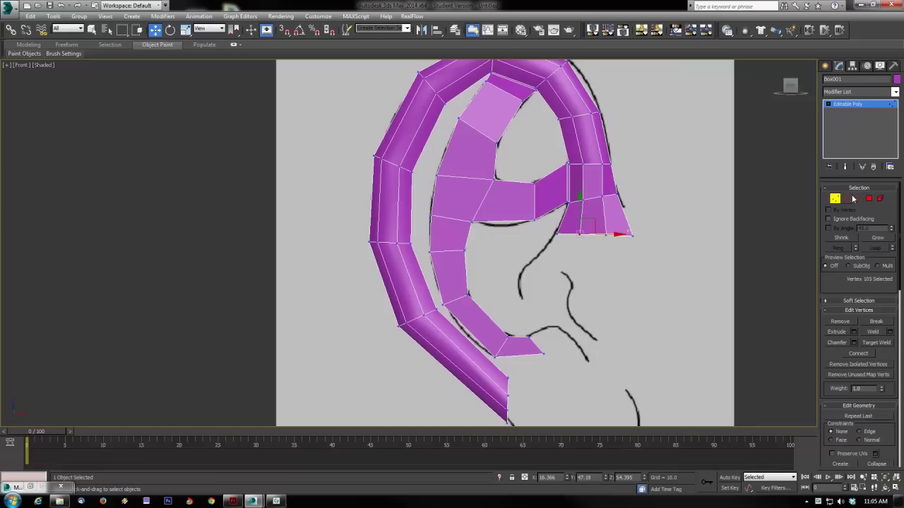
- Extend the flared end's three bottom edges by two more rows, one straight down and one shifted down and outward
{"action": "left_click", "coordinate": [847, 198]}
{"action": "left_click_drag", "start_coordinate": [600, 225], "coordinate": [604, 256], "text": "shift"}
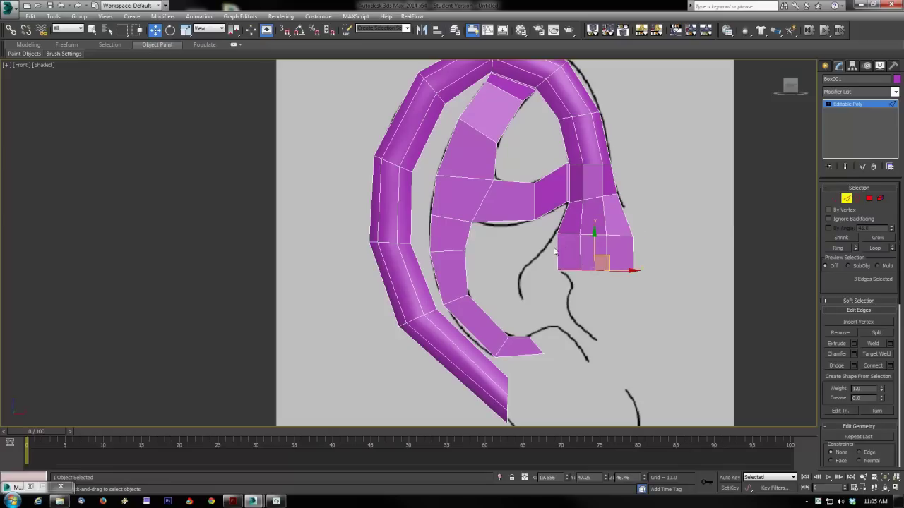
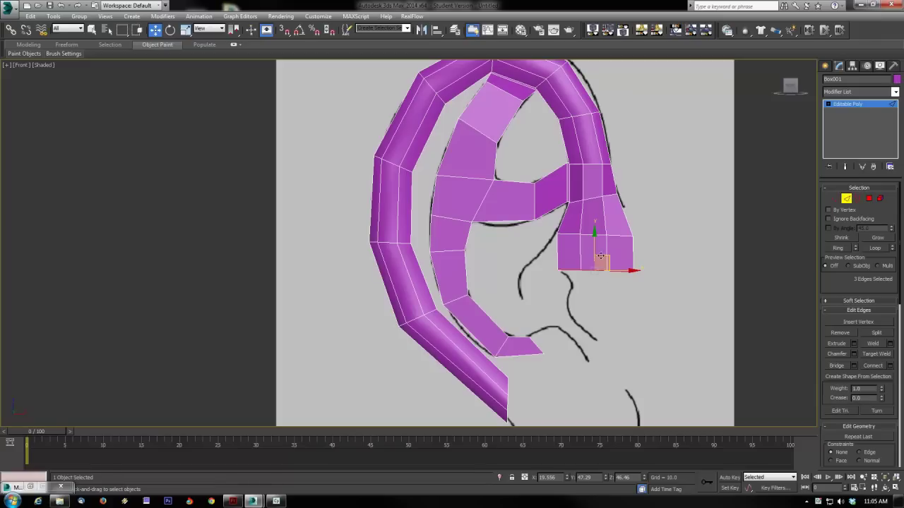
{"action": "left_click_drag", "start_coordinate": [606, 257], "coordinate": [621, 275]}
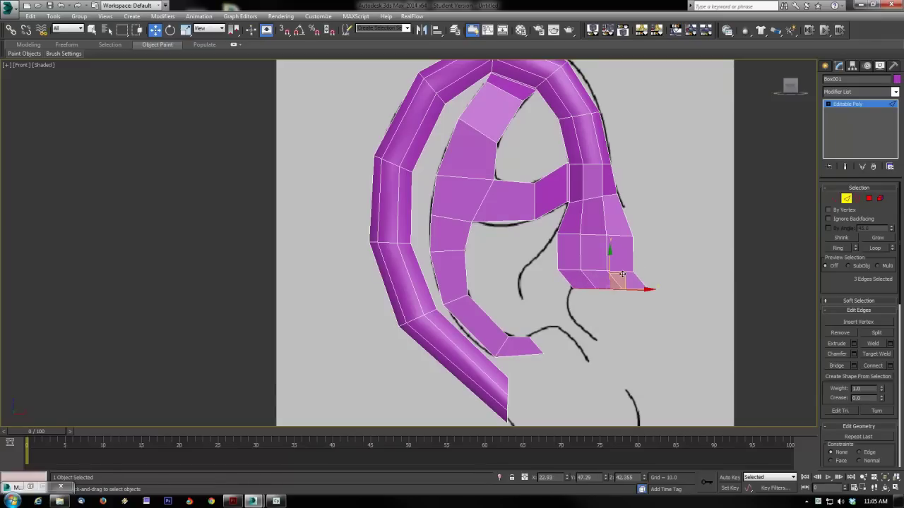
- Extend the inner fold strip's lower end by one segment and the flared end's innermost bottom edge downward by one polygon
{"action": "left_click", "coordinate": [538, 344]}
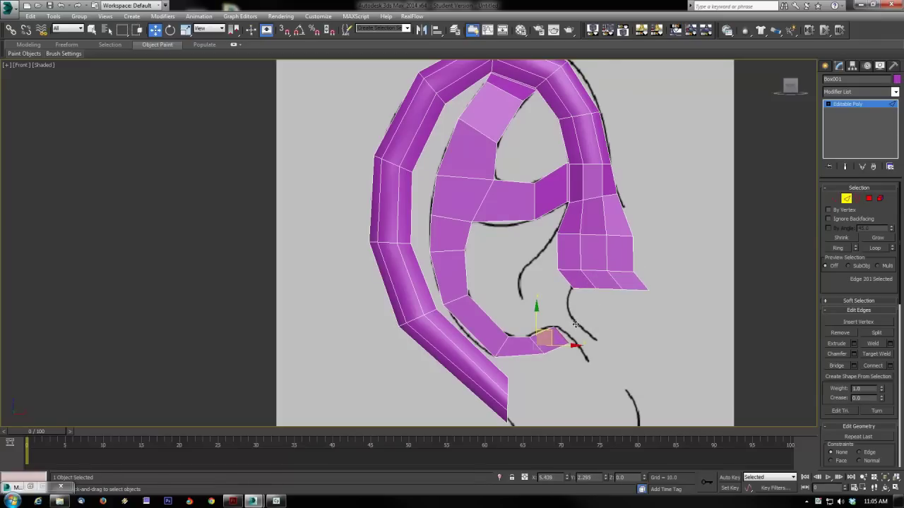
{"action": "left_click", "coordinate": [564, 335]}
{"action": "left_click", "coordinate": [589, 288]}
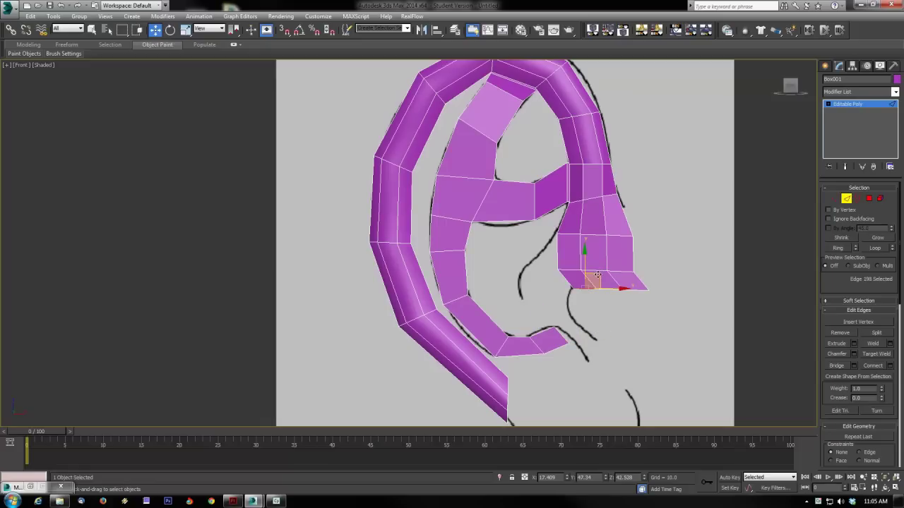
{"action": "left_click_drag", "start_coordinate": [597, 275], "coordinate": [593, 301], "text": "shift"}
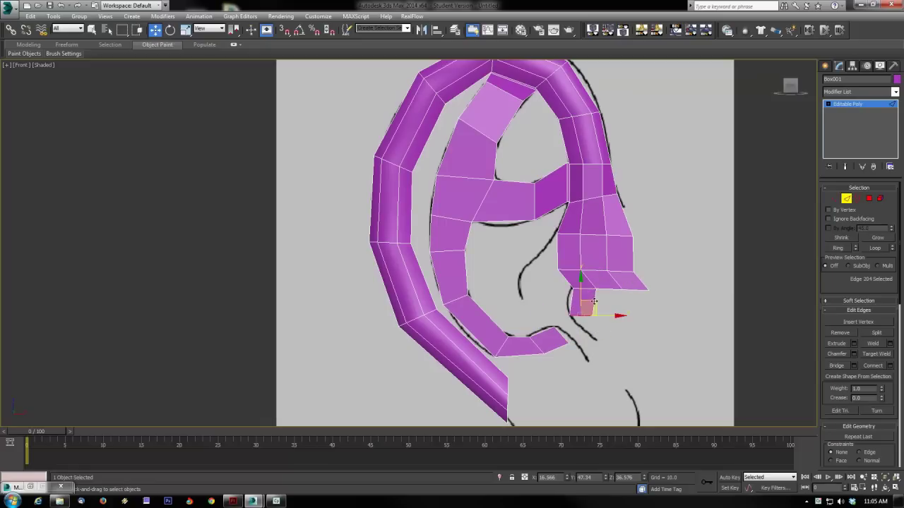
- Adjust the vertices at both facing strip ends so they angle toward each other along the reference curve
{"action": "left_click", "coordinate": [835, 198]}
{"action": "left_click", "coordinate": [593, 315]}
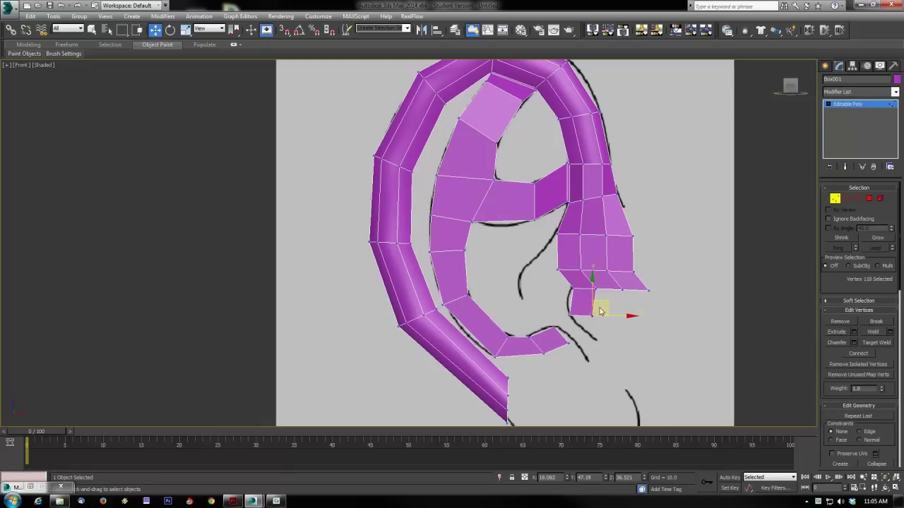
{"action": "left_click_drag", "start_coordinate": [601, 315], "coordinate": [599, 318]}
{"action": "left_click_drag", "start_coordinate": [550, 348], "coordinate": [581, 323]}
- Bridge the end edge of the small downward strip with the lower end edge of the inner fold strip
{"action": "left_click", "coordinate": [845, 199]}
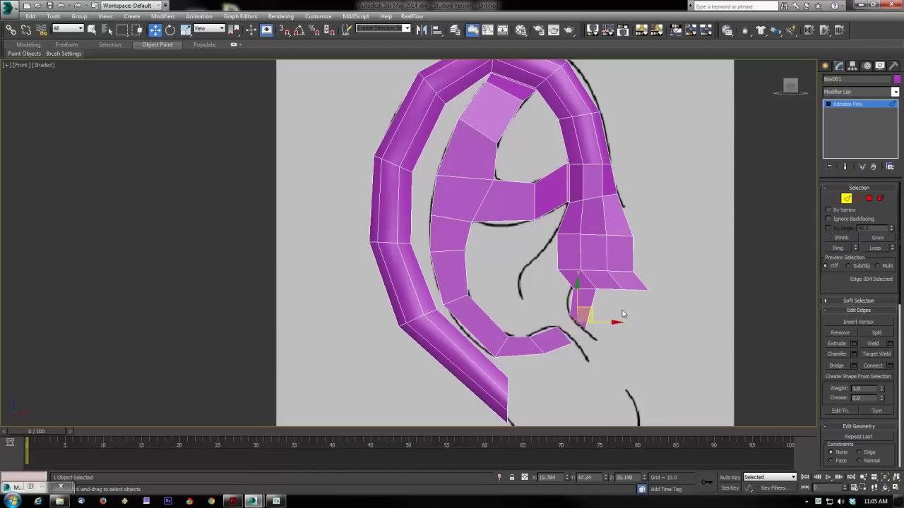
{"action": "left_click", "coordinate": [563, 337], "text": "ctrl"}
{"action": "left_click", "coordinate": [834, 366]}
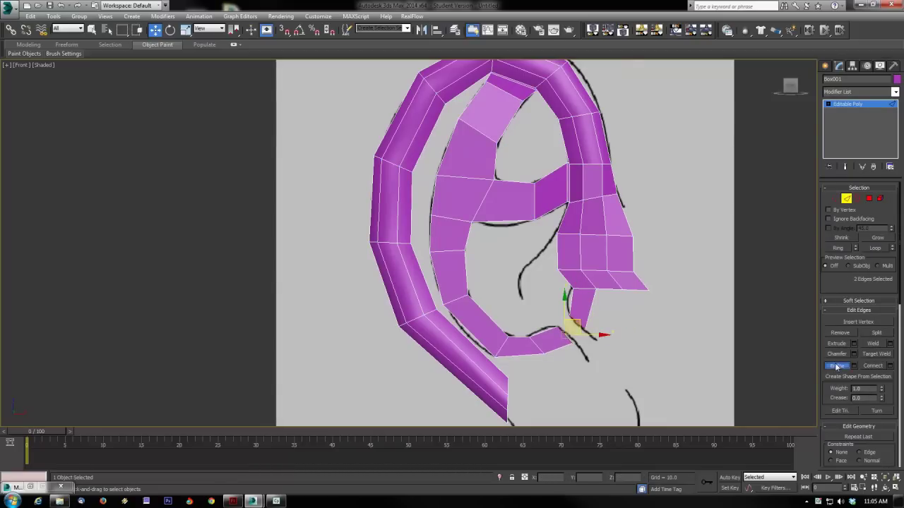
{"action": "left_click", "coordinate": [561, 327]}
{"action": "left_click", "coordinate": [561, 320], "text": "ctrl"}
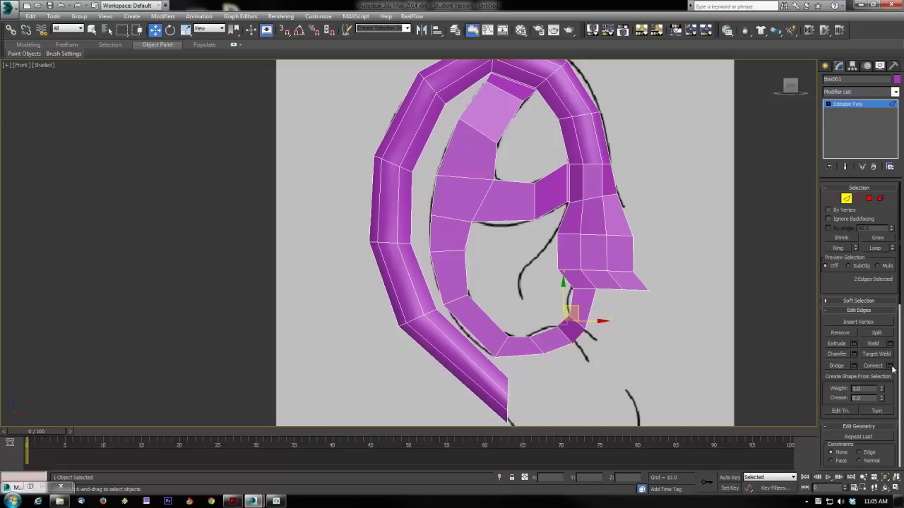
{"action": "left_click", "coordinate": [571, 326]}
- Inspect the bridged joint in perspective and apply a MeshSmooth modifier to the whole ear
{"action": "key", "text": "alt+w"}
{"action": "middle_click_drag", "start_coordinate": [702, 365], "coordinate": [696, 334]}
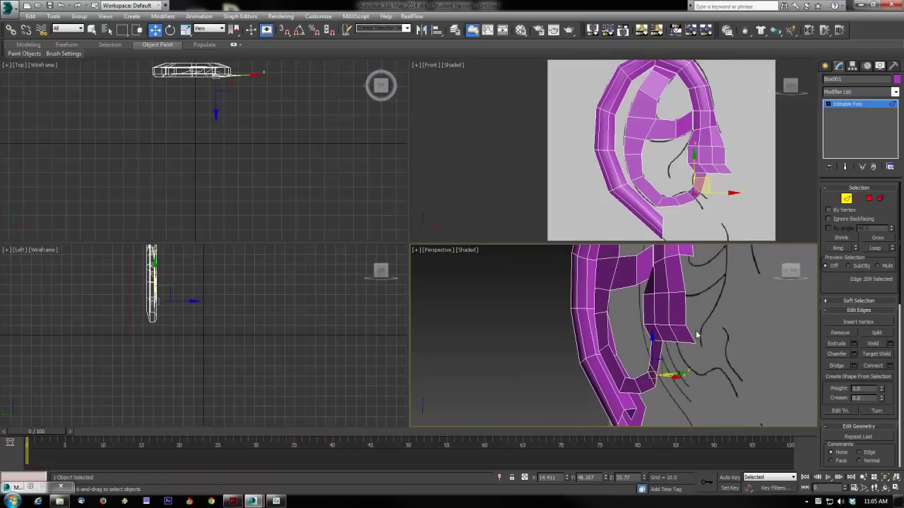
{"action": "middle_click_drag", "start_coordinate": [675, 386], "coordinate": [732, 366], "text": "alt"}
{"action": "scroll", "coordinate": [672, 357], "scroll_direction": "up", "scroll_amount": 2}
{"action": "left_click", "coordinate": [851, 104]}
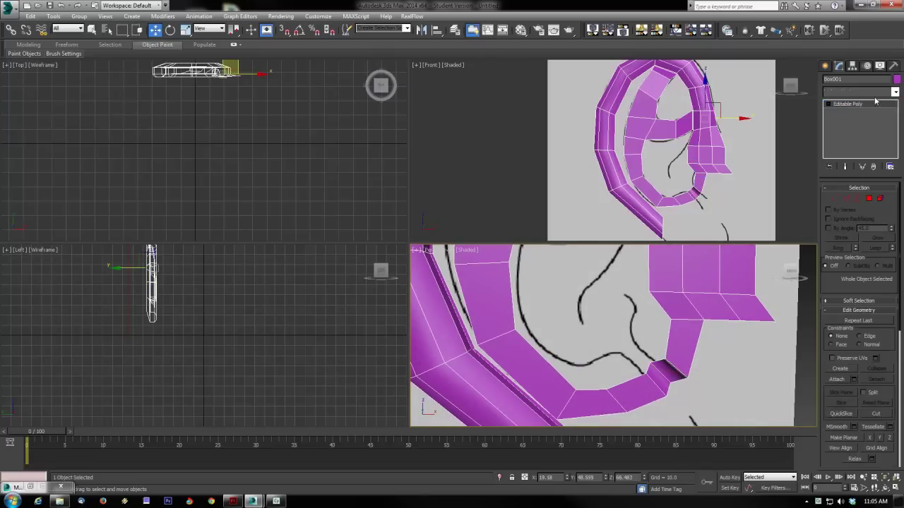
{"action": "left_click", "coordinate": [895, 92]}
{"action": "scroll", "coordinate": [875, 101], "scroll_direction": "down", "scroll_amount": 1}
{"action": "left_click", "coordinate": [874, 101]}
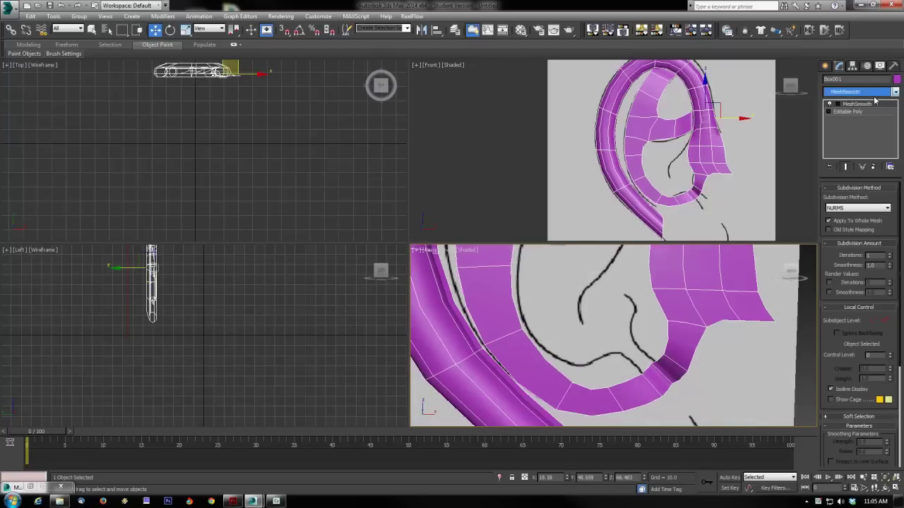
- Examine the smoothed ear against the reference in the Perspective and Front views, including the rim's lower end and the earlobe outline
{"action": "scroll", "coordinate": [649, 346], "scroll_direction": "down", "scroll_amount": 4}
{"action": "key", "text": "alt+w"}
{"action": "middle_click_drag", "start_coordinate": [585, 266], "coordinate": [577, 297]}
{"action": "scroll", "coordinate": [596, 276], "scroll_direction": "down", "scroll_amount": 4}
{"action": "scroll", "coordinate": [622, 264], "scroll_direction": "up", "scroll_amount": 3}
{"action": "left_click", "coordinate": [619, 379]}
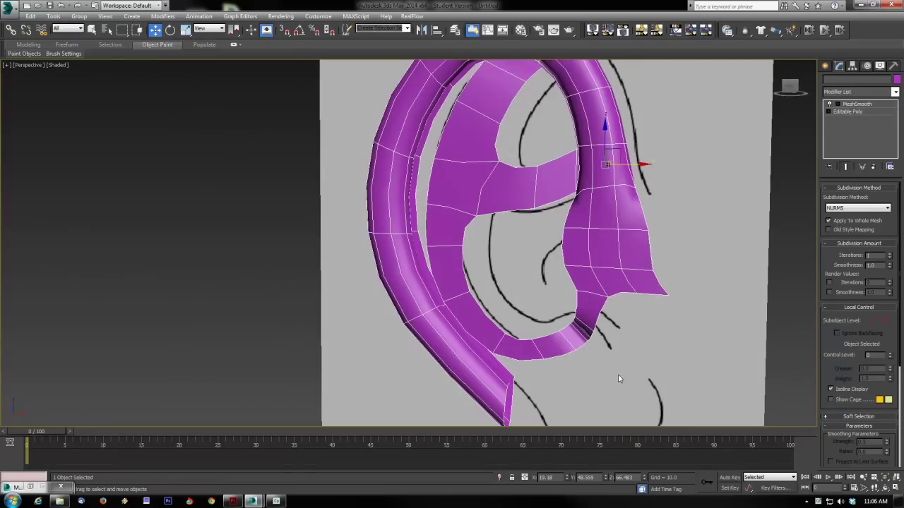
{"action": "middle_click_drag", "start_coordinate": [618, 365], "coordinate": [619, 338]}
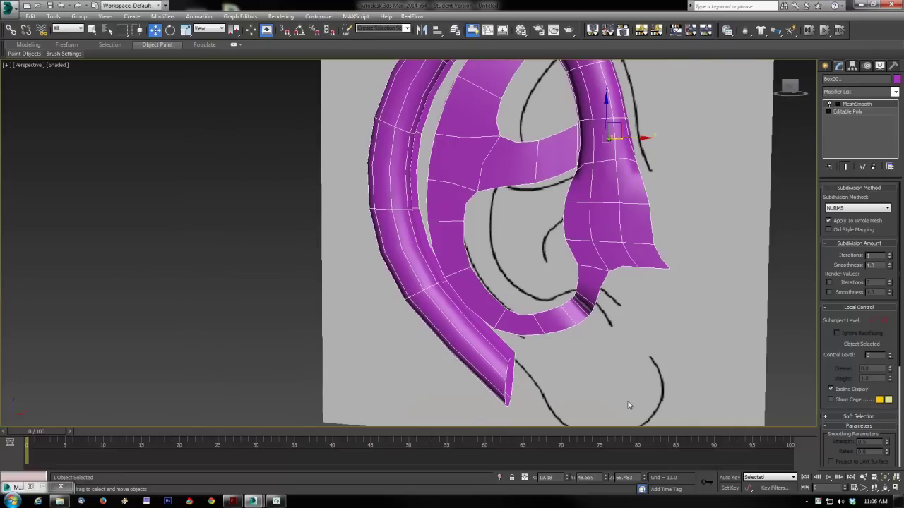
{"action": "key", "text": "alt+w"}
{"action": "left_click", "coordinate": [616, 158]}
{"action": "key", "text": "alt+w"}
{"action": "middle_click_drag", "start_coordinate": [549, 266], "coordinate": [544, 196]}
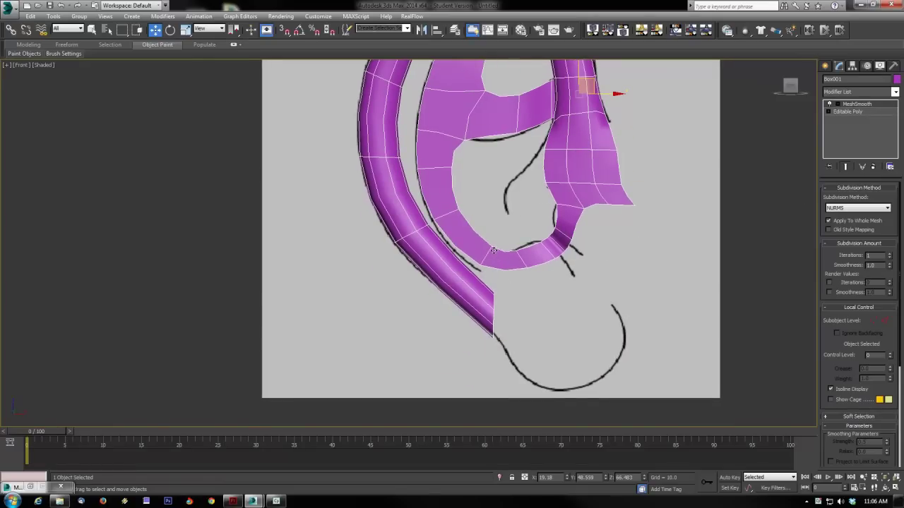
- Move the bottom corner vertex of the inner fold strip outward toward the rim's lower end on the Editable Poly cage
{"action": "left_click", "coordinate": [841, 111]}
{"action": "left_click", "coordinate": [843, 126]}
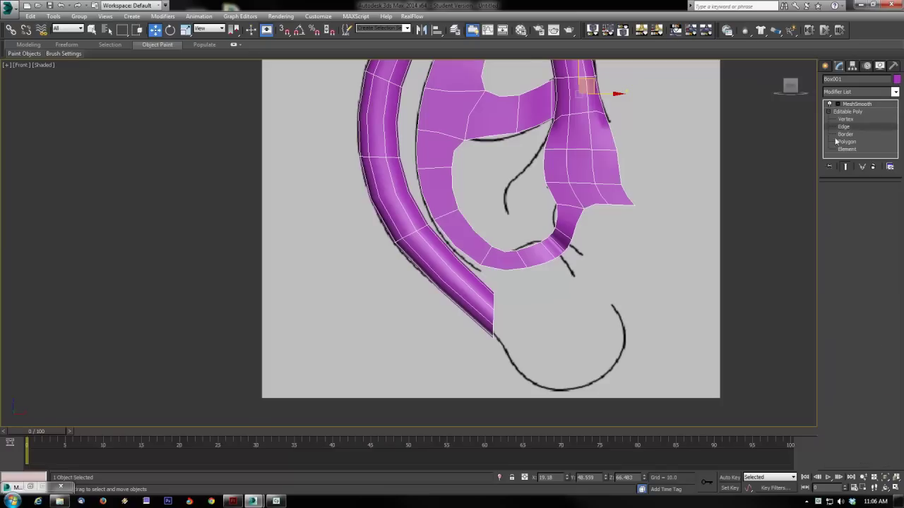
{"action": "left_click", "coordinate": [565, 243]}
{"action": "left_click", "coordinate": [498, 263]}
{"action": "mouse_move", "coordinate": [549, 274]}
{"action": "middle_mouse_down", "text": "alt"}
{"action": "mouse_move", "coordinate": [537, 291]}
{"action": "mouse_move", "coordinate": [534, 269]}
{"action": "mouse_move", "coordinate": [516, 272]}
{"action": "middle_mouse_up", "text": "alt"}
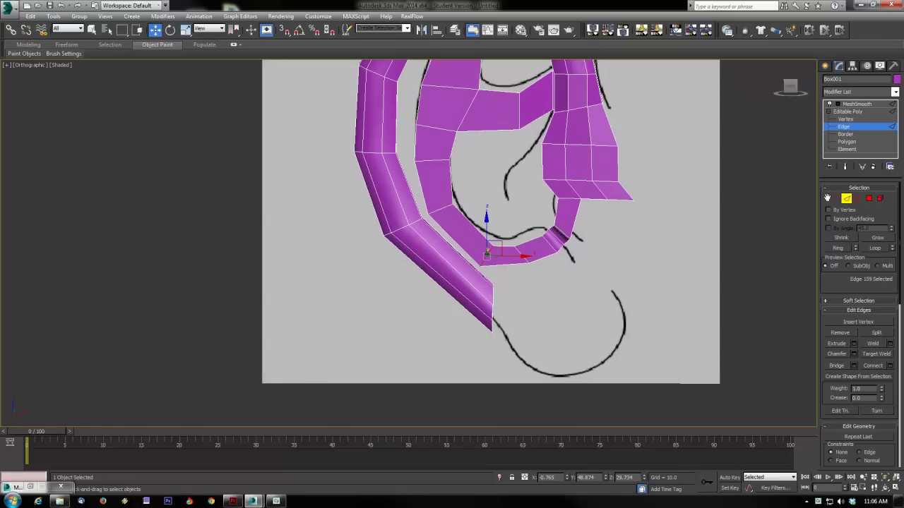
{"action": "key", "text": "1"}
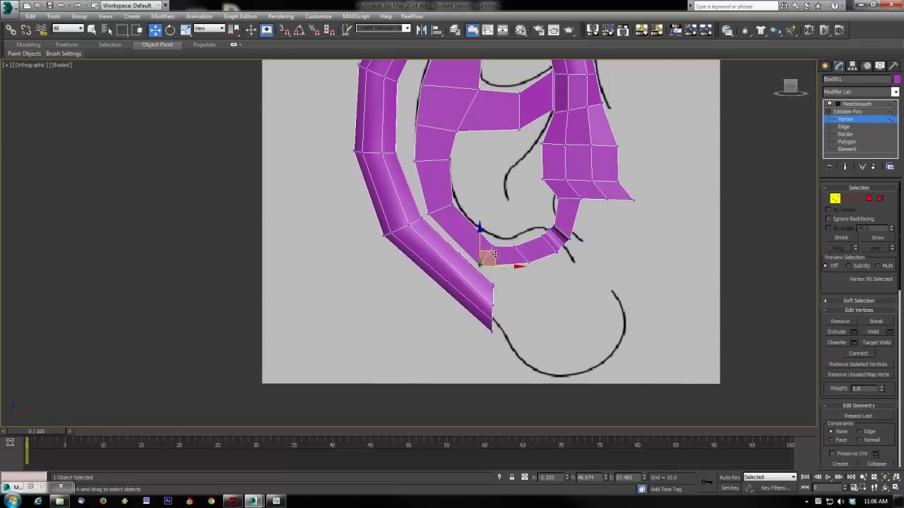
{"action": "mouse_move", "coordinate": [496, 263]}
{"action": "middle_mouse_down", "text": "alt"}
{"action": "mouse_move", "coordinate": [503, 280]}
{"action": "mouse_move", "coordinate": [489, 278]}
{"action": "middle_mouse_up", "text": "alt"}
{"action": "left_click", "coordinate": [847, 200]}
{"action": "left_click_drag", "start_coordinate": [497, 258], "coordinate": [518, 260], "text": "shift"}
- Bridge the inner fold strip's lower outer edge with the facing rim edge and show the smoothed result
{"action": "middle_click_drag", "start_coordinate": [518, 262], "coordinate": [516, 310], "text": "alt"}
{"action": "left_click", "coordinate": [485, 296], "text": "ctrl"}
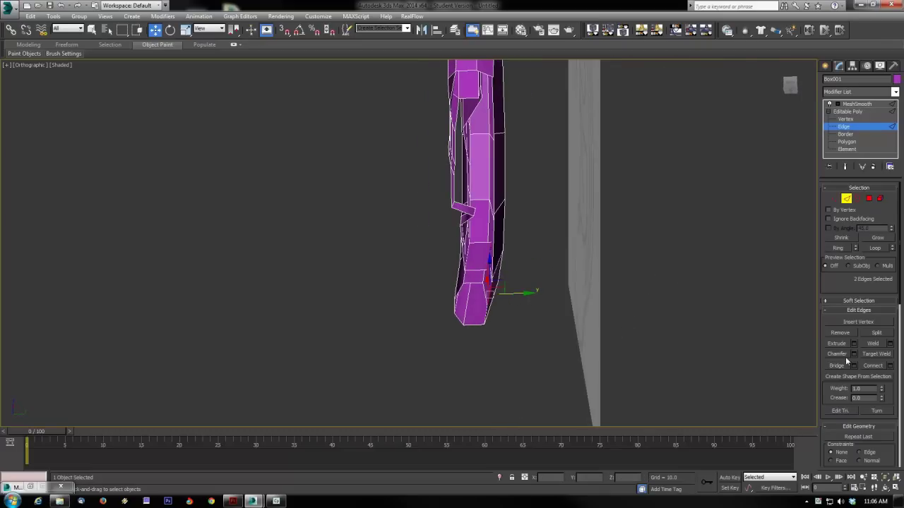
{"action": "mouse_move", "coordinate": [690, 343]}
{"action": "middle_mouse_down", "text": "alt"}
{"action": "mouse_move", "coordinate": [613, 312]}
{"action": "mouse_move", "coordinate": [655, 317]}
{"action": "mouse_move", "coordinate": [681, 337]}
{"action": "mouse_move", "coordinate": [666, 343]}
{"action": "mouse_move", "coordinate": [682, 339]}
{"action": "middle_mouse_up", "text": "alt"}
{"action": "left_click", "coordinate": [848, 166]}
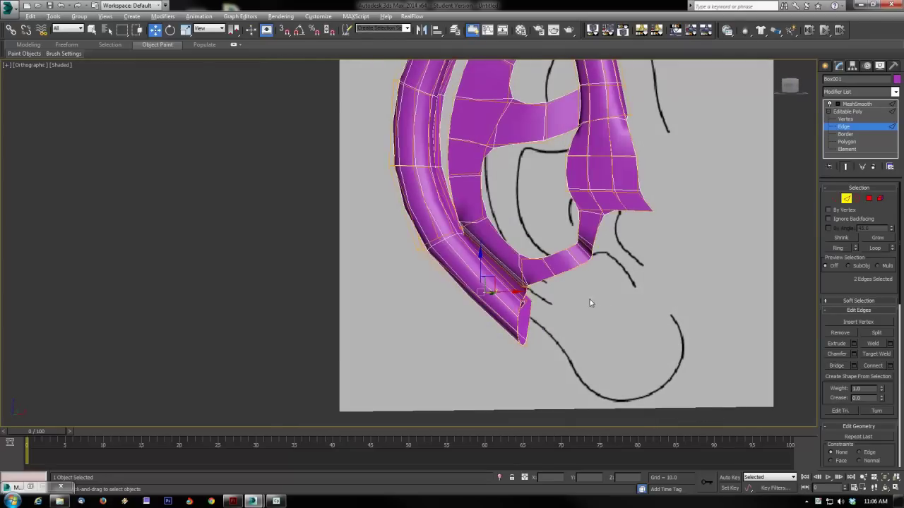
- Examine the smoothed bridge between the inner fold and the rim, restoring the Front view and checking it in Perspective
{"action": "middle_click_drag", "start_coordinate": [588, 298], "coordinate": [628, 303], "text": "alt"}
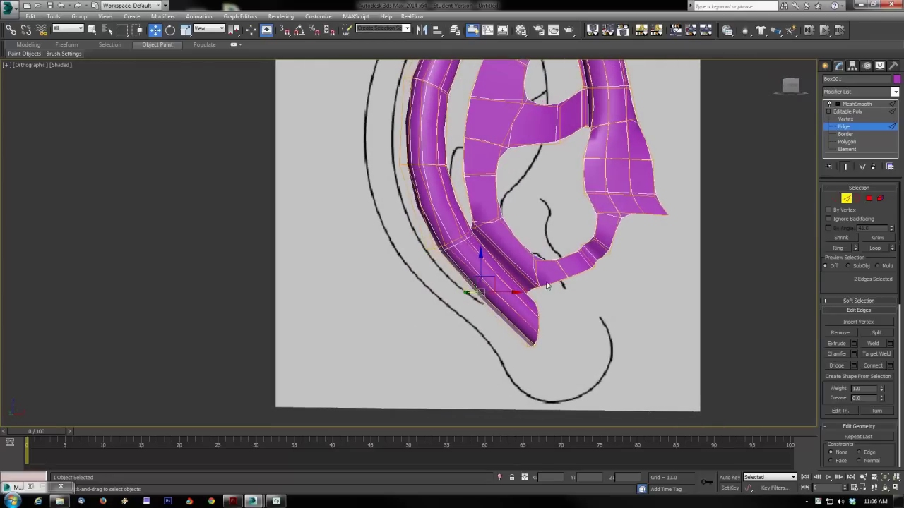
{"action": "middle_click_drag", "start_coordinate": [535, 263], "coordinate": [482, 256], "text": "alt"}
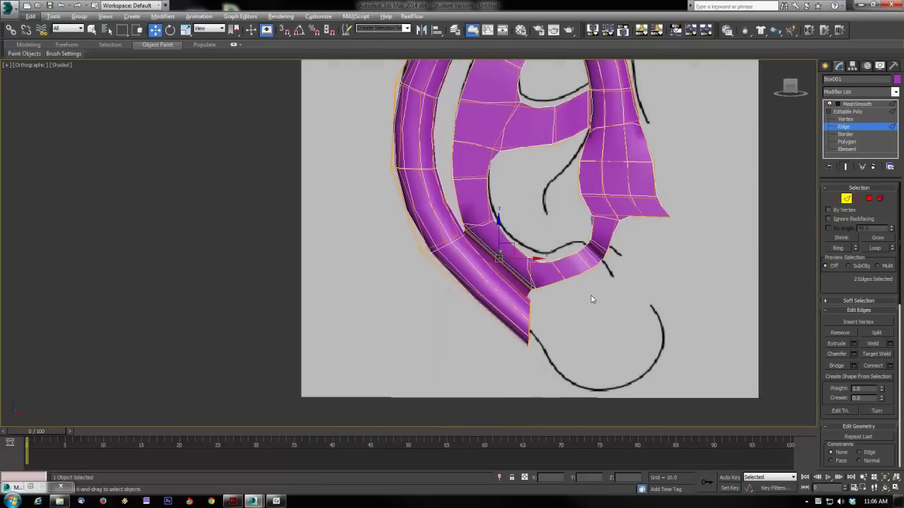
{"action": "middle_click_drag", "start_coordinate": [605, 300], "coordinate": [601, 291]}
{"action": "key", "text": "alt+w"}
{"action": "right_click", "coordinate": [667, 176]}
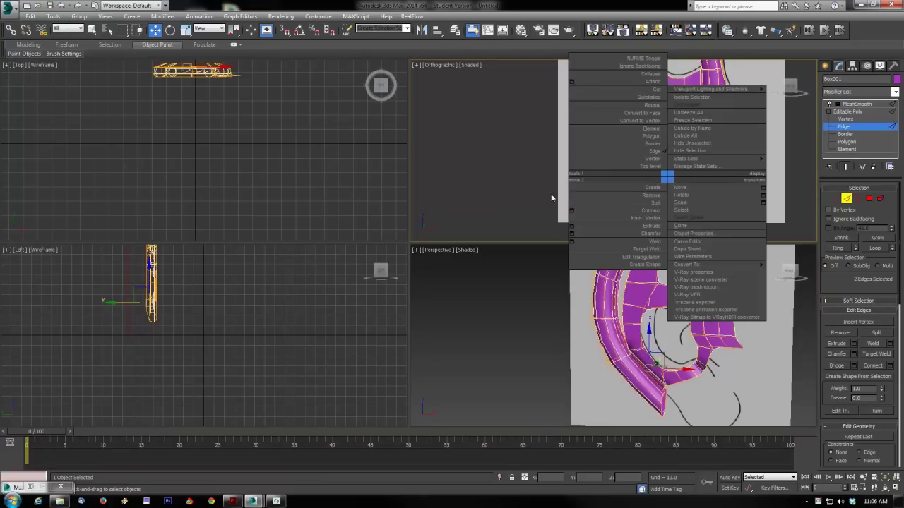
{"action": "left_click", "coordinate": [512, 175]}
{"action": "key", "text": "f"}
{"action": "middle_click_drag", "start_coordinate": [659, 201], "coordinate": [628, 199]}
{"action": "middle_click_drag", "start_coordinate": [735, 330], "coordinate": [673, 358]}
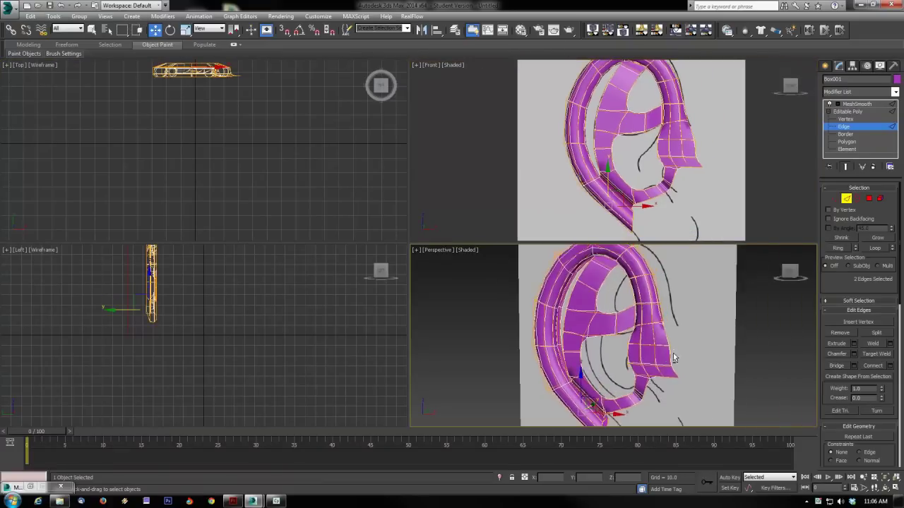
{"action": "key", "text": "alt+w"}
{"action": "middle_click_drag", "start_coordinate": [608, 335], "coordinate": [534, 293], "text": "alt"}
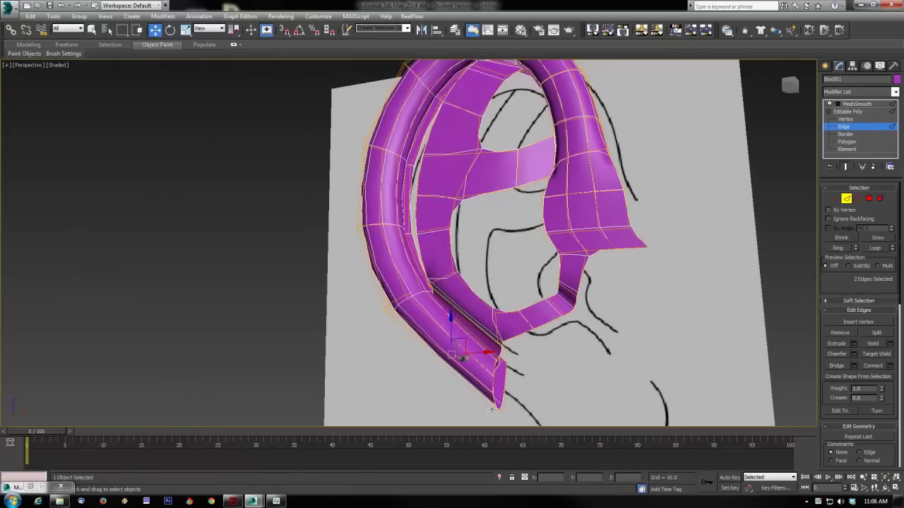
- Extrude the two outer end edges of the rim toward the earlobe in the Front view and rotate them across the outline
{"action": "key", "text": "alt+w"}
{"action": "right_click", "coordinate": [643, 165]}
{"action": "key", "text": "alt+w"}
{"action": "middle_click_drag", "start_coordinate": [418, 335], "coordinate": [418, 309]}
{"action": "scroll", "coordinate": [418, 309], "scroll_direction": "up", "scroll_amount": 2}
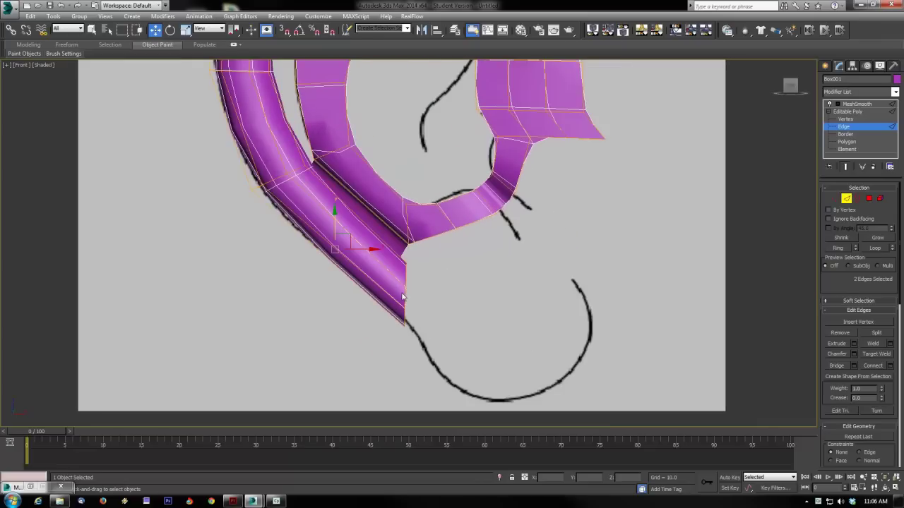
{"action": "left_click", "coordinate": [404, 314]}
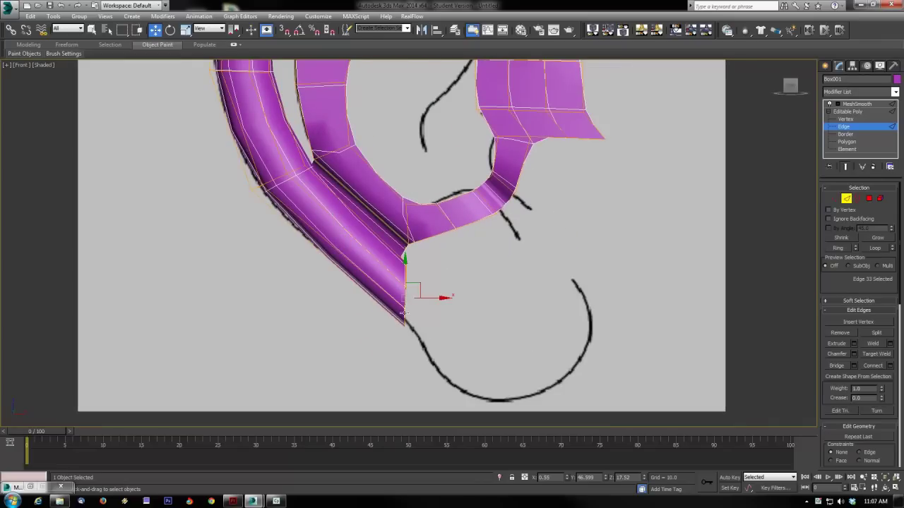
{"action": "left_click", "coordinate": [404, 314], "text": "ctrl"}
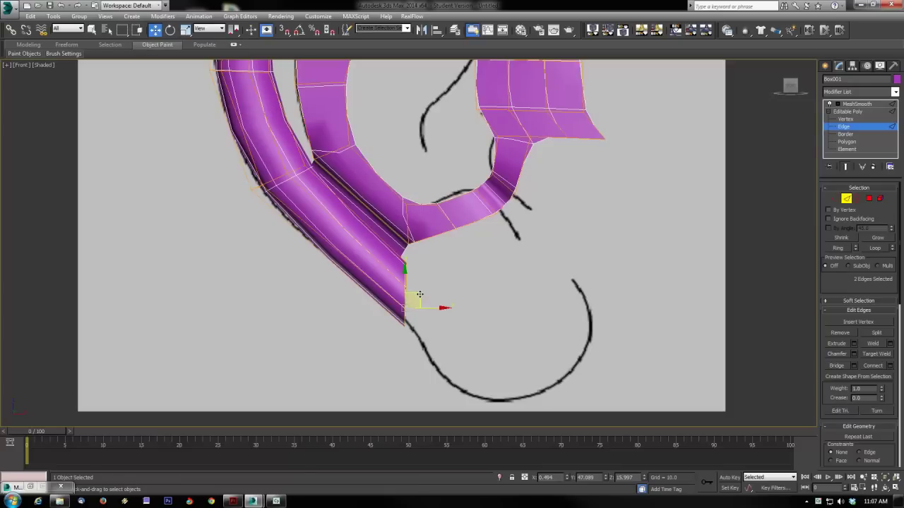
{"action": "left_click_drag", "start_coordinate": [419, 294], "coordinate": [492, 348]}
{"action": "key", "text": "e"}
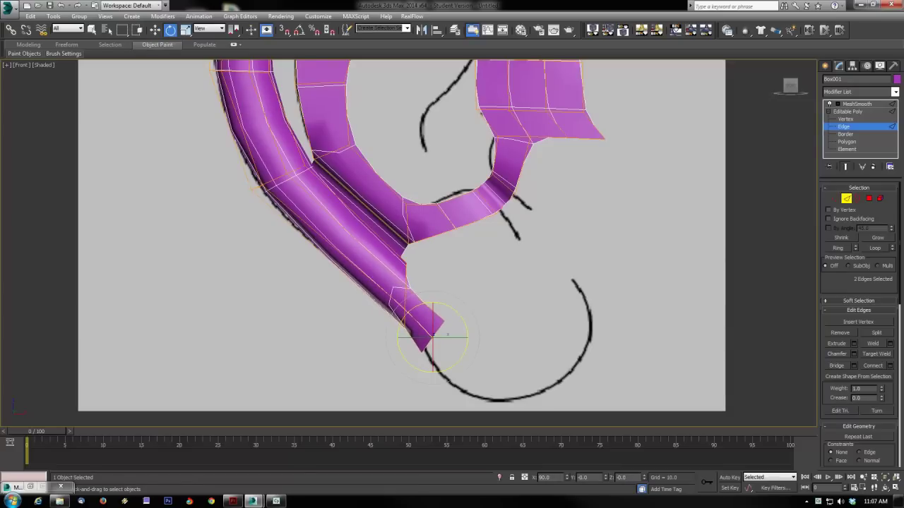
{"action": "left_click", "coordinate": [154, 32]}
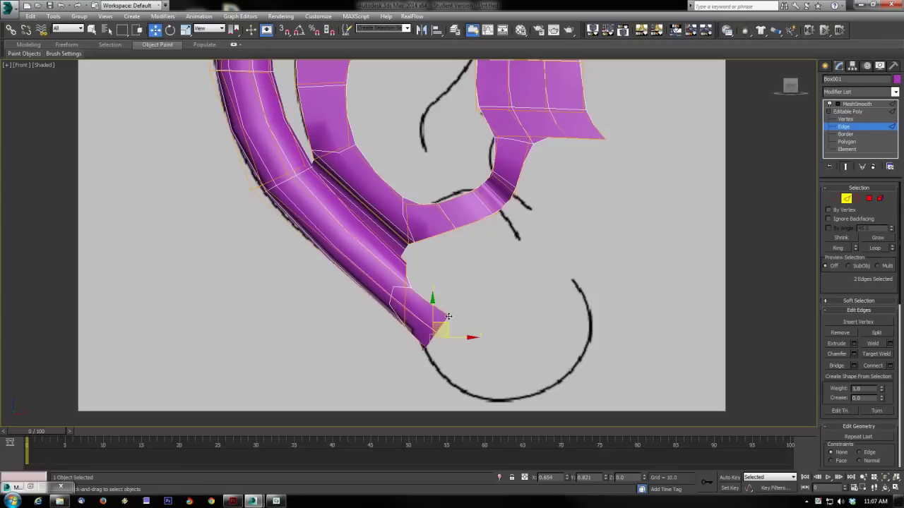
- Extrude the end edges again to the bottom of the earlobe, widen them, and rotate them upright
{"action": "left_click_drag", "start_coordinate": [443, 322], "coordinate": [520, 335]}
{"action": "left_click", "coordinate": [185, 30]}
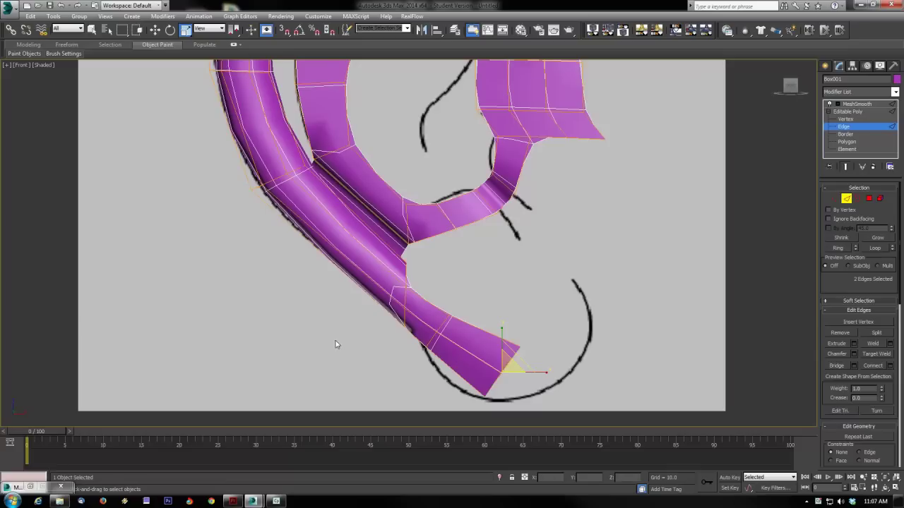
{"action": "left_click", "coordinate": [170, 30]}
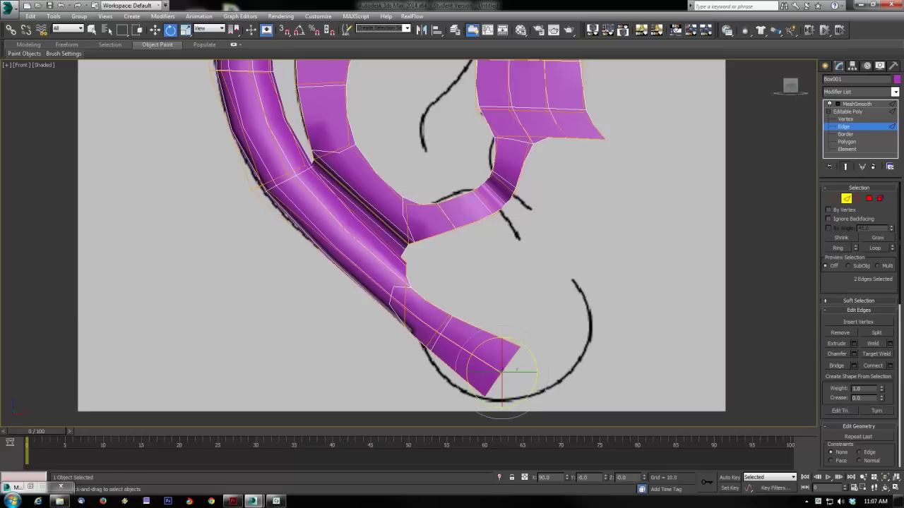
{"action": "left_click_drag", "start_coordinate": [527, 347], "coordinate": [500, 321]}
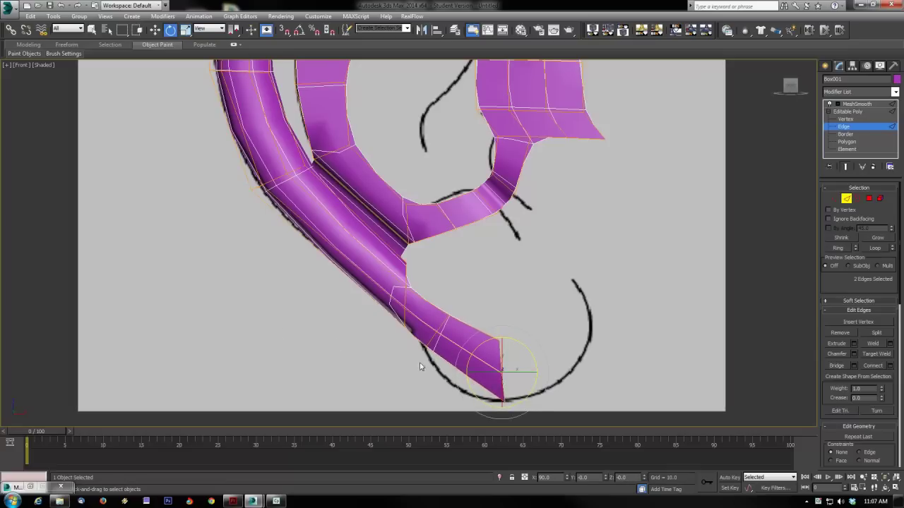
- Move the vertices at the joint between the two new earlobe segments outward so the strip curves along the reference outline
{"action": "key", "text": "1"}
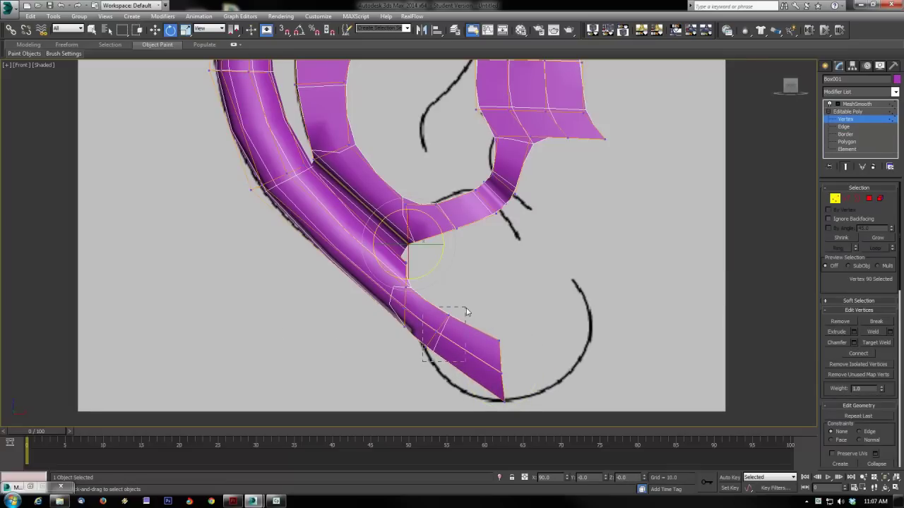
{"action": "left_click_drag", "start_coordinate": [466, 308], "coordinate": [511, 365]}
{"action": "left_click", "coordinate": [156, 30]}
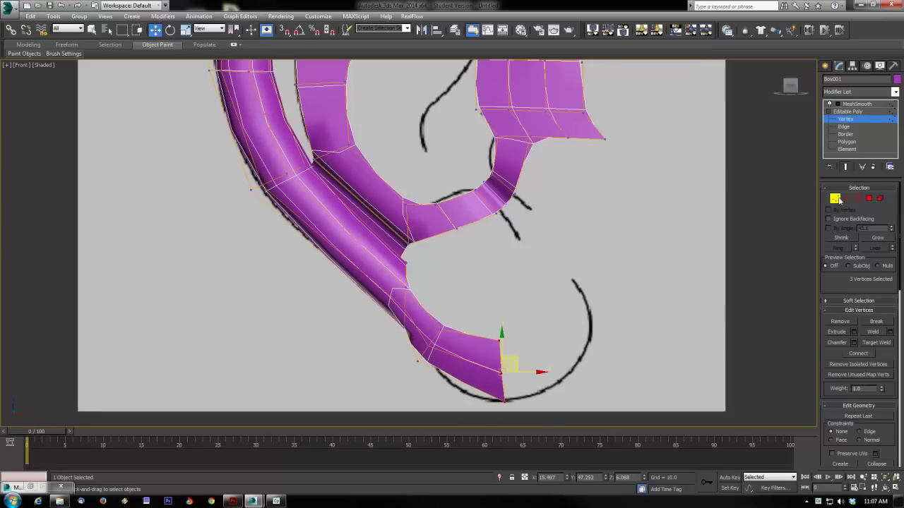
- Extrude the earlobe strip's end edges up toward the front of the lobe and rotate them to follow its curve
{"action": "left_click", "coordinate": [846, 199]}
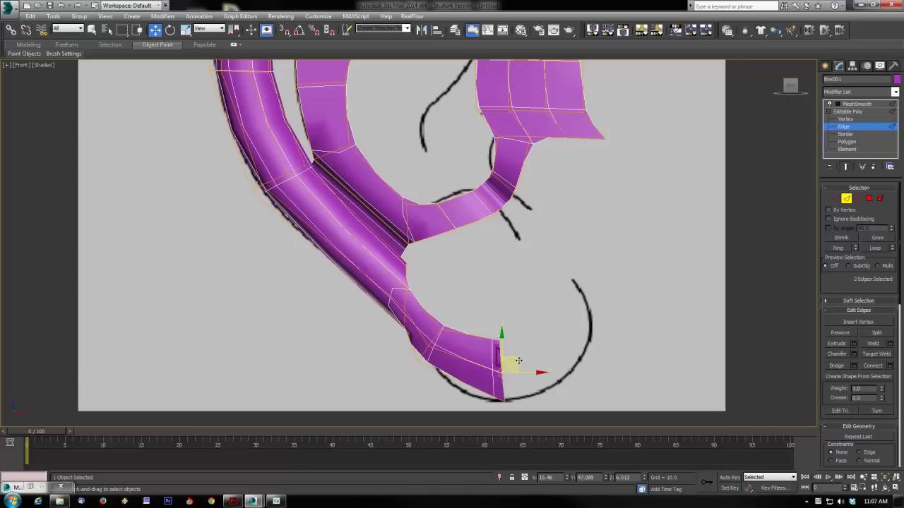
{"action": "left_click_drag", "start_coordinate": [525, 371], "coordinate": [592, 333], "text": "shift"}
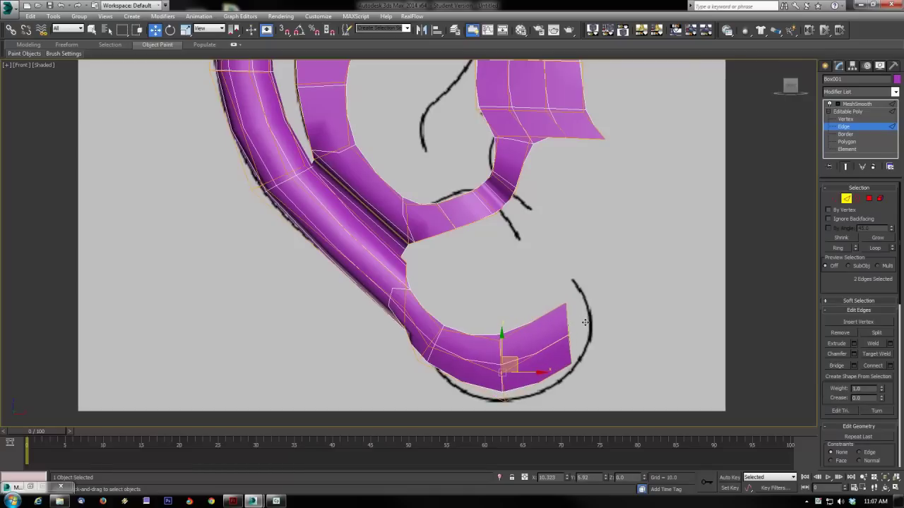
{"action": "left_click", "coordinate": [170, 30]}
{"action": "left_click_drag", "start_coordinate": [583, 330], "coordinate": [592, 330]}
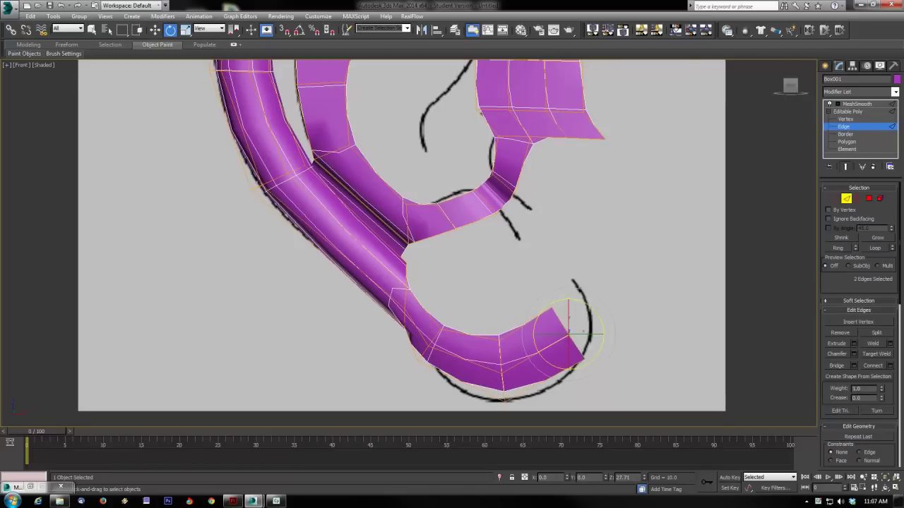
- Move the vertices at the earlobe's lower bends down so the smoothed strip meets the reference outline
{"action": "left_click", "coordinate": [834, 199]}
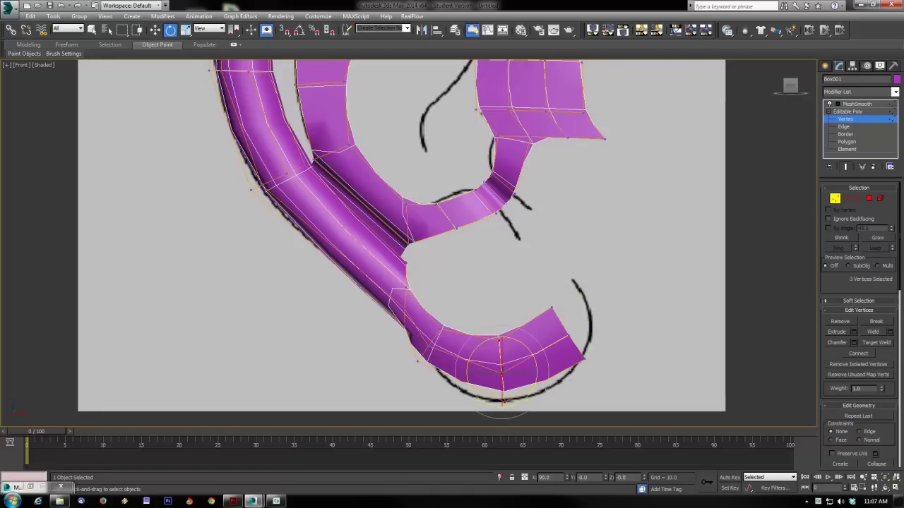
{"action": "left_click", "coordinate": [155, 31]}
{"action": "middle_click_drag", "start_coordinate": [456, 311], "coordinate": [458, 223]}
{"action": "scroll", "coordinate": [420, 282], "scroll_direction": "up", "scroll_amount": 3}
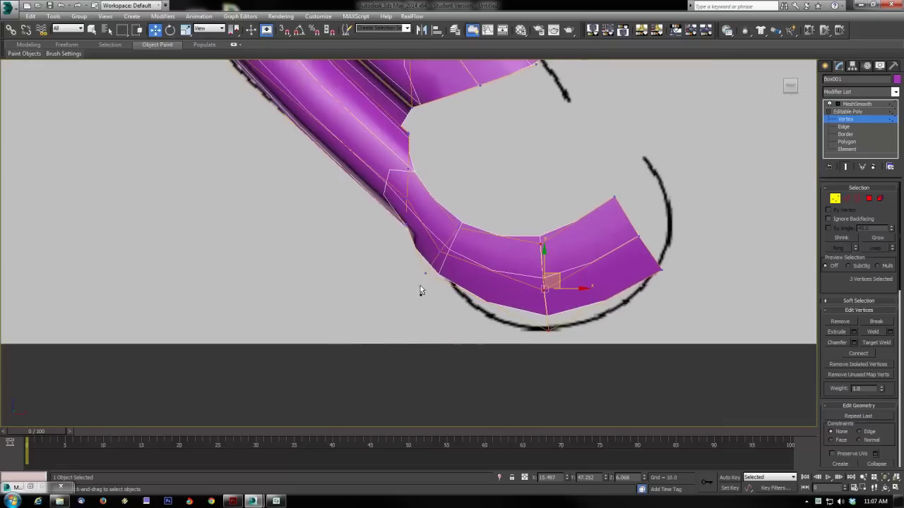
{"action": "left_click", "coordinate": [423, 273], "text": "ctrl"}
{"action": "left_click_drag", "start_coordinate": [515, 257], "coordinate": [515, 274]}
{"action": "left_click", "coordinate": [566, 339]}
- Extrude the three inner side edges of the front flap in depth along Y to start the ear's inner wall
{"action": "scroll", "coordinate": [528, 266], "scroll_direction": "down", "scroll_amount": 2}
{"action": "middle_click_drag", "start_coordinate": [531, 269], "coordinate": [528, 299]}
{"action": "scroll", "coordinate": [526, 261], "scroll_direction": "down", "scroll_amount": 2}
{"action": "middle_click_drag", "start_coordinate": [523, 250], "coordinate": [518, 299]}
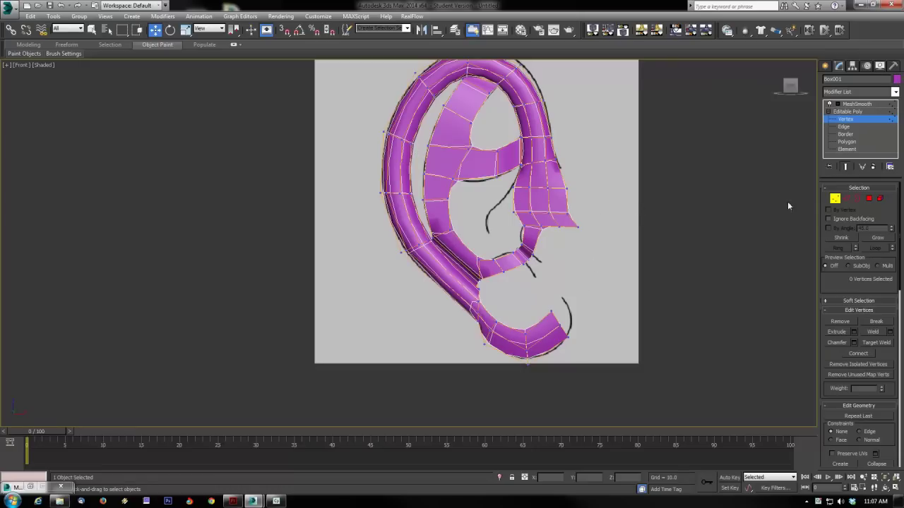
{"action": "left_click", "coordinate": [849, 199]}
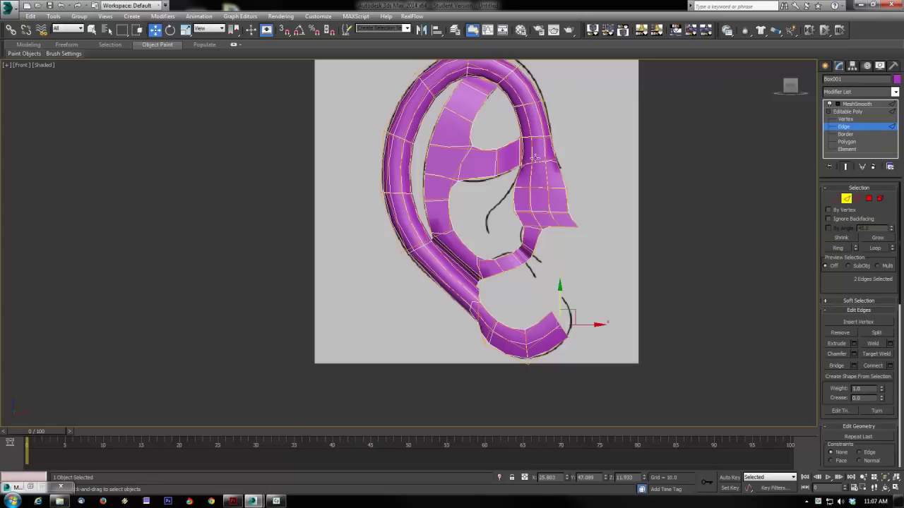
{"action": "left_click", "coordinate": [514, 201]}
{"action": "left_click", "coordinate": [448, 214]}
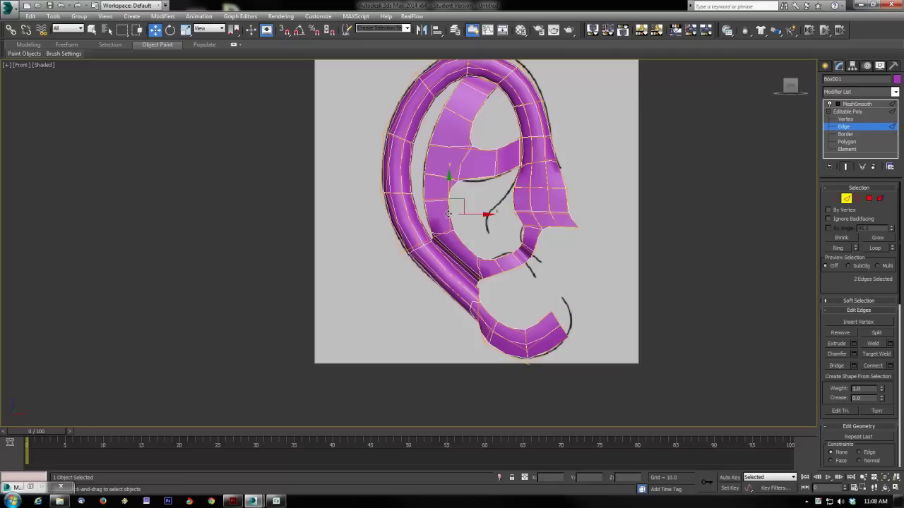
{"action": "middle_click_drag", "start_coordinate": [538, 277], "coordinate": [505, 184], "text": "alt"}
{"action": "left_click", "coordinate": [502, 185]}
{"action": "scroll", "coordinate": [496, 239], "scroll_direction": "up", "scroll_amount": 3}
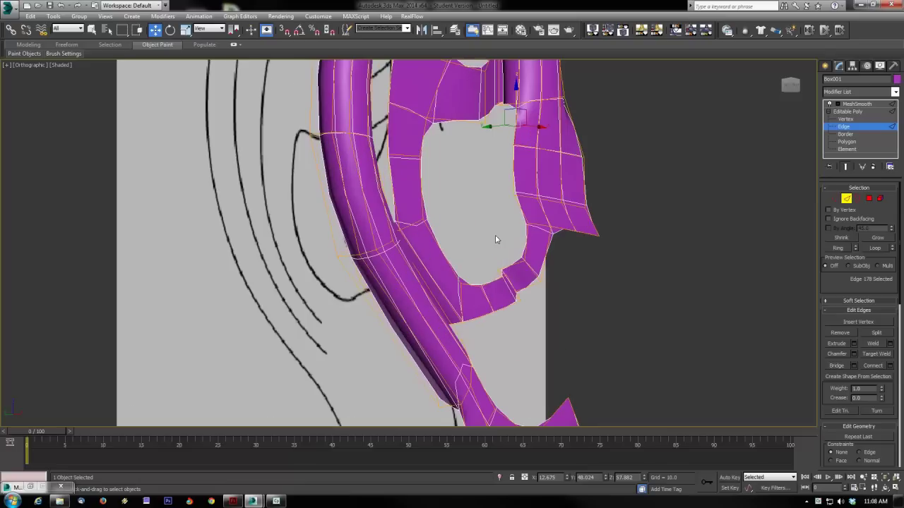
{"action": "left_click", "coordinate": [515, 163], "text": "ctrl"}
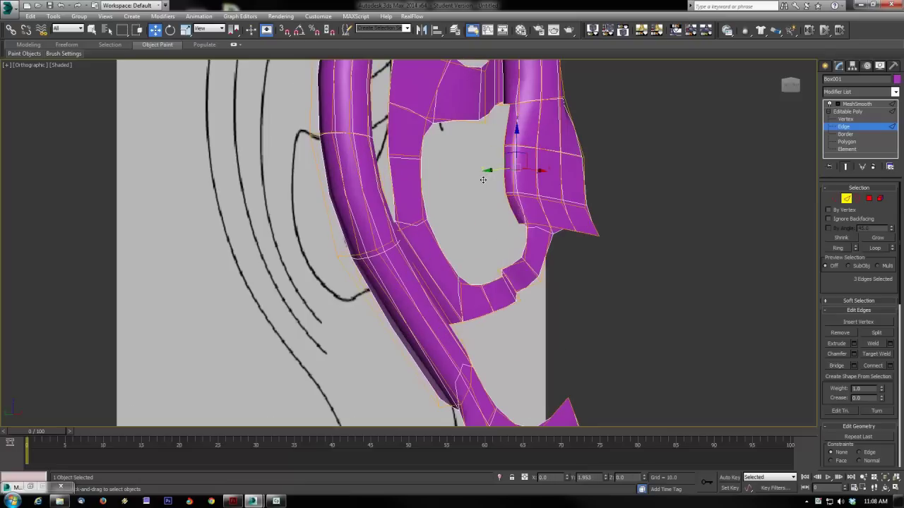
{"action": "middle_click_drag", "start_coordinate": [478, 177], "coordinate": [541, 235], "text": "alt"}
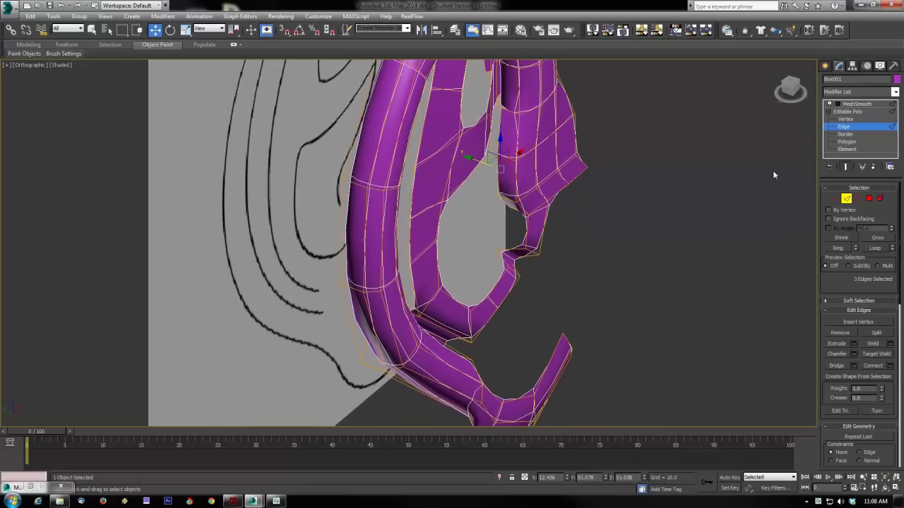
{"action": "mouse_move", "coordinate": [805, 167]}
{"action": "middle_mouse_down", "text": "alt"}
{"action": "mouse_move", "coordinate": [642, 158]}
{"action": "mouse_move", "coordinate": [622, 117]}
{"action": "mouse_move", "coordinate": [591, 116]}
{"action": "mouse_move", "coordinate": [561, 117]}
{"action": "mouse_move", "coordinate": [481, 165]}
{"action": "middle_mouse_up", "text": "alt"}
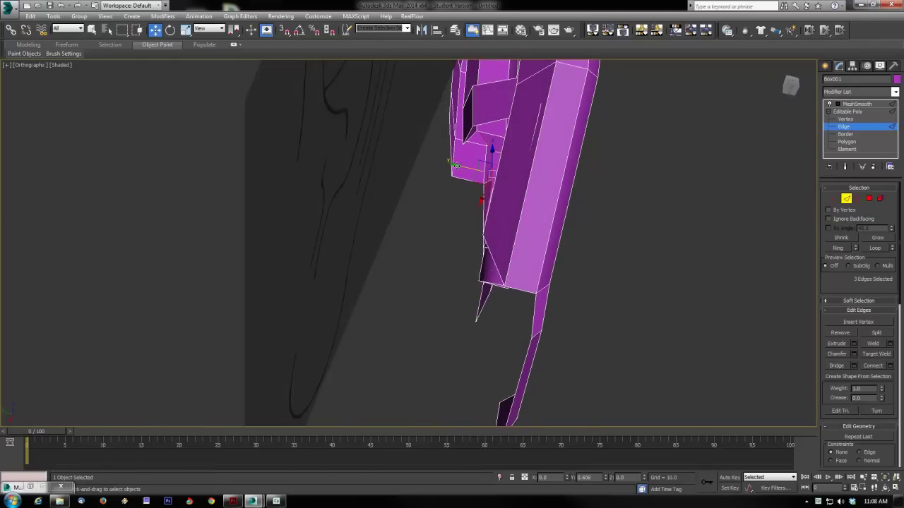
- Move the lower end vertex of the inner fold's side branch to line up with the inner wall of the rim's front
{"action": "left_click", "coordinate": [835, 198]}
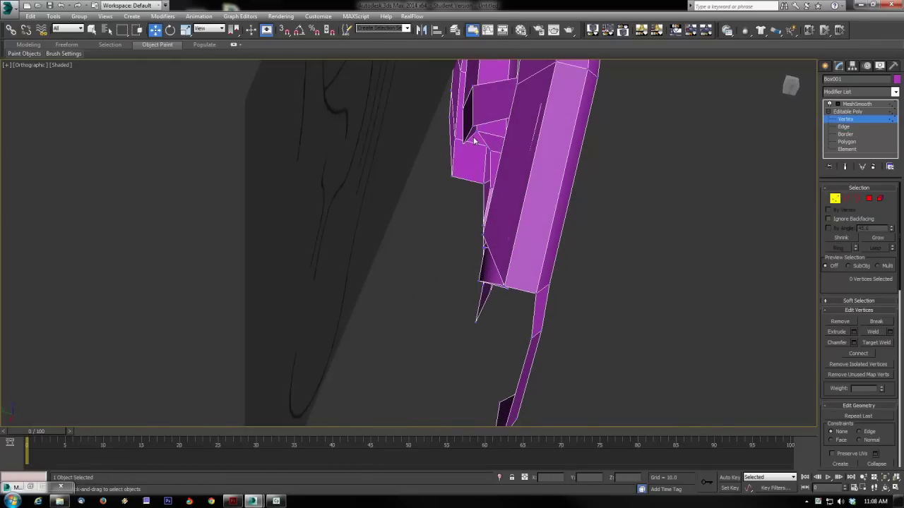
{"action": "mouse_move", "coordinate": [598, 293]}
{"action": "middle_mouse_down", "text": "alt"}
{"action": "mouse_move", "coordinate": [530, 313]}
{"action": "mouse_move", "coordinate": [456, 238]}
{"action": "mouse_move", "coordinate": [476, 202]}
{"action": "mouse_move", "coordinate": [492, 244]}
{"action": "mouse_move", "coordinate": [518, 208]}
{"action": "mouse_move", "coordinate": [504, 214]}
{"action": "mouse_move", "coordinate": [503, 227]}
{"action": "mouse_move", "coordinate": [541, 228]}
{"action": "mouse_move", "coordinate": [567, 191]}
{"action": "mouse_move", "coordinate": [558, 205]}
{"action": "mouse_move", "coordinate": [565, 202]}
{"action": "mouse_move", "coordinate": [596, 258]}
{"action": "mouse_move", "coordinate": [474, 277]}
{"action": "mouse_move", "coordinate": [450, 257]}
{"action": "mouse_move", "coordinate": [472, 165]}
{"action": "mouse_move", "coordinate": [487, 147]}
{"action": "middle_mouse_up", "text": "alt"}
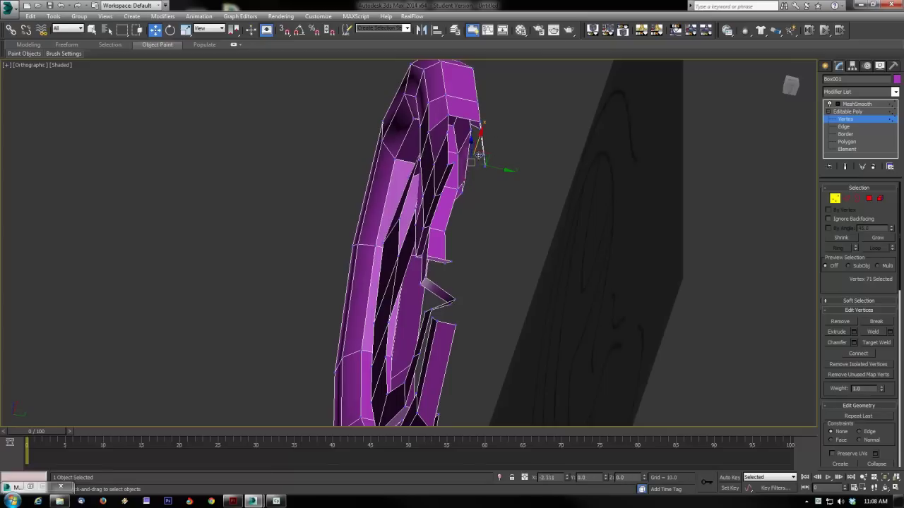
{"action": "left_click_drag", "start_coordinate": [474, 165], "coordinate": [483, 194]}
{"action": "middle_click_drag", "start_coordinate": [483, 195], "coordinate": [573, 261], "text": "alt"}
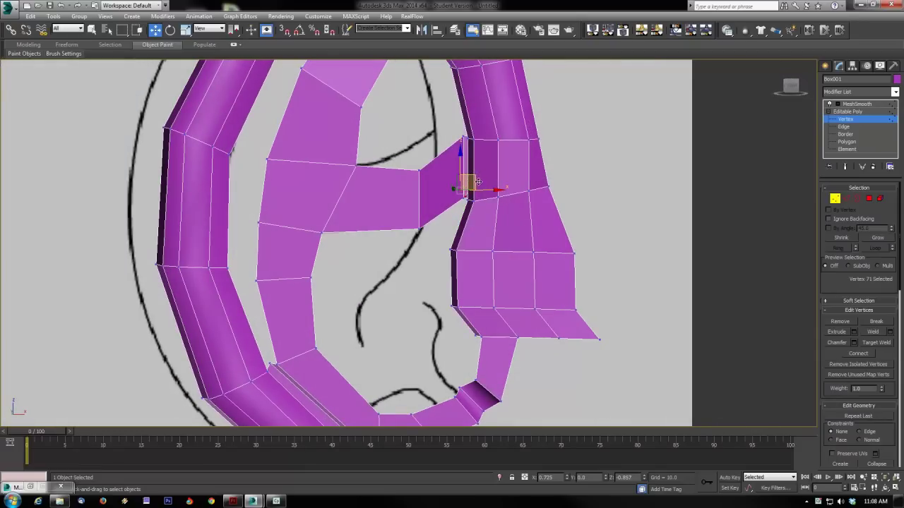
{"action": "left_click_drag", "start_coordinate": [478, 185], "coordinate": [481, 191]}
{"action": "left_click", "coordinate": [636, 308]}
{"action": "middle_click_drag", "start_coordinate": [640, 307], "coordinate": [616, 288]}
{"action": "scroll", "coordinate": [657, 320], "scroll_direction": "down", "scroll_amount": 2}
{"action": "scroll", "coordinate": [647, 289], "scroll_direction": "down", "scroll_amount": 5}
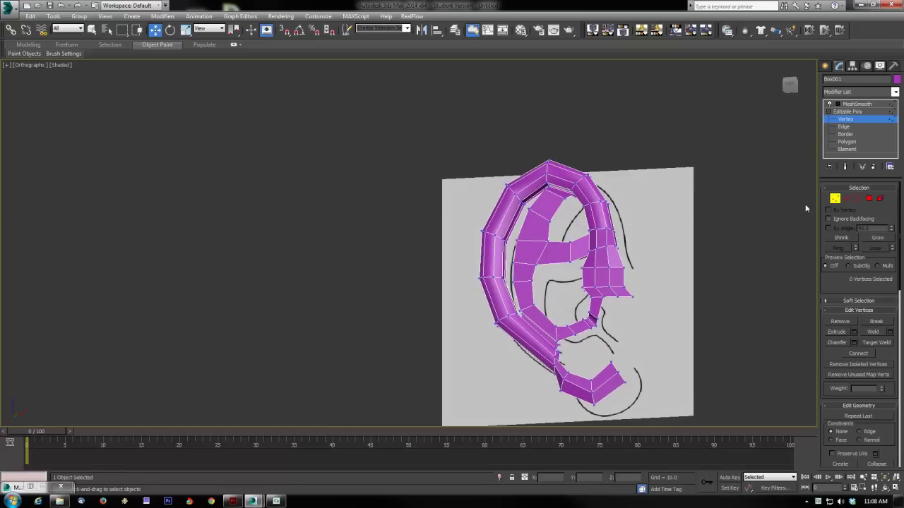
- Inspect the open borders and inner wall faces between the inner fold and the front part of the rim
{"action": "left_click", "coordinate": [858, 198]}
{"action": "mouse_move", "coordinate": [678, 225]}
{"action": "middle_mouse_down", "text": "alt"}
{"action": "mouse_move", "coordinate": [654, 224]}
{"action": "mouse_move", "coordinate": [683, 219]}
{"action": "middle_mouse_up", "text": "alt"}
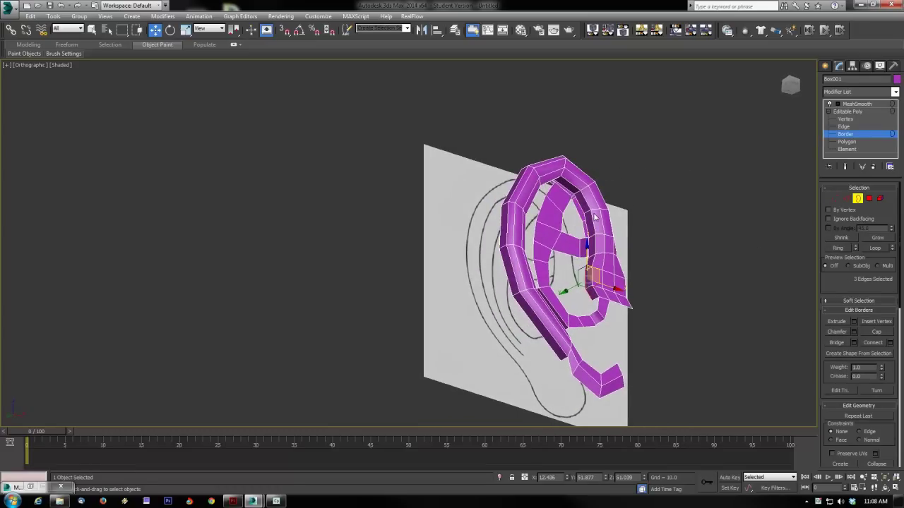
{"action": "scroll", "coordinate": [595, 217], "scroll_direction": "up", "scroll_amount": 6}
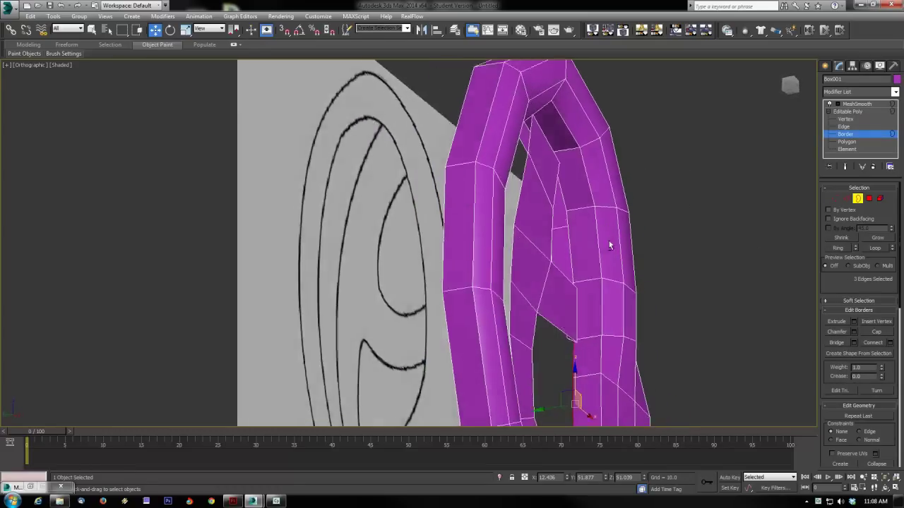
{"action": "middle_click_drag", "start_coordinate": [610, 245], "coordinate": [653, 280], "text": "alt"}
{"action": "scroll", "coordinate": [586, 262], "scroll_direction": "up", "scroll_amount": 6}
{"action": "scroll", "coordinate": [653, 282], "scroll_direction": "up", "scroll_amount": 1}
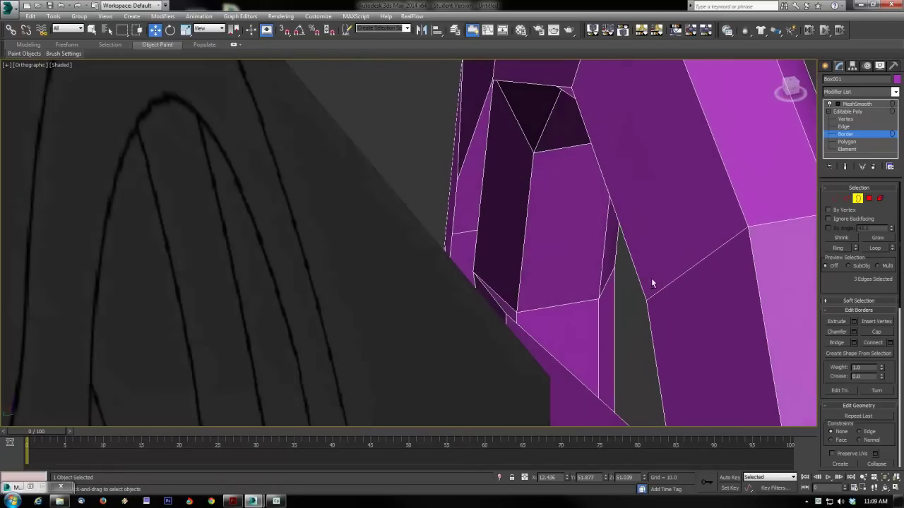
{"action": "scroll", "coordinate": [514, 241], "scroll_direction": "up", "scroll_amount": 1}
{"action": "left_click", "coordinate": [513, 241]}
{"action": "left_click", "coordinate": [846, 199]}
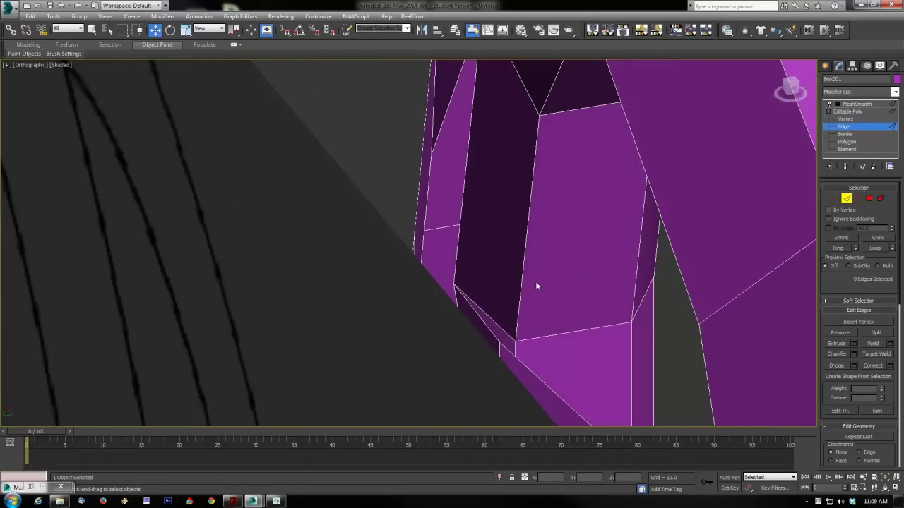
{"action": "left_click", "coordinate": [860, 199]}
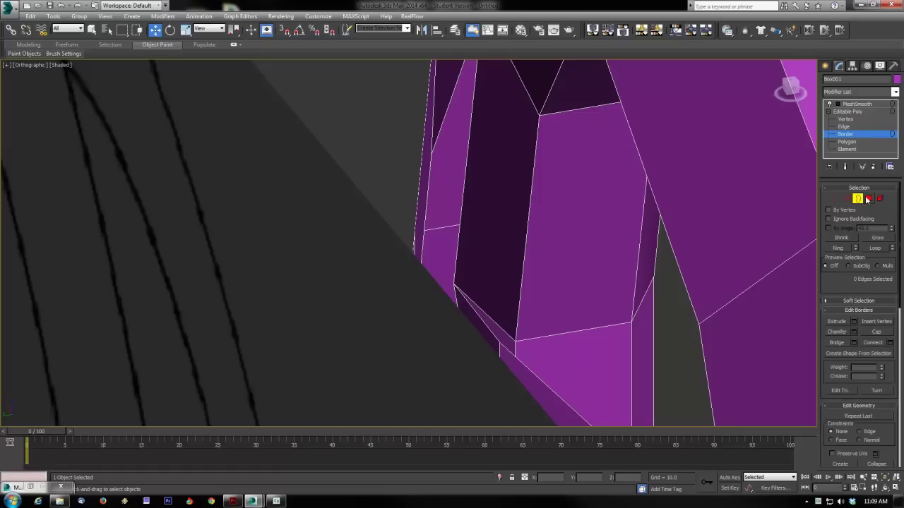
{"action": "left_click", "coordinate": [869, 198]}
{"action": "left_click", "coordinate": [492, 164]}
{"action": "left_click", "coordinate": [488, 337]}
{"action": "left_click", "coordinate": [499, 318]}
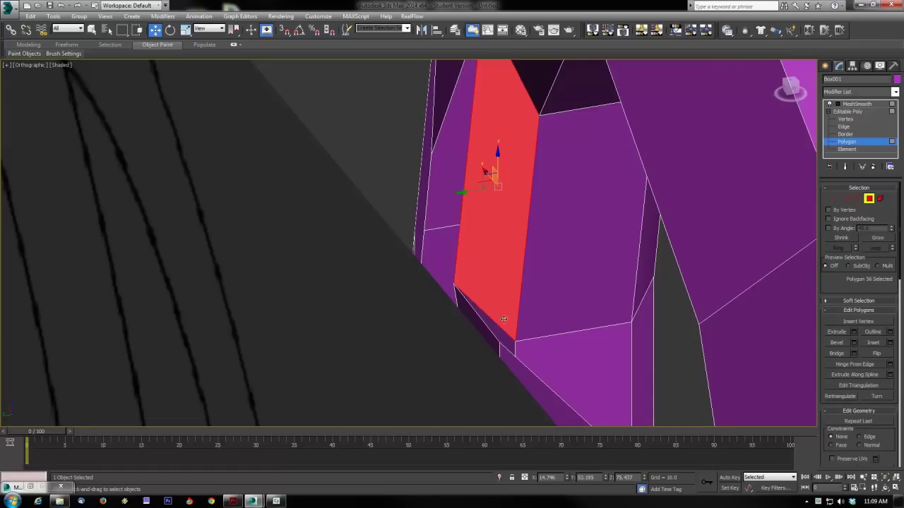
{"action": "middle_click_drag", "start_coordinate": [502, 321], "coordinate": [500, 297], "text": "alt"}
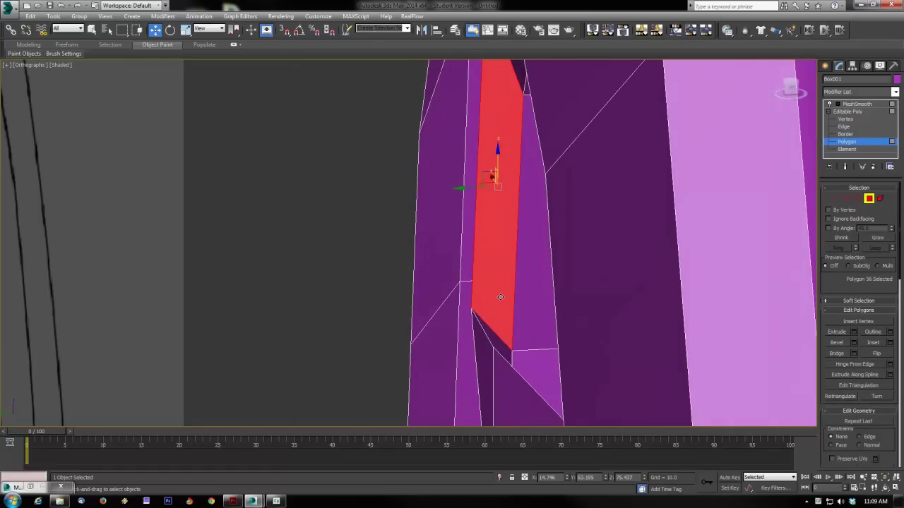
- Extrude the long back edge of the inner wall beside the fold's side branch to start a strip across the gap
{"action": "left_click", "coordinate": [847, 199]}
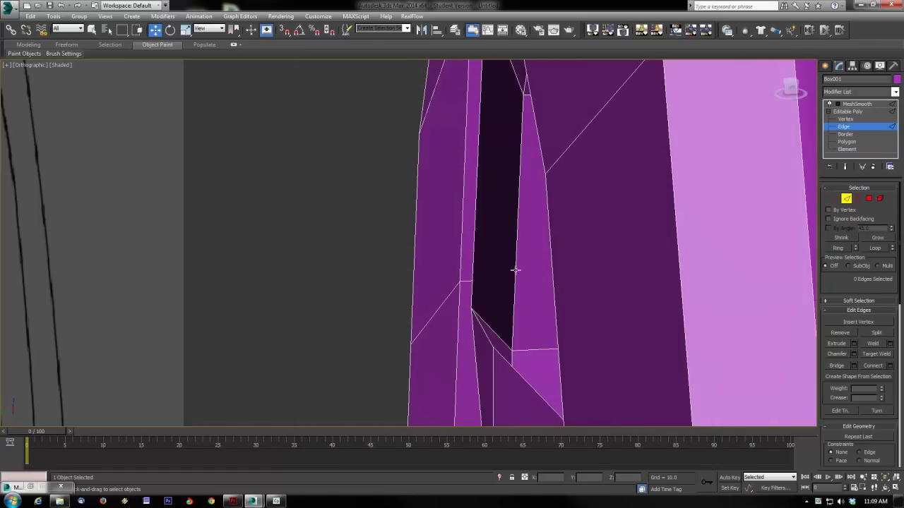
{"action": "left_click", "coordinate": [472, 259]}
{"action": "middle_click_drag", "start_coordinate": [472, 259], "coordinate": [502, 277], "text": "alt"}
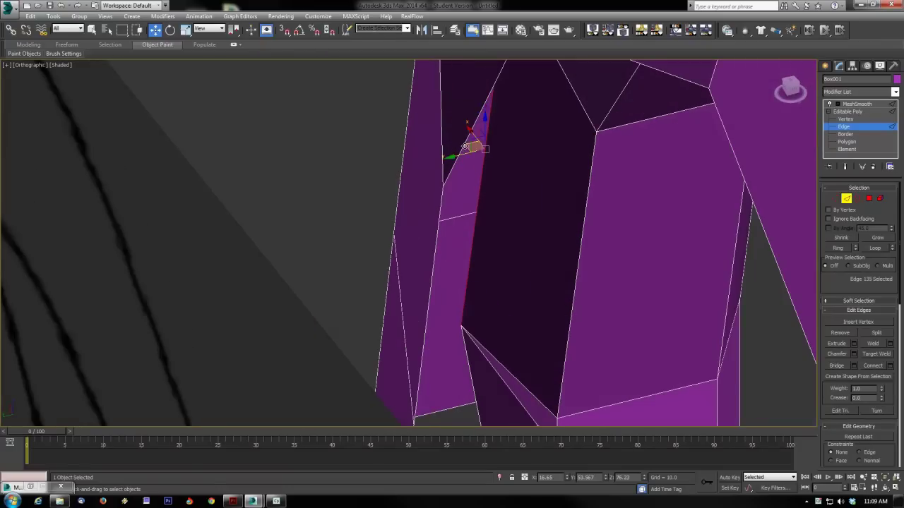
{"action": "left_click_drag", "start_coordinate": [464, 146], "coordinate": [544, 250], "text": "shift"}
{"action": "middle_click_drag", "start_coordinate": [545, 250], "coordinate": [635, 257], "text": "alt"}
- Weld the vertices at the lower end of the new strip to close its corner against the side branch
{"action": "left_click", "coordinate": [836, 199]}
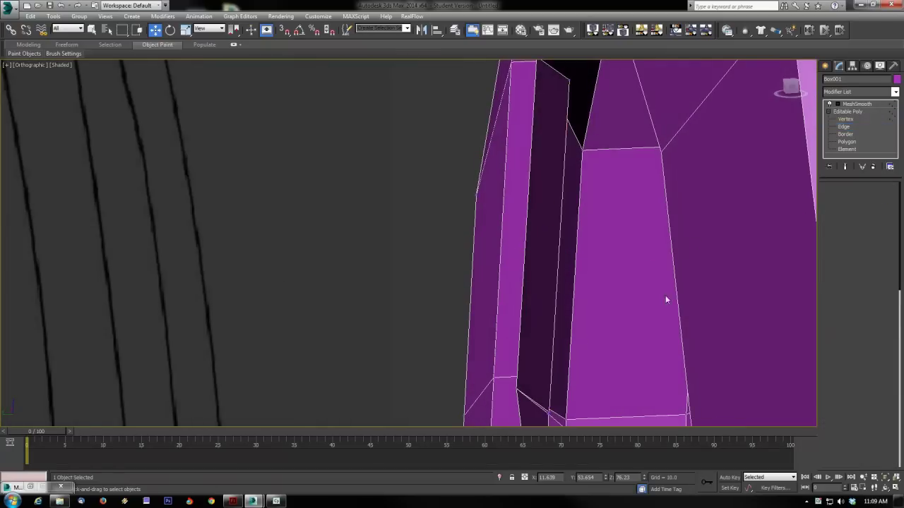
{"action": "middle_click_drag", "start_coordinate": [591, 336], "coordinate": [510, 318]}
{"action": "scroll", "coordinate": [548, 343], "scroll_direction": "up", "scroll_amount": 4}
{"action": "scroll", "coordinate": [533, 370], "scroll_direction": "up", "scroll_amount": 2}
{"action": "left_click", "coordinate": [538, 356]}
{"action": "left_click", "coordinate": [873, 334]}
- Move the new strip's upper vertex down along the inside of the rim's front
{"action": "scroll", "coordinate": [605, 240], "scroll_direction": "down", "scroll_amount": 3}
{"action": "middle_click_drag", "start_coordinate": [503, 264], "coordinate": [494, 171], "text": "alt"}
{"action": "scroll", "coordinate": [491, 164], "scroll_direction": "down", "scroll_amount": 3}
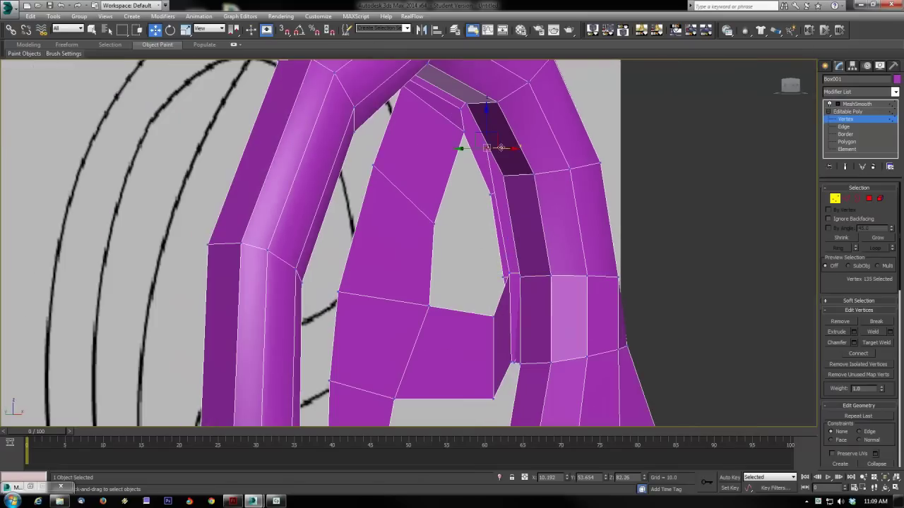
{"action": "middle_click_drag", "start_coordinate": [504, 172], "coordinate": [572, 172], "text": "alt"}
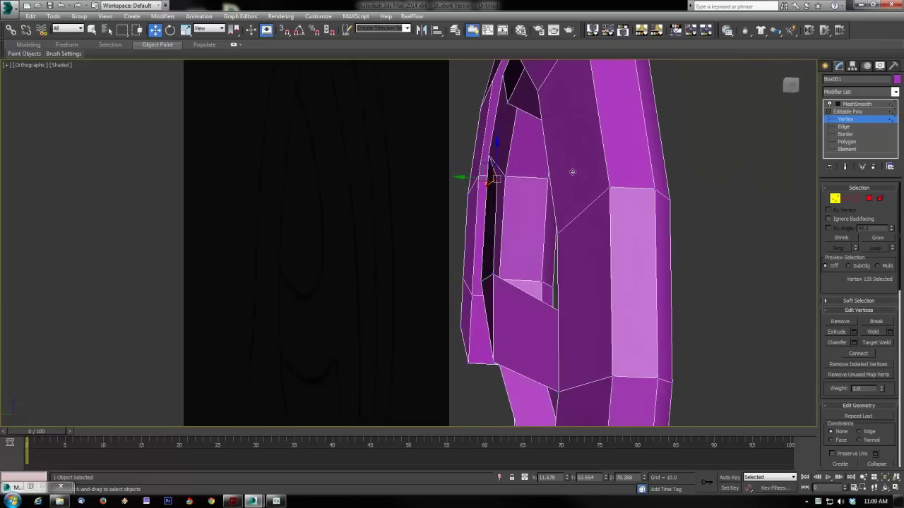
- Extrude the next wall edge above it, under the rim's upper front bend, to continue the inner strip
{"action": "key", "text": "2"}
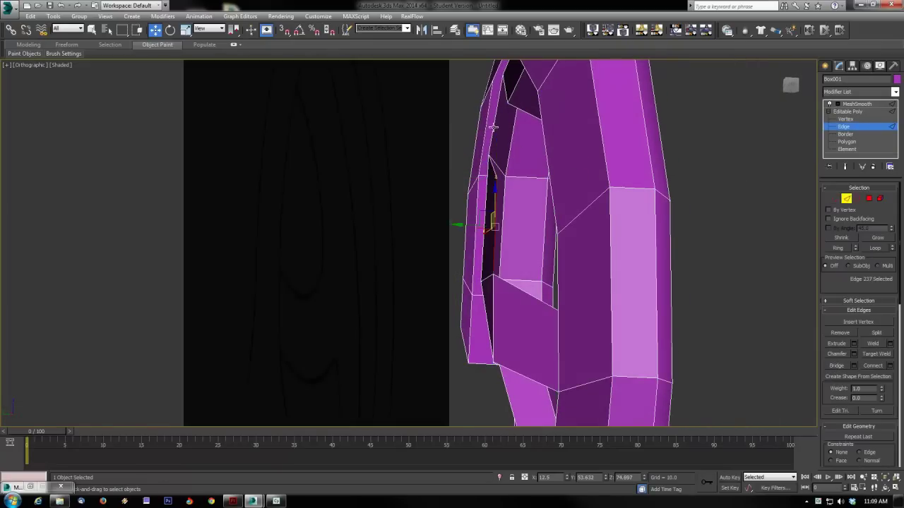
{"action": "middle_click_drag", "start_coordinate": [521, 162], "coordinate": [435, 239], "text": "alt"}
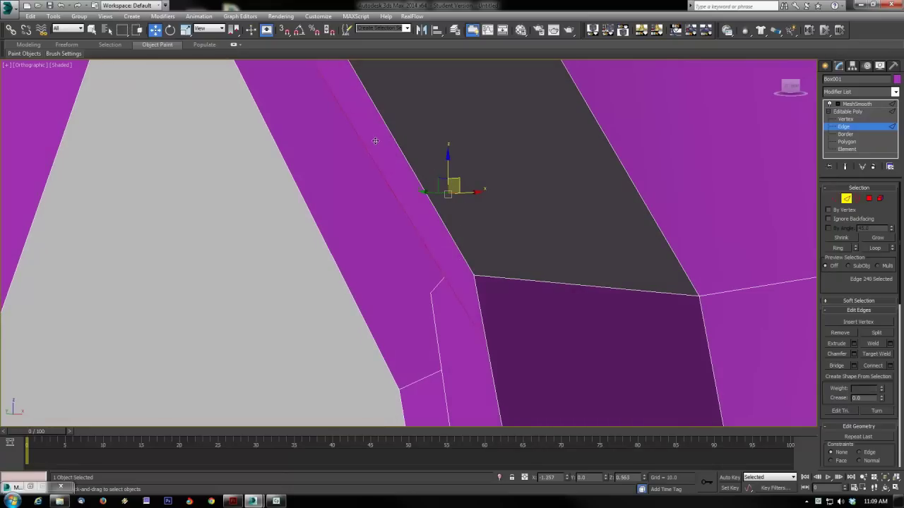
{"action": "middle_click_drag", "start_coordinate": [350, 140], "coordinate": [488, 253], "text": "alt"}
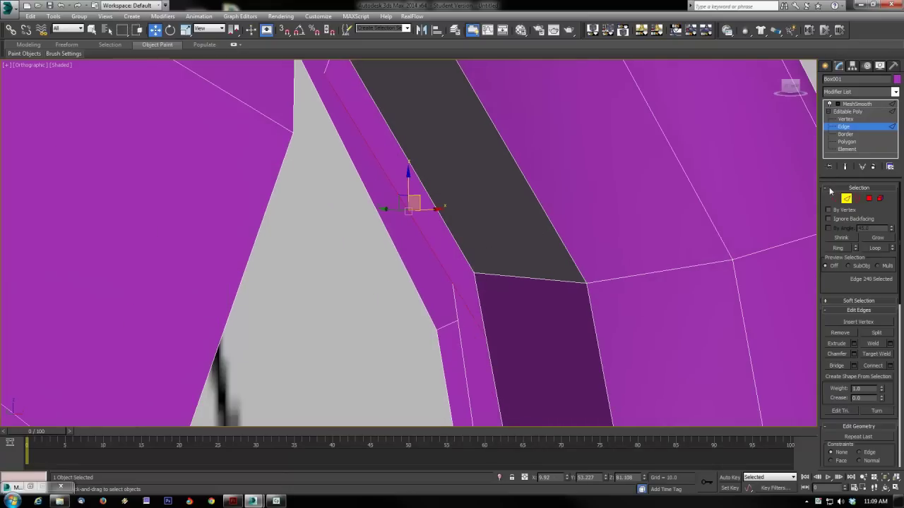
- Move the upper strip's end vertex up toward the corner where the inner fold meets the rim
{"action": "left_click", "coordinate": [835, 198]}
{"action": "middle_click_drag", "start_coordinate": [544, 174], "coordinate": [500, 221], "text": "alt"}
{"action": "scroll", "coordinate": [493, 272], "scroll_direction": "up", "scroll_amount": 2}
{"action": "left_click_drag", "start_coordinate": [485, 262], "coordinate": [395, 180]}
{"action": "left_click", "coordinate": [398, 176]}
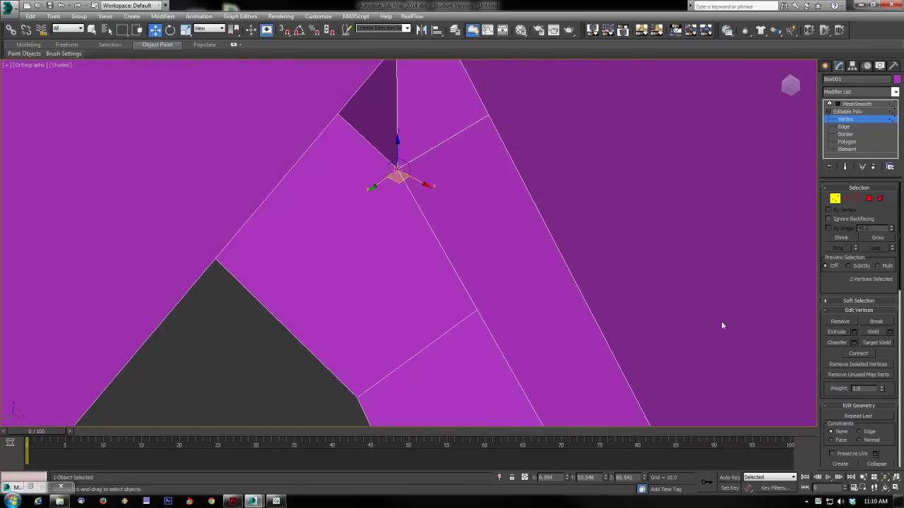
{"action": "middle_click_drag", "start_coordinate": [585, 331], "coordinate": [653, 368], "text": "alt"}
{"action": "scroll", "coordinate": [409, 243], "scroll_direction": "up", "scroll_amount": 2}
- Move the upper strip's free end vertex onto the corner at the top of the opening and weld the two vertices
{"action": "left_click", "coordinate": [455, 201]}
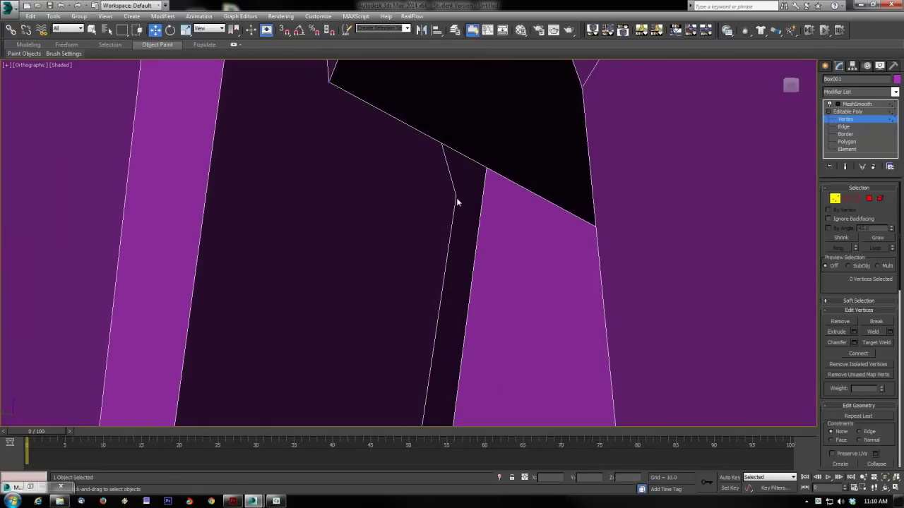
{"action": "left_click", "coordinate": [456, 198]}
{"action": "left_click_drag", "start_coordinate": [445, 182], "coordinate": [340, 80]}
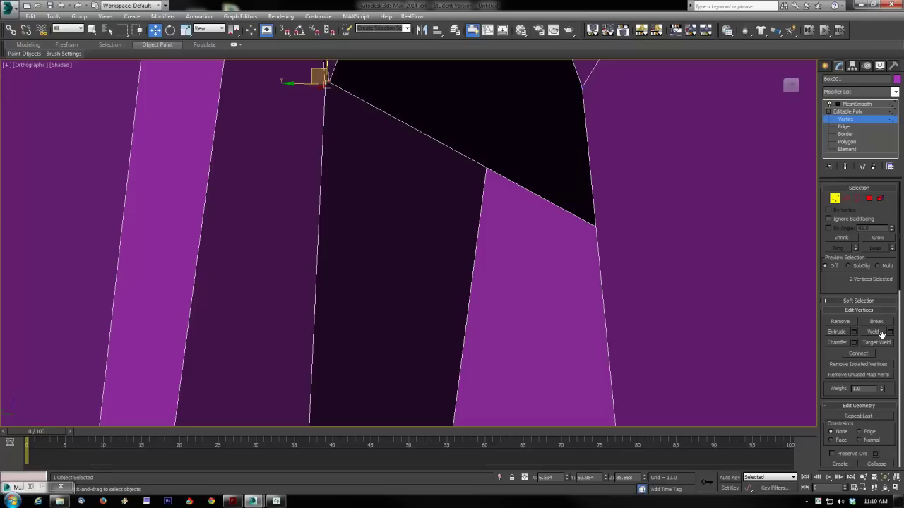
{"action": "left_click", "coordinate": [879, 332]}
{"action": "scroll", "coordinate": [452, 282], "scroll_direction": "down", "scroll_amount": 4}
{"action": "middle_click_drag", "start_coordinate": [583, 373], "coordinate": [608, 279]}
{"action": "scroll", "coordinate": [608, 278], "scroll_direction": "down", "scroll_amount": 4}
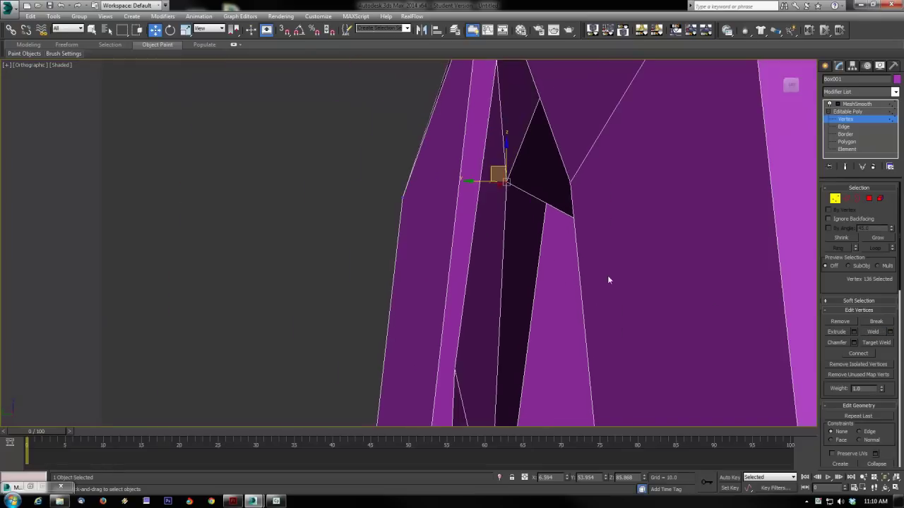
- Move the vertex where the two strip segments meet onto its neighbouring end vertex and weld them into one
{"action": "middle_click_drag", "start_coordinate": [684, 361], "coordinate": [616, 371], "text": "alt"}
{"action": "middle_click_drag", "start_coordinate": [616, 371], "coordinate": [606, 299]}
{"action": "scroll", "coordinate": [609, 282], "scroll_direction": "down", "scroll_amount": 5}
{"action": "middle_click_drag", "start_coordinate": [645, 339], "coordinate": [642, 283]}
{"action": "scroll", "coordinate": [609, 228], "scroll_direction": "up", "scroll_amount": 3}
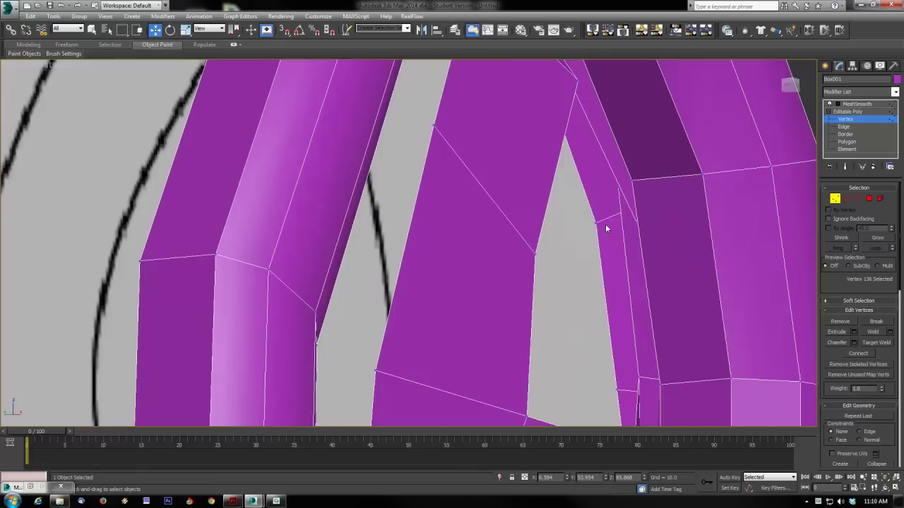
{"action": "middle_click_drag", "start_coordinate": [607, 228], "coordinate": [615, 228], "text": "alt"}
{"action": "left_click", "coordinate": [623, 223]}
{"action": "scroll", "coordinate": [623, 223], "scroll_direction": "up", "scroll_amount": 1}
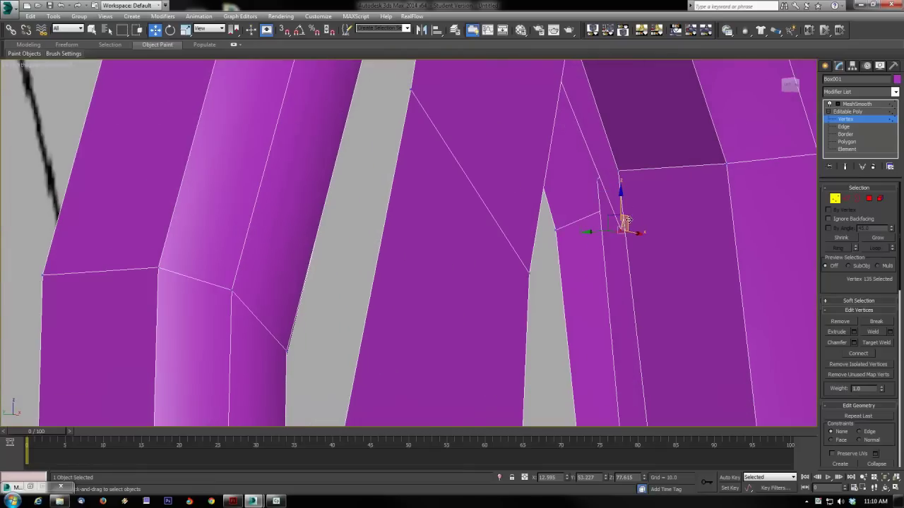
{"action": "middle_click_drag", "start_coordinate": [606, 171], "coordinate": [650, 247], "text": "alt"}
{"action": "scroll", "coordinate": [613, 225], "scroll_direction": "up", "scroll_amount": 2}
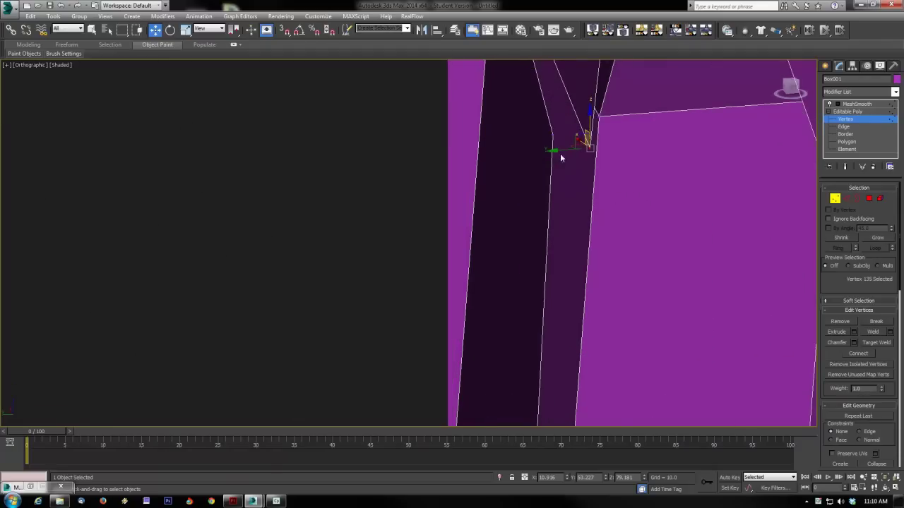
{"action": "left_click_drag", "start_coordinate": [560, 152], "coordinate": [564, 125]}
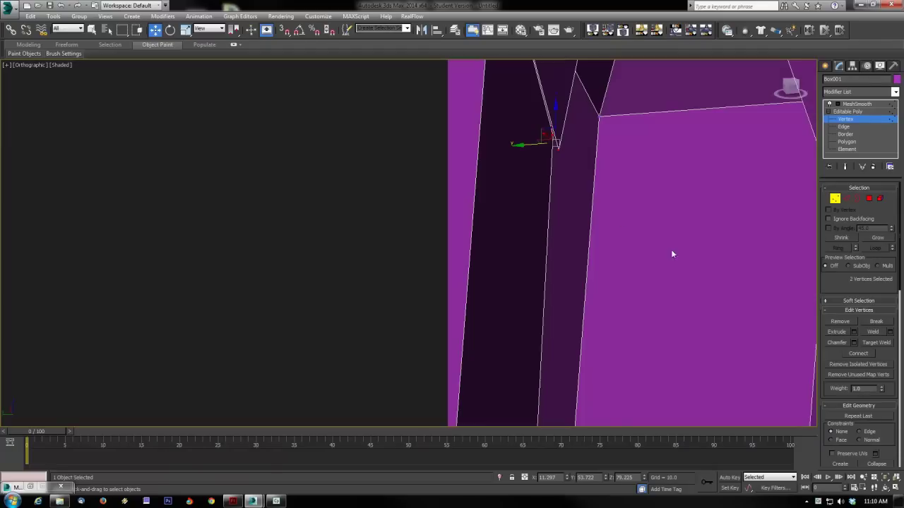
{"action": "left_click", "coordinate": [882, 334]}
{"action": "left_click", "coordinate": [640, 345]}
- Cap the seven-edge border of the triangular opening between the inner fold, its side branch and the rim's front
{"action": "middle_click_drag", "start_coordinate": [639, 345], "coordinate": [646, 325]}
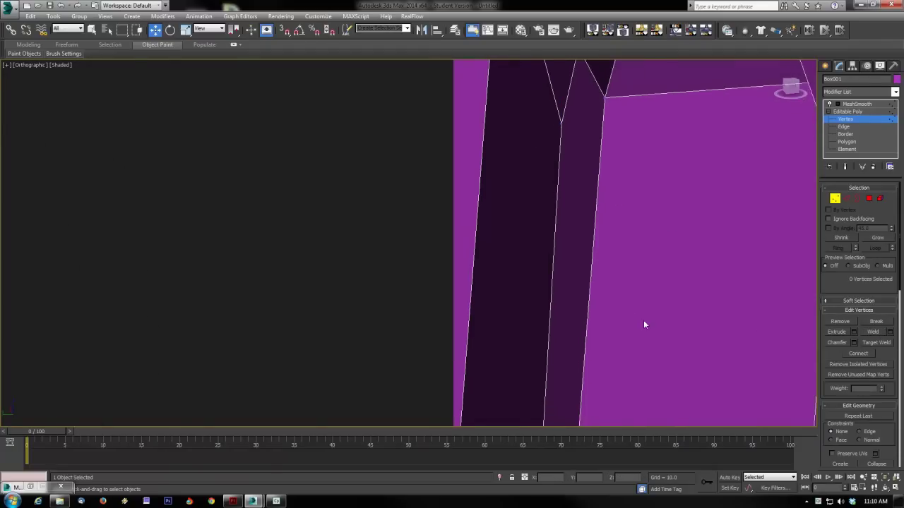
{"action": "scroll", "coordinate": [646, 325], "scroll_direction": "down", "scroll_amount": 3}
{"action": "middle_click_drag", "start_coordinate": [692, 349], "coordinate": [598, 327], "text": "alt"}
{"action": "middle_click_drag", "start_coordinate": [597, 327], "coordinate": [563, 302]}
{"action": "scroll", "coordinate": [563, 302], "scroll_direction": "down", "scroll_amount": 5}
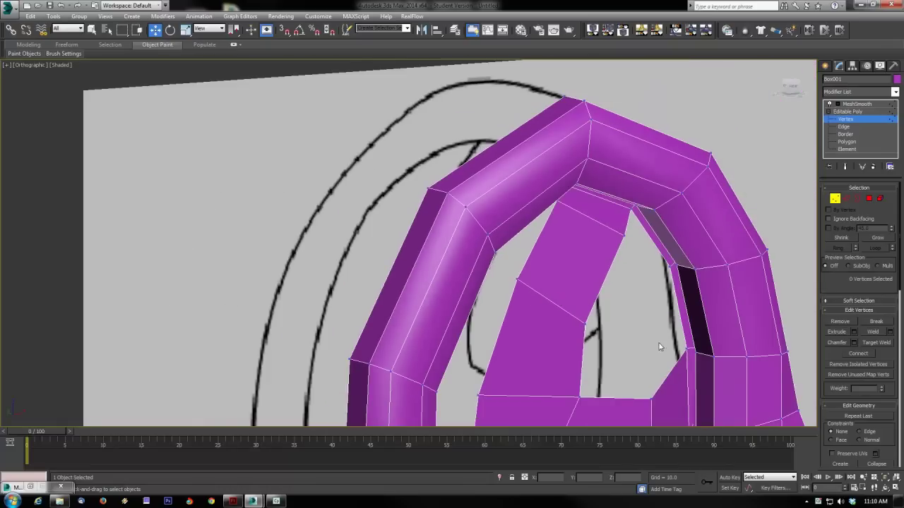
{"action": "middle_click_drag", "start_coordinate": [661, 346], "coordinate": [599, 291], "text": "alt"}
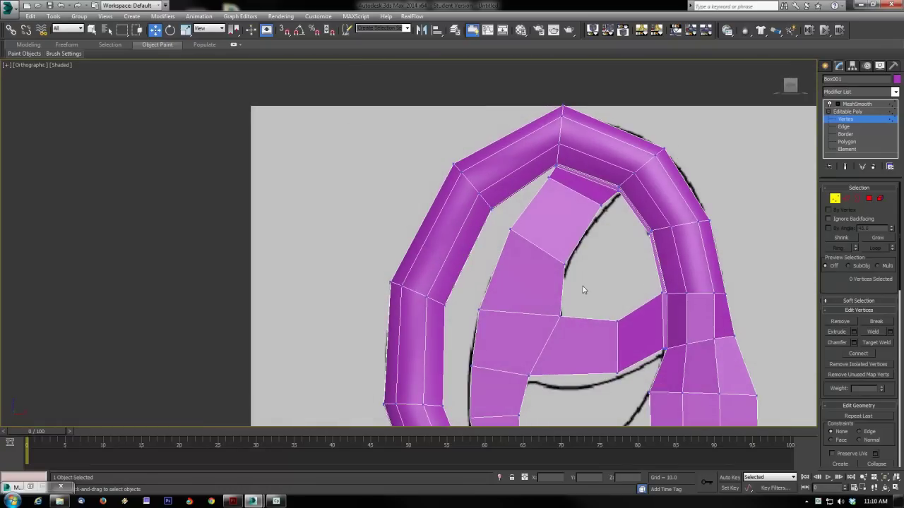
{"action": "left_click", "coordinate": [859, 199]}
{"action": "left_click", "coordinate": [661, 262]}
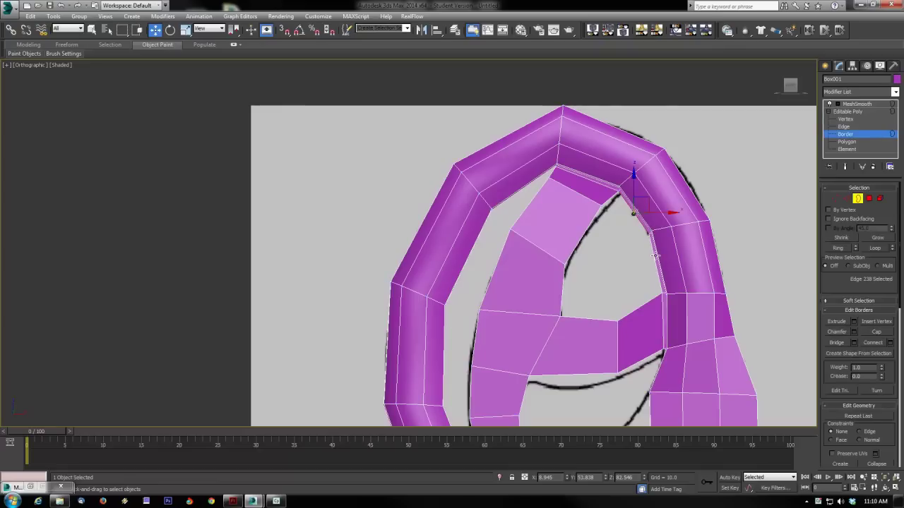
{"action": "left_click", "coordinate": [654, 256]}
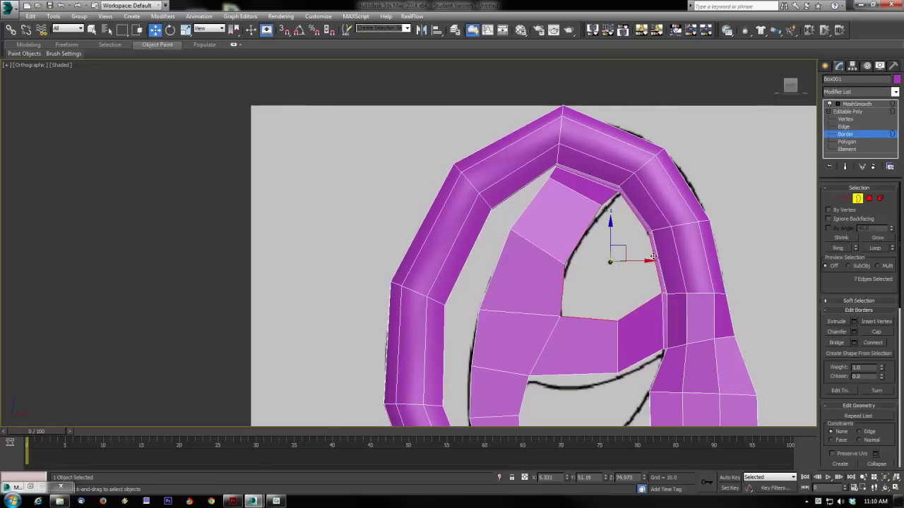
{"action": "left_click", "coordinate": [876, 333]}
- Connect the cap's vertex at the rim's front bend to the vertex at the fold's inner corner with an edge
{"action": "middle_click_drag", "start_coordinate": [668, 346], "coordinate": [671, 319], "text": "alt"}
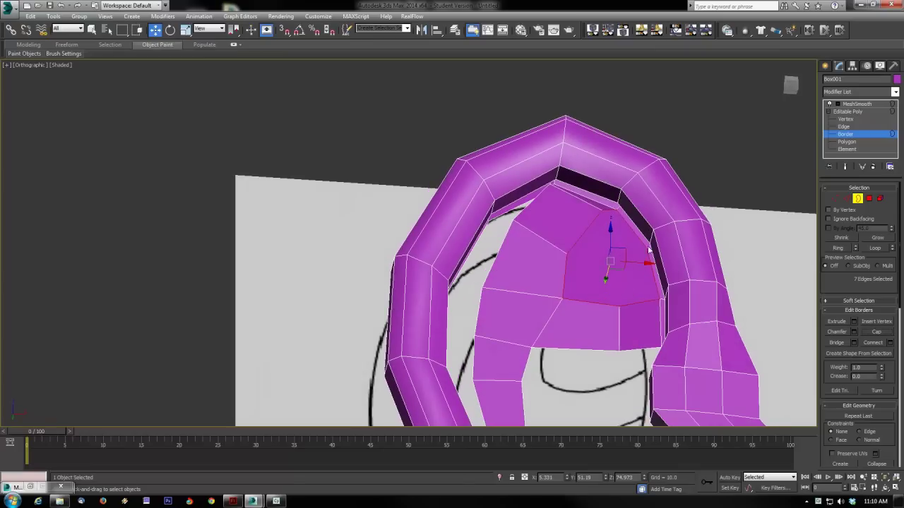
{"action": "left_click", "coordinate": [835, 198]}
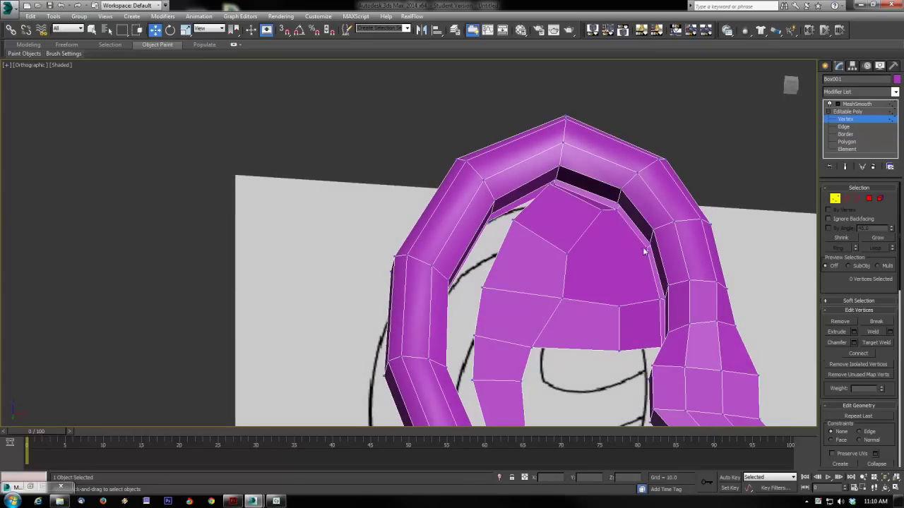
{"action": "left_click", "coordinate": [644, 248]}
{"action": "left_click", "coordinate": [562, 298], "text": "ctrl"}
{"action": "left_click", "coordinate": [858, 353]}
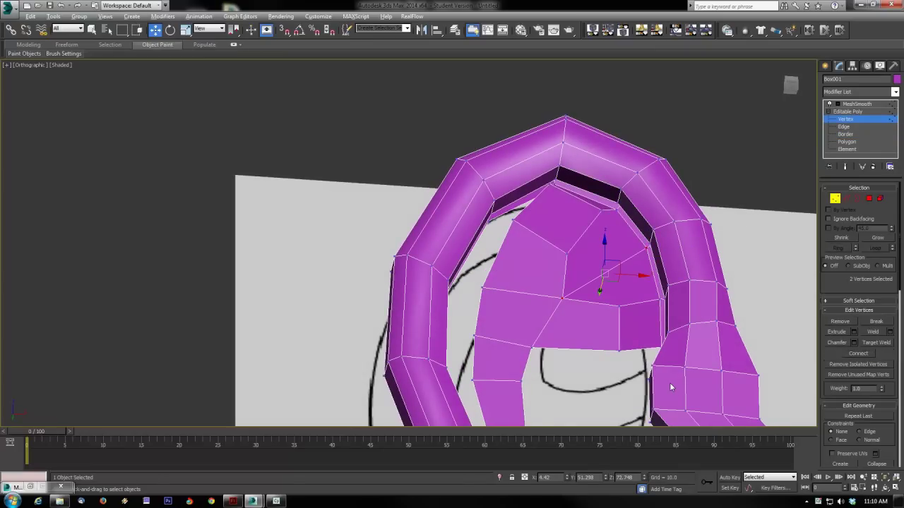
- Move the two vertices of the wall's middle vertical edge towards the inner fold, matching the reference curve
{"action": "middle_click_drag", "start_coordinate": [671, 387], "coordinate": [664, 411], "text": "alt"}
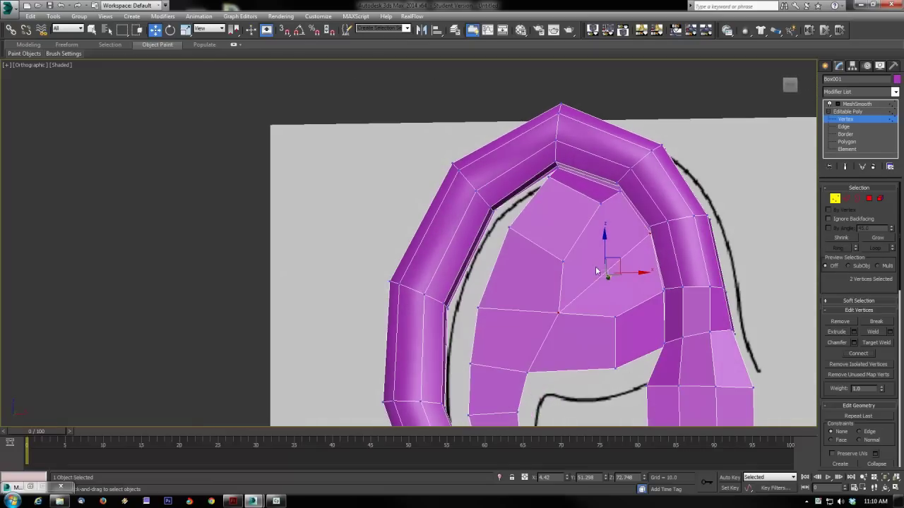
{"action": "middle_click_drag", "start_coordinate": [613, 337], "coordinate": [644, 373], "text": "alt"}
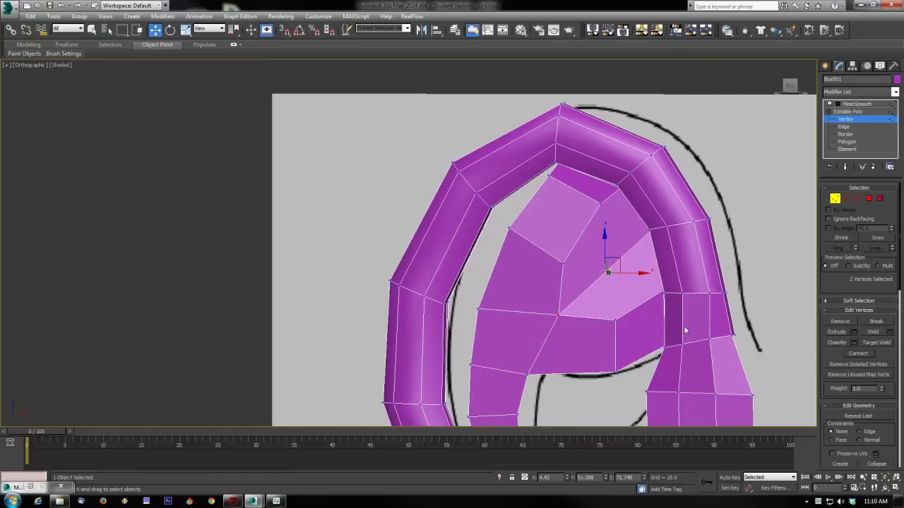
{"action": "key", "text": "alt+w"}
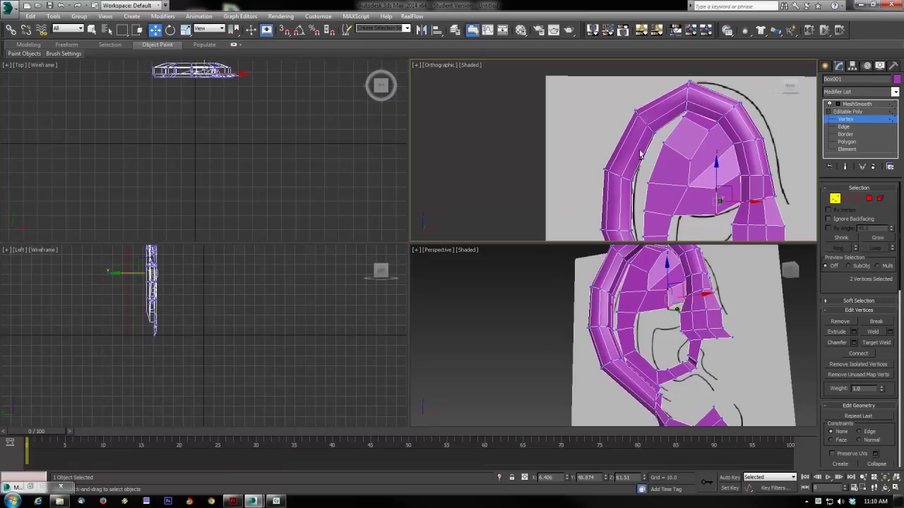
{"action": "right_click", "coordinate": [679, 175]}
{"action": "key", "text": "alt+w"}
{"action": "scroll", "coordinate": [590, 280], "scroll_direction": "up", "scroll_amount": 3}
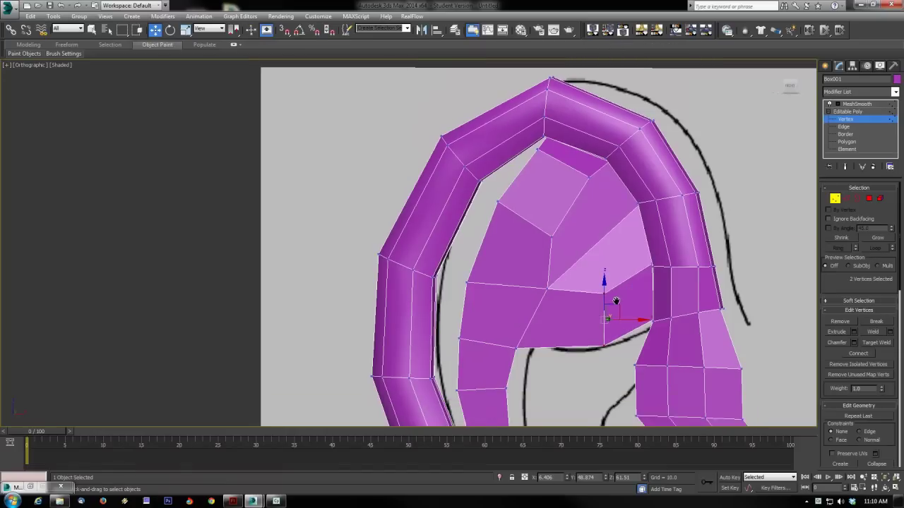
{"action": "mouse_move", "coordinate": [602, 322]}
{"action": "left_mouse_down"}
{"action": "mouse_move", "coordinate": [587, 308]}
{"action": "mouse_move", "coordinate": [596, 312]}
{"action": "left_mouse_up"}
- Connect the upper and lower edges of the wall face beside the rim, and shift the new edge to follow the reference curve
{"action": "left_click", "coordinate": [846, 199]}
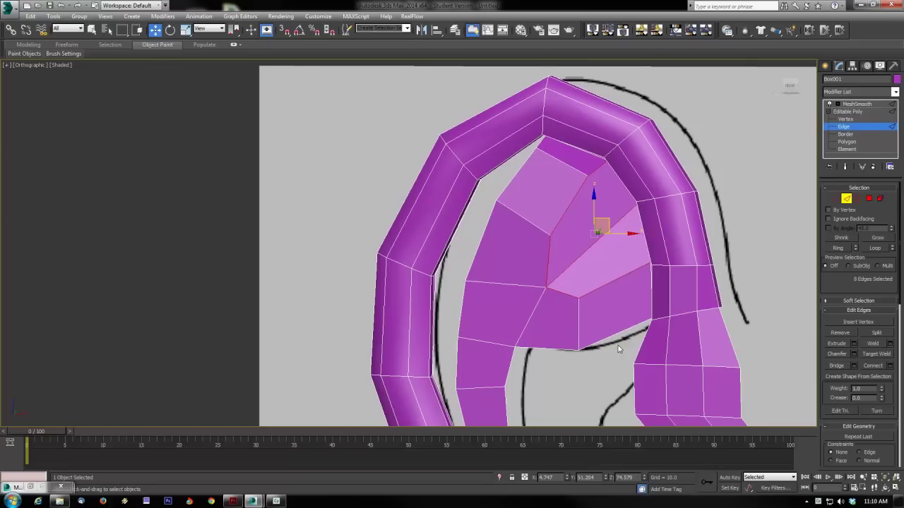
{"action": "left_click", "coordinate": [623, 330]}
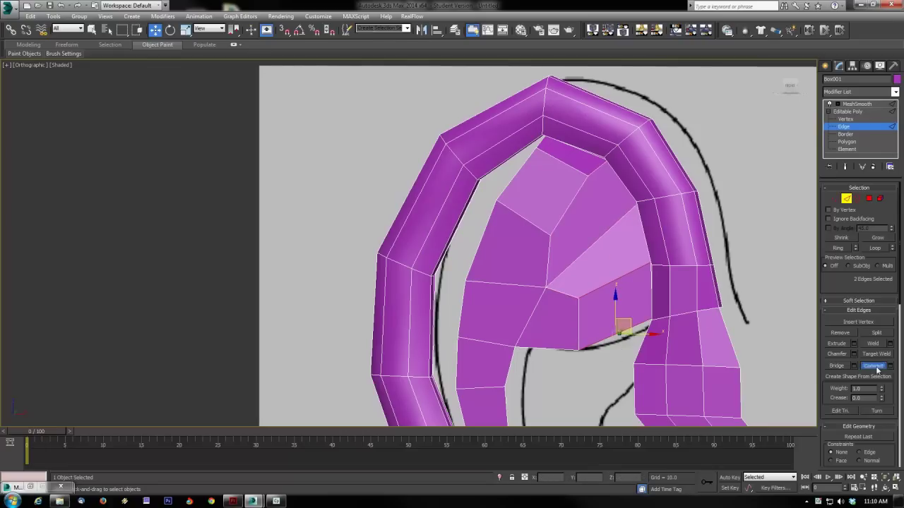
{"action": "left_click", "coordinate": [874, 366]}
{"action": "left_click_drag", "start_coordinate": [631, 296], "coordinate": [621, 319]}
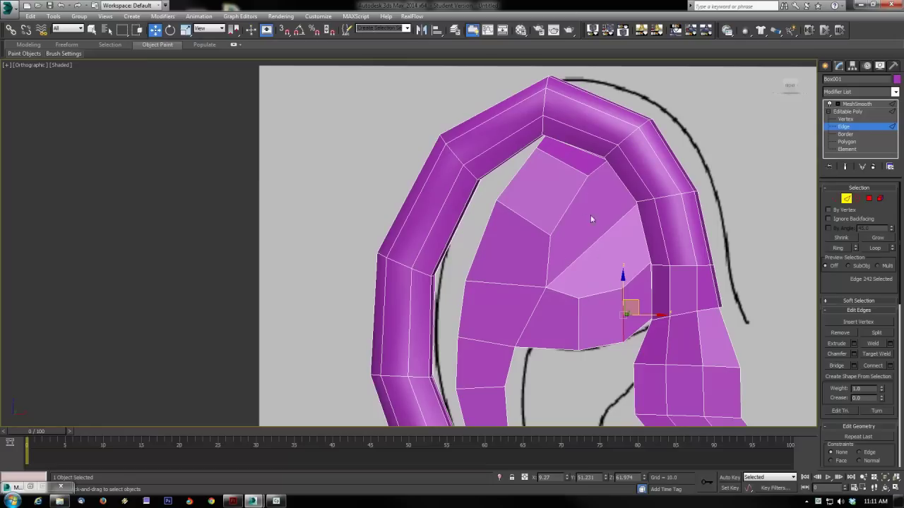
- Cut an edge from the new edge's upper end to the cap's top corner, and another from the neighbouring bend vertex to the fold's inner corner
{"action": "scroll", "coordinate": [576, 192], "scroll_direction": "up", "scroll_amount": 2}
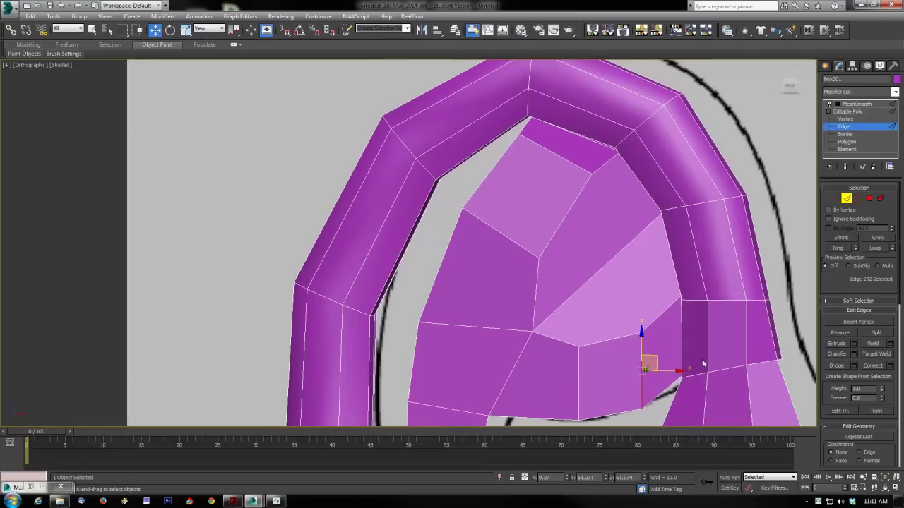
{"action": "scroll", "coordinate": [702, 364], "scroll_direction": "down", "scroll_amount": 3}
{"action": "mouse_move", "coordinate": [725, 347]}
{"action": "middle_mouse_down", "text": "alt"}
{"action": "mouse_move", "coordinate": [720, 324]}
{"action": "mouse_move", "coordinate": [708, 369]}
{"action": "middle_mouse_up", "text": "alt"}
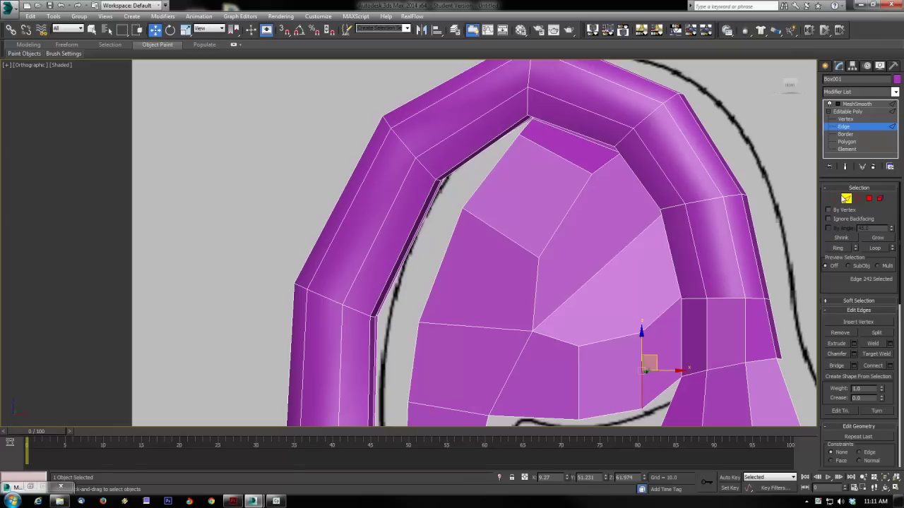
{"action": "scroll", "coordinate": [846, 200], "scroll_direction": "down", "scroll_amount": 5}
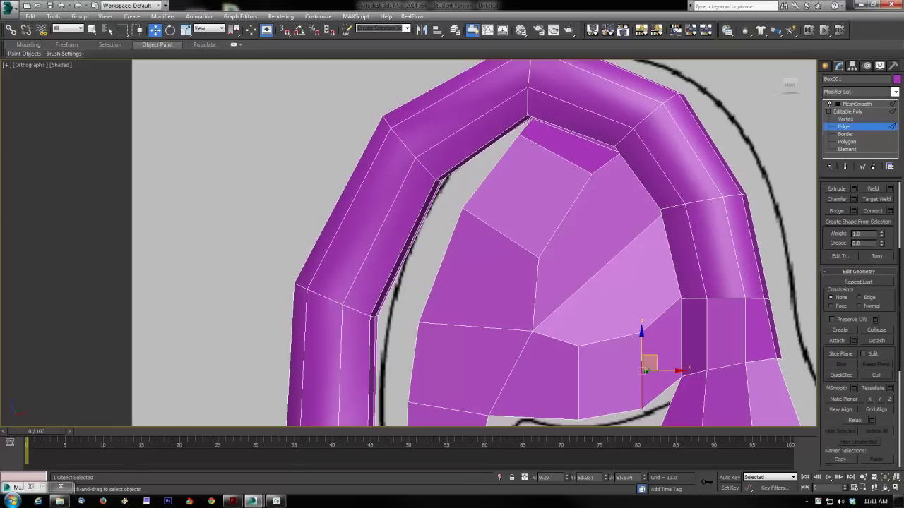
{"action": "left_click", "coordinate": [877, 375]}
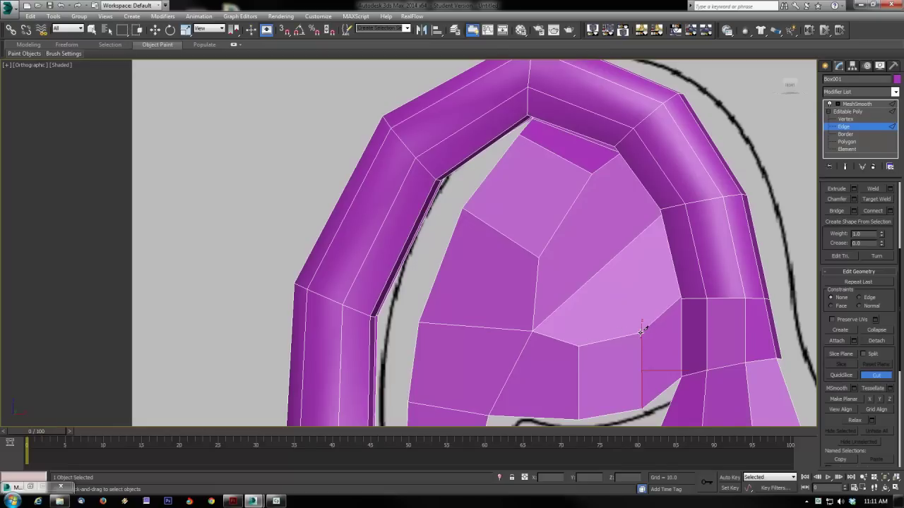
{"action": "left_click", "coordinate": [618, 254]}
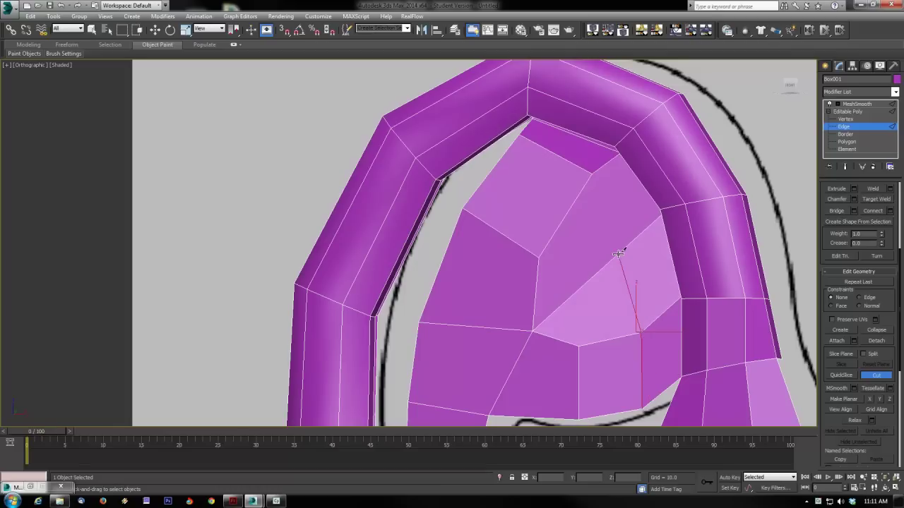
{"action": "left_click", "coordinate": [592, 173]}
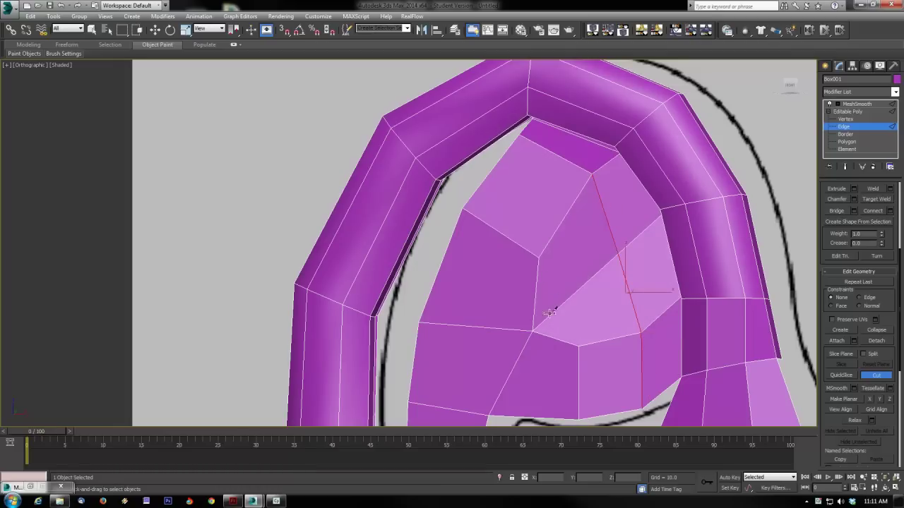
{"action": "left_click", "coordinate": [538, 256]}
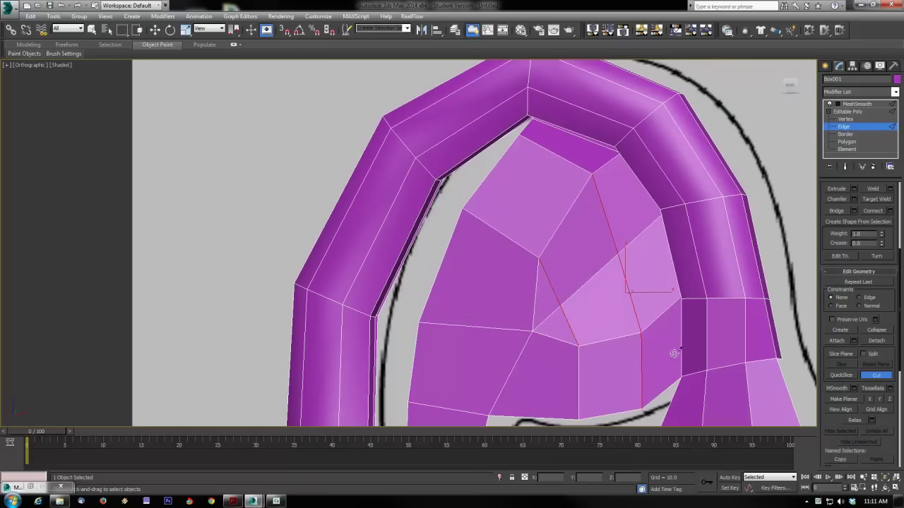
{"action": "middle_click_drag", "start_coordinate": [675, 353], "coordinate": [687, 323], "text": "alt"}
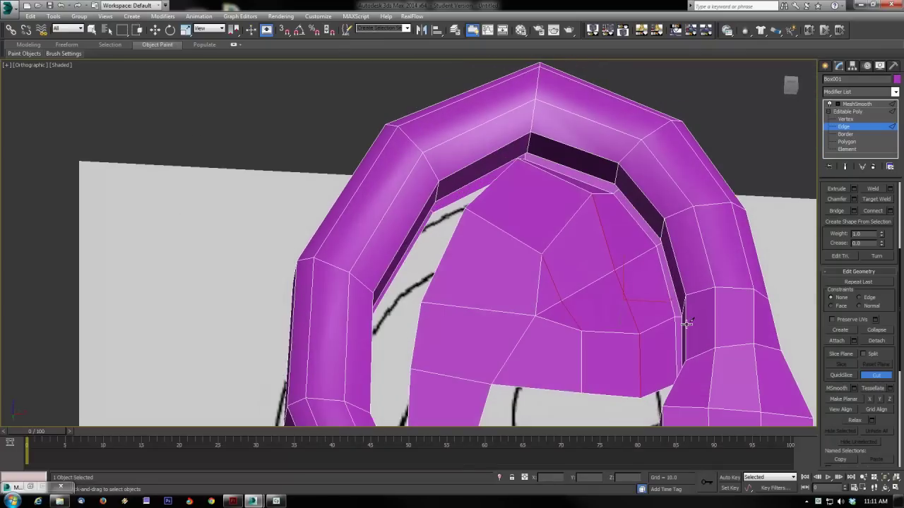
{"action": "scroll", "coordinate": [687, 323], "scroll_direction": "up", "scroll_amount": 2}
{"action": "right_click", "coordinate": [686, 323]}
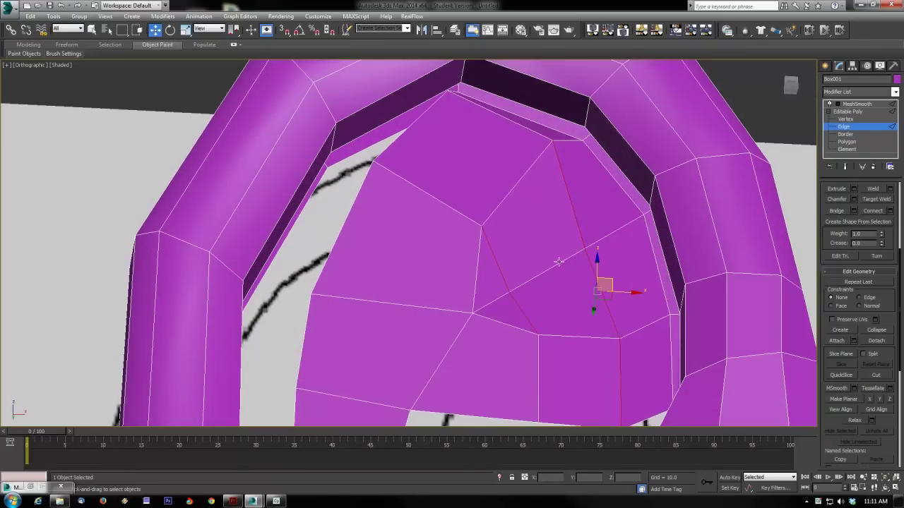
- Push the two segments of the cap's diagonal edge nearest the rim deeper into the ear
{"action": "left_click", "coordinate": [580, 259]}
{"action": "left_click", "coordinate": [603, 238], "text": "ctrl"}
{"action": "middle_click_drag", "start_coordinate": [602, 249], "coordinate": [601, 212], "text": "alt"}
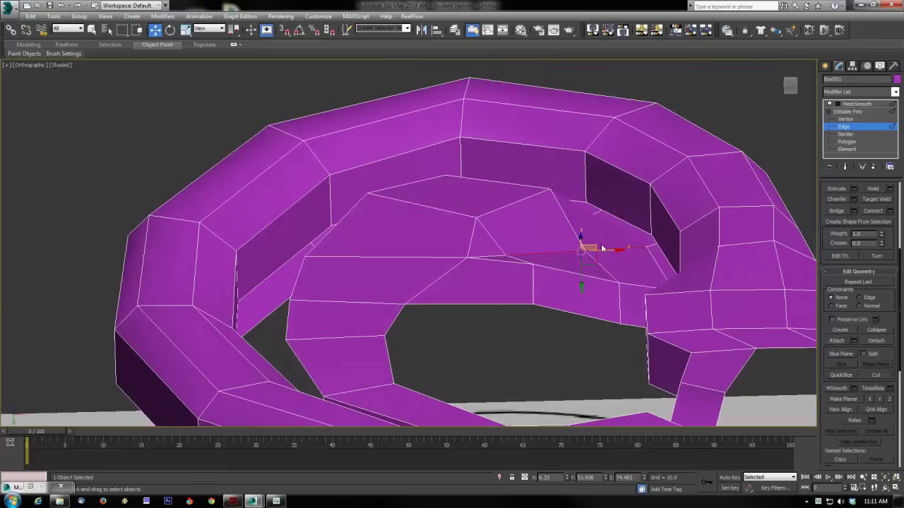
{"action": "left_click_drag", "start_coordinate": [578, 278], "coordinate": [577, 299]}
{"action": "middle_click_drag", "start_coordinate": [592, 265], "coordinate": [627, 307], "text": "alt"}
- Shift the diagonal's rim-side vertex closer to the rim wall and push the two vertices cut into the diagonal slightly deeper
{"action": "left_click", "coordinate": [845, 118]}
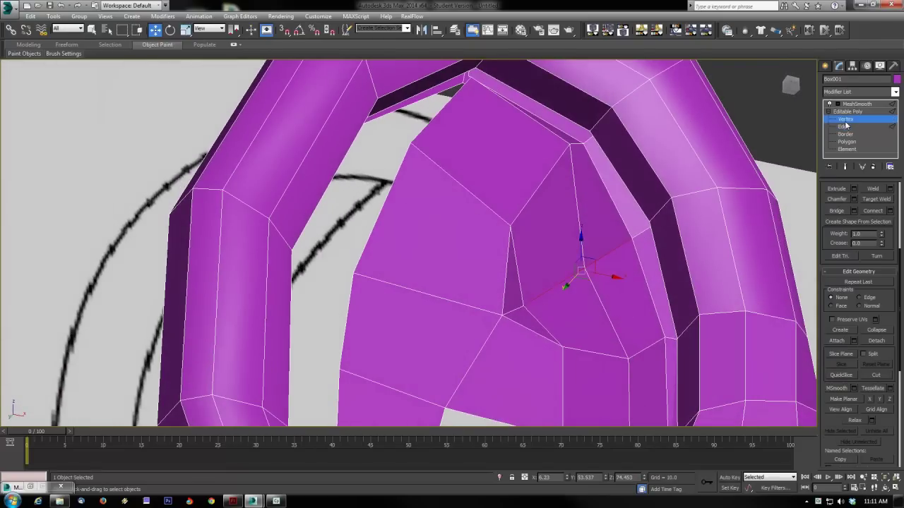
{"action": "left_click", "coordinate": [631, 239]}
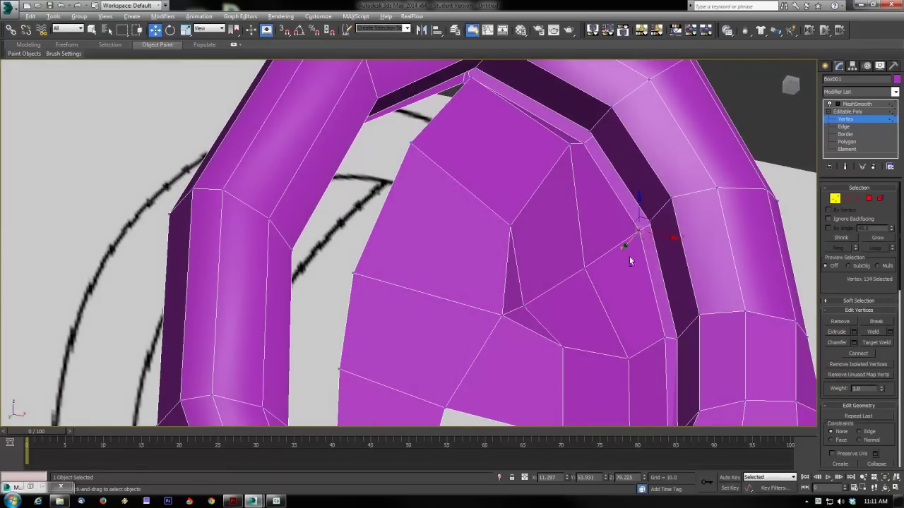
{"action": "middle_click_drag", "start_coordinate": [624, 246], "coordinate": [601, 245], "text": "alt"}
{"action": "scroll", "coordinate": [602, 245], "scroll_direction": "up", "scroll_amount": 3}
{"action": "left_click", "coordinate": [579, 271]}
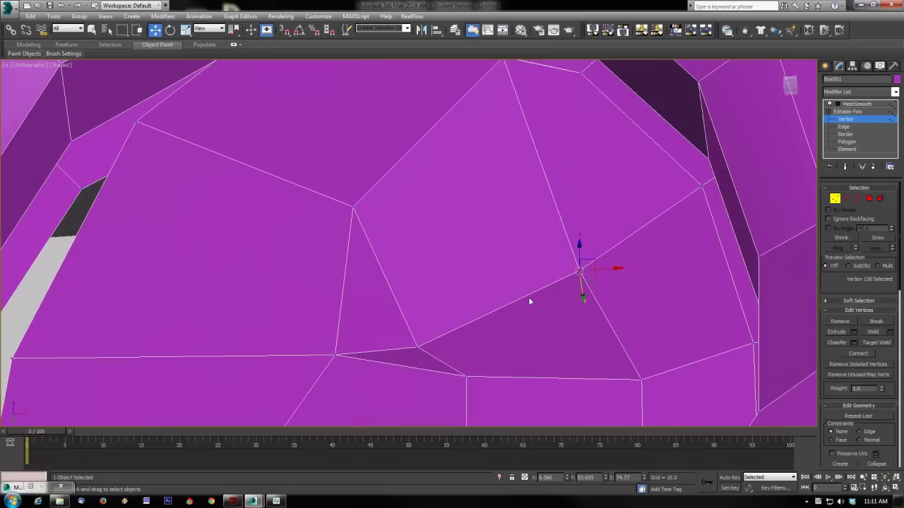
{"action": "left_click", "coordinate": [418, 348], "text": "ctrl"}
{"action": "middle_click_drag", "start_coordinate": [497, 346], "coordinate": [498, 344], "text": "alt"}
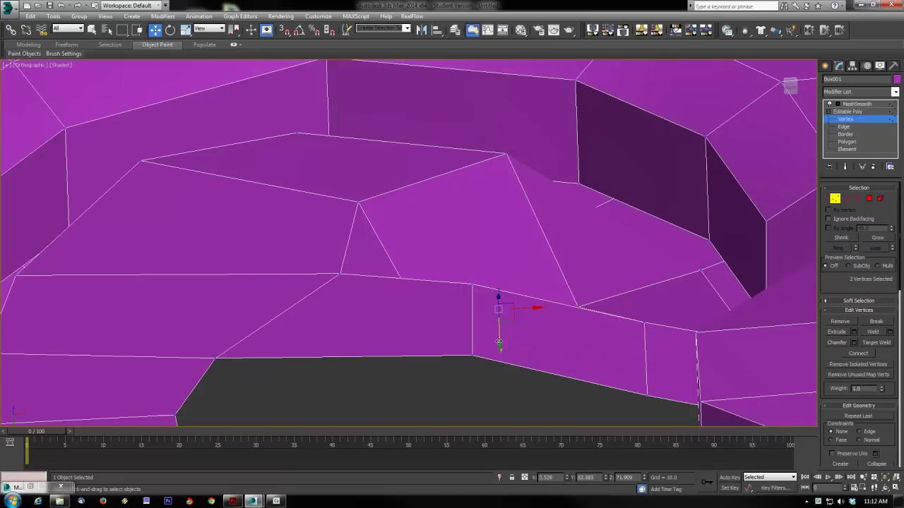
{"action": "left_click_drag", "start_coordinate": [497, 353], "coordinate": [498, 363]}
{"action": "middle_click_drag", "start_coordinate": [504, 331], "coordinate": [466, 377], "text": "alt"}
{"action": "scroll", "coordinate": [501, 356], "scroll_direction": "down", "scroll_amount": 4}
{"action": "scroll", "coordinate": [461, 358], "scroll_direction": "up", "scroll_amount": 3}
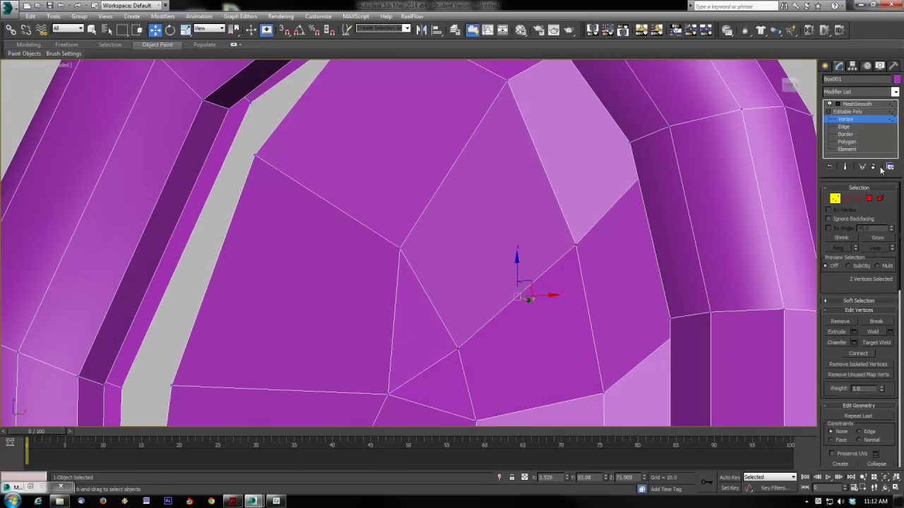
- Remove the short diagonal edge between the fold's inner corner and the nearest cut vertex
{"action": "left_click", "coordinate": [847, 199]}
{"action": "left_click", "coordinate": [437, 364]}
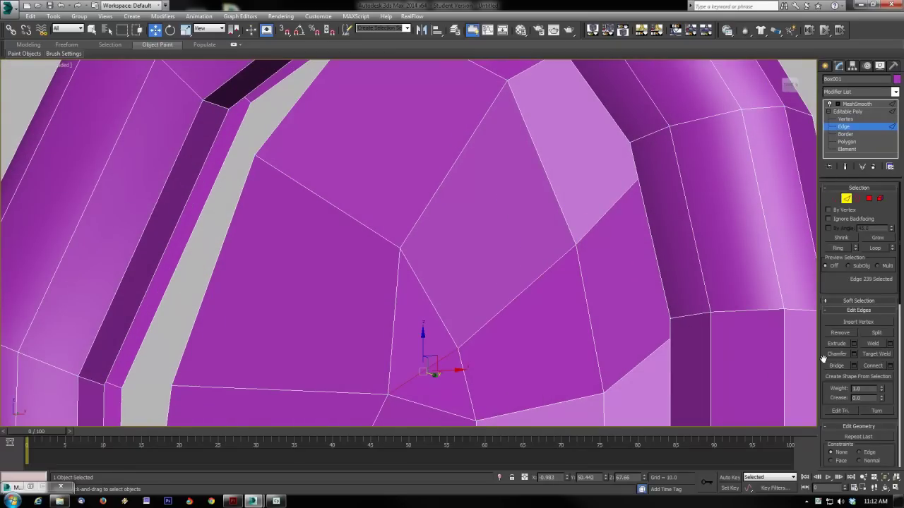
{"action": "left_click", "coordinate": [535, 347]}
{"action": "scroll", "coordinate": [494, 322], "scroll_direction": "down", "scroll_amount": 4}
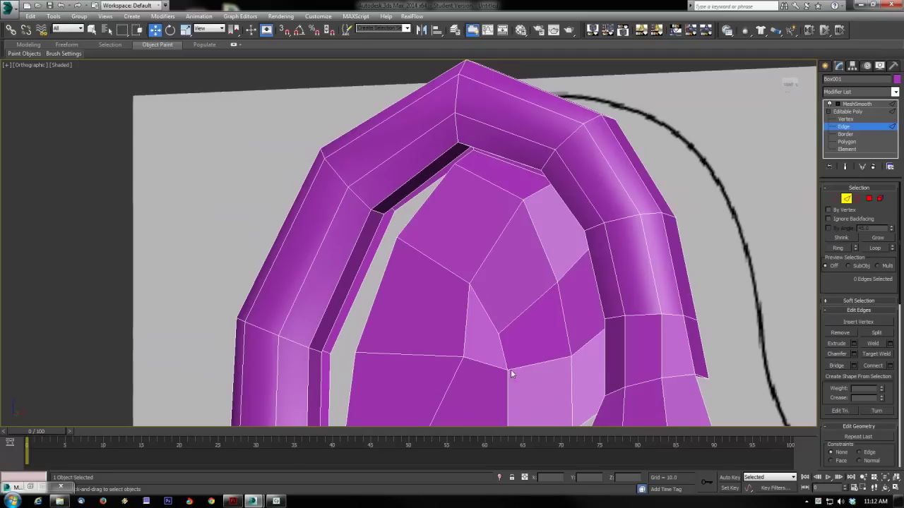
{"action": "middle_click_drag", "start_coordinate": [512, 374], "coordinate": [477, 363], "text": "alt"}
{"action": "scroll", "coordinate": [478, 363], "scroll_direction": "up", "scroll_amount": 2}
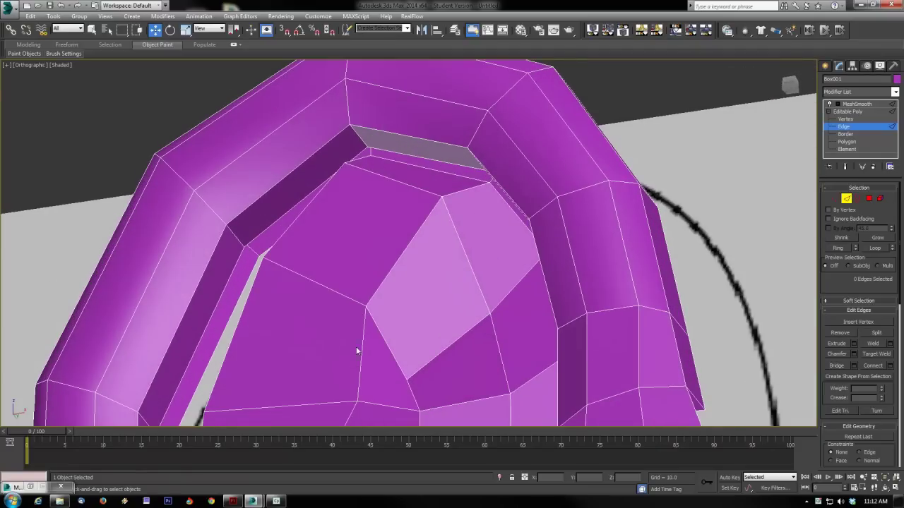
{"action": "scroll", "coordinate": [356, 350], "scroll_direction": "down", "scroll_amount": 4}
- Examine the gap between the inner fold and the rim from the side and back of the ear
{"action": "mouse_move", "coordinate": [357, 350]}
{"action": "middle_mouse_down", "text": "alt"}
{"action": "mouse_move", "coordinate": [395, 291]}
{"action": "mouse_move", "coordinate": [450, 357]}
{"action": "mouse_move", "coordinate": [429, 353]}
{"action": "mouse_move", "coordinate": [495, 287]}
{"action": "mouse_move", "coordinate": [523, 294]}
{"action": "mouse_move", "coordinate": [526, 308]}
{"action": "mouse_move", "coordinate": [421, 220]}
{"action": "mouse_move", "coordinate": [516, 389]}
{"action": "middle_mouse_up", "text": "alt"}
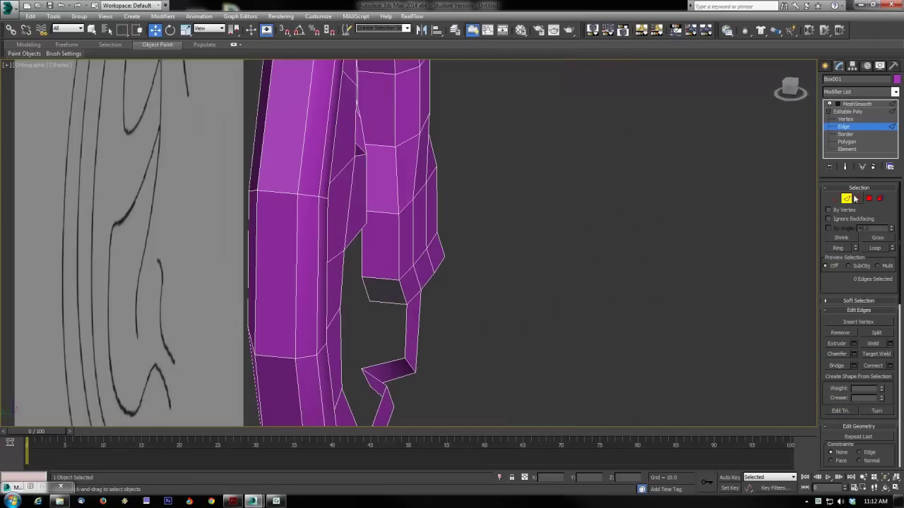
{"action": "left_click", "coordinate": [857, 199]}
{"action": "left_click", "coordinate": [856, 199]}
{"action": "scroll", "coordinate": [550, 275], "scroll_direction": "down", "scroll_amount": 5}
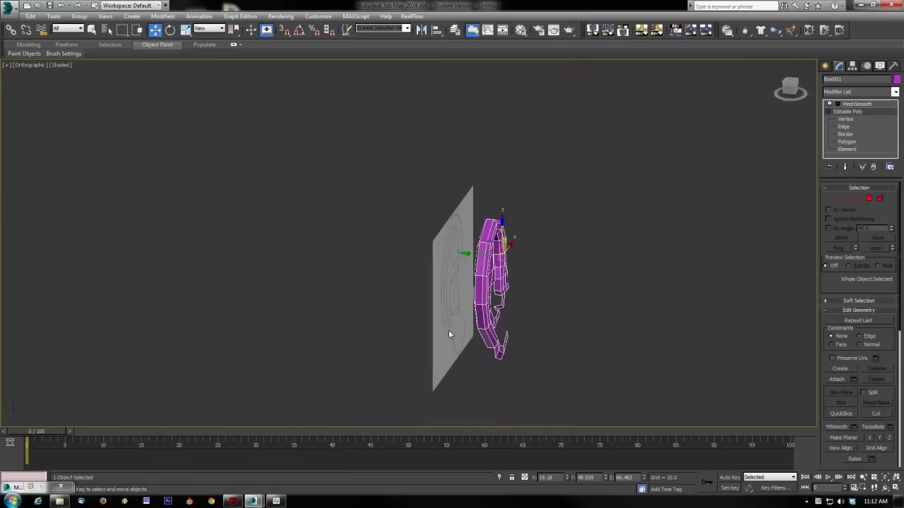
{"action": "scroll", "coordinate": [449, 330], "scroll_direction": "up", "scroll_amount": 1}
{"action": "mouse_move", "coordinate": [473, 256]}
{"action": "middle_mouse_down", "text": "alt"}
{"action": "mouse_move", "coordinate": [526, 321]}
{"action": "mouse_move", "coordinate": [611, 315]}
{"action": "mouse_move", "coordinate": [555, 310]}
{"action": "mouse_move", "coordinate": [618, 335]}
{"action": "mouse_move", "coordinate": [647, 335]}
{"action": "middle_mouse_up", "text": "alt"}
{"action": "scroll", "coordinate": [544, 335], "scroll_direction": "up", "scroll_amount": 2}
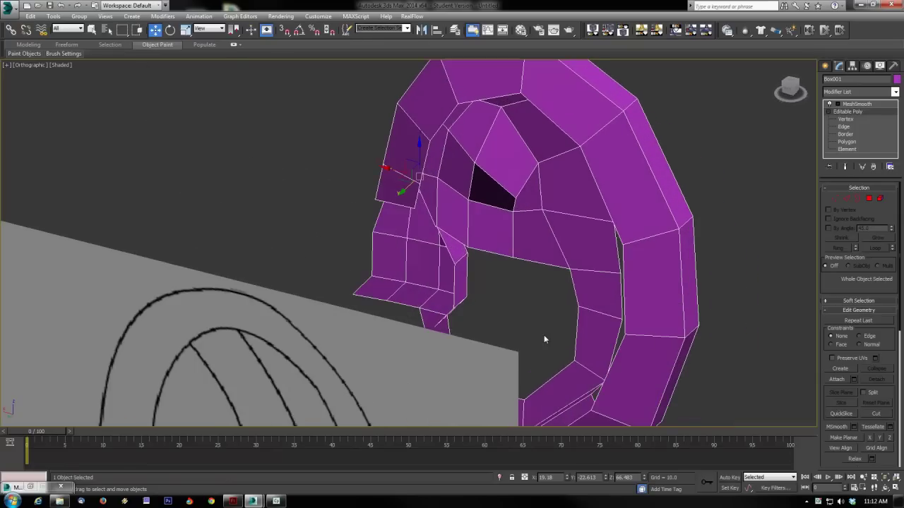
{"action": "scroll", "coordinate": [555, 329], "scroll_direction": "up", "scroll_amount": 1}
{"action": "middle_click_drag", "start_coordinate": [552, 318], "coordinate": [494, 337], "text": "alt"}
{"action": "scroll", "coordinate": [493, 277], "scroll_direction": "up", "scroll_amount": 3}
{"action": "scroll", "coordinate": [498, 336], "scroll_direction": "up", "scroll_amount": 2}
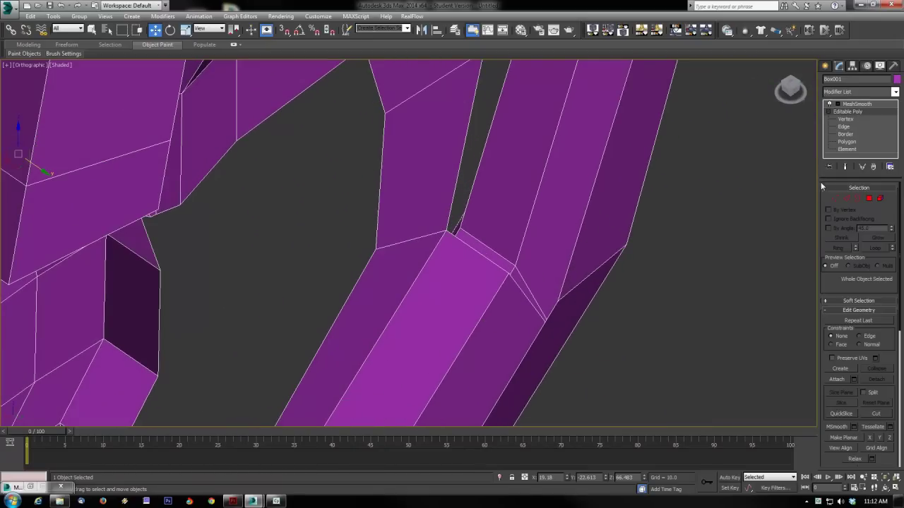
- Extrude the inner fold's four outer edges facing the rim backwards to form a wall strip
{"action": "left_click", "coordinate": [847, 199]}
{"action": "middle_click_drag", "start_coordinate": [600, 240], "coordinate": [557, 224], "text": "alt"}
{"action": "left_click", "coordinate": [561, 217]}
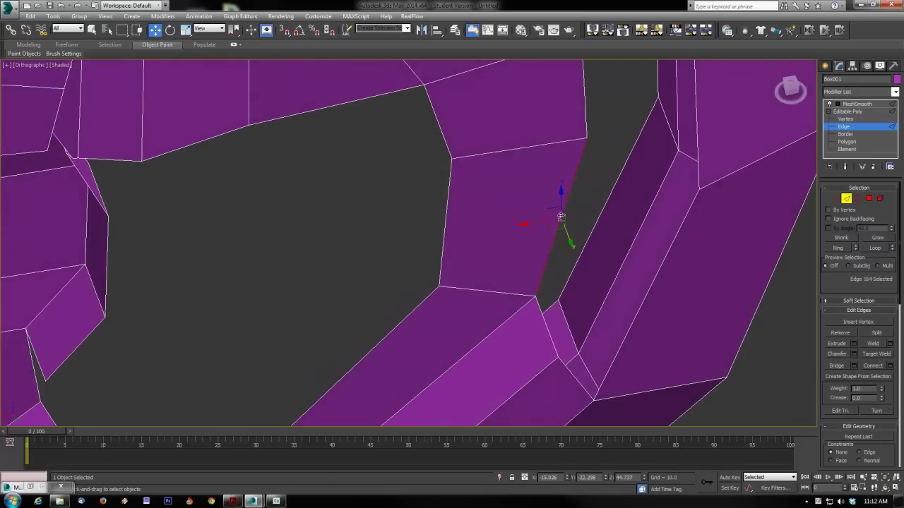
{"action": "left_click", "coordinate": [584, 111], "text": "ctrl"}
{"action": "middle_click_drag", "start_coordinate": [586, 197], "coordinate": [591, 344]}
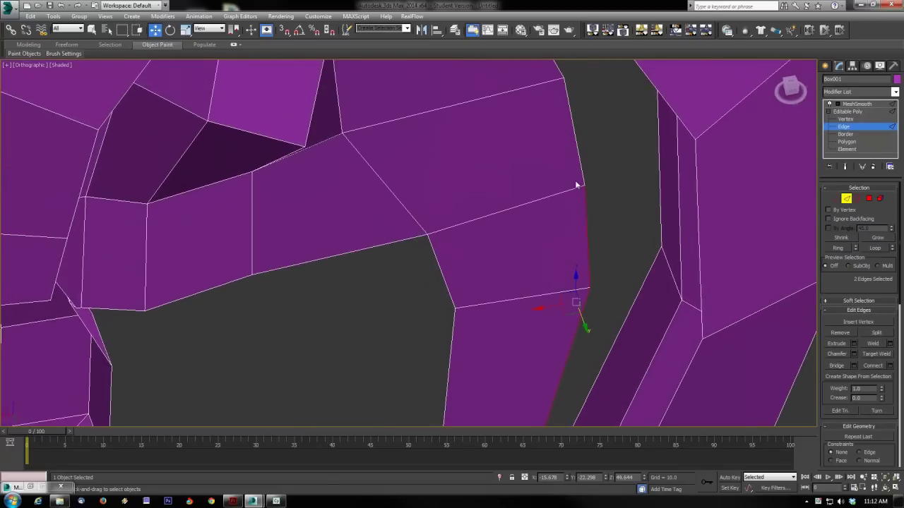
{"action": "scroll", "coordinate": [577, 184], "scroll_direction": "up", "scroll_amount": 2}
{"action": "left_click", "coordinate": [579, 147], "text": "ctrl"}
{"action": "middle_click_drag", "start_coordinate": [579, 146], "coordinate": [601, 192], "text": "alt"}
{"action": "left_click", "coordinate": [547, 162], "text": "ctrl"}
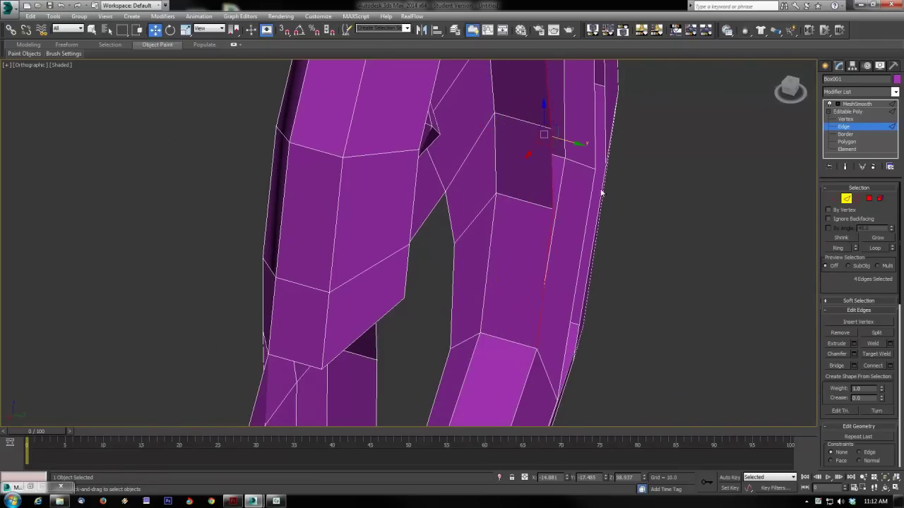
- Weld the vertex at the lower end of the new wall strip to the adjoining rim geometry
{"action": "left_click", "coordinate": [834, 199]}
{"action": "middle_click_drag", "start_coordinate": [728, 307], "coordinate": [612, 355], "text": "alt"}
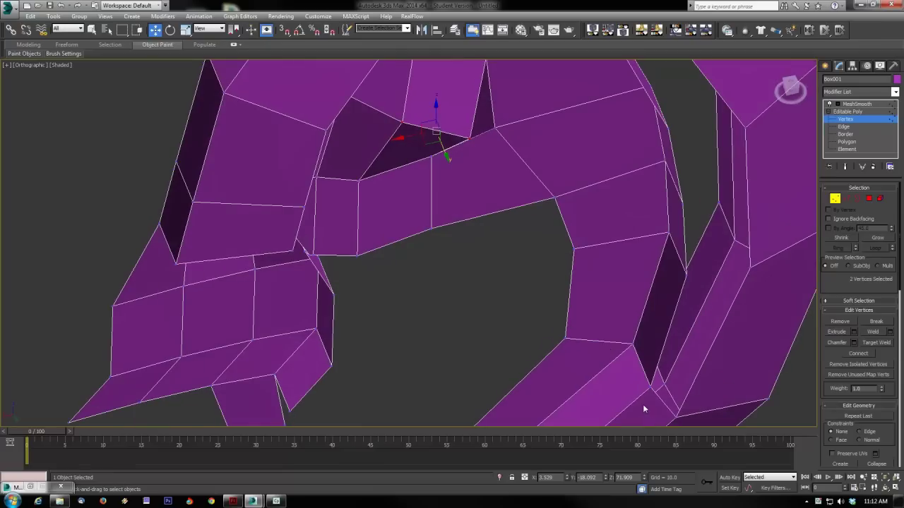
{"action": "left_click", "coordinate": [661, 385]}
{"action": "left_click", "coordinate": [879, 333]}
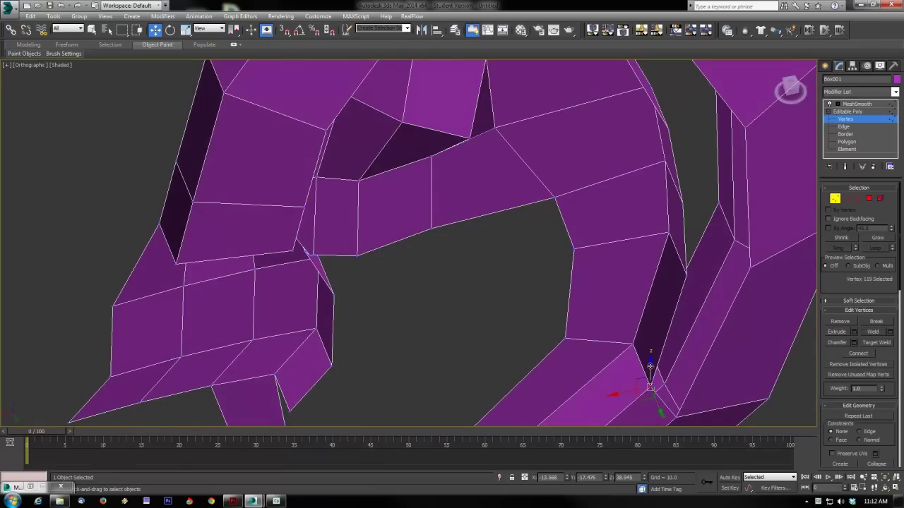
{"action": "middle_click_drag", "start_coordinate": [643, 366], "coordinate": [549, 335]}
{"action": "middle_click_drag", "start_coordinate": [679, 366], "coordinate": [673, 330], "text": "alt"}
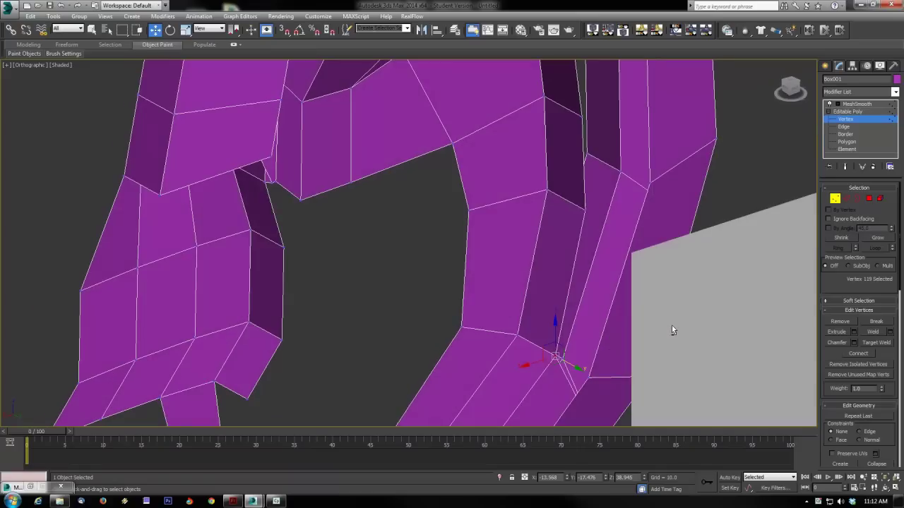
{"action": "middle_click_drag", "start_coordinate": [579, 251], "coordinate": [647, 311]}
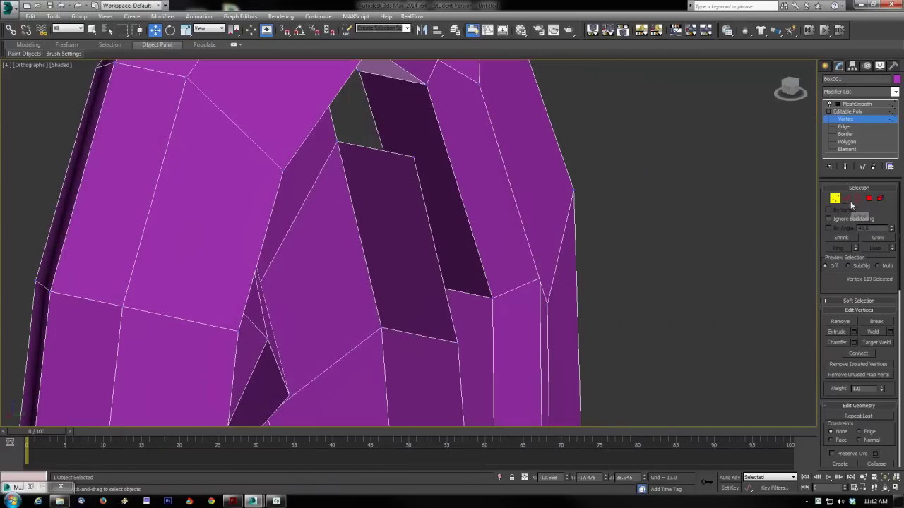
- Bridge the wall strip's free edges to the facing back edges of the rim
{"action": "left_click", "coordinate": [846, 199]}
{"action": "middle_click_drag", "start_coordinate": [535, 309], "coordinate": [508, 155], "text": "alt"}
{"action": "left_click", "coordinate": [525, 260], "text": "ctrl"}
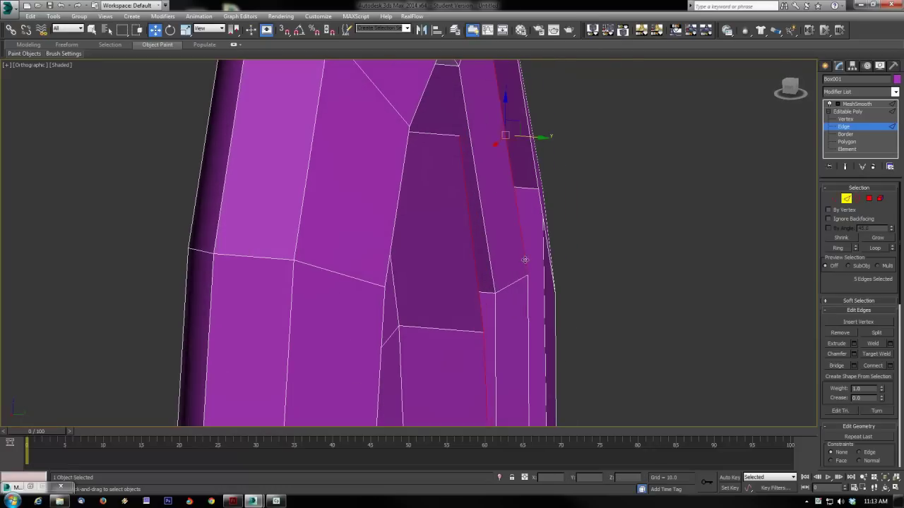
{"action": "left_click", "coordinate": [529, 298], "text": "ctrl"}
{"action": "middle_click_drag", "start_coordinate": [528, 298], "coordinate": [709, 362], "text": "alt"}
{"action": "left_click", "coordinate": [542, 345], "text": "ctrl"}
{"action": "left_click", "coordinate": [837, 368]}
- Select the small face at the lower end of the bridged gap between the wall strip and the rim
{"action": "middle_click_drag", "start_coordinate": [682, 319], "coordinate": [575, 358], "text": "alt"}
{"action": "scroll", "coordinate": [570, 324], "scroll_direction": "down", "scroll_amount": 5}
{"action": "middle_click_drag", "start_coordinate": [769, 368], "coordinate": [644, 399], "text": "alt"}
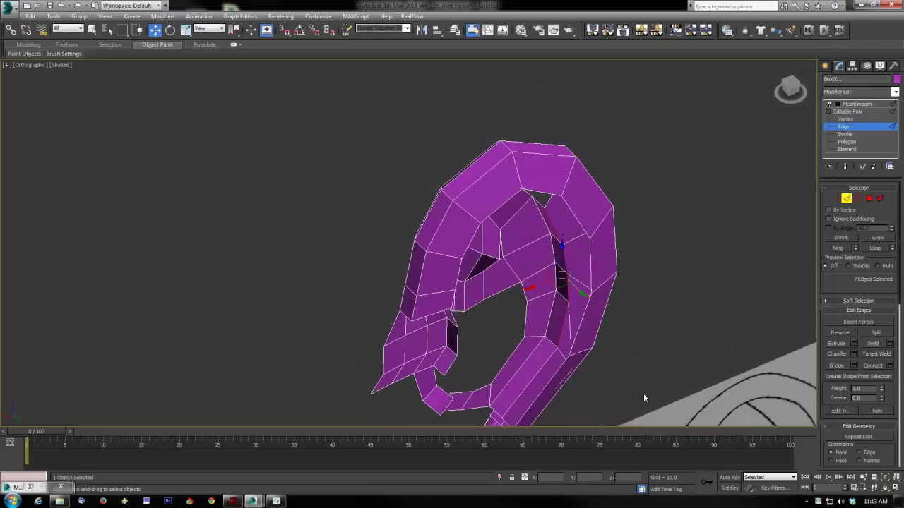
{"action": "left_click", "coordinate": [870, 199]}
{"action": "left_click", "coordinate": [567, 346]}
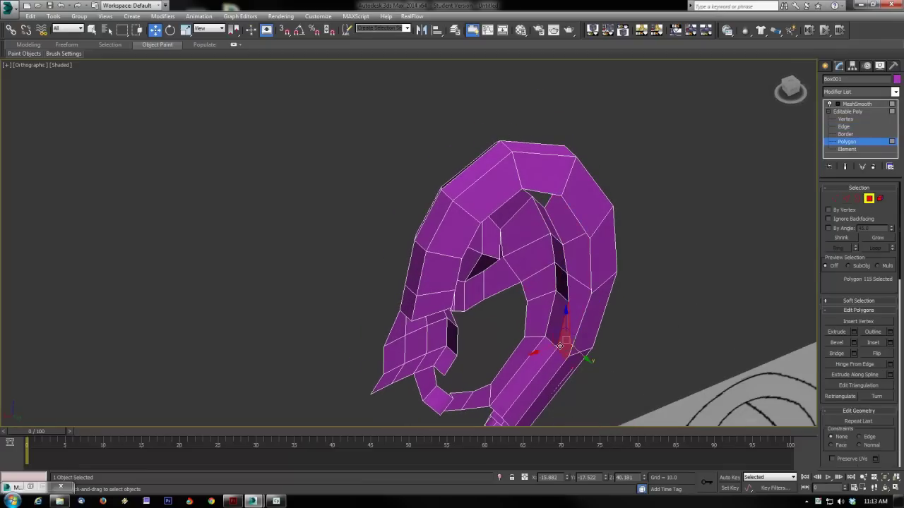
- Undo the last two edits to the ear mesh
{"action": "middle_click_drag", "start_coordinate": [573, 352], "coordinate": [289, 333], "text": "alt"}
{"action": "key", "text": "ctrl+z"}
{"action": "key", "text": "ctrl+z"}
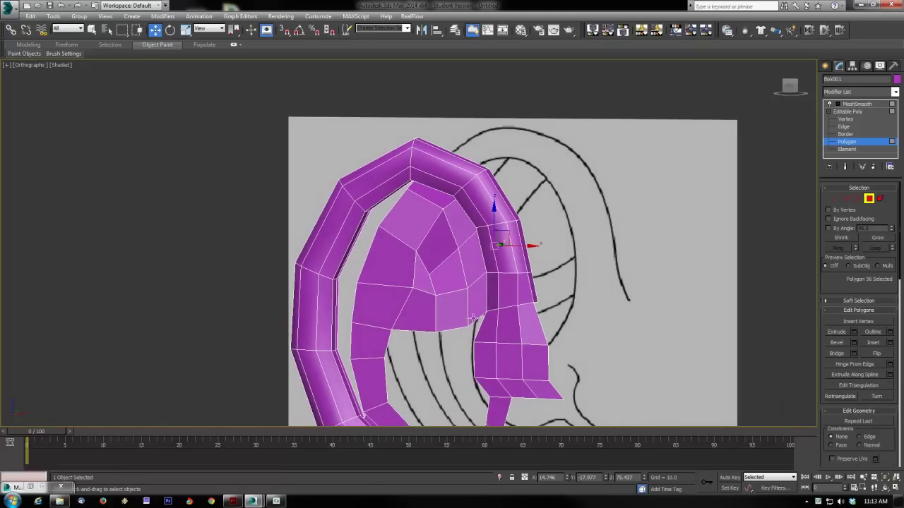
- Select the ring of lengthwise edges around the middle section of the ear's outer rim and connect them with a new edge loop
{"action": "middle_click_drag", "start_coordinate": [340, 323], "coordinate": [445, 255]}
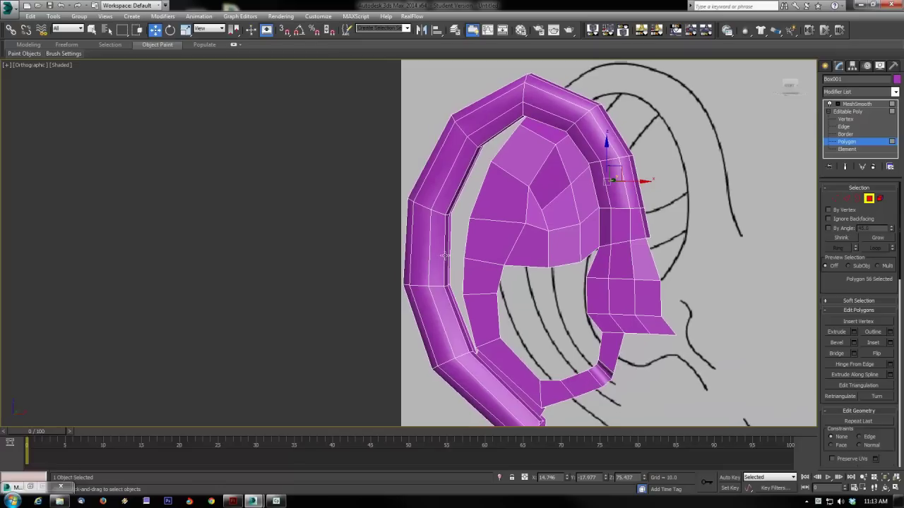
{"action": "key", "text": "2"}
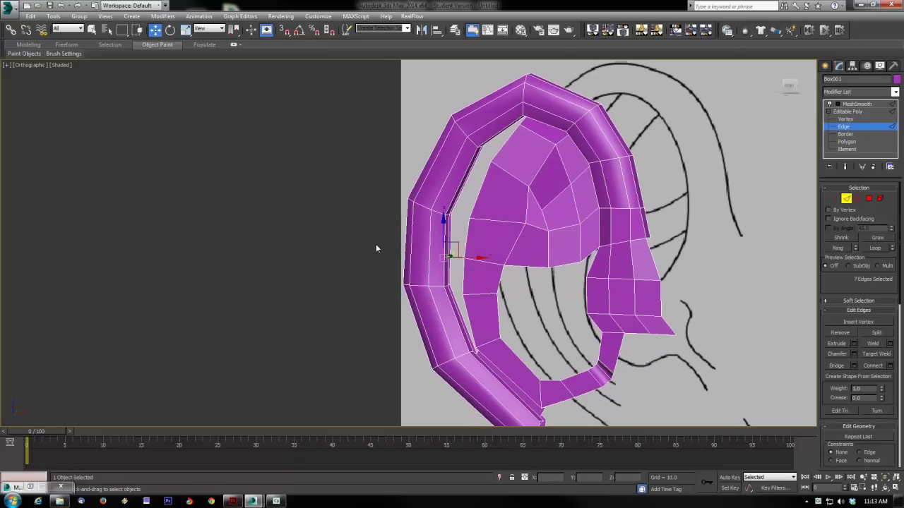
{"action": "left_click_drag", "start_coordinate": [455, 259], "coordinate": [454, 258]}
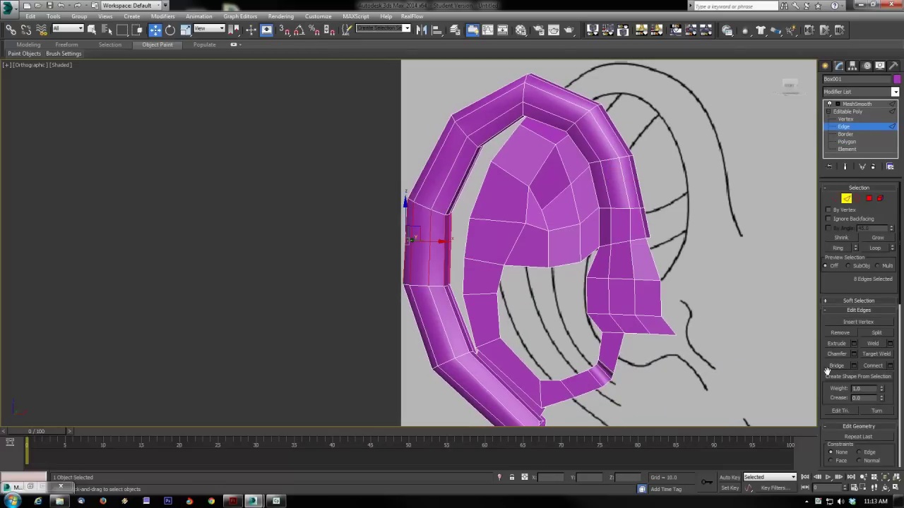
{"action": "left_click", "coordinate": [872, 366]}
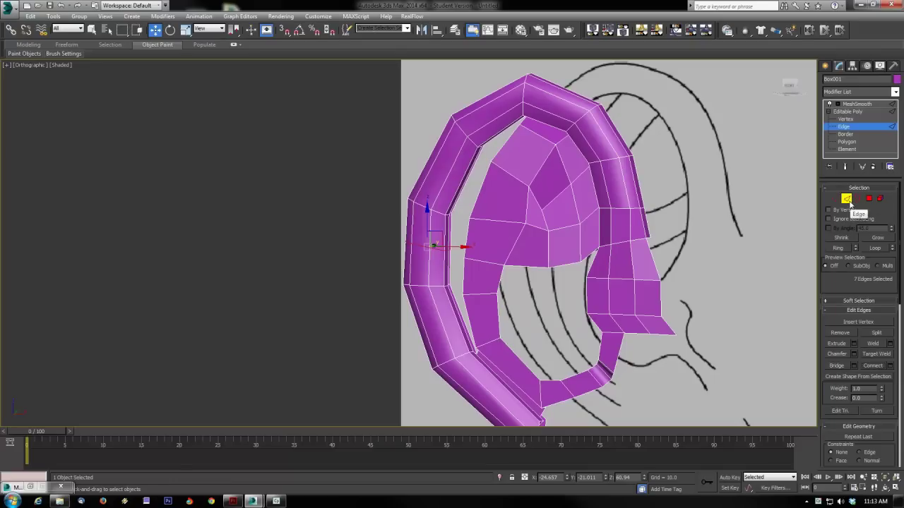
- Select the four facing open edges along the middle of the gap between the outer rim and the inner ear, and bridge them
{"action": "middle_click_drag", "start_coordinate": [607, 321], "coordinate": [518, 334], "text": "alt"}
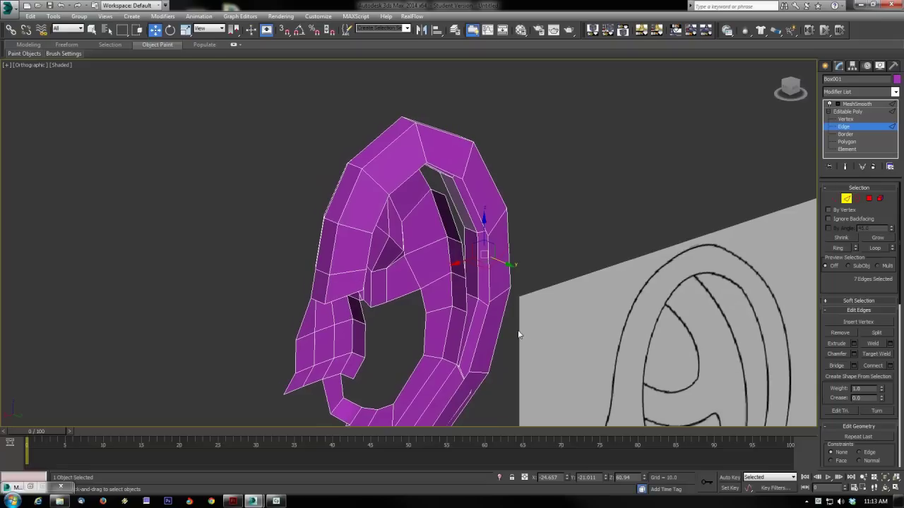
{"action": "left_click", "coordinate": [463, 260]}
{"action": "left_click", "coordinate": [465, 290], "text": "ctrl"}
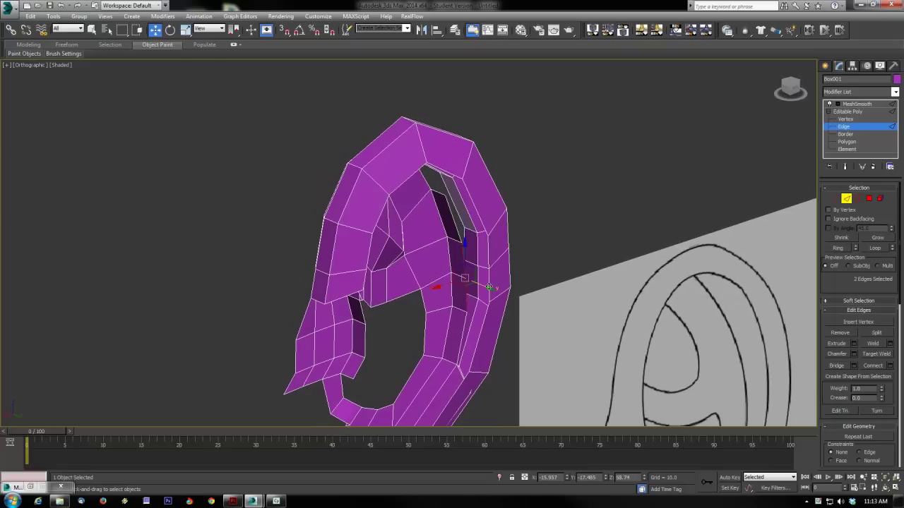
{"action": "left_click", "coordinate": [489, 287], "text": "ctrl"}
{"action": "middle_click_drag", "start_coordinate": [489, 287], "coordinate": [514, 280], "text": "alt"}
{"action": "left_click", "coordinate": [488, 287], "text": "alt"}
{"action": "left_click", "coordinate": [478, 290], "text": "ctrl"}
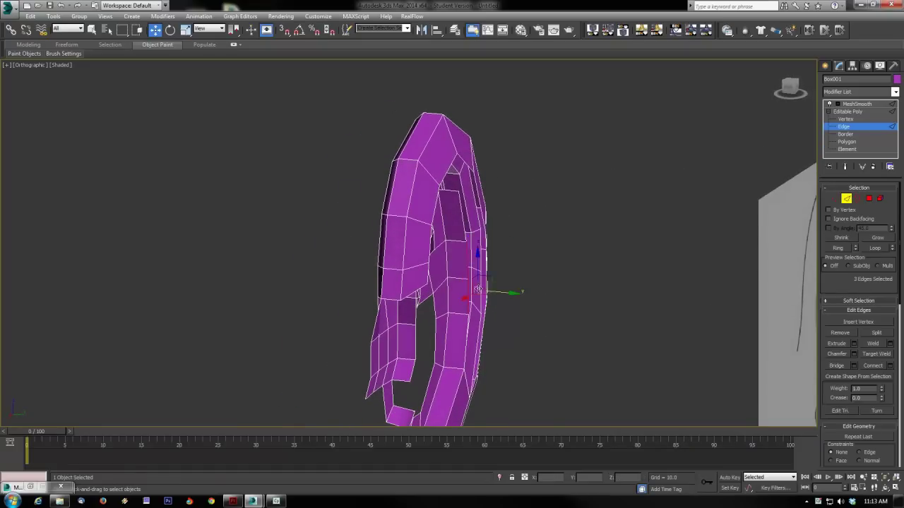
{"action": "left_click", "coordinate": [480, 264], "text": "ctrl"}
{"action": "left_click", "coordinate": [479, 288], "text": "ctrl"}
{"action": "left_click", "coordinate": [487, 305], "text": "alt"}
{"action": "left_click", "coordinate": [840, 365]}
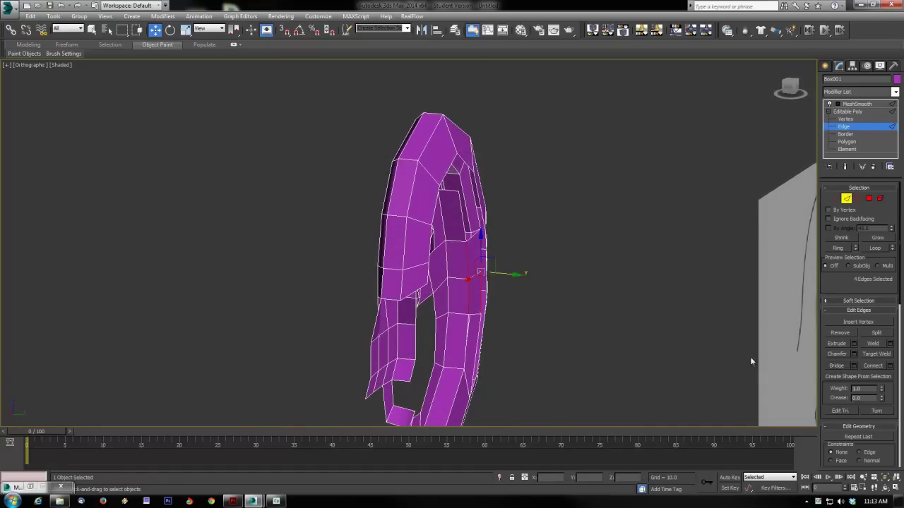
- Bridge the next pair of facing open edges higher up the gap between the rim and the inner ear
{"action": "middle_click_drag", "start_coordinate": [742, 355], "coordinate": [576, 332], "text": "alt"}
{"action": "left_click", "coordinate": [446, 208]}
{"action": "mouse_move", "coordinate": [471, 230]}
{"action": "middle_mouse_down", "text": "alt"}
{"action": "mouse_move", "coordinate": [481, 222]}
{"action": "mouse_move", "coordinate": [475, 212]}
{"action": "middle_mouse_up", "text": "alt"}
{"action": "left_click", "coordinate": [467, 211], "text": "ctrl"}
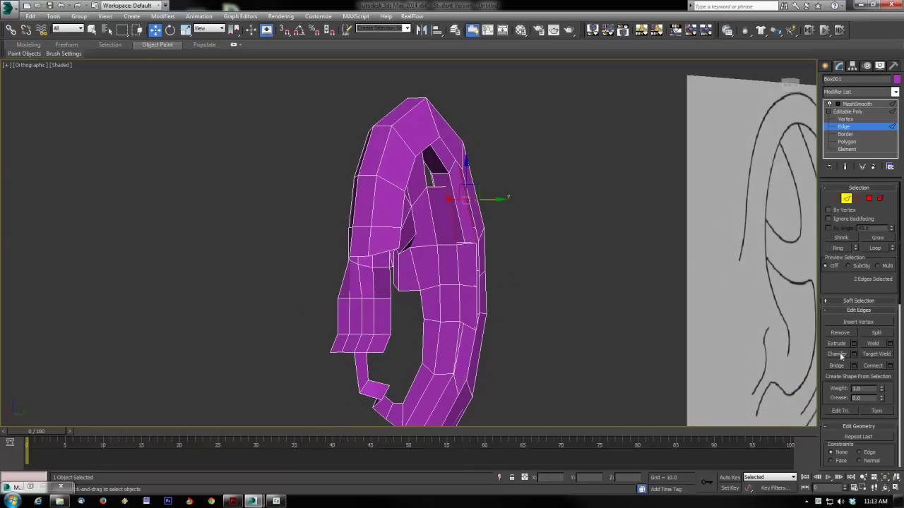
{"action": "middle_click_drag", "start_coordinate": [527, 356], "coordinate": [471, 326], "text": "alt"}
- Select the border of the four-edge hole in the lower part of the gap and cap it
{"action": "left_click", "coordinate": [858, 198]}
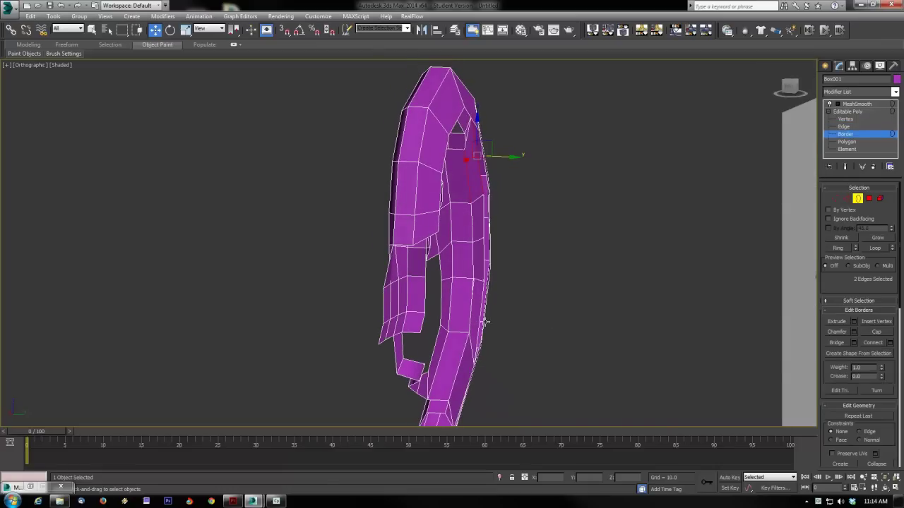
{"action": "left_click", "coordinate": [468, 322]}
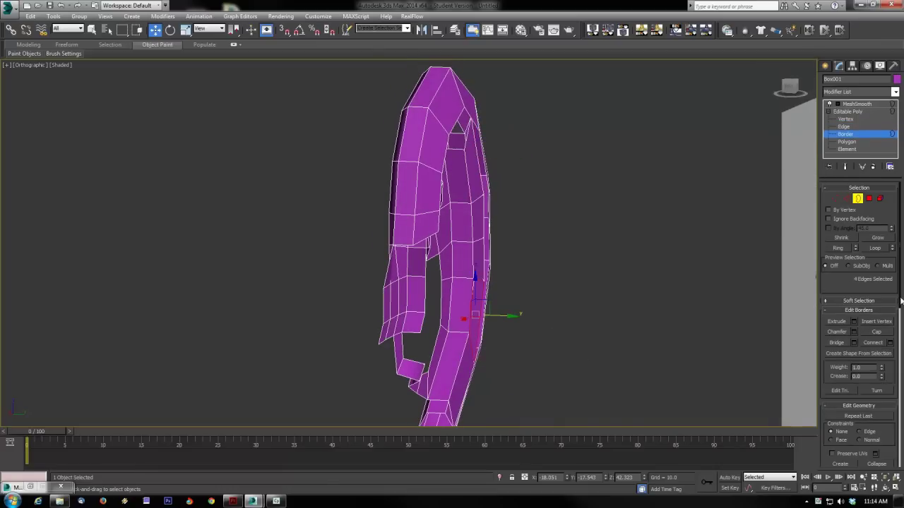
{"action": "left_click", "coordinate": [877, 333]}
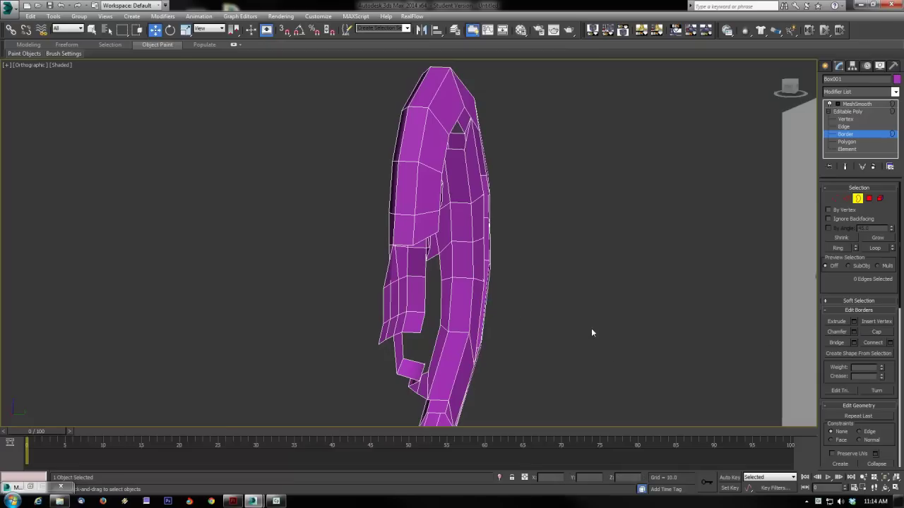
{"action": "middle_click_drag", "start_coordinate": [591, 328], "coordinate": [818, 263], "text": "alt"}
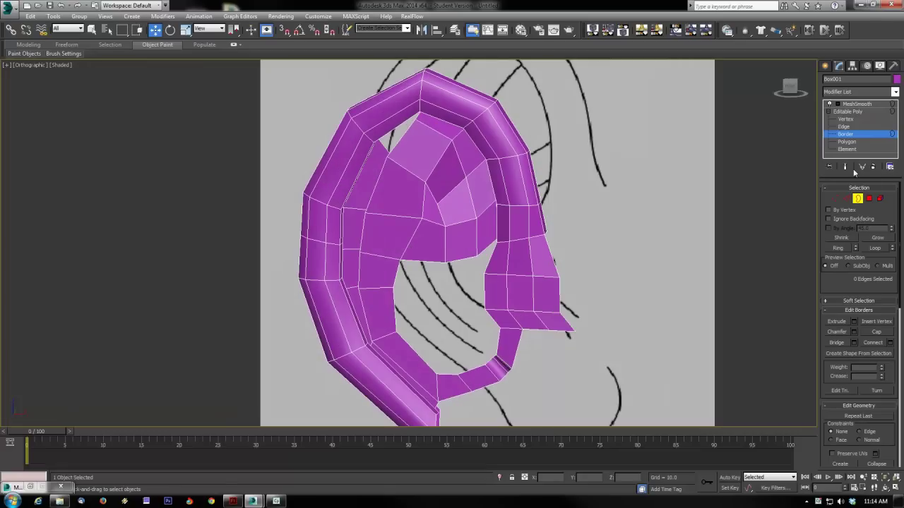
- Preview the smoothed ear and examine the open hole near its upper end, then return to the unsmoothed mesh at edge level
{"action": "left_click", "coordinate": [848, 167]}
{"action": "middle_click_drag", "start_coordinate": [686, 247], "coordinate": [573, 297], "text": "alt"}
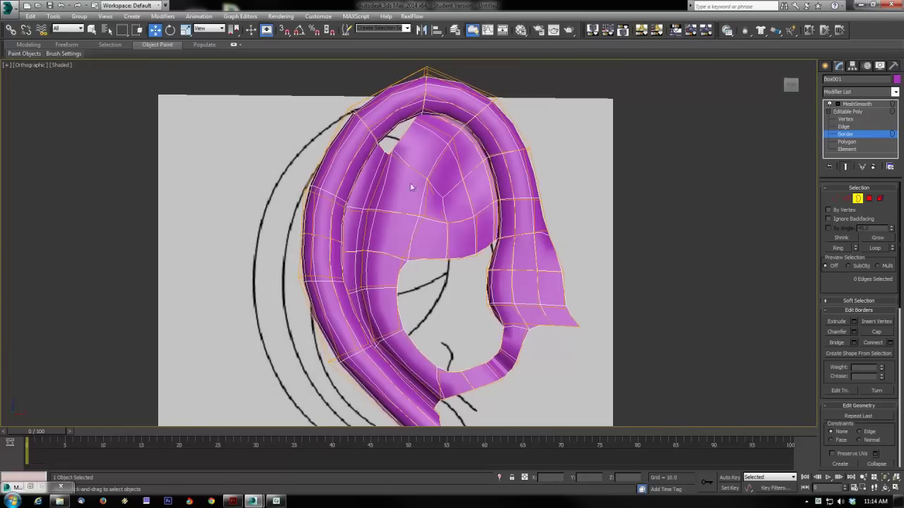
{"action": "middle_click_drag", "start_coordinate": [475, 222], "coordinate": [492, 213], "text": "alt"}
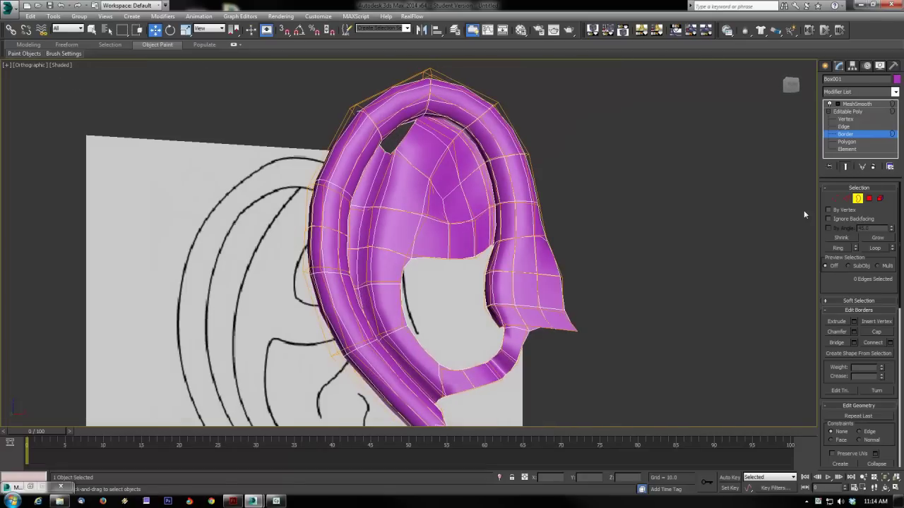
{"action": "left_click", "coordinate": [397, 141]}
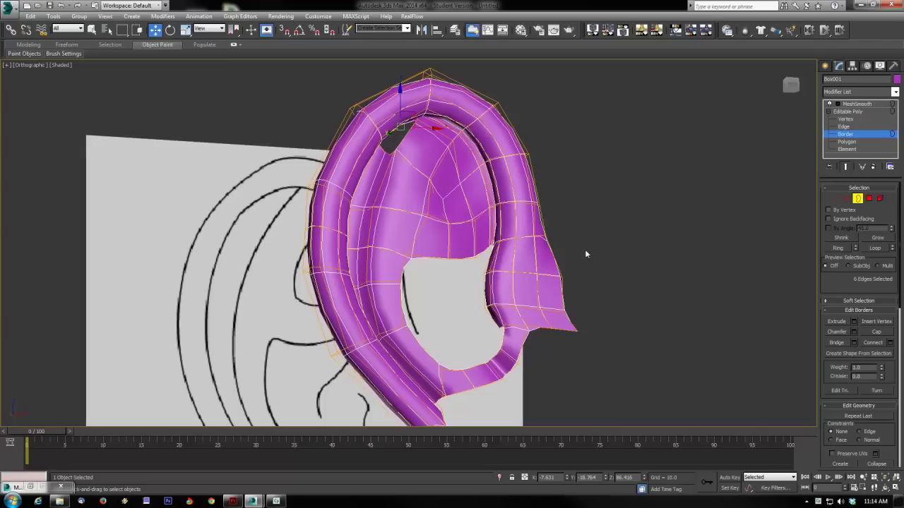
{"action": "middle_click_drag", "start_coordinate": [809, 277], "coordinate": [509, 264], "text": "alt"}
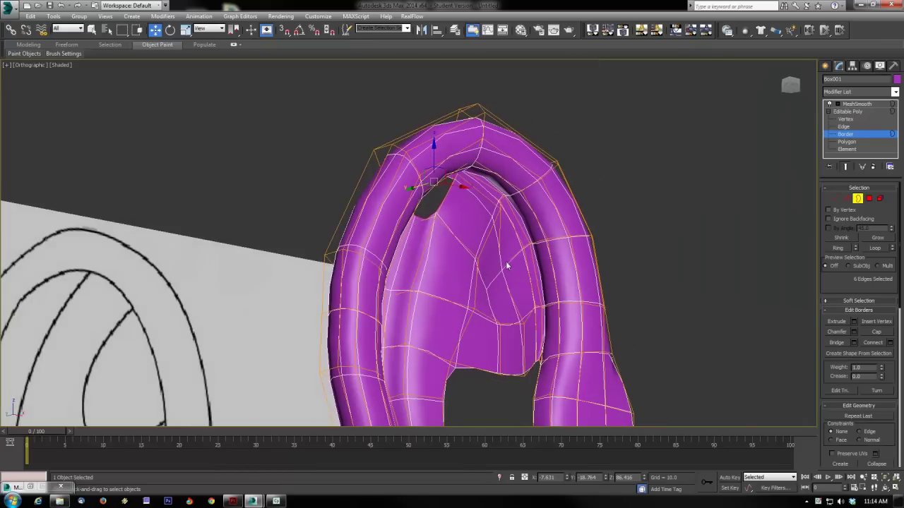
{"action": "left_click", "coordinate": [849, 198]}
{"action": "left_click", "coordinate": [845, 166]}
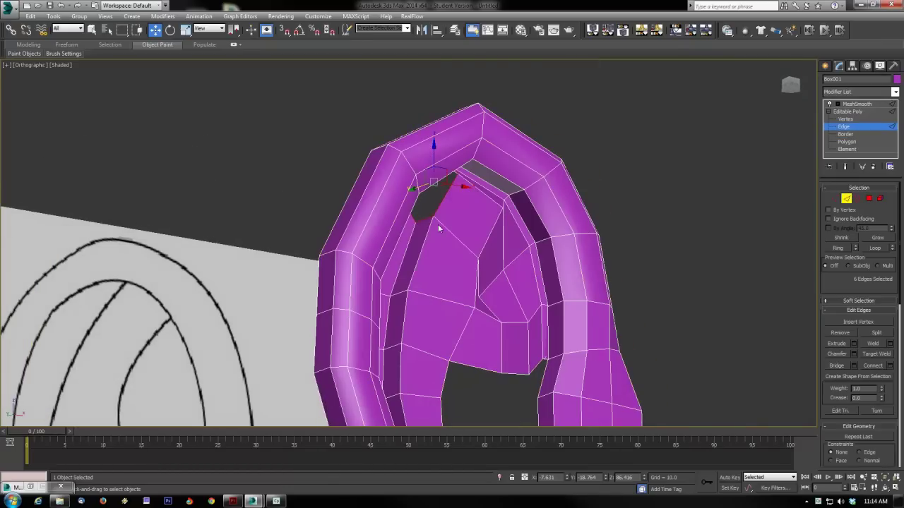
- Select the inner ear's open edge beside the upper hole and move it along the Y axis by about 0.443
{"action": "left_click", "coordinate": [437, 207]}
{"action": "middle_click_drag", "start_coordinate": [437, 207], "coordinate": [420, 203], "text": "alt"}
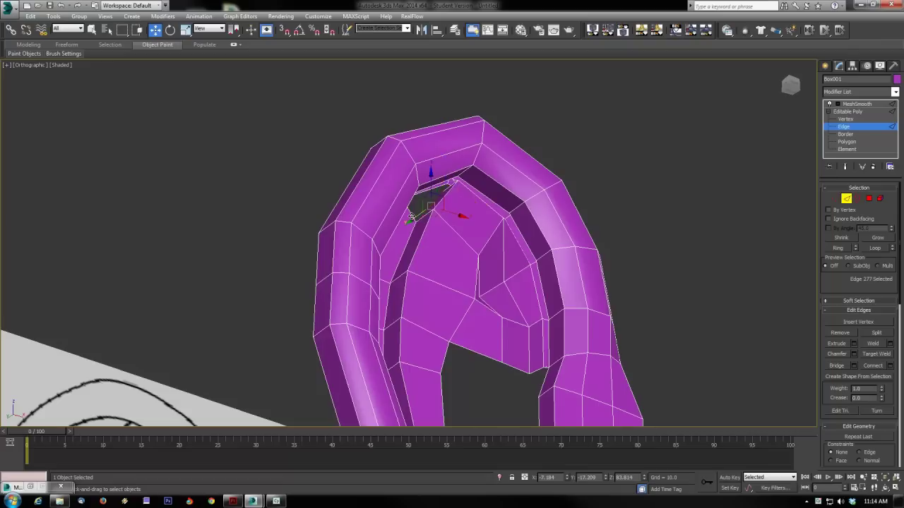
{"action": "middle_click_drag", "start_coordinate": [424, 216], "coordinate": [457, 223], "text": "alt"}
{"action": "left_click_drag", "start_coordinate": [450, 205], "coordinate": [413, 206]}
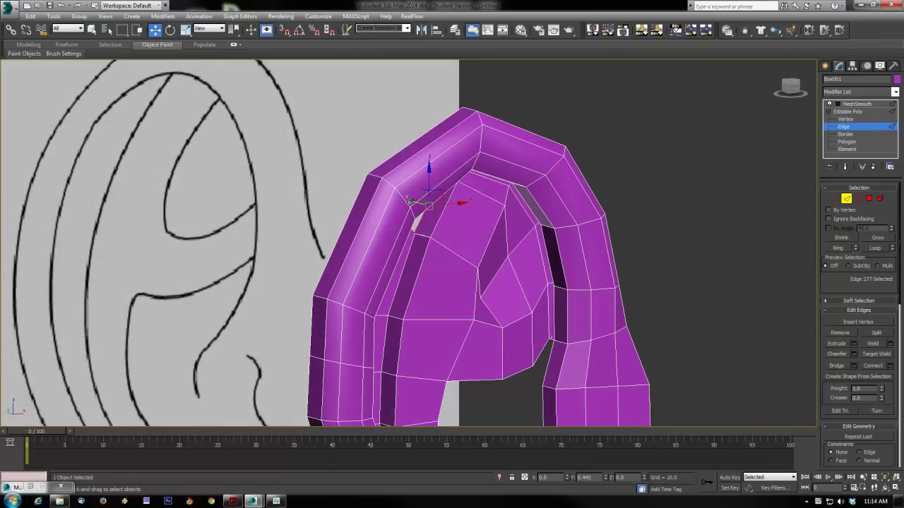
- Move the inner ear's vertex at the upper corner of the hole along Y to line up with the neighbouring corner vertex
{"action": "key", "text": "1"}
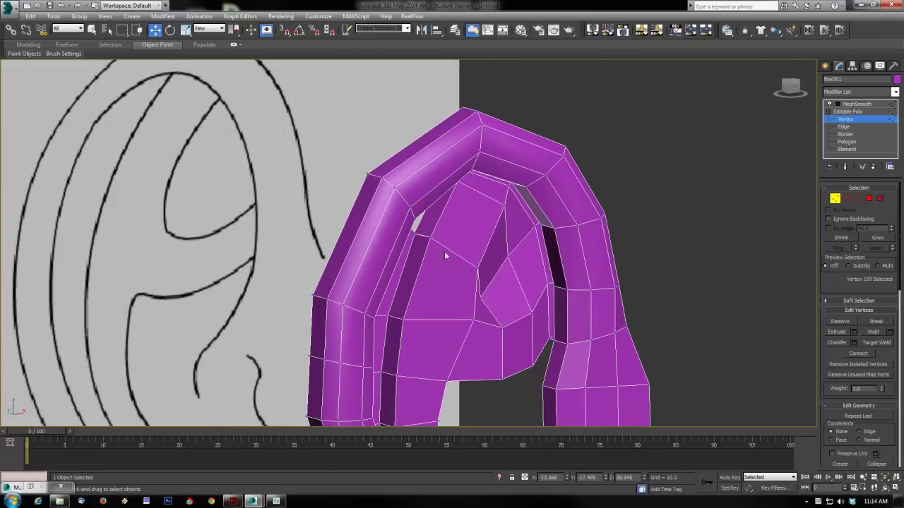
{"action": "left_click", "coordinate": [414, 231]}
{"action": "mouse_move", "coordinate": [499, 288]}
{"action": "middle_mouse_down", "text": "alt"}
{"action": "mouse_move", "coordinate": [486, 244]}
{"action": "mouse_move", "coordinate": [447, 217]}
{"action": "mouse_move", "coordinate": [520, 265]}
{"action": "mouse_move", "coordinate": [560, 246]}
{"action": "mouse_move", "coordinate": [397, 251]}
{"action": "mouse_move", "coordinate": [410, 243]}
{"action": "mouse_move", "coordinate": [429, 317]}
{"action": "mouse_move", "coordinate": [440, 257]}
{"action": "middle_mouse_up", "text": "alt"}
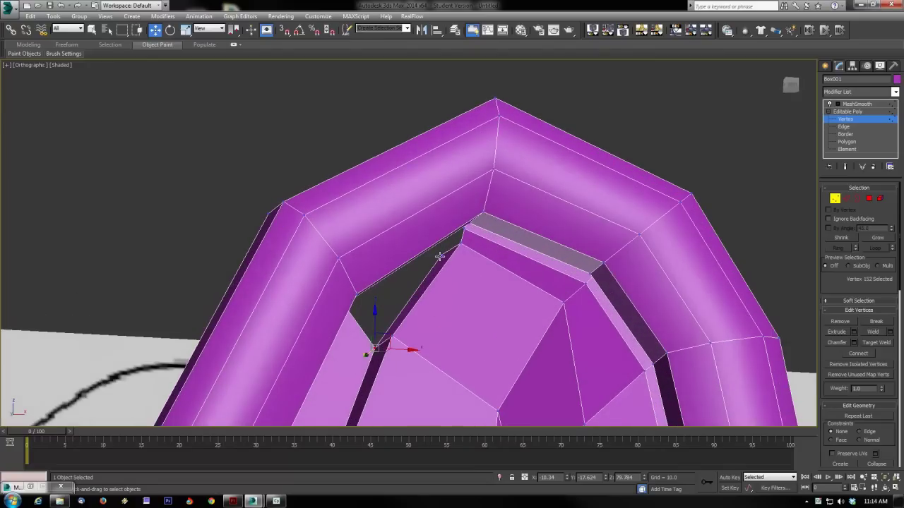
{"action": "left_click", "coordinate": [440, 256]}
{"action": "left_click_drag", "start_coordinate": [451, 246], "coordinate": [479, 217]}
{"action": "middle_click_drag", "start_coordinate": [478, 216], "coordinate": [583, 220], "text": "alt"}
{"action": "scroll", "coordinate": [469, 232], "scroll_direction": "up", "scroll_amount": 2}
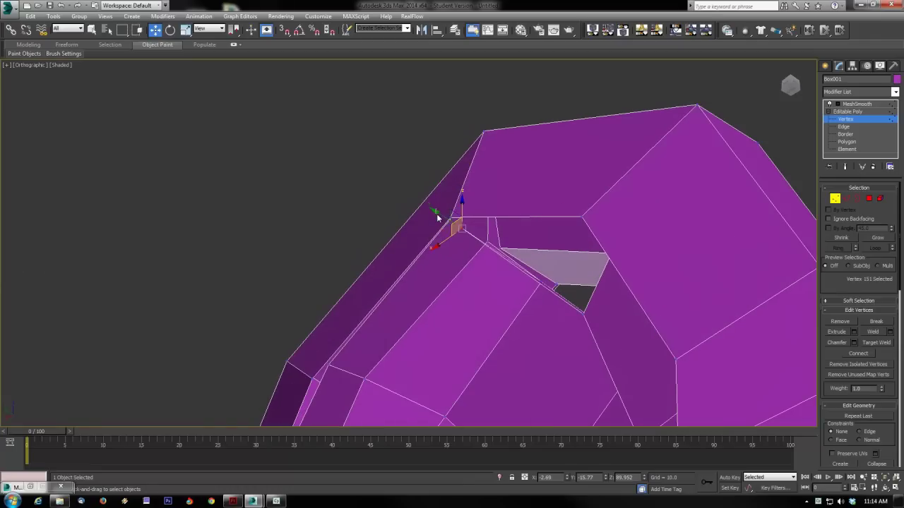
{"action": "left_click_drag", "start_coordinate": [437, 217], "coordinate": [472, 230]}
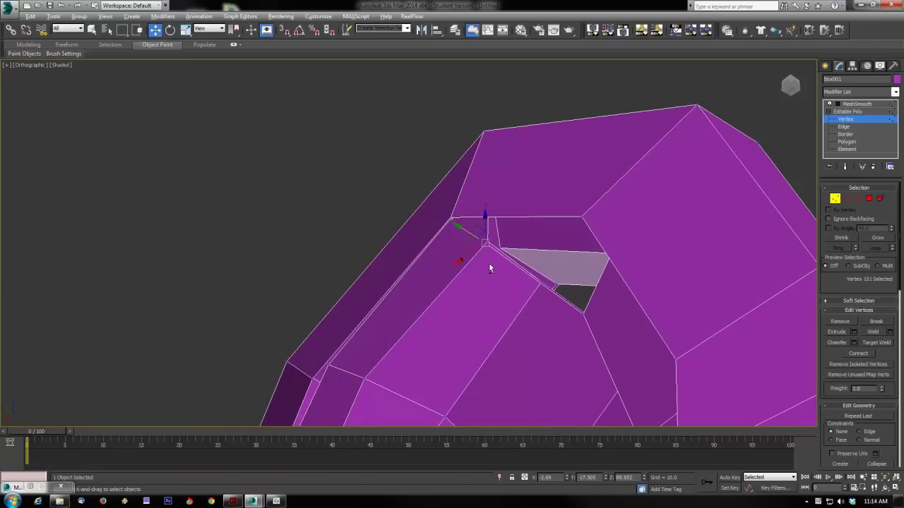
- Select the two nearly coincident vertices at the upper corner of the hole and weld them
{"action": "middle_click_drag", "start_coordinate": [490, 264], "coordinate": [387, 288], "text": "alt"}
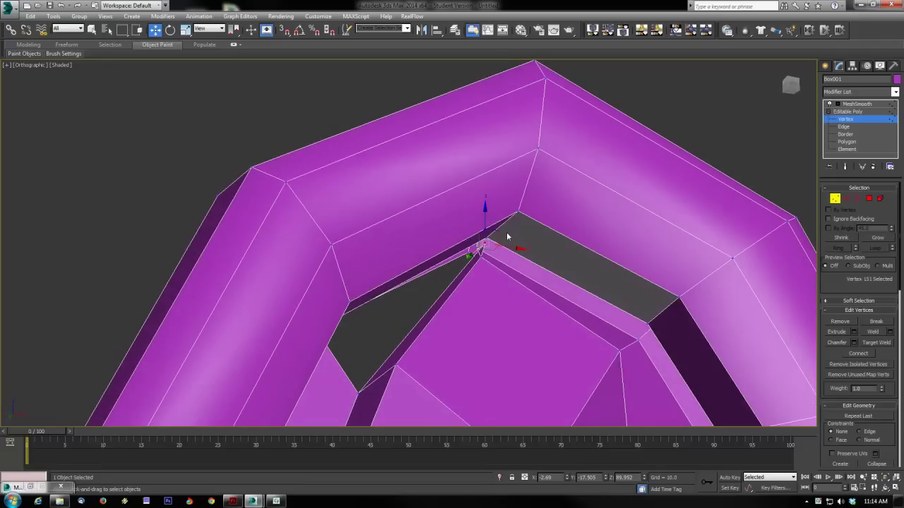
{"action": "mouse_move", "coordinate": [492, 240]}
{"action": "left_mouse_down"}
{"action": "mouse_move", "coordinate": [486, 256]}
{"action": "mouse_move", "coordinate": [483, 244]}
{"action": "left_mouse_up"}
{"action": "left_click", "coordinate": [480, 250]}
{"action": "left_click", "coordinate": [872, 332]}
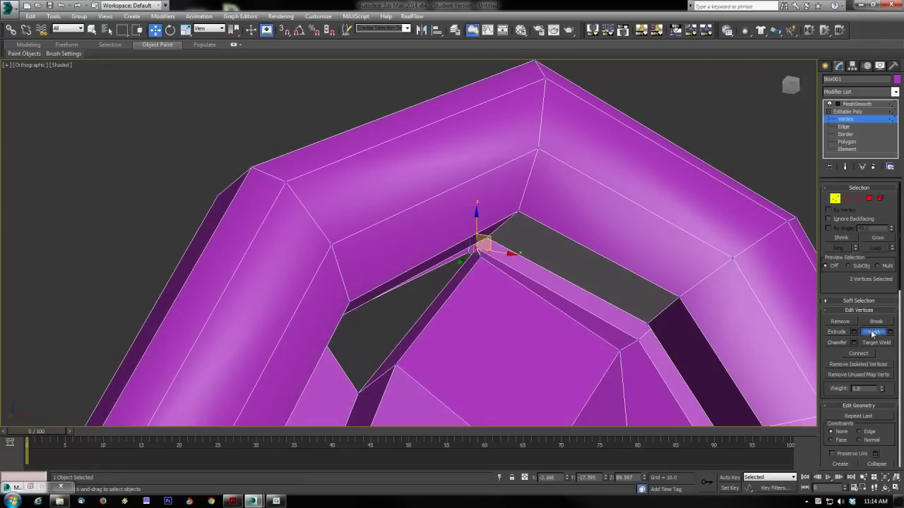
{"action": "left_click", "coordinate": [563, 364]}
- Select the border of the remaining four-edge hole below the top of the rim and cap it
{"action": "middle_click_drag", "start_coordinate": [562, 364], "coordinate": [499, 379], "text": "alt"}
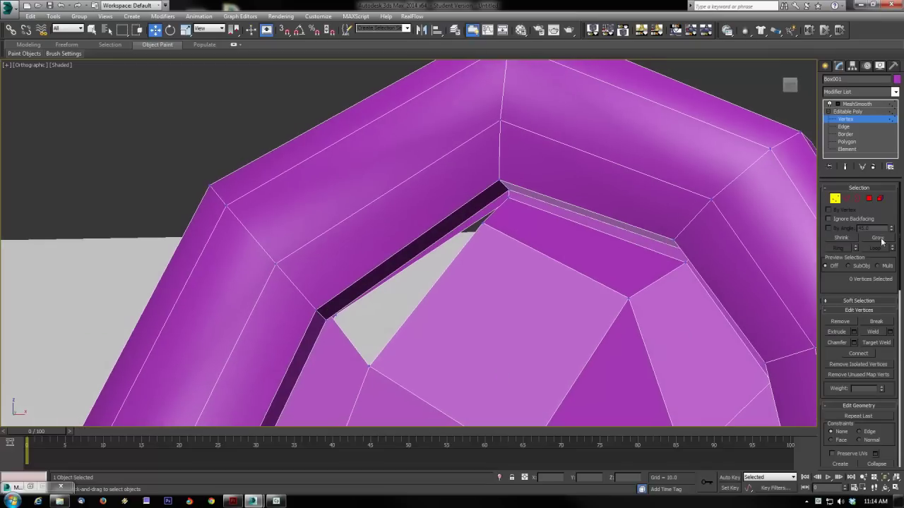
{"action": "left_click", "coordinate": [857, 199]}
{"action": "left_click", "coordinate": [449, 251]}
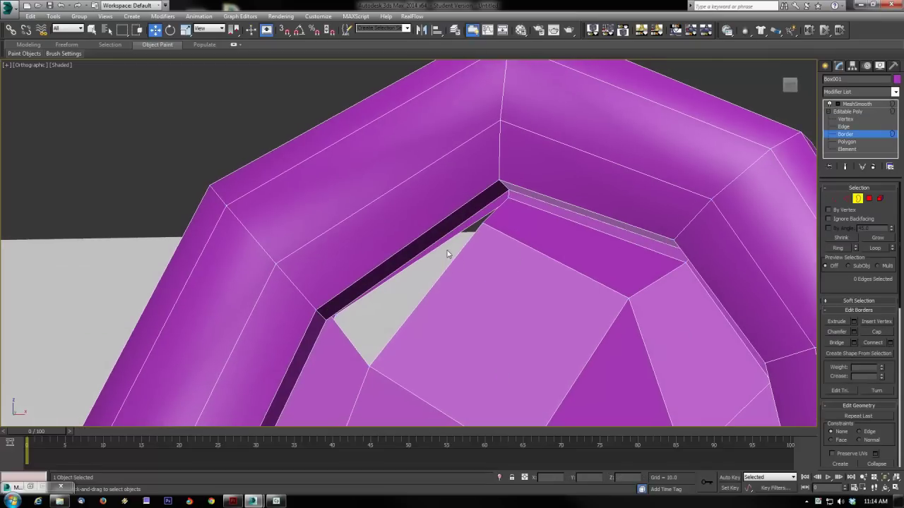
{"action": "middle_click_drag", "start_coordinate": [557, 320], "coordinate": [593, 363], "text": "alt"}
{"action": "left_click", "coordinate": [353, 343]}
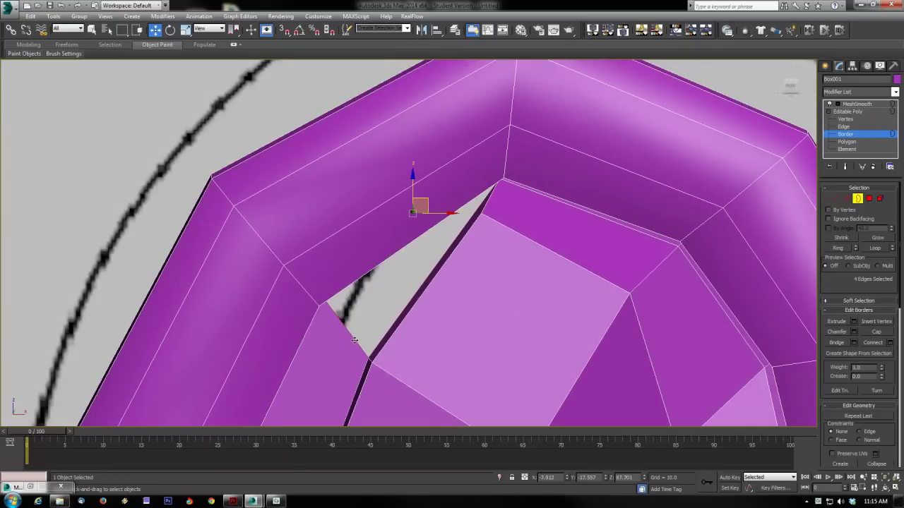
{"action": "left_click", "coordinate": [875, 334]}
- Return to the MeshSmooth level and examine the smoothed ear against the reference drawing from several views
{"action": "middle_click_drag", "start_coordinate": [460, 349], "coordinate": [505, 276]}
{"action": "scroll", "coordinate": [479, 327], "scroll_direction": "down", "scroll_amount": 6}
{"action": "left_click", "coordinate": [857, 199]}
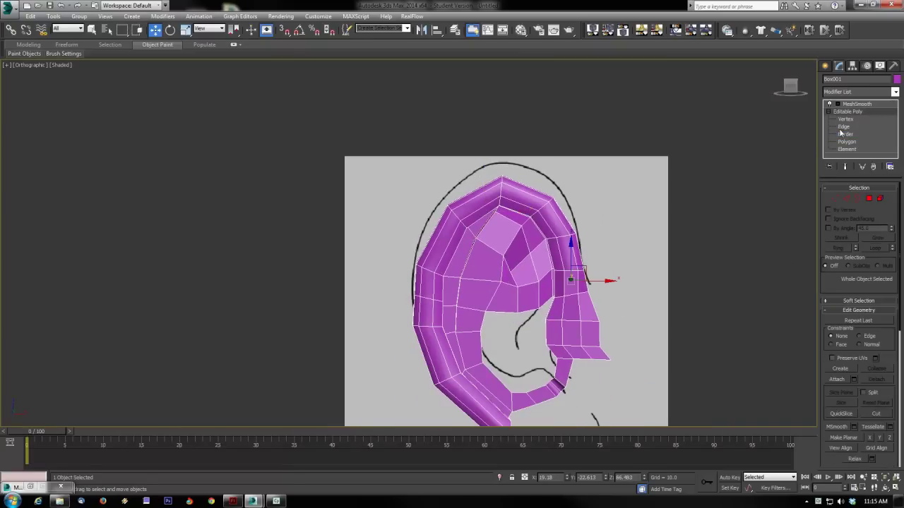
{"action": "left_click", "coordinate": [854, 105]}
{"action": "left_click", "coordinate": [685, 302]}
{"action": "middle_click_drag", "start_coordinate": [684, 302], "coordinate": [238, 462], "text": "alt"}
{"action": "left_click", "coordinate": [440, 215]}
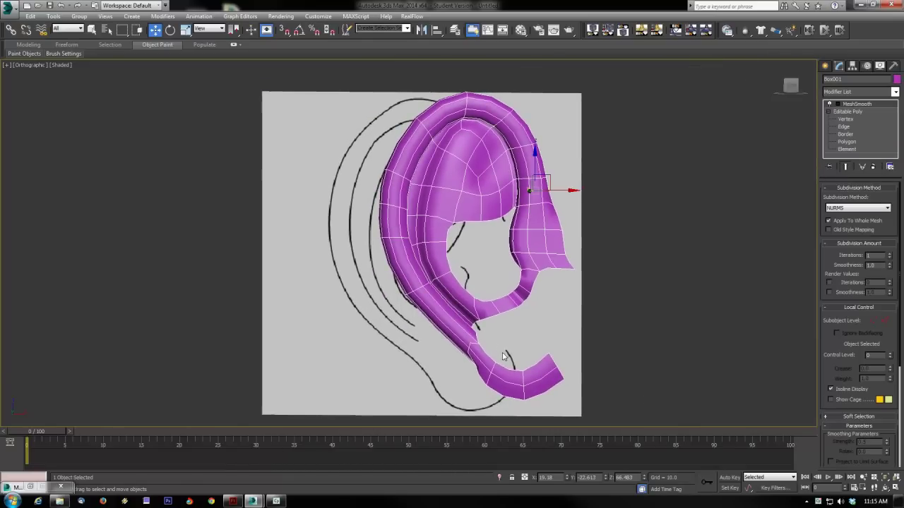
{"action": "scroll", "coordinate": [502, 354], "scroll_direction": "up", "scroll_amount": 3}
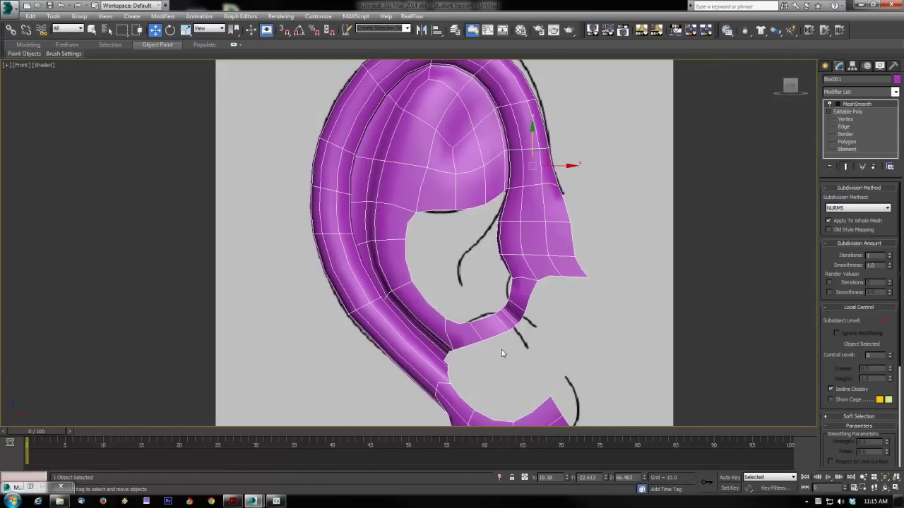
{"action": "key", "text": "alt+w"}
{"action": "key", "text": "alt+w"}
{"action": "mouse_move", "coordinate": [516, 326]}
{"action": "middle_mouse_down", "text": "alt"}
{"action": "mouse_move", "coordinate": [558, 348]}
{"action": "mouse_move", "coordinate": [555, 341]}
{"action": "mouse_move", "coordinate": [534, 381]}
{"action": "mouse_move", "coordinate": [516, 331]}
{"action": "middle_mouse_up", "text": "alt"}
{"action": "scroll", "coordinate": [517, 331], "scroll_direction": "up", "scroll_amount": 3}
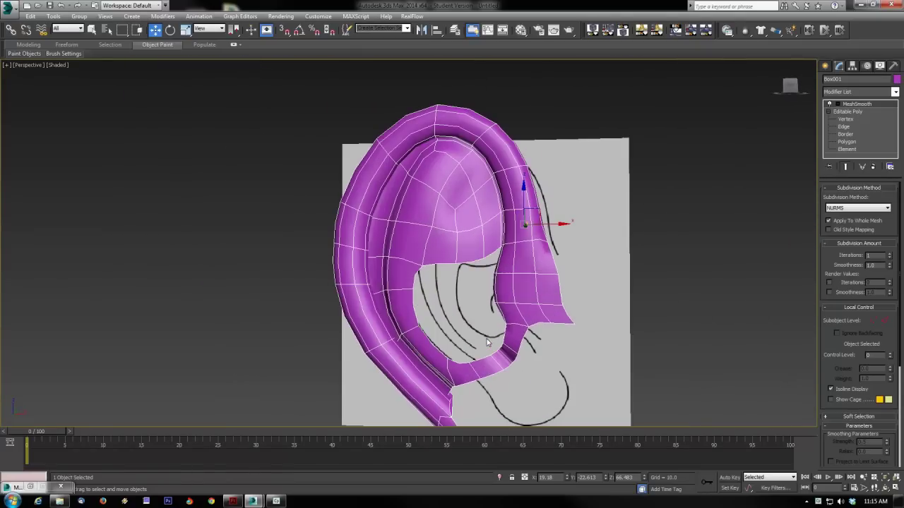
{"action": "left_click", "coordinate": [848, 127]}
{"action": "left_click", "coordinate": [443, 207]}
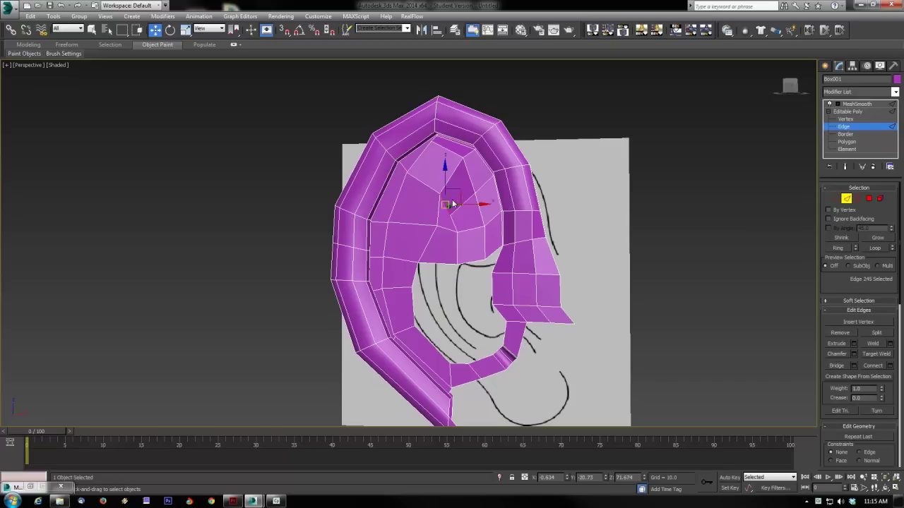
{"action": "left_click", "coordinate": [469, 176], "text": "ctrl"}
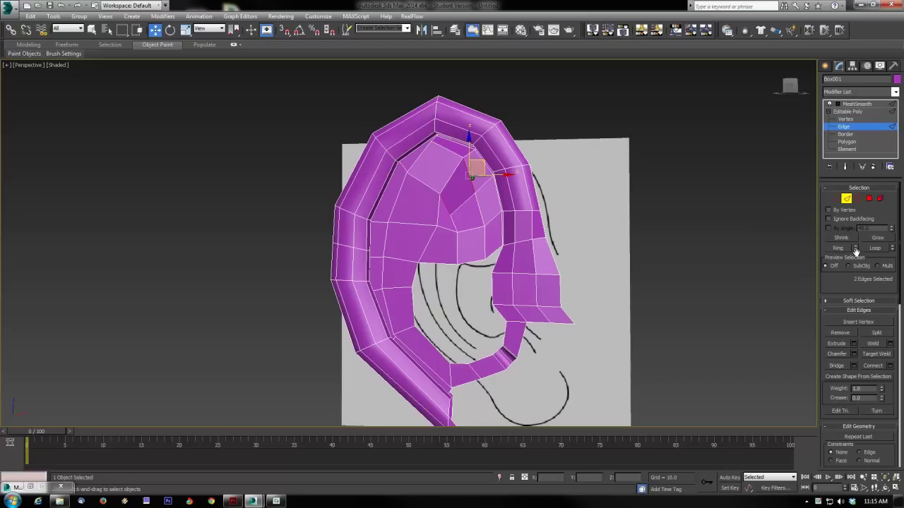
{"action": "left_click", "coordinate": [840, 248]}
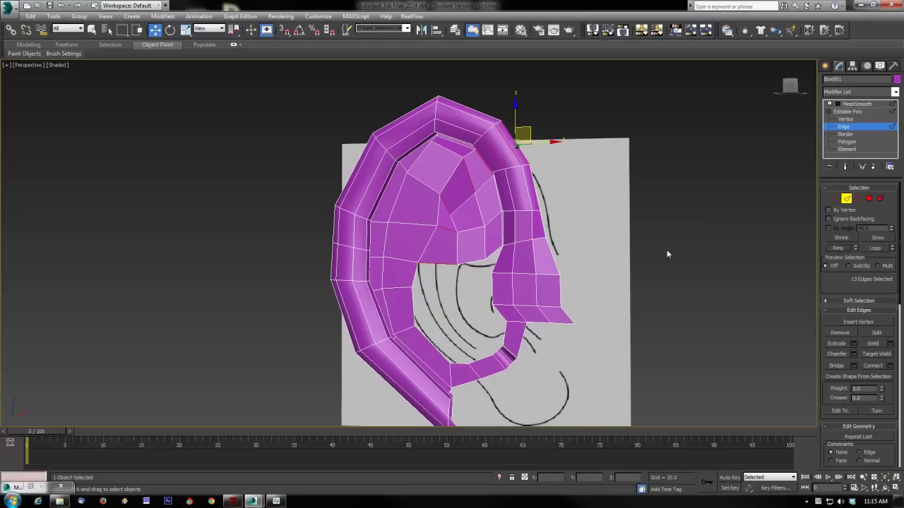
{"action": "left_click", "coordinate": [436, 223]}
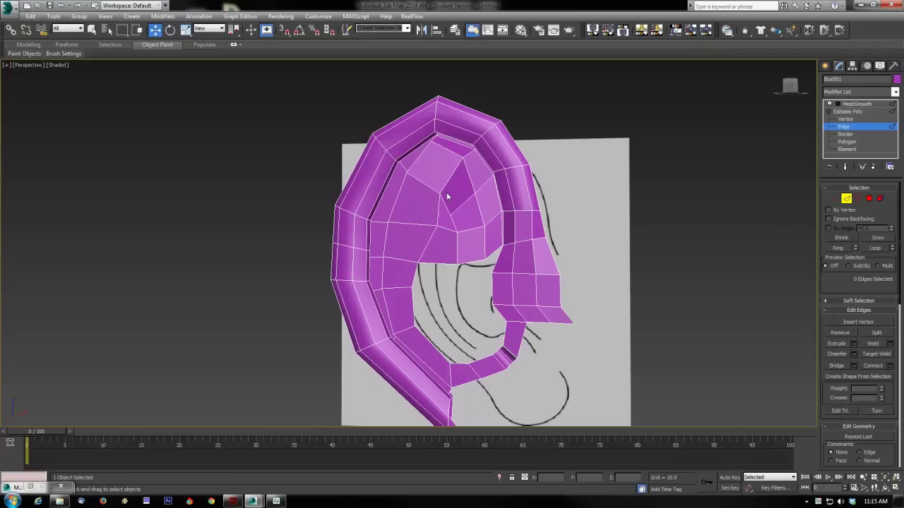
- Move the inner ear's vertex just above the hole's upper corner slightly along Y
{"action": "middle_click_drag", "start_coordinate": [451, 188], "coordinate": [443, 213], "text": "alt"}
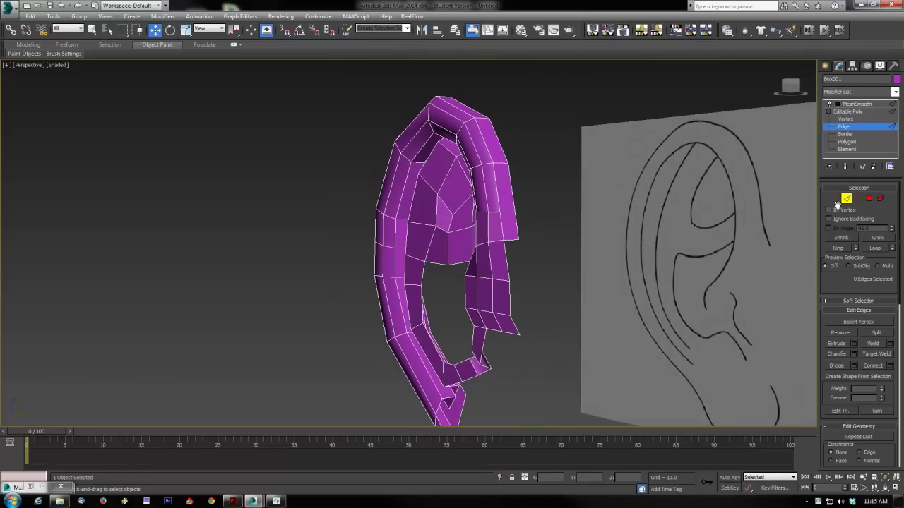
{"action": "left_click", "coordinate": [835, 198]}
{"action": "left_click", "coordinate": [436, 226]}
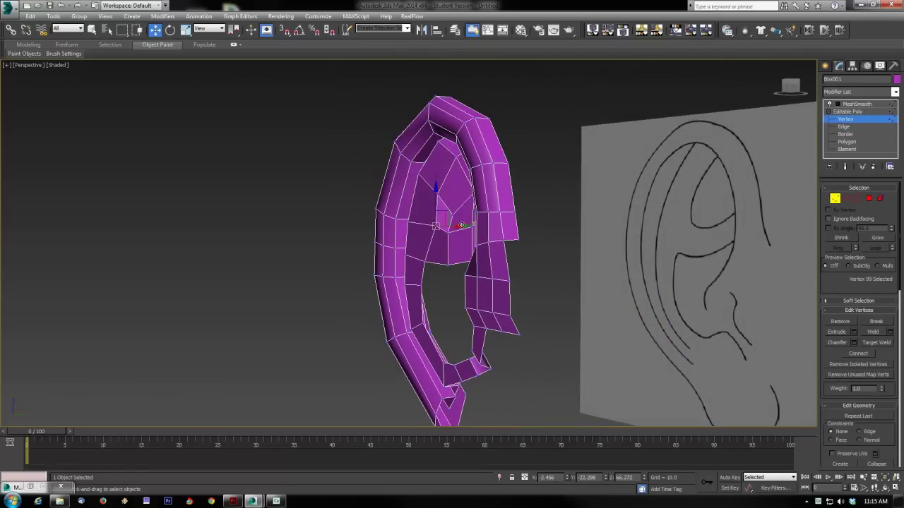
{"action": "middle_click_drag", "start_coordinate": [461, 225], "coordinate": [518, 190], "text": "alt"}
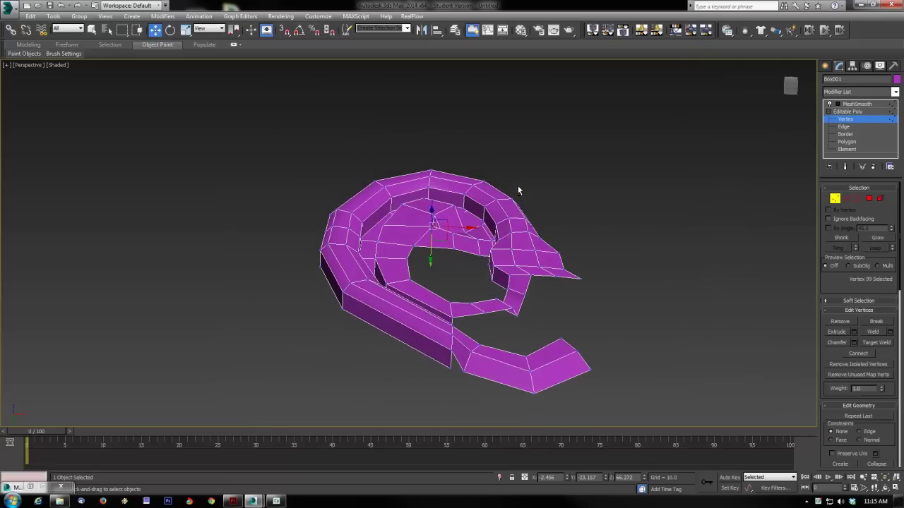
{"action": "scroll", "coordinate": [517, 190], "scroll_direction": "up", "scroll_amount": 4}
{"action": "left_click", "coordinate": [846, 198]}
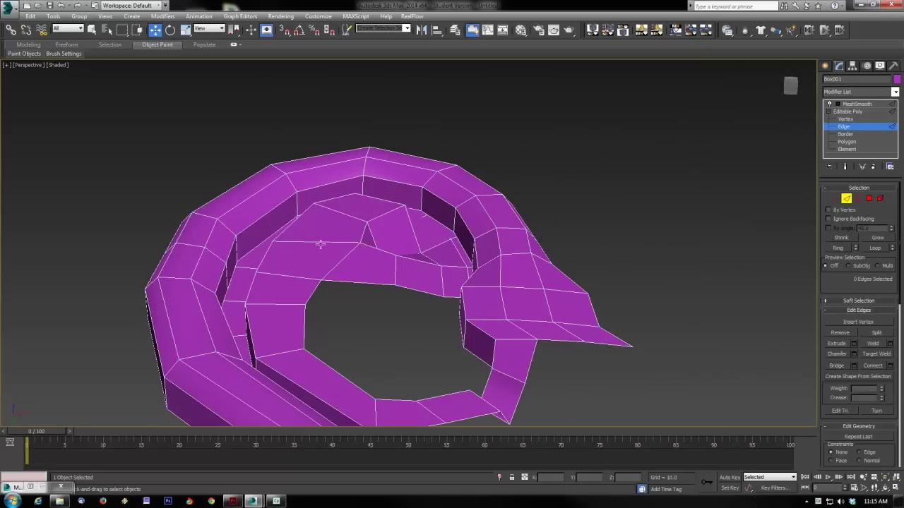
{"action": "left_click", "coordinate": [318, 244]}
{"action": "left_click", "coordinate": [839, 249]}
{"action": "middle_click_drag", "start_coordinate": [445, 324], "coordinate": [464, 376]}
{"action": "scroll", "coordinate": [484, 275], "scroll_direction": "down", "scroll_amount": 4}
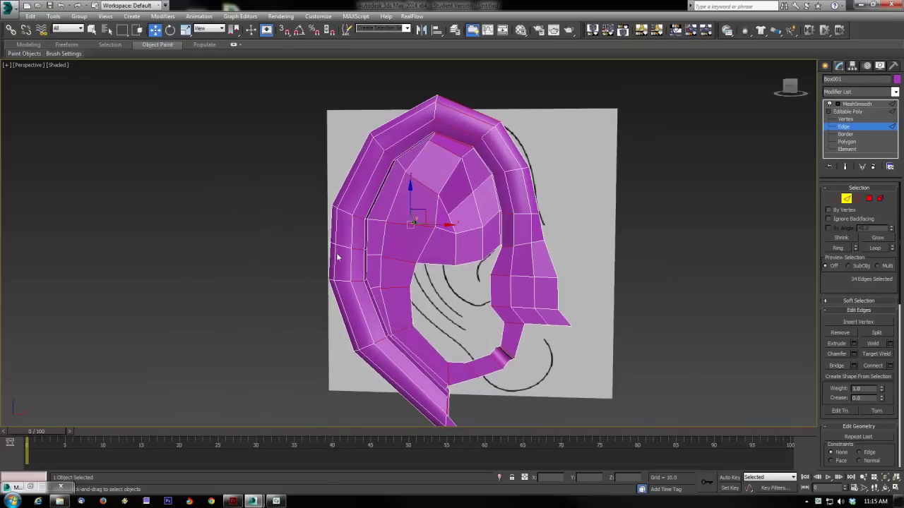
{"action": "left_click_drag", "start_coordinate": [296, 170], "coordinate": [368, 300], "text": "alt"}
{"action": "left_click_drag", "start_coordinate": [356, 381], "coordinate": [391, 337], "text": "alt"}
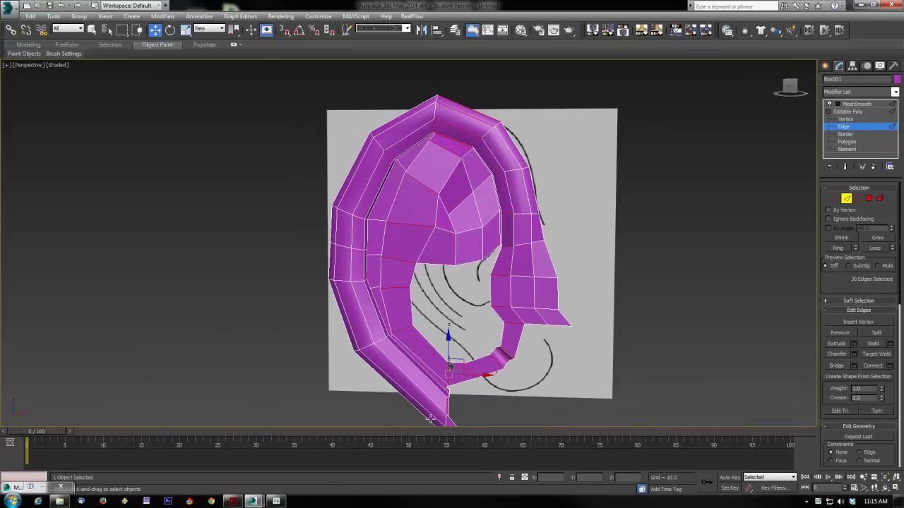
{"action": "left_click_drag", "start_coordinate": [483, 409], "coordinate": [485, 408], "text": "alt"}
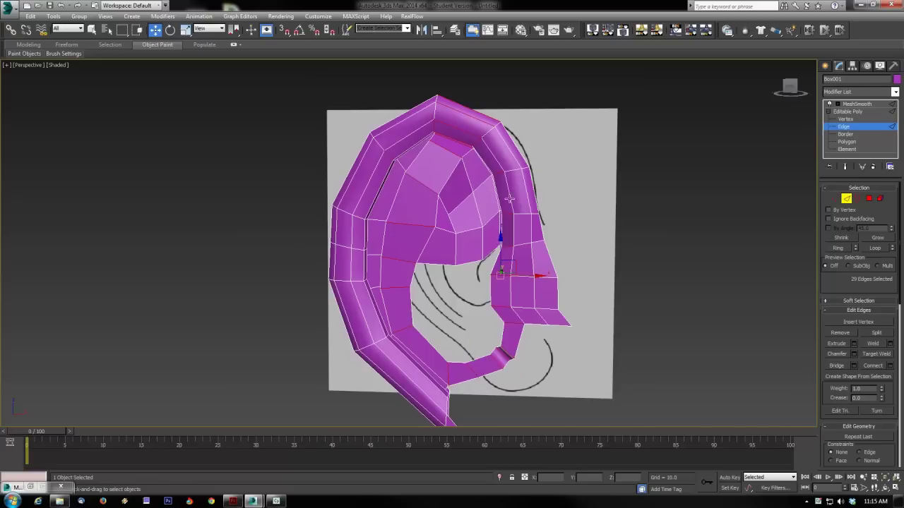
{"action": "left_click_drag", "start_coordinate": [518, 101], "coordinate": [460, 133], "text": "alt"}
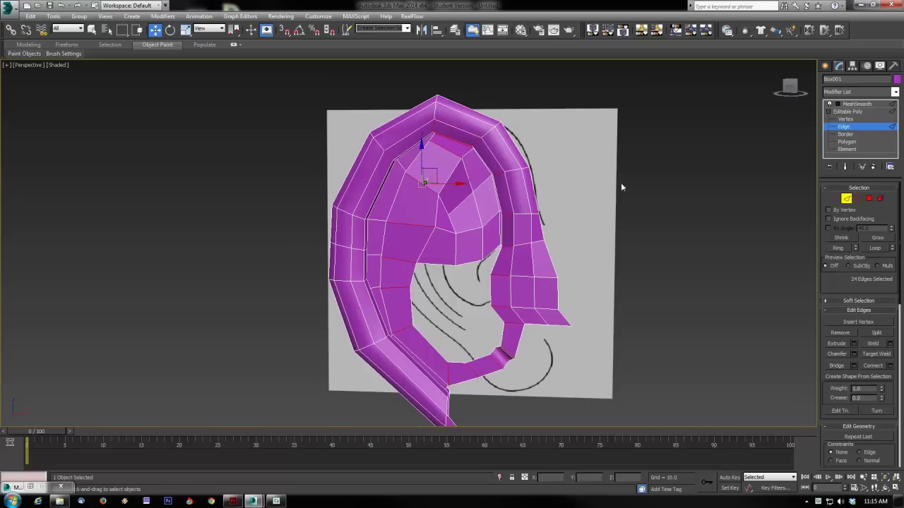
{"action": "left_click", "coordinate": [573, 241]}
- In the Front view, select the second-lowest row of vertices on the ear's front flap and raise it slightly
{"action": "key", "text": "f"}
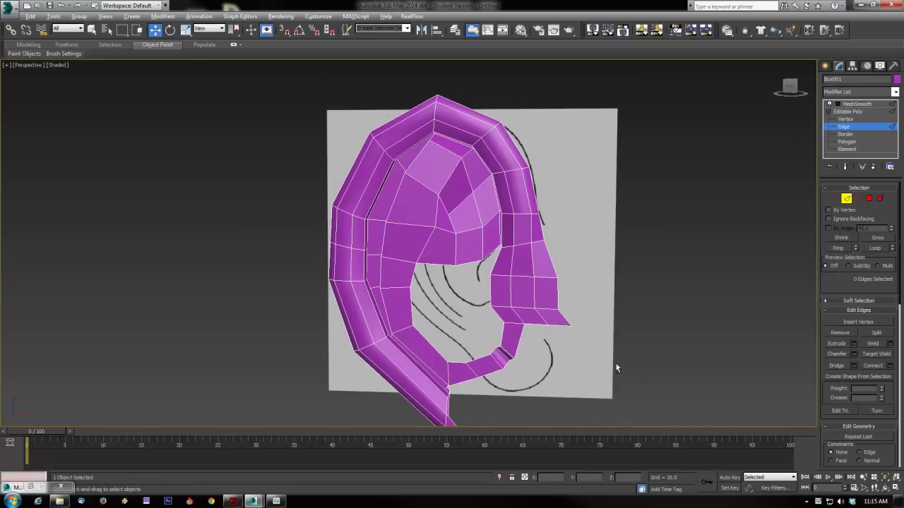
{"action": "key", "text": "alt+w"}
{"action": "left_click", "coordinate": [654, 198]}
{"action": "key", "text": "alt+w"}
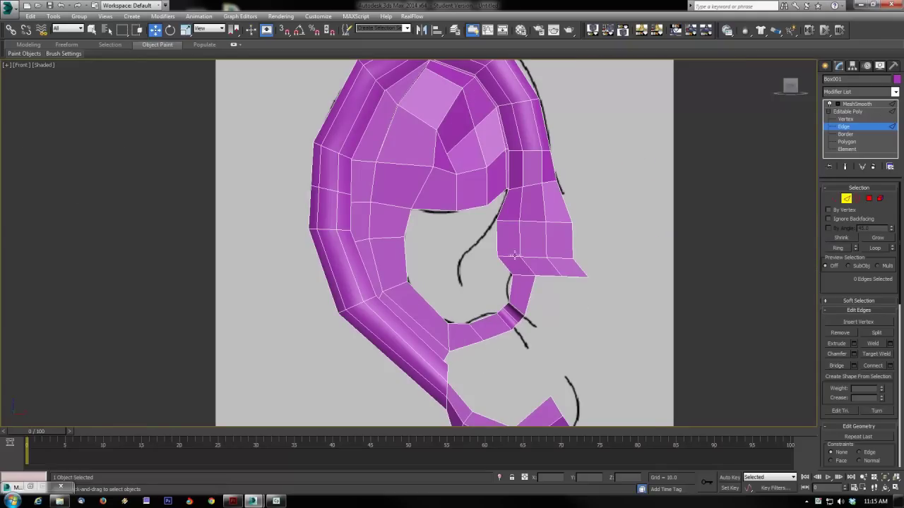
{"action": "left_click", "coordinate": [835, 199]}
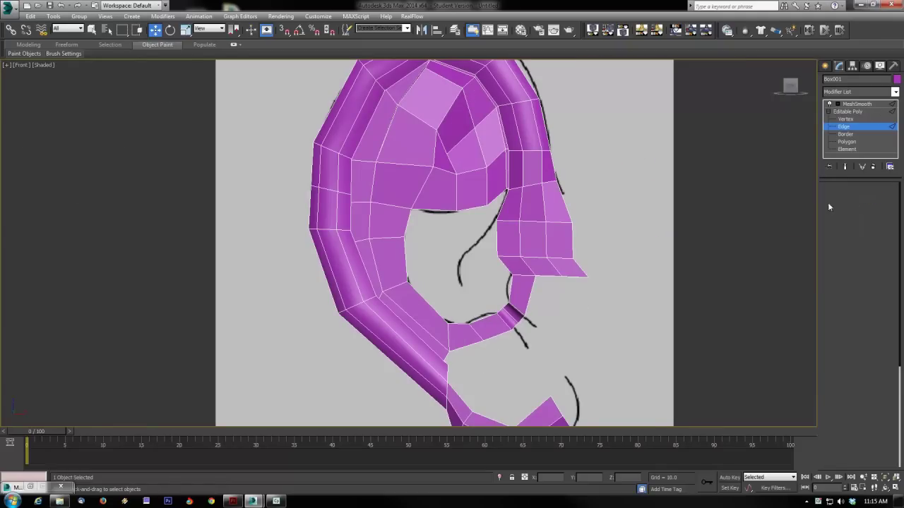
{"action": "left_click_drag", "start_coordinate": [469, 253], "coordinate": [593, 269]}
{"action": "left_click_drag", "start_coordinate": [539, 245], "coordinate": [540, 234]}
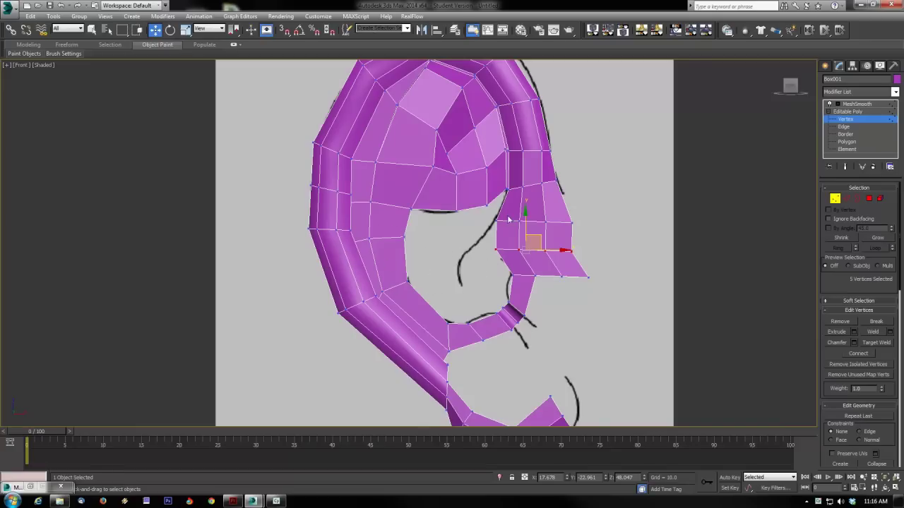
- Select the four border edges along the upper side of the hole in the inner ear
{"action": "middle_click_drag", "start_coordinate": [560, 330], "coordinate": [422, 231], "text": "alt"}
{"action": "left_click", "coordinate": [847, 199]}
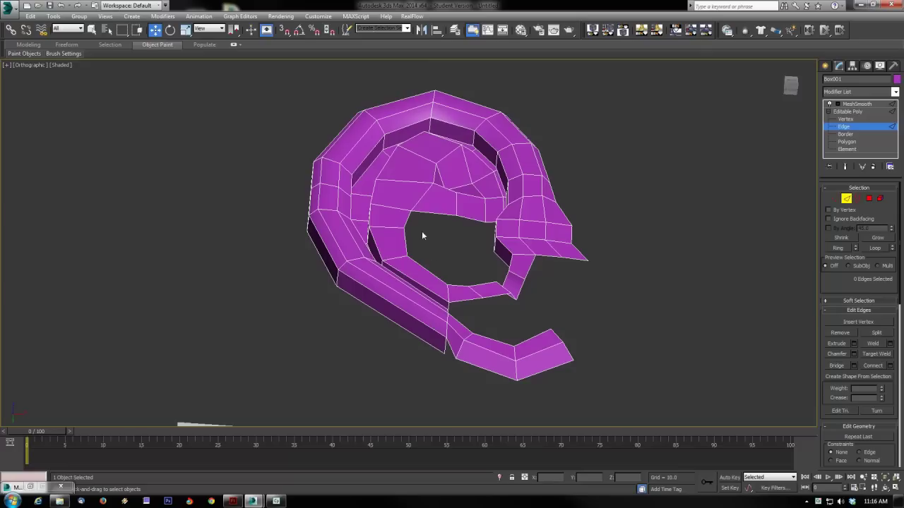
{"action": "left_click", "coordinate": [408, 217]}
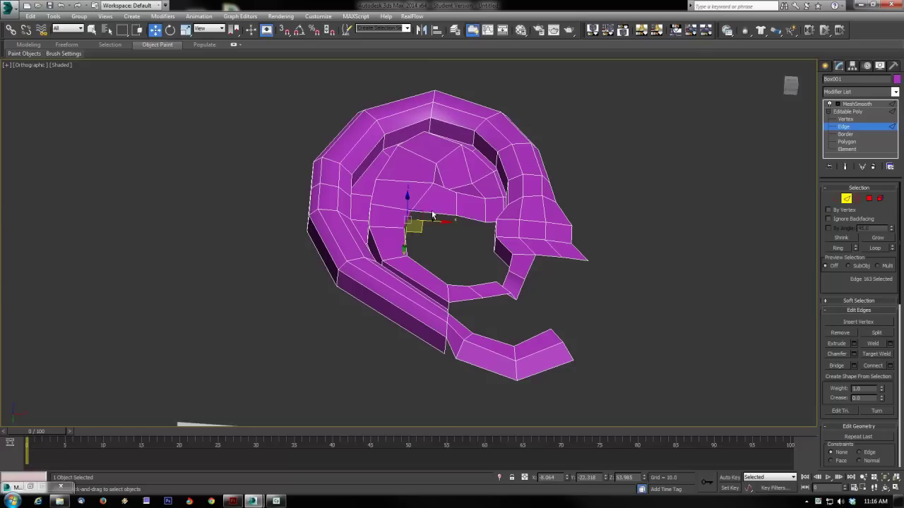
{"action": "left_click", "coordinate": [432, 214], "text": "ctrl"}
{"action": "left_click", "coordinate": [483, 223], "text": "ctrl"}
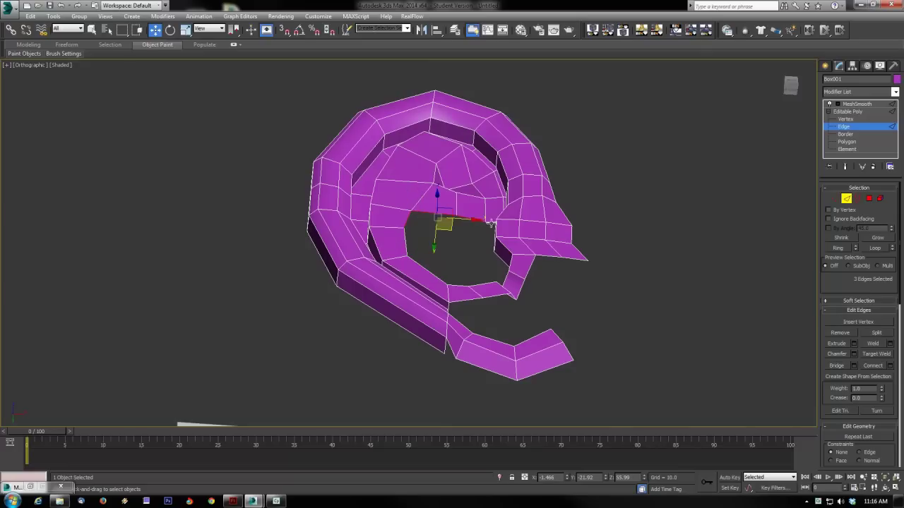
{"action": "left_click", "coordinate": [491, 223], "text": "ctrl"}
{"action": "middle_click_drag", "start_coordinate": [490, 225], "coordinate": [501, 300], "text": "alt"}
{"action": "scroll", "coordinate": [481, 228], "scroll_direction": "up", "scroll_amount": 2}
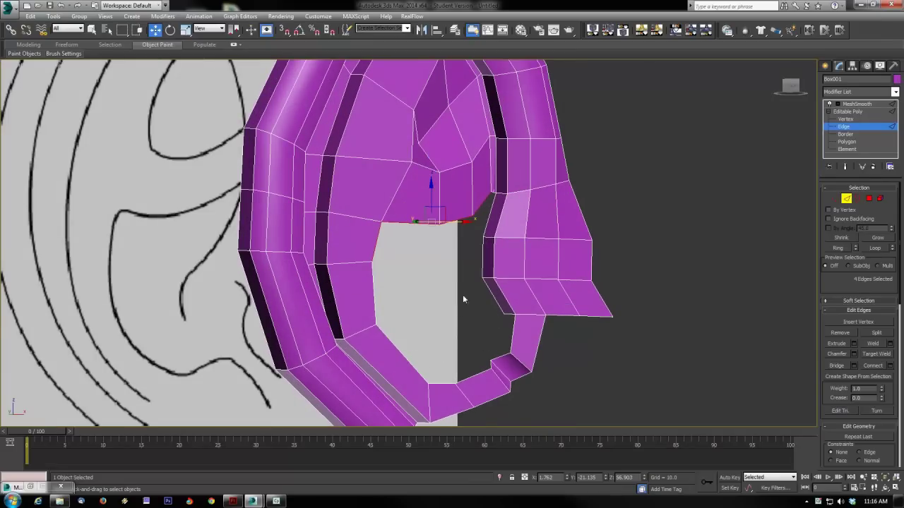
{"action": "middle_click_drag", "start_coordinate": [512, 298], "coordinate": [485, 311], "text": "alt"}
{"action": "key", "text": "alt+w"}
{"action": "right_click", "coordinate": [616, 170]}
{"action": "left_click", "coordinate": [649, 251]}
{"action": "right_click", "coordinate": [648, 252]}
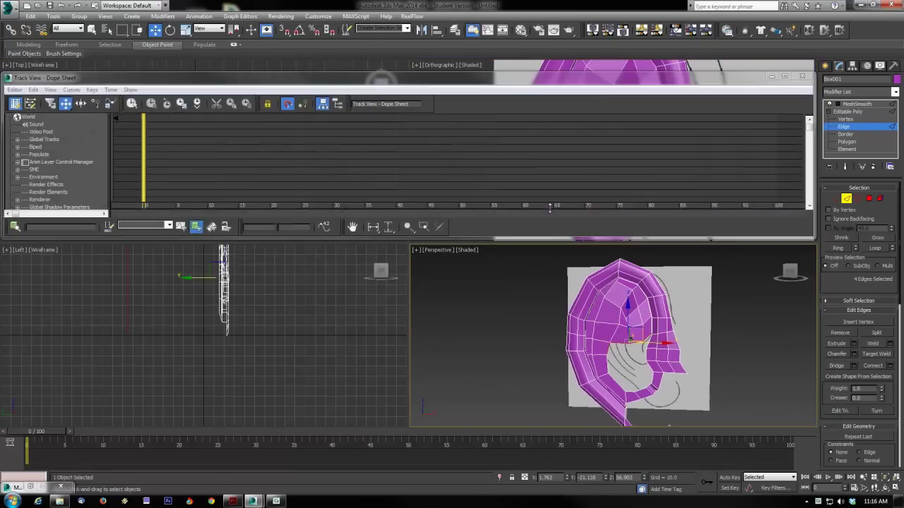
{"action": "left_click", "coordinate": [802, 76]}
- In the Front view, move the two outermost vertices at the rim's lower end, where the lobe starts, onto the reference outline
{"action": "middle_click_drag", "start_coordinate": [604, 206], "coordinate": [556, 181]}
{"action": "scroll", "coordinate": [555, 182], "scroll_direction": "down", "scroll_amount": 4}
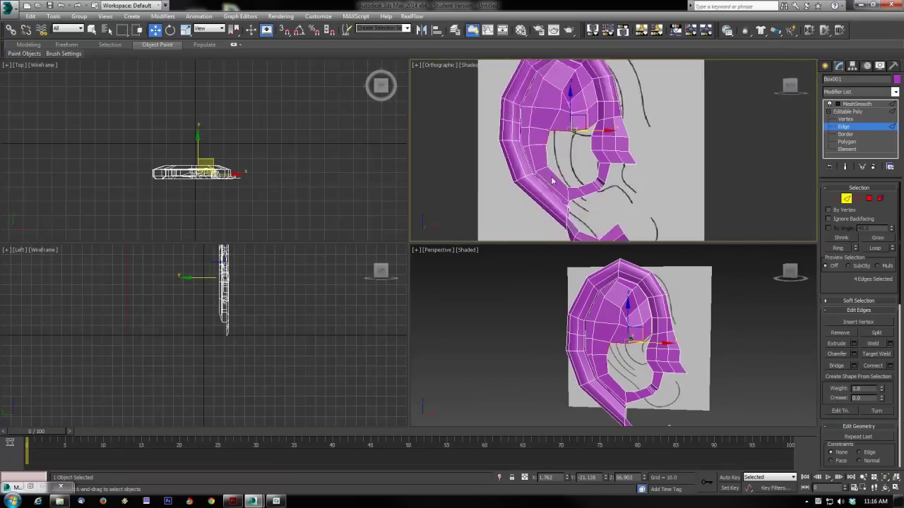
{"action": "key", "text": "alt+w"}
{"action": "middle_click_drag", "start_coordinate": [615, 206], "coordinate": [600, 146]}
{"action": "middle_click_drag", "start_coordinate": [378, 241], "coordinate": [497, 296]}
{"action": "key", "text": "f"}
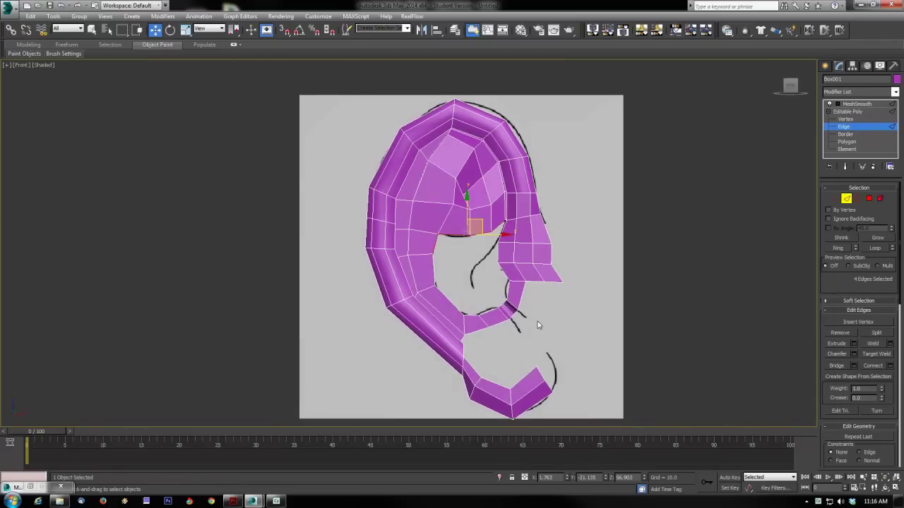
{"action": "middle_click_drag", "start_coordinate": [538, 323], "coordinate": [493, 293]}
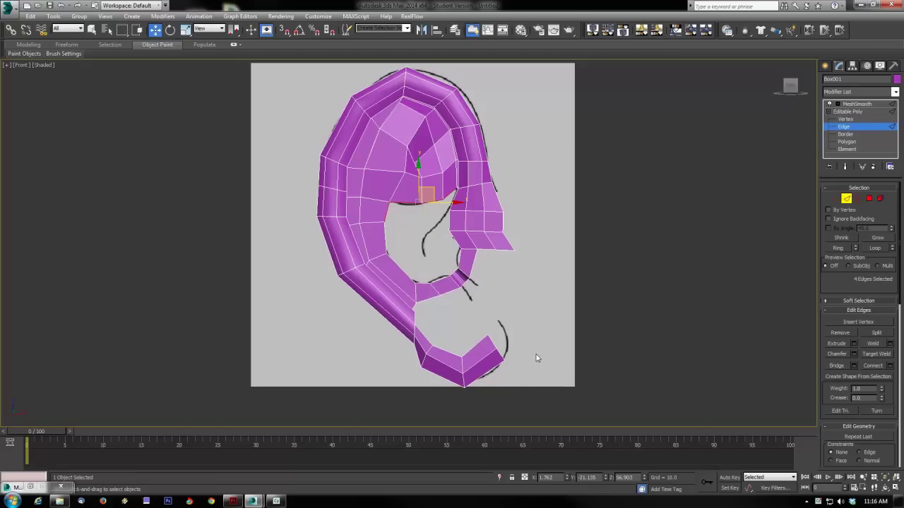
{"action": "left_click", "coordinate": [837, 199]}
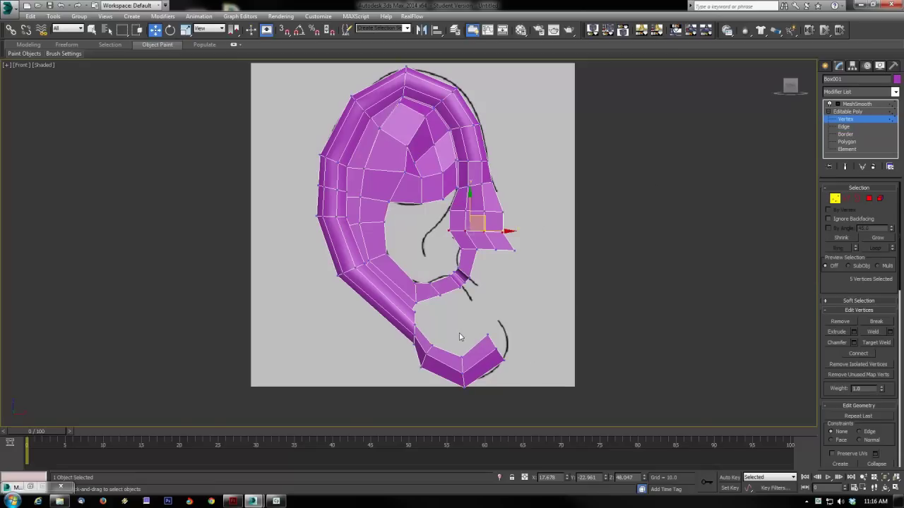
{"action": "left_click_drag", "start_coordinate": [403, 348], "coordinate": [427, 322]}
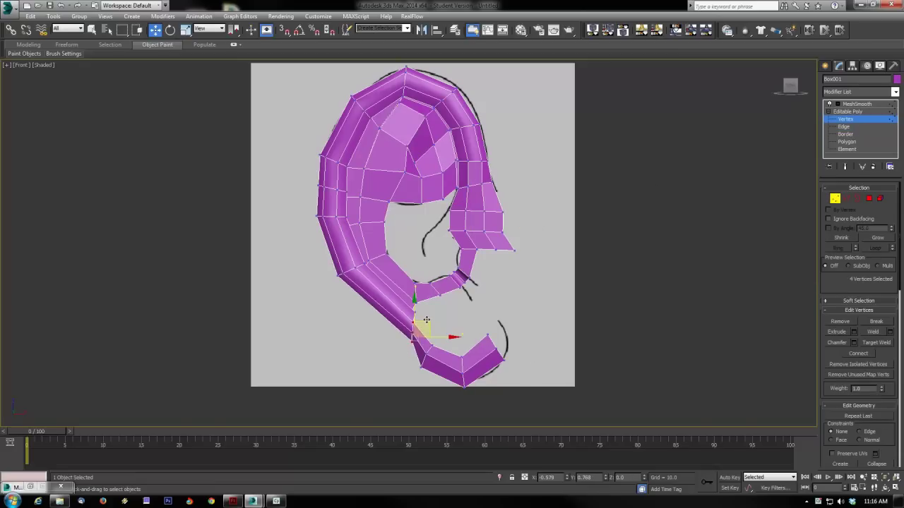
{"action": "left_click_drag", "start_coordinate": [399, 354], "coordinate": [423, 327]}
{"action": "left_click", "coordinate": [420, 329], "text": "alt"}
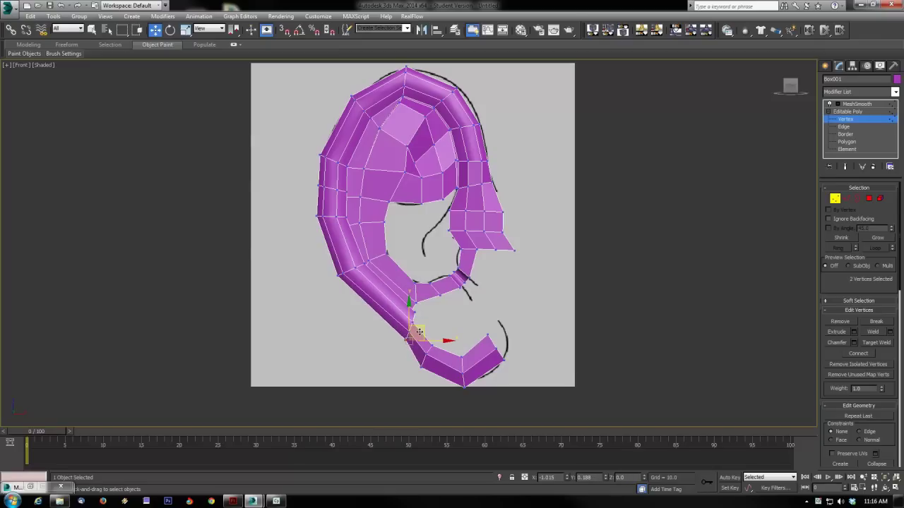
{"action": "left_click", "coordinate": [399, 357]}
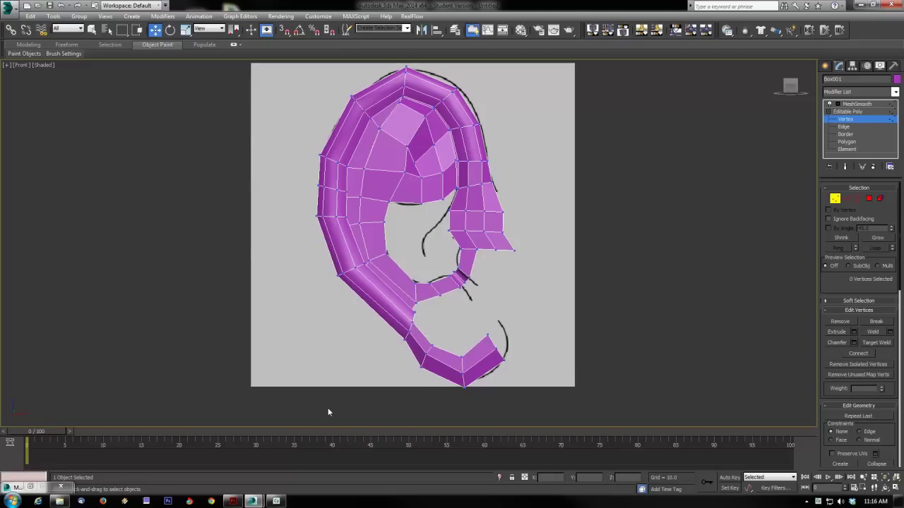
- Using see-through display, move the hidden vertex at the rim's lower end down toward the lobe joint, then restore shaded display
{"action": "key", "text": "alt+x"}
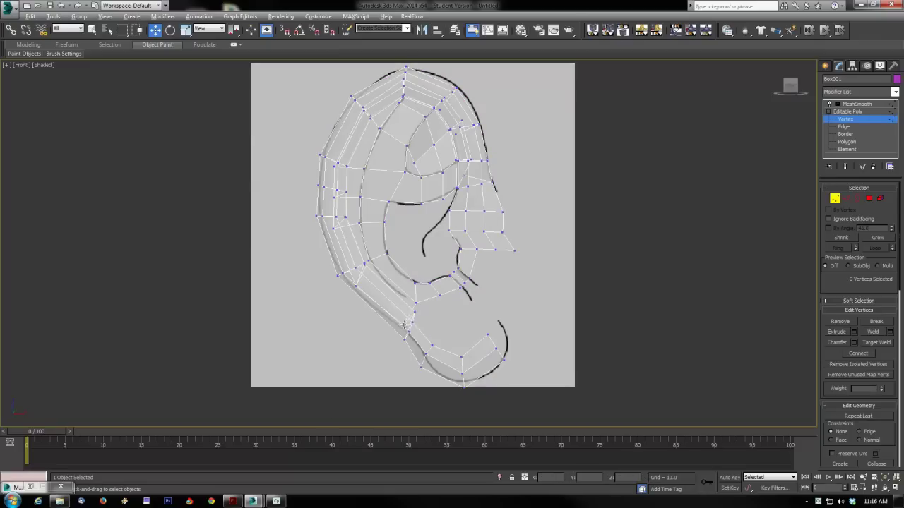
{"action": "left_click", "coordinate": [405, 325]}
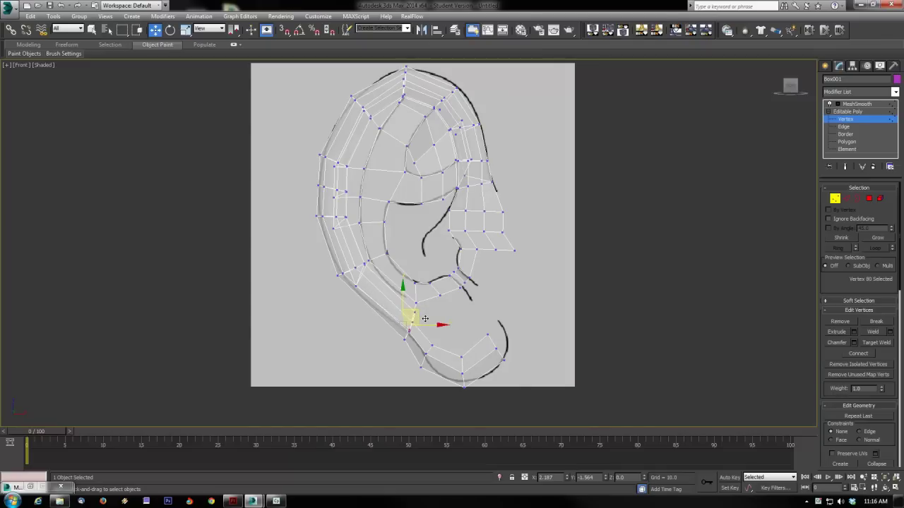
{"action": "left_click_drag", "start_coordinate": [425, 319], "coordinate": [421, 326]}
{"action": "key", "text": "alt+x"}
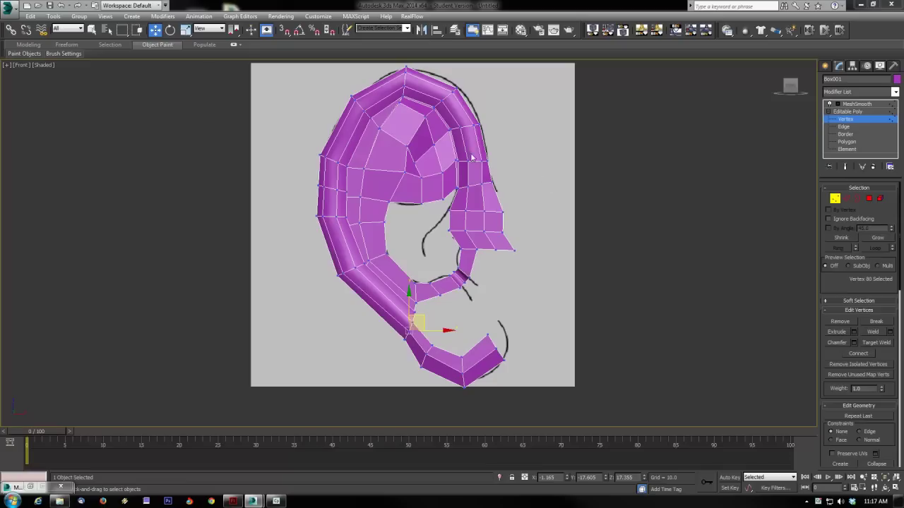
- Bridge the inner edge of the ear's front flap to the facing border edge on the opposite side of the inner ear's hole
{"action": "left_click", "coordinate": [846, 200]}
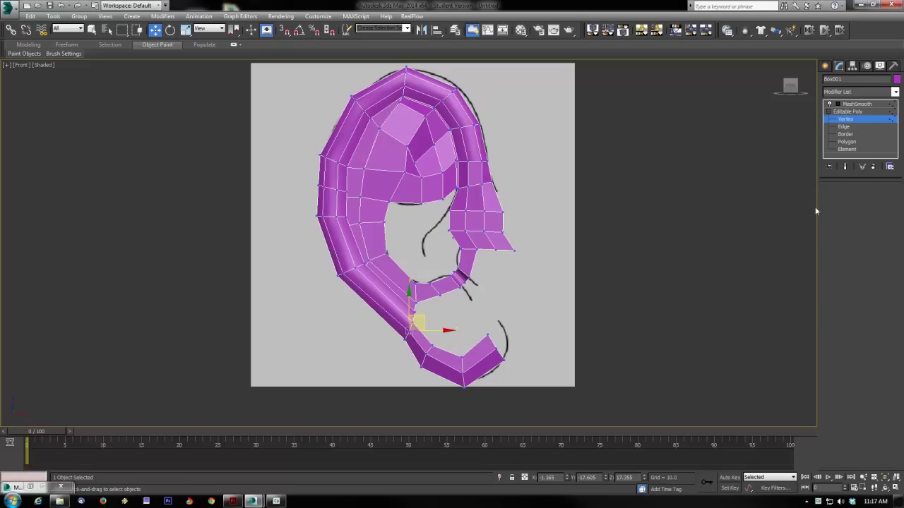
{"action": "left_click", "coordinate": [458, 212]}
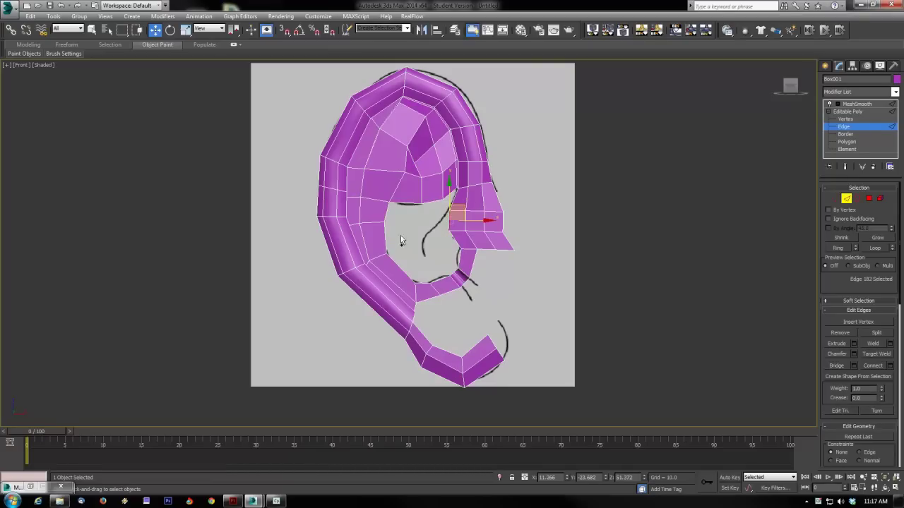
{"action": "key", "text": "alt+w"}
{"action": "right_click", "coordinate": [702, 347]}
{"action": "key", "text": "alt+w"}
{"action": "middle_click_drag", "start_coordinate": [570, 352], "coordinate": [604, 344], "text": "alt"}
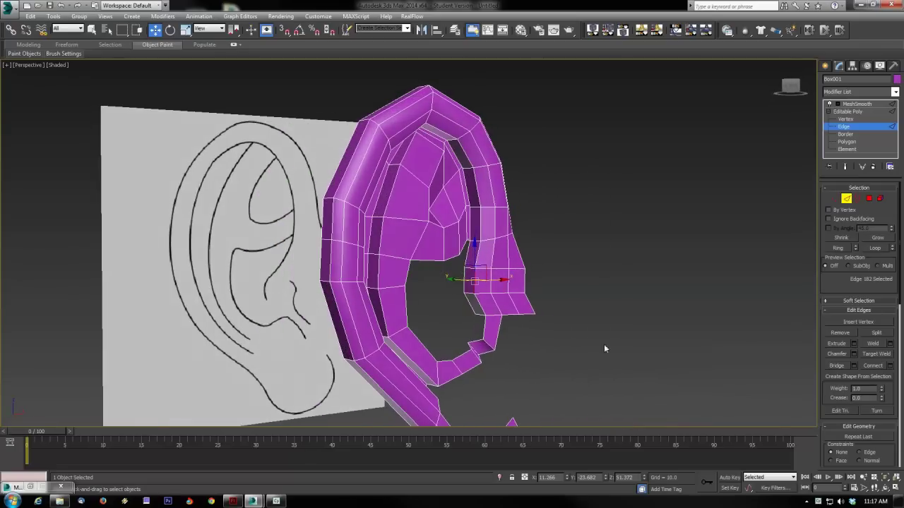
{"action": "scroll", "coordinate": [469, 281], "scroll_direction": "up", "scroll_amount": 4}
{"action": "left_click", "coordinate": [469, 279]}
{"action": "middle_click_drag", "start_coordinate": [471, 296], "coordinate": [410, 312], "text": "alt"}
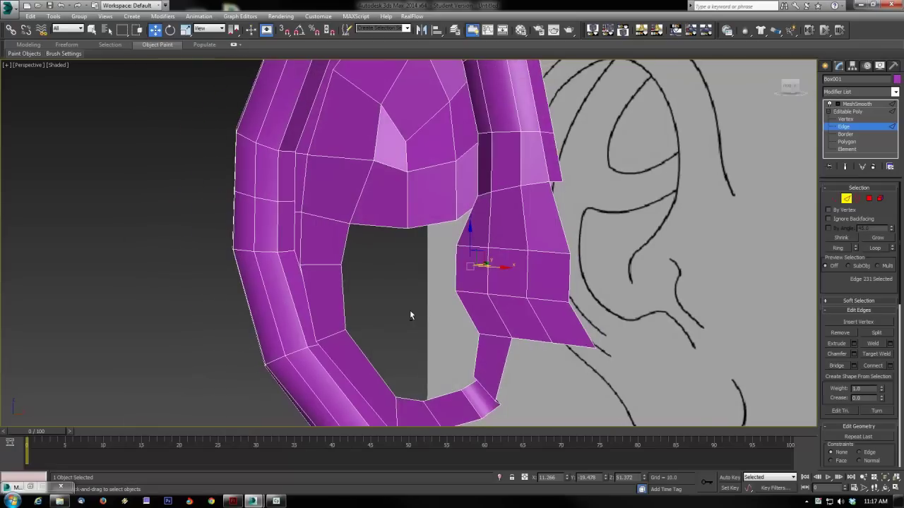
{"action": "scroll", "coordinate": [335, 292], "scroll_direction": "up", "scroll_amount": 4}
{"action": "middle_click_drag", "start_coordinate": [356, 292], "coordinate": [514, 295], "text": "alt"}
{"action": "scroll", "coordinate": [500, 293], "scroll_direction": "down", "scroll_amount": 4}
{"action": "left_click", "coordinate": [403, 303], "text": "ctrl"}
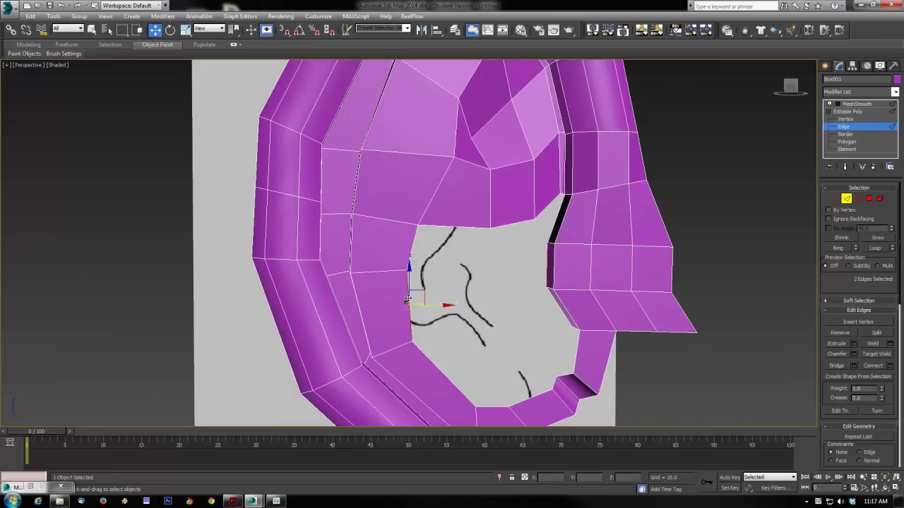
{"action": "left_click", "coordinate": [836, 365]}
{"action": "middle_click_drag", "start_coordinate": [573, 321], "coordinate": [485, 223], "text": "alt"}
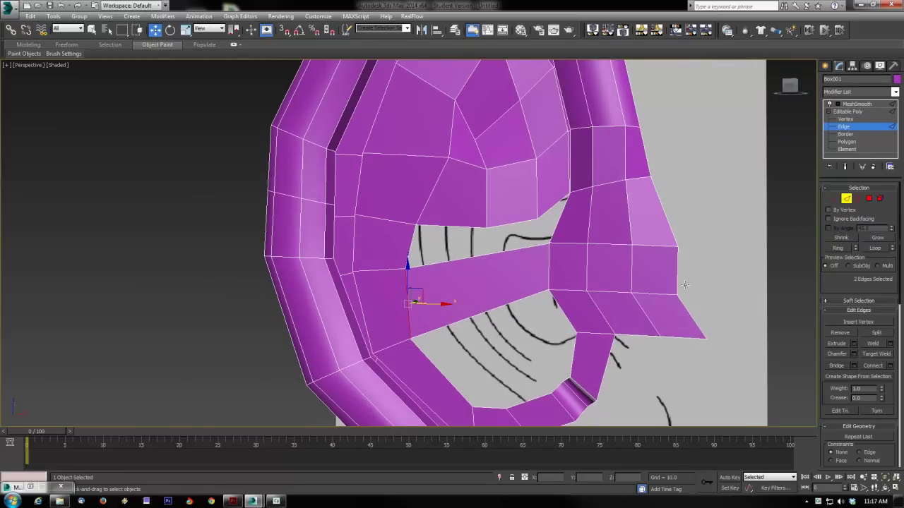
- Connect the new strip's upper and lower edges, and chamfer the resulting middle edge by about 3.5 to split it in two
{"action": "left_click", "coordinate": [509, 252]}
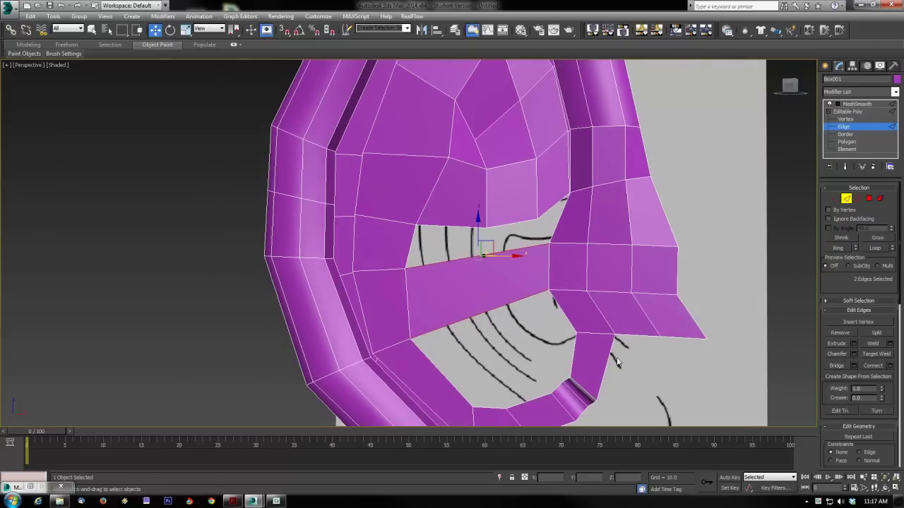
{"action": "left_click", "coordinate": [836, 365]}
{"action": "left_click", "coordinate": [854, 353]}
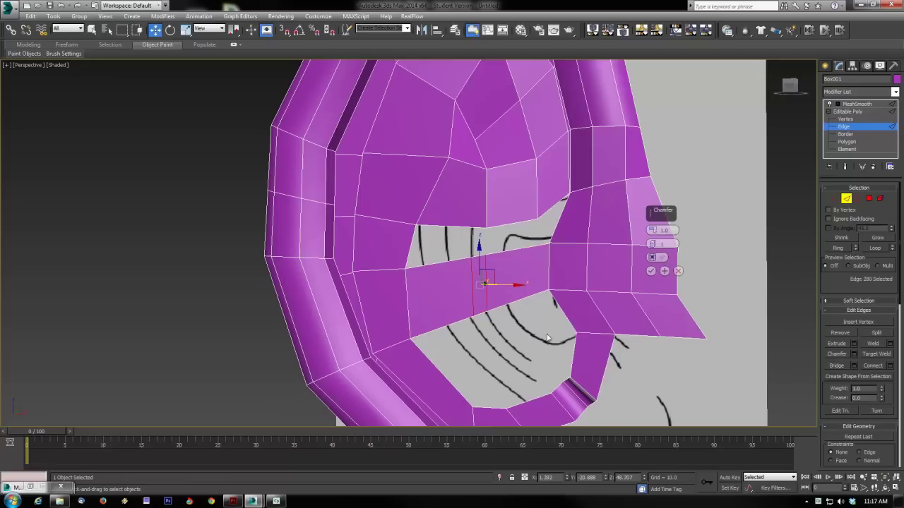
{"action": "left_click_drag", "start_coordinate": [646, 207], "coordinate": [646, 217]}
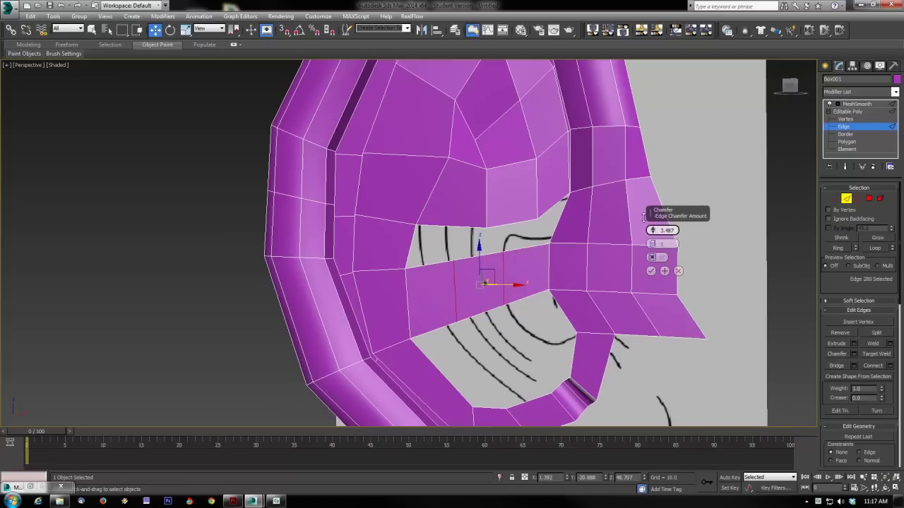
{"action": "mouse_move", "coordinate": [591, 247]}
{"action": "middle_mouse_down", "text": "alt"}
{"action": "mouse_move", "coordinate": [596, 260]}
{"action": "mouse_move", "coordinate": [608, 246]}
{"action": "mouse_move", "coordinate": [589, 262]}
{"action": "middle_mouse_up", "text": "alt"}
{"action": "scroll", "coordinate": [589, 262], "scroll_direction": "up", "scroll_amount": 3}
{"action": "left_click", "coordinate": [650, 272]}
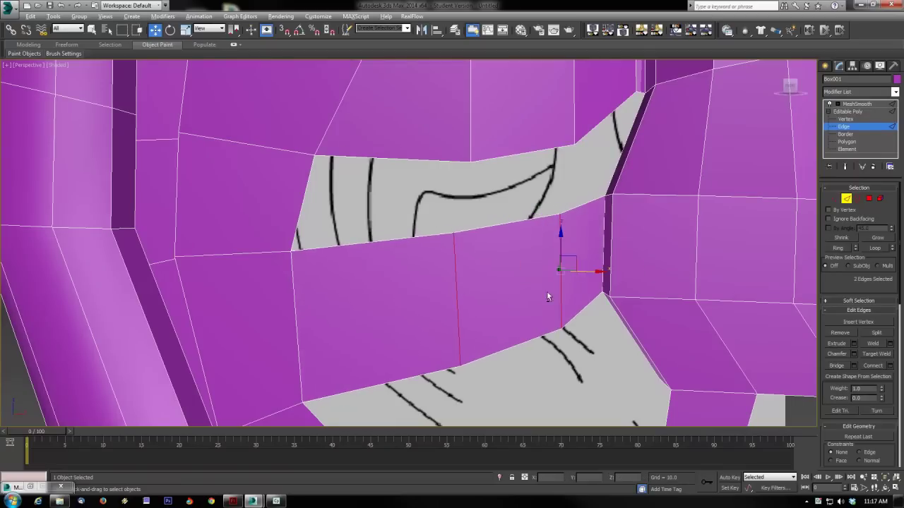
- Bridge the rearmost edge along the hole's upper side to the strip's facing top edge
{"action": "middle_click_drag", "start_coordinate": [547, 299], "coordinate": [566, 219], "text": "alt"}
{"action": "middle_click_drag", "start_coordinate": [557, 217], "coordinate": [563, 267], "text": "alt"}
{"action": "scroll", "coordinate": [511, 295], "scroll_direction": "down", "scroll_amount": 4}
{"action": "scroll", "coordinate": [511, 295], "scroll_direction": "down", "scroll_amount": 3}
{"action": "middle_click_drag", "start_coordinate": [510, 296], "coordinate": [554, 297], "text": "alt"}
{"action": "scroll", "coordinate": [496, 305], "scroll_direction": "up", "scroll_amount": 2}
{"action": "left_click", "coordinate": [485, 219]}
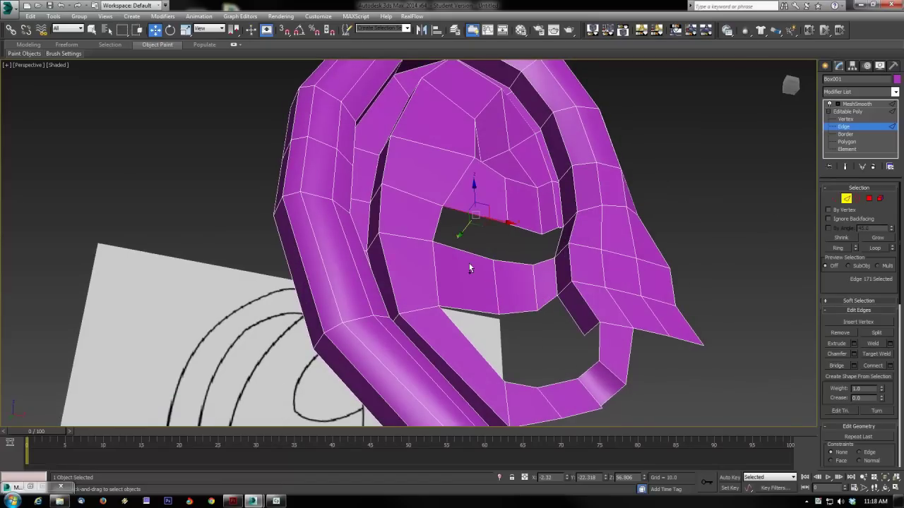
{"action": "left_click", "coordinate": [469, 253], "text": "ctrl"}
{"action": "left_click", "coordinate": [836, 366]}
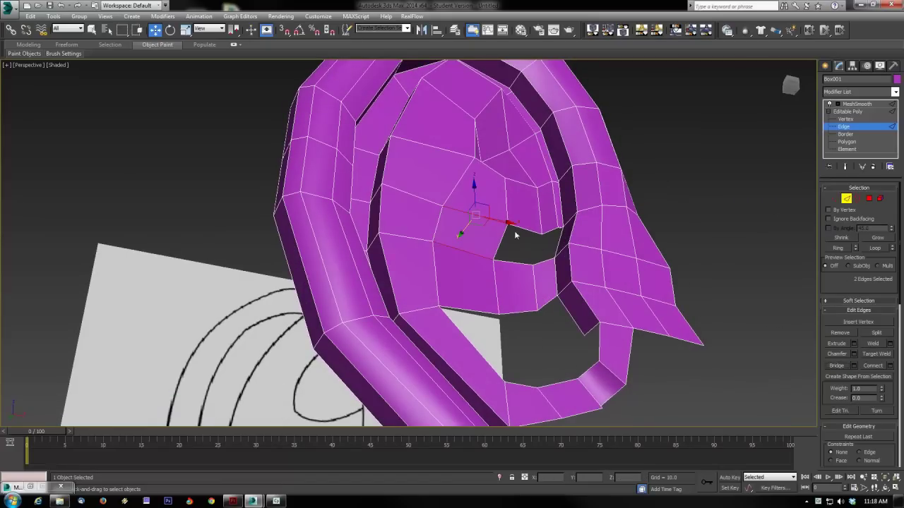
- Bridge the next two facing edge pairs between the upper inner ear and the strip, working toward the front flap
{"action": "left_click", "coordinate": [521, 229]}
{"action": "left_click", "coordinate": [515, 263], "text": "ctrl"}
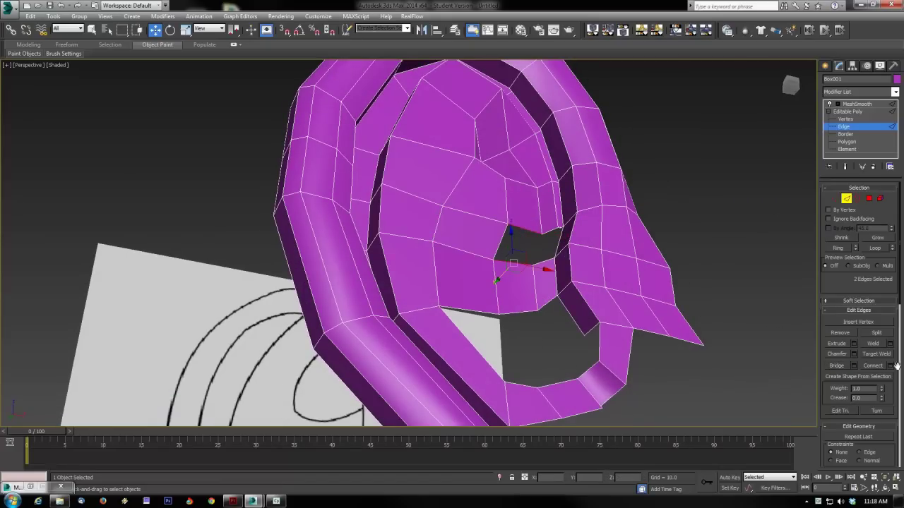
{"action": "left_click", "coordinate": [836, 366]}
{"action": "middle_click_drag", "start_coordinate": [665, 327], "coordinate": [607, 330], "text": "alt"}
{"action": "scroll", "coordinate": [595, 330], "scroll_direction": "up", "scroll_amount": 3}
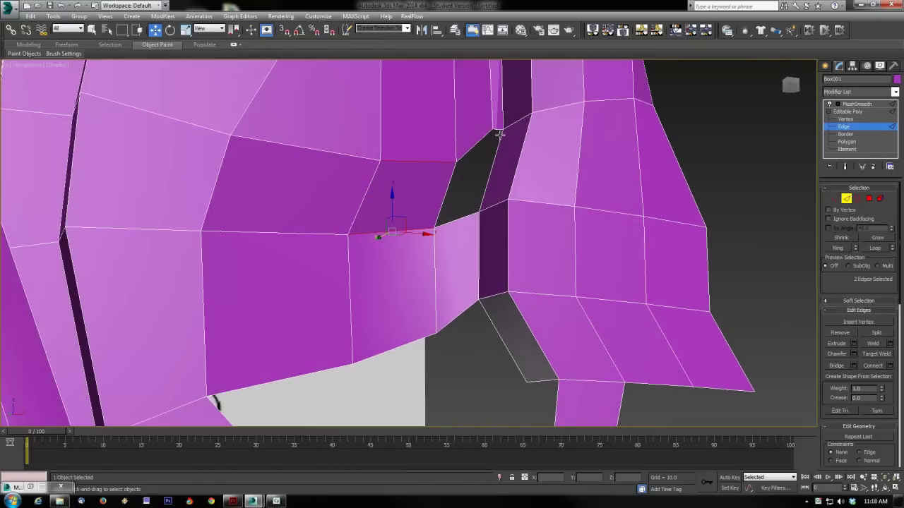
{"action": "left_click", "coordinate": [474, 146]}
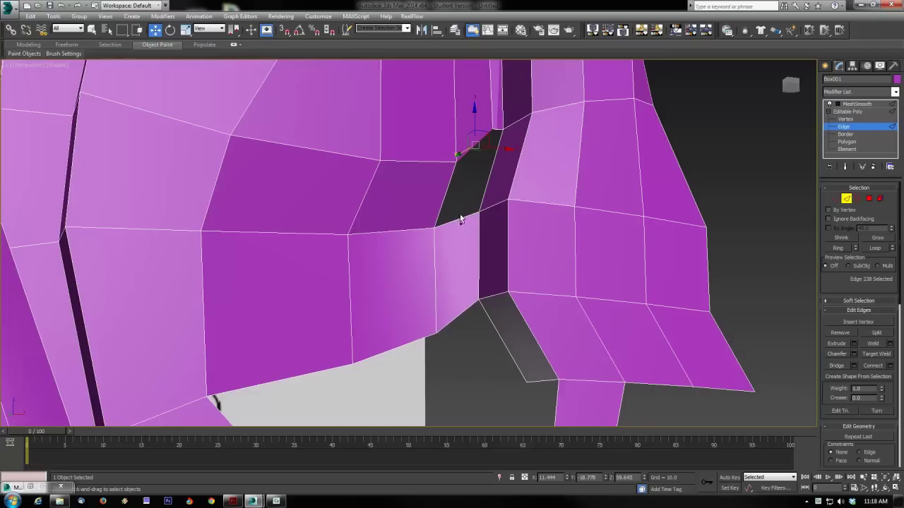
{"action": "left_click", "coordinate": [461, 219], "text": "ctrl"}
{"action": "left_click", "coordinate": [836, 366]}
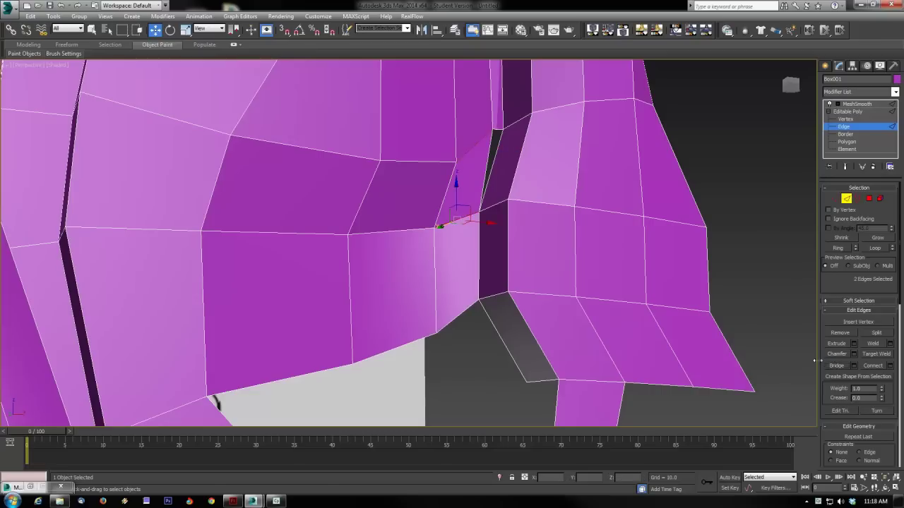
- Cap the narrow four-edge gap left between the bridged faces and the front flap
{"action": "left_click", "coordinate": [857, 198]}
{"action": "left_click", "coordinate": [492, 166]}
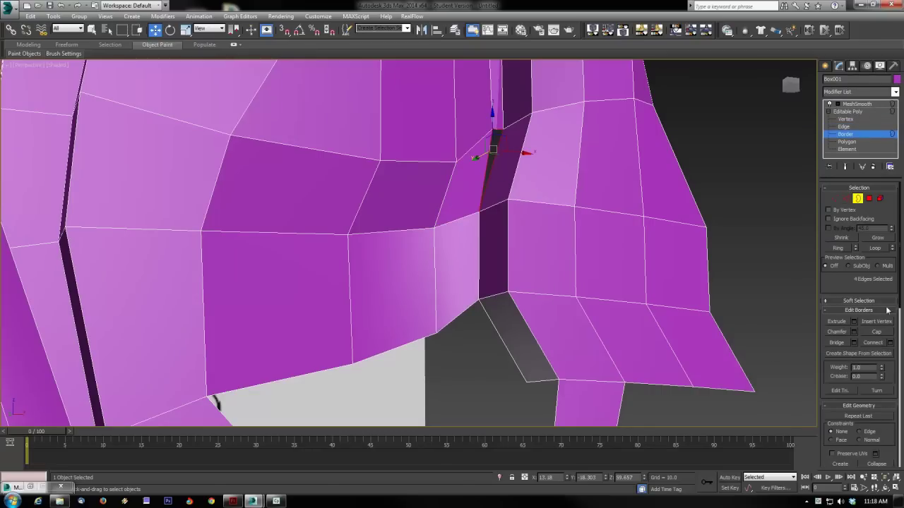
{"action": "left_click", "coordinate": [508, 301]}
{"action": "scroll", "coordinate": [494, 328], "scroll_direction": "down", "scroll_amount": 6}
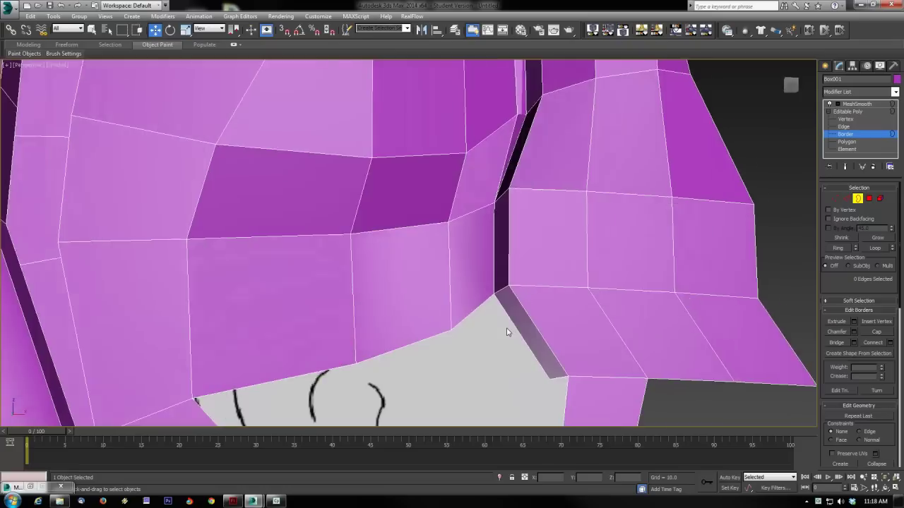
- Show the smoothed end result and push two vertices of the upper inner ear deeper along the Y axis
{"action": "middle_click_drag", "start_coordinate": [489, 328], "coordinate": [529, 326], "text": "alt"}
{"action": "left_click", "coordinate": [846, 166]}
{"action": "middle_click_drag", "start_coordinate": [600, 322], "coordinate": [581, 321], "text": "alt"}
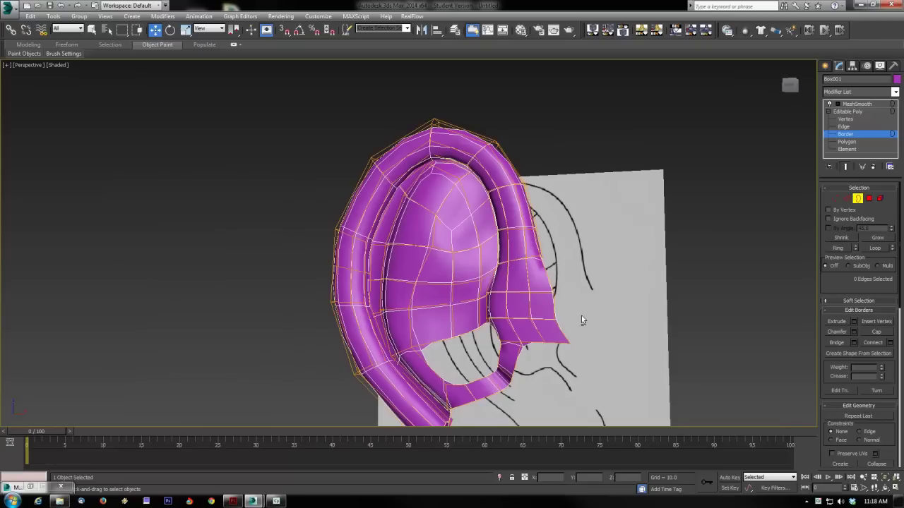
{"action": "left_click", "coordinate": [835, 198]}
{"action": "left_click_drag", "start_coordinate": [444, 239], "coordinate": [474, 209]}
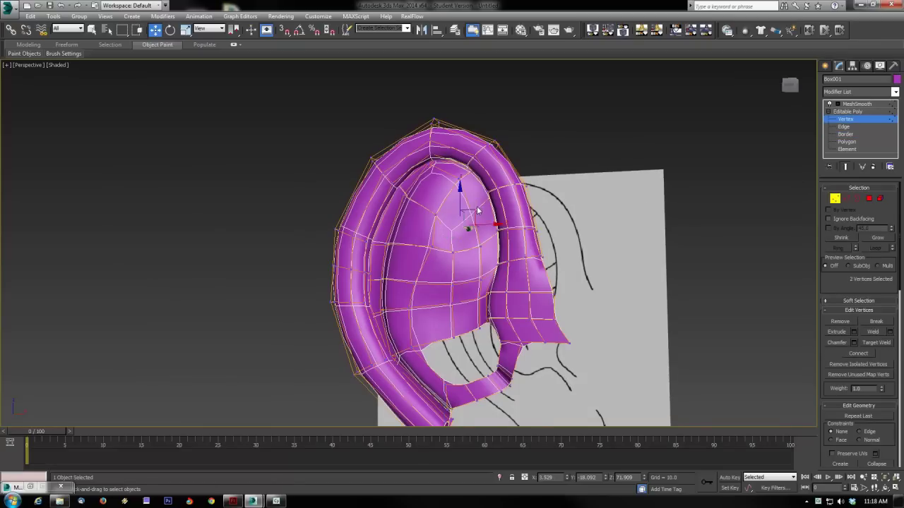
{"action": "middle_click_drag", "start_coordinate": [477, 248], "coordinate": [479, 300], "text": "alt"}
{"action": "scroll", "coordinate": [458, 300], "scroll_direction": "up", "scroll_amount": 3}
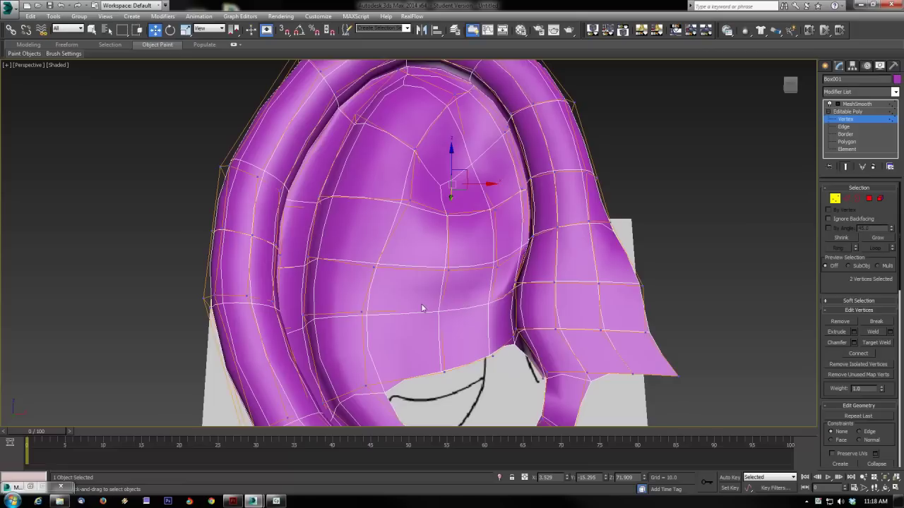
- Push the four middle vertices of the new strip deeper into the ear, then adjust the two farther from the front flap
{"action": "left_click_drag", "start_coordinate": [422, 305], "coordinate": [502, 386]}
{"action": "middle_click_drag", "start_coordinate": [501, 389], "coordinate": [459, 335], "text": "alt"}
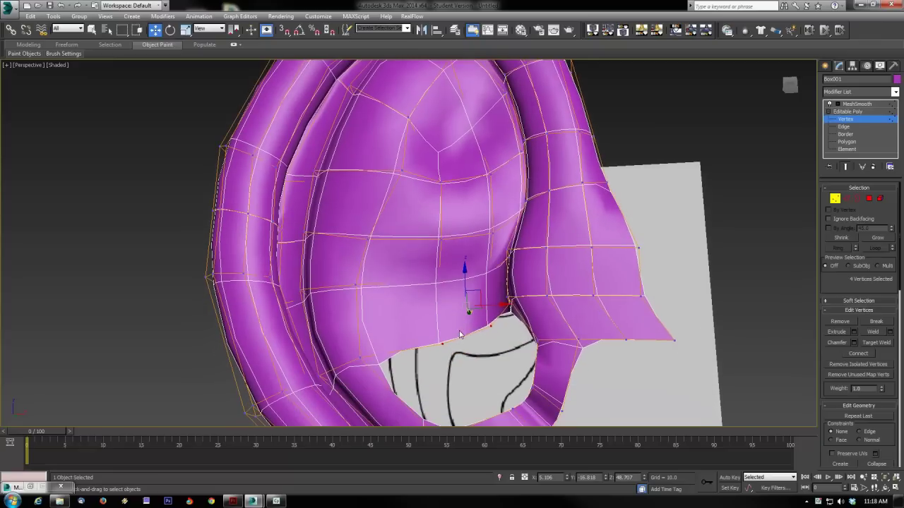
{"action": "left_click_drag", "start_coordinate": [433, 353], "coordinate": [454, 271]}
{"action": "left_click_drag", "start_coordinate": [467, 312], "coordinate": [439, 313]}
{"action": "scroll", "coordinate": [464, 367], "scroll_direction": "down", "scroll_amount": 4}
{"action": "middle_click_drag", "start_coordinate": [464, 368], "coordinate": [425, 258], "text": "alt"}
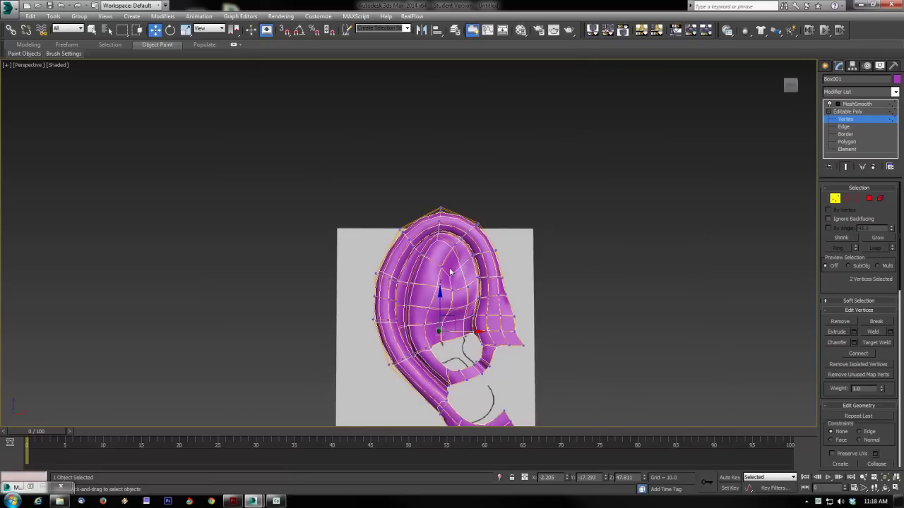
- Reposition two vertices around the junction in the upper inner ear, shifting the first toward the outer rim
{"action": "left_click", "coordinate": [440, 286]}
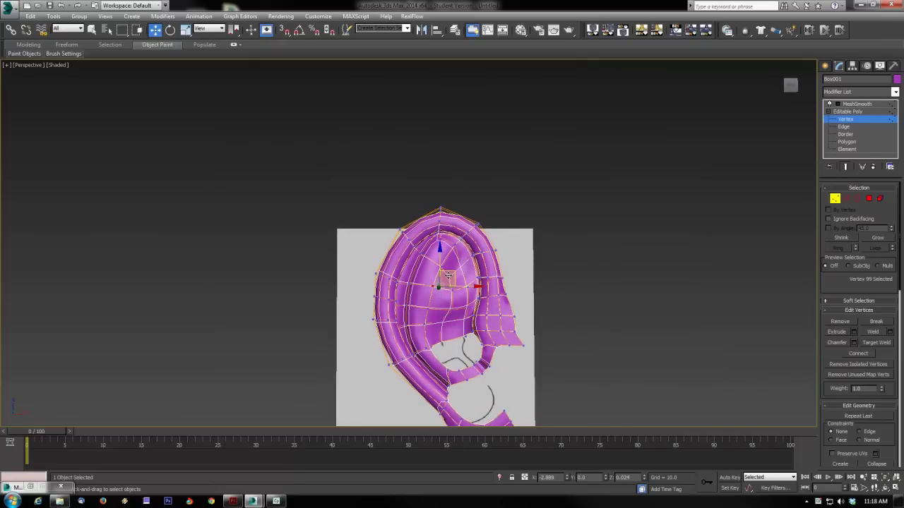
{"action": "middle_click_drag", "start_coordinate": [455, 277], "coordinate": [486, 334], "text": "alt"}
{"action": "left_click", "coordinate": [449, 276]}
{"action": "left_click", "coordinate": [463, 274]}
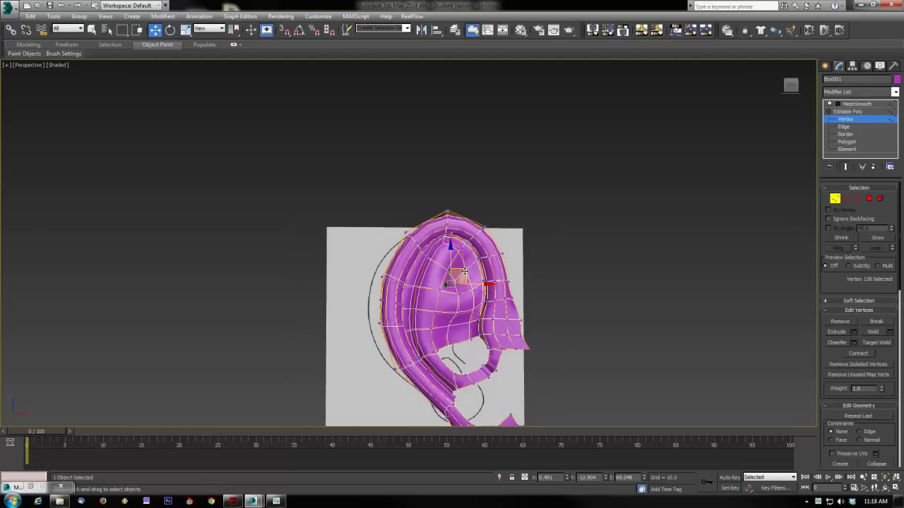
{"action": "left_click", "coordinate": [489, 327]}
{"action": "middle_click_drag", "start_coordinate": [489, 327], "coordinate": [452, 305], "text": "alt"}
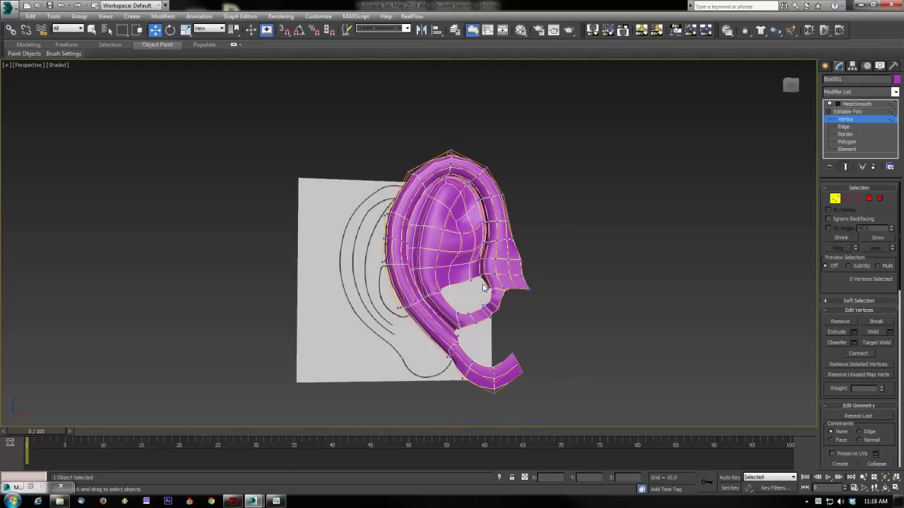
- In the Front view, move the two overlapping vertices where the strip meets the front flap slightly toward the flap
{"action": "key", "text": "alt+w"}
{"action": "key", "text": "alt+w"}
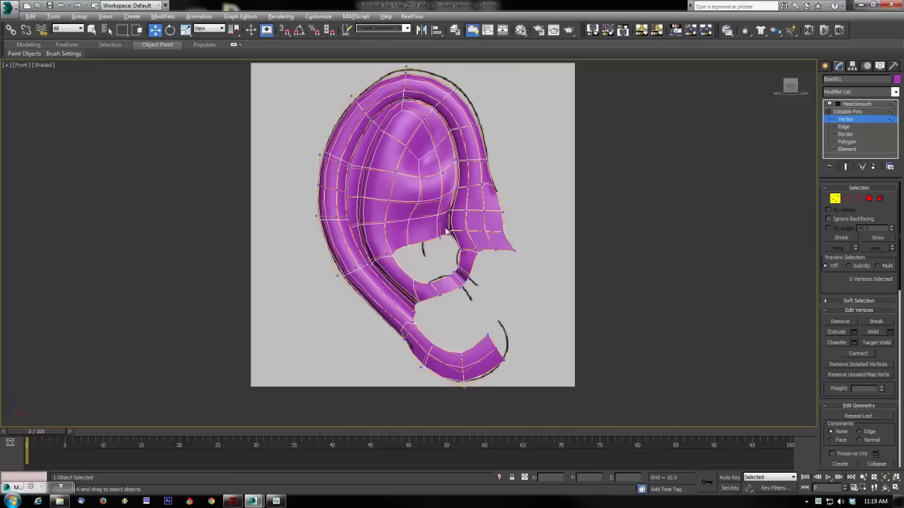
{"action": "left_click_drag", "start_coordinate": [446, 229], "coordinate": [465, 218]}
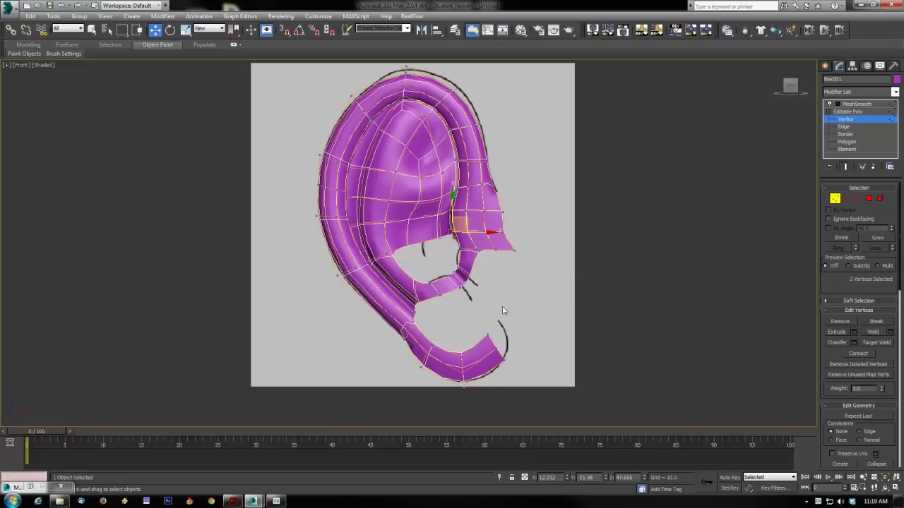
- Bridge the rear edge on the upper side of the remaining hole to the facing edge on its lower side
{"action": "left_click", "coordinate": [848, 200]}
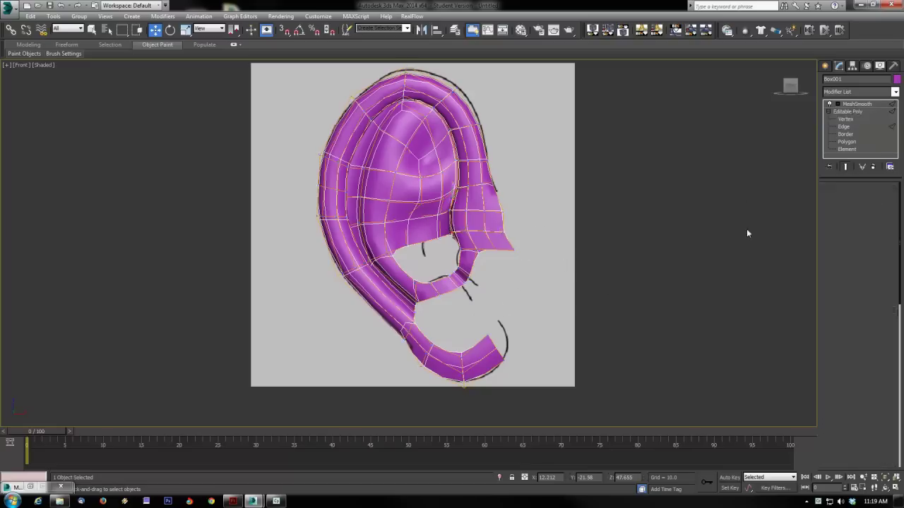
{"action": "left_click", "coordinate": [400, 249]}
{"action": "left_click", "coordinate": [422, 282], "text": "ctrl"}
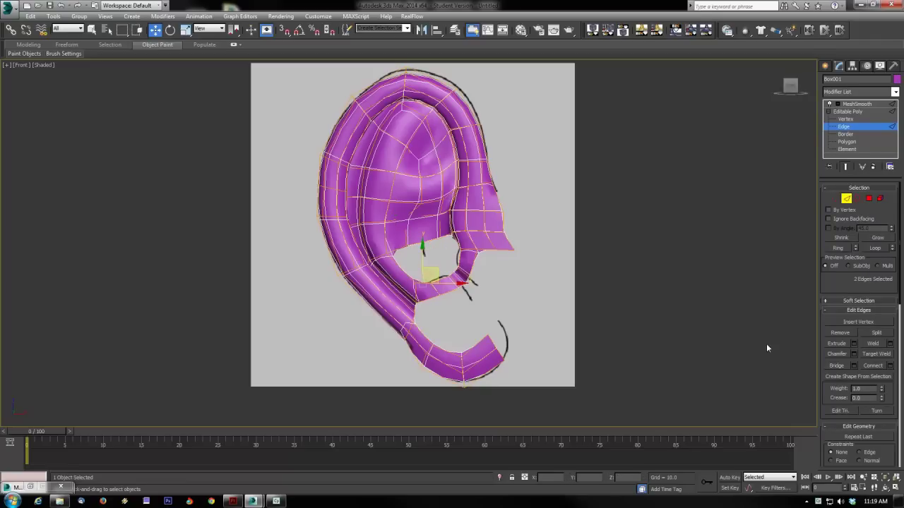
{"action": "left_click", "coordinate": [840, 365]}
- Hide the smoothed result and bridge the hole's next upper edge to the edge facing it below
{"action": "left_click", "coordinate": [425, 242]}
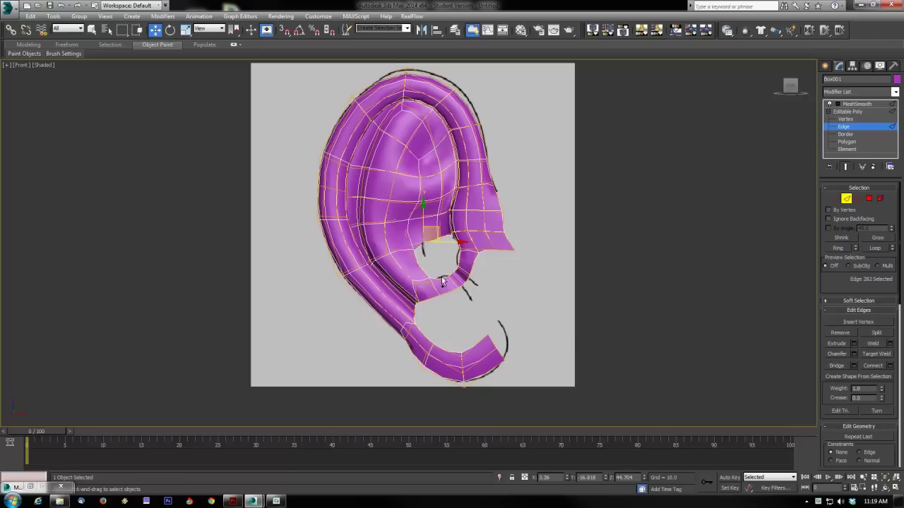
{"action": "left_click", "coordinate": [443, 279], "text": "ctrl"}
{"action": "left_click", "coordinate": [846, 167]}
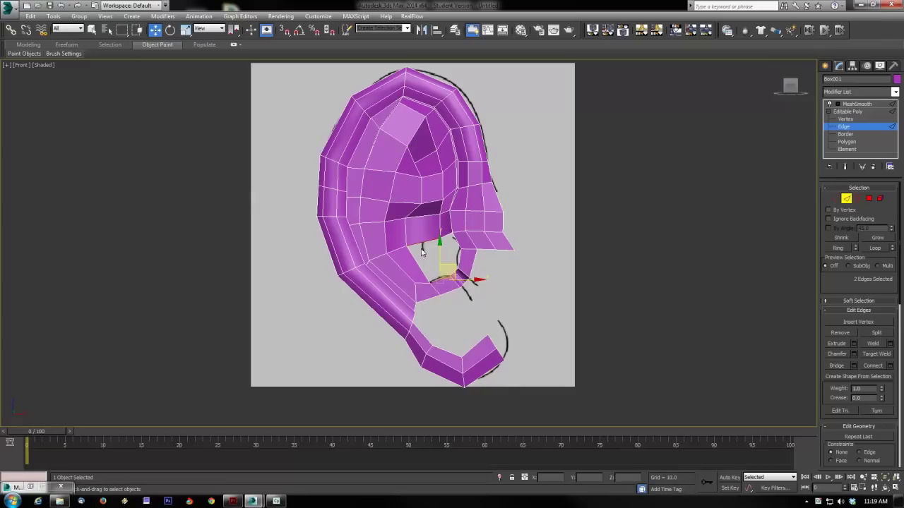
{"action": "left_click", "coordinate": [838, 365]}
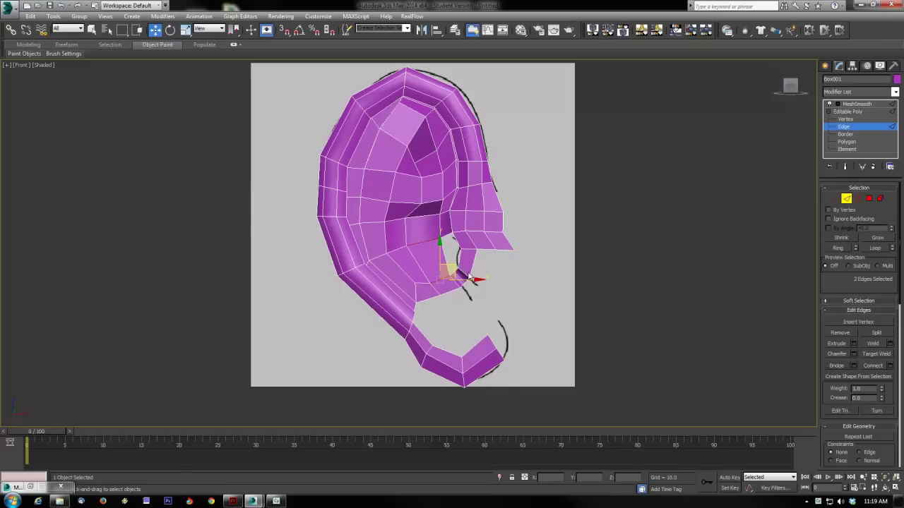
- Bridge the short front edge on the upper side of the hole to the facing edge on its lower side
{"action": "scroll", "coordinate": [455, 263], "scroll_direction": "up", "scroll_amount": 3}
{"action": "middle_click_drag", "start_coordinate": [455, 264], "coordinate": [476, 236], "text": "alt"}
{"action": "middle_click_drag", "start_coordinate": [456, 267], "coordinate": [489, 297], "text": "alt"}
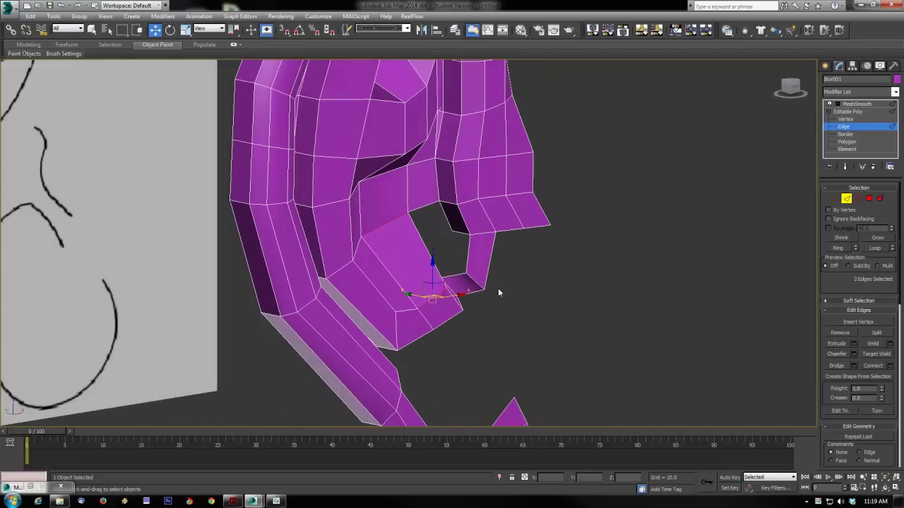
{"action": "left_click", "coordinate": [835, 200]}
{"action": "left_click", "coordinate": [457, 231]}
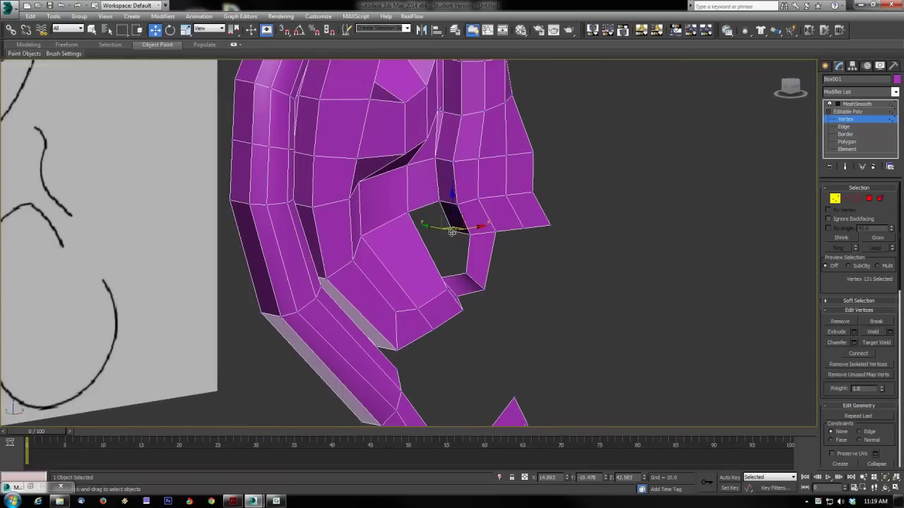
{"action": "mouse_move", "coordinate": [515, 272]}
{"action": "middle_mouse_down", "text": "alt"}
{"action": "mouse_move", "coordinate": [503, 260]}
{"action": "mouse_move", "coordinate": [500, 270]}
{"action": "middle_mouse_up", "text": "alt"}
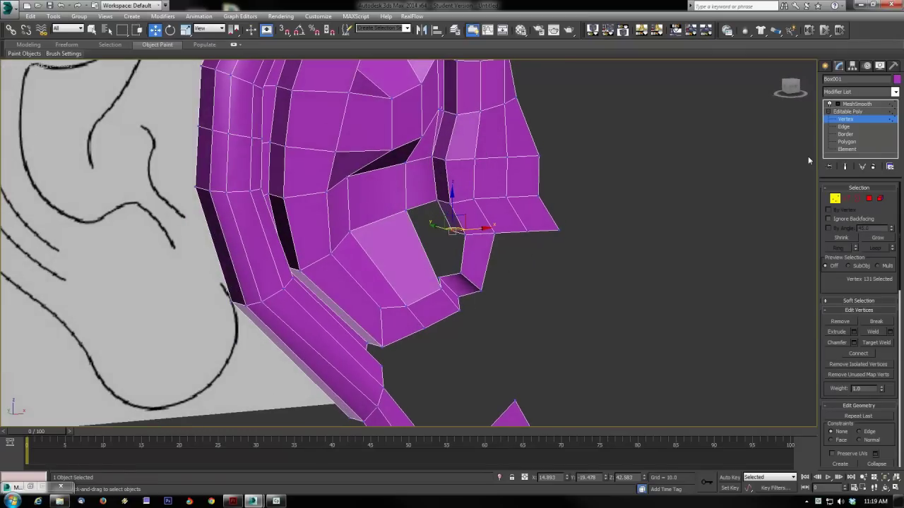
{"action": "left_click", "coordinate": [845, 200]}
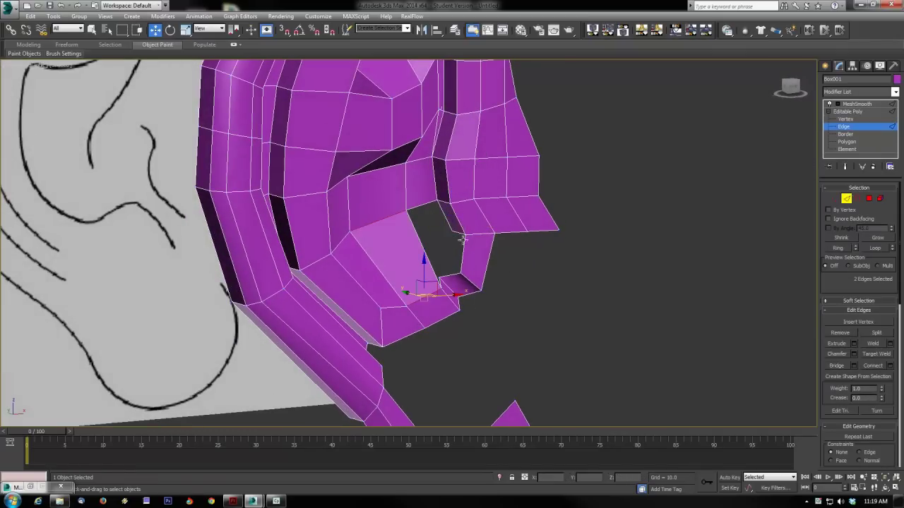
{"action": "left_click", "coordinate": [449, 273]}
{"action": "middle_click_drag", "start_coordinate": [494, 283], "coordinate": [534, 273], "text": "alt"}
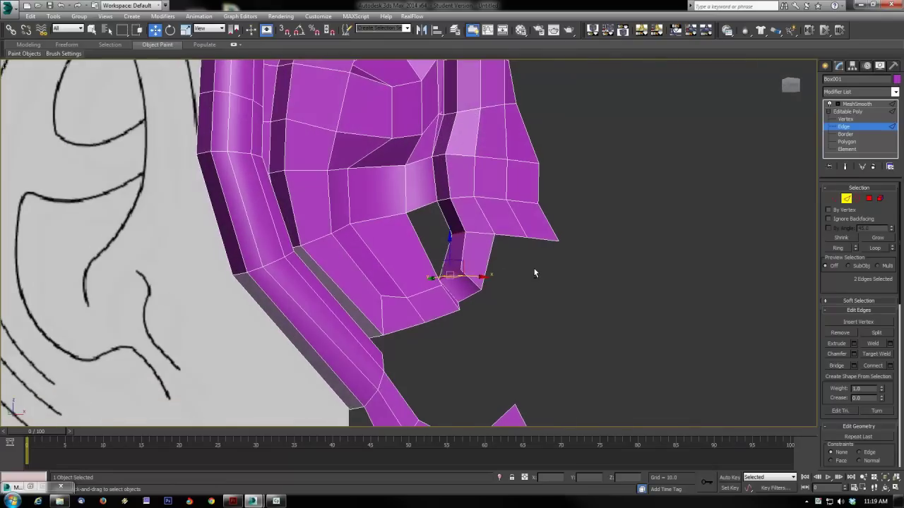
- Connect the ring of edges running through the hole's remaining upper edge to add a new edge loop
{"action": "left_click", "coordinate": [423, 206]}
{"action": "left_click", "coordinate": [838, 250]}
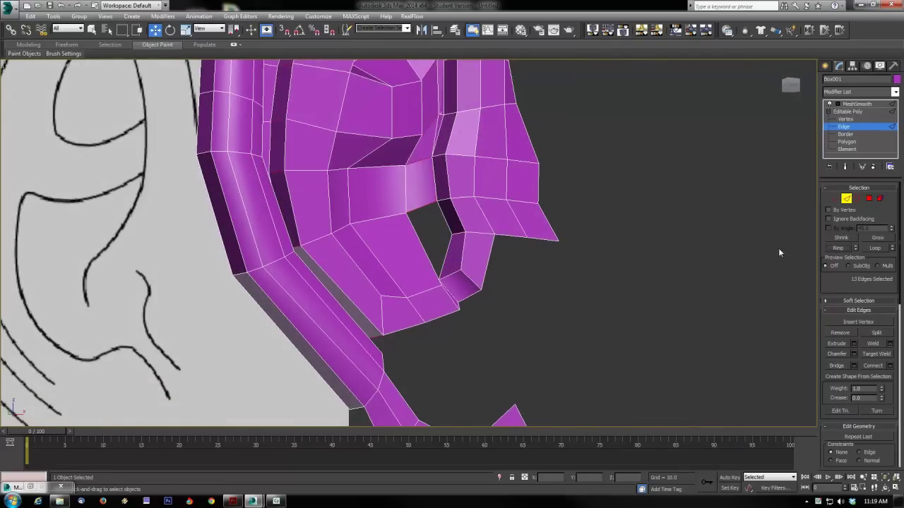
{"action": "mouse_move", "coordinate": [550, 226]}
{"action": "middle_mouse_down"}
{"action": "mouse_move", "coordinate": [546, 238]}
{"action": "mouse_move", "coordinate": [494, 248]}
{"action": "mouse_move", "coordinate": [556, 255]}
{"action": "mouse_move", "coordinate": [536, 229]}
{"action": "middle_mouse_up"}
{"action": "scroll", "coordinate": [546, 240], "scroll_direction": "down", "scroll_amount": 2}
{"action": "scroll", "coordinate": [650, 301], "scroll_direction": "up", "scroll_amount": 5}
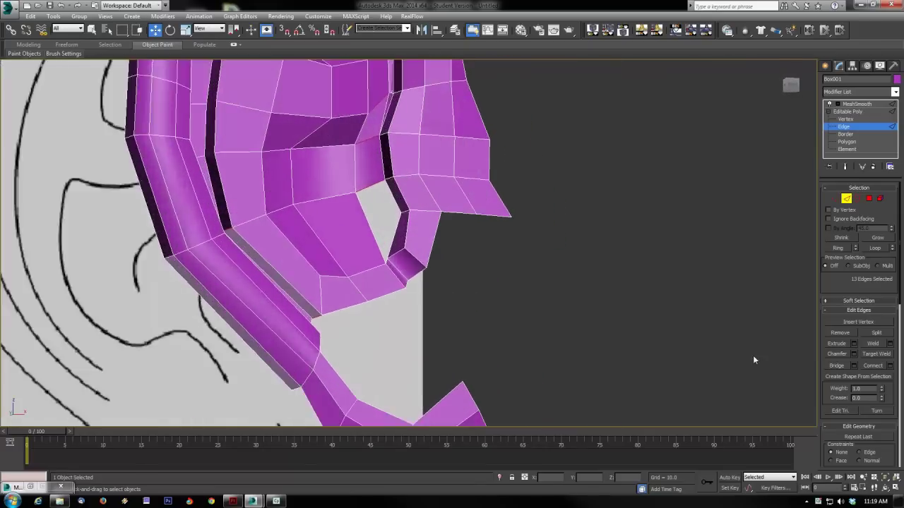
{"action": "left_click", "coordinate": [875, 366]}
{"action": "middle_click_drag", "start_coordinate": [305, 260], "coordinate": [528, 270]}
{"action": "scroll", "coordinate": [528, 270], "scroll_direction": "down", "scroll_amount": 2}
{"action": "scroll", "coordinate": [528, 269], "scroll_direction": "down", "scroll_amount": 2}
{"action": "middle_click_drag", "start_coordinate": [585, 266], "coordinate": [686, 337]}
{"action": "key", "text": "ctrl+z"}
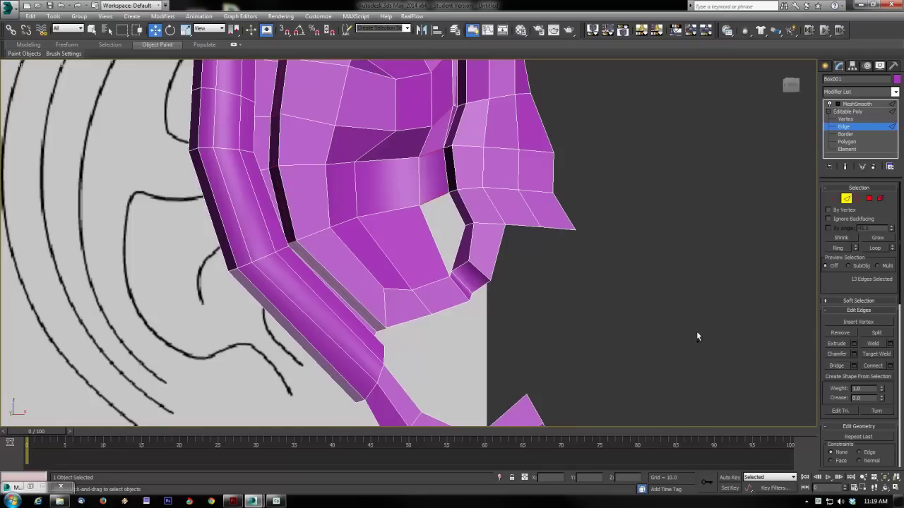
{"action": "left_click", "coordinate": [878, 369]}
- Bridge the hole's short bottom edge to the rear half of its split upper edge
{"action": "middle_click_drag", "start_coordinate": [503, 240], "coordinate": [511, 235], "text": "alt"}
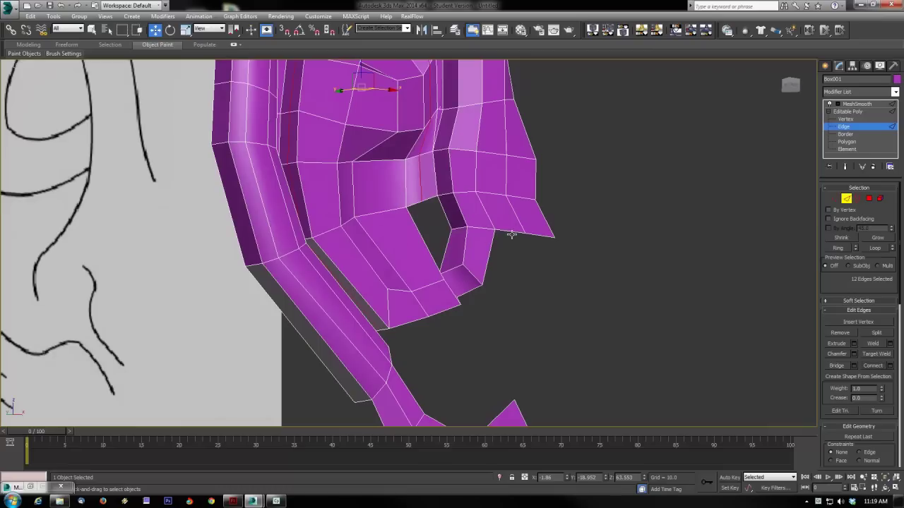
{"action": "middle_click_drag", "start_coordinate": [478, 262], "coordinate": [460, 292], "text": "alt"}
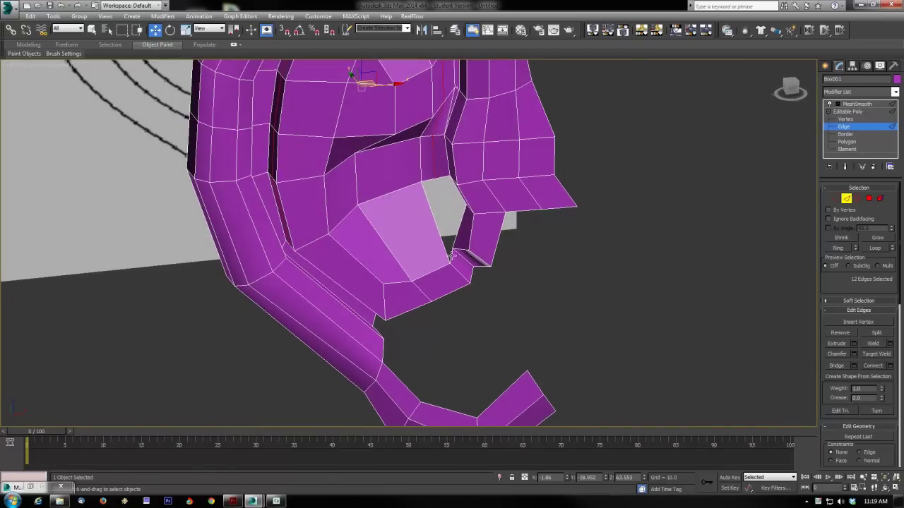
{"action": "left_click", "coordinate": [451, 257]}
{"action": "left_click", "coordinate": [430, 185], "text": "ctrl"}
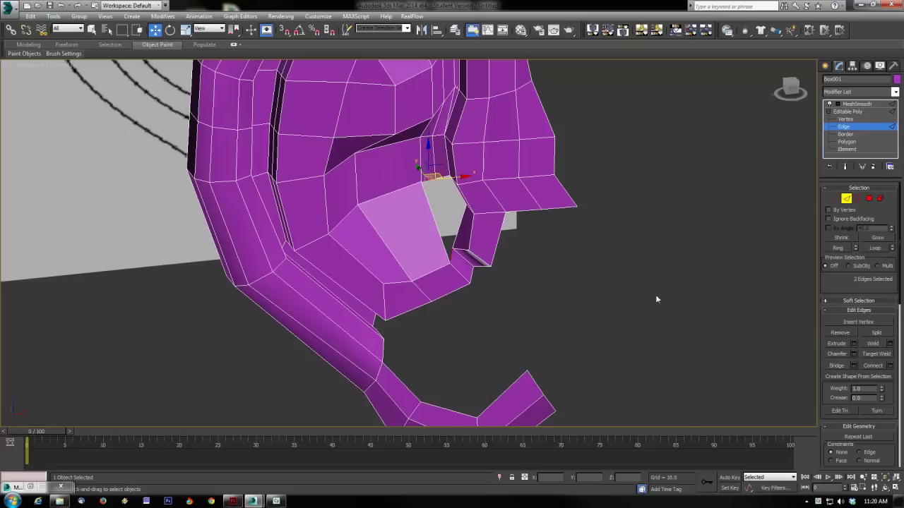
{"action": "left_click", "coordinate": [837, 366]}
- Close the remaining gap by bridging the front half of the split upper edge to the hole's front side edge
{"action": "left_click", "coordinate": [461, 230]}
{"action": "left_click", "coordinate": [443, 177], "text": "ctrl"}
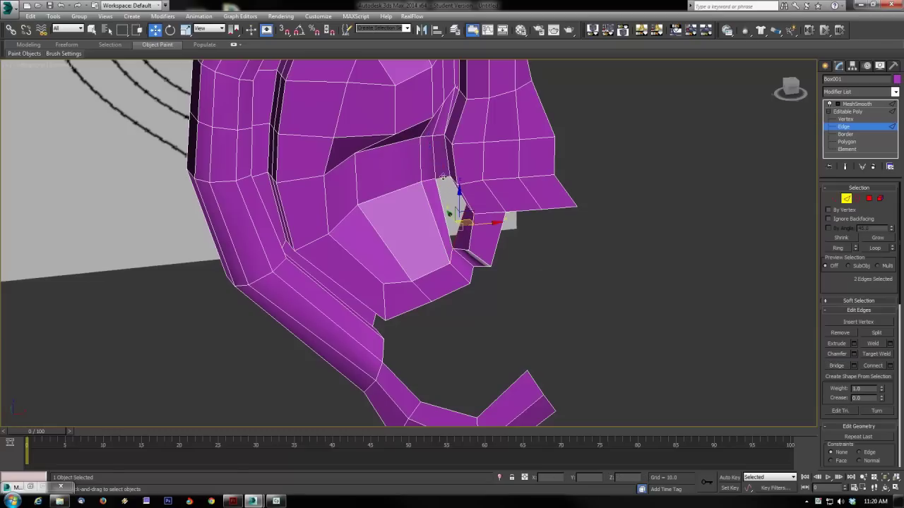
{"action": "left_click", "coordinate": [837, 366]}
{"action": "mouse_move", "coordinate": [591, 313]}
{"action": "middle_mouse_down", "text": "alt"}
{"action": "mouse_move", "coordinate": [498, 252]}
{"action": "mouse_move", "coordinate": [533, 240]}
{"action": "mouse_move", "coordinate": [488, 249]}
{"action": "mouse_move", "coordinate": [789, 221]}
{"action": "middle_mouse_up", "text": "alt"}
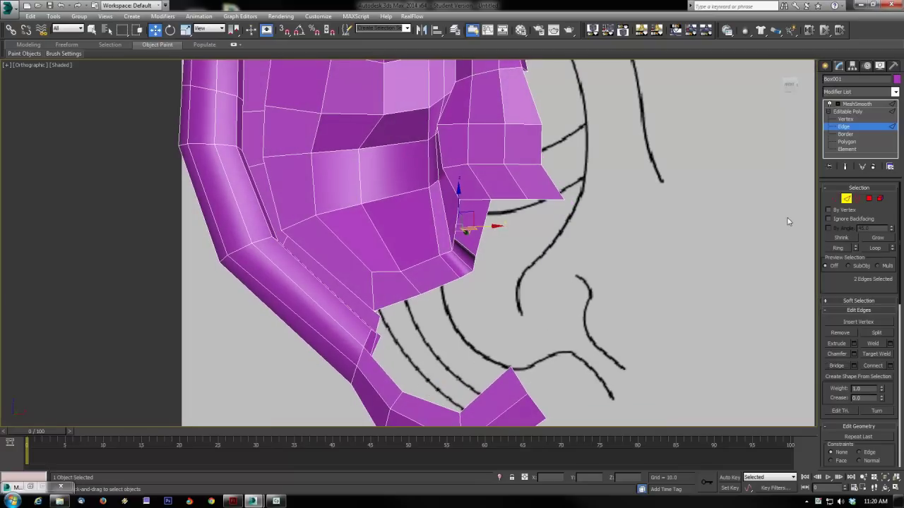
- Show the smoothed result and view the whole ear at an angle
{"action": "left_click", "coordinate": [847, 167]}
{"action": "scroll", "coordinate": [507, 308], "scroll_direction": "down", "scroll_amount": 3}
{"action": "mouse_move", "coordinate": [509, 304]}
{"action": "middle_mouse_down", "text": "alt"}
{"action": "mouse_move", "coordinate": [516, 318]}
{"action": "mouse_move", "coordinate": [577, 324]}
{"action": "mouse_move", "coordinate": [507, 324]}
{"action": "mouse_move", "coordinate": [488, 291]}
{"action": "mouse_move", "coordinate": [717, 231]}
{"action": "middle_mouse_up", "text": "alt"}
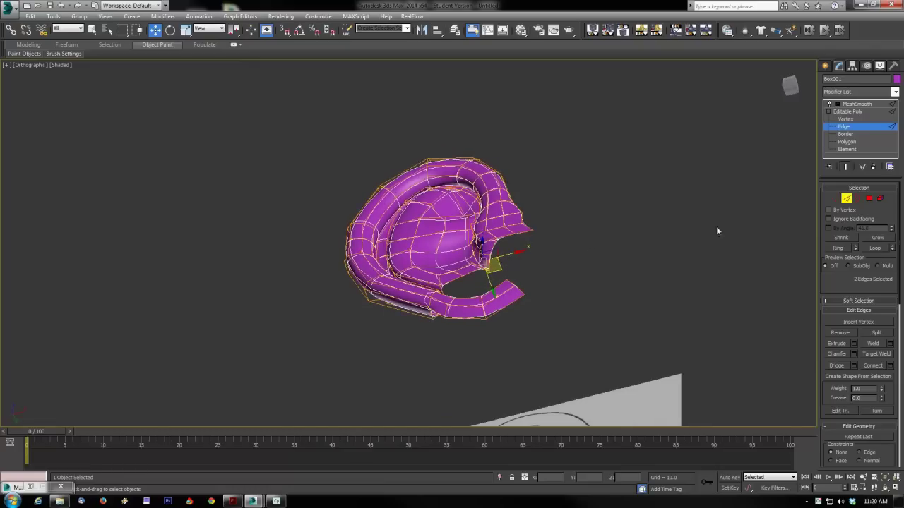
- Select the eight polygons along the inner ear's rear ridge and the branch crossing it
{"action": "left_click", "coordinate": [834, 199]}
{"action": "left_click", "coordinate": [870, 198]}
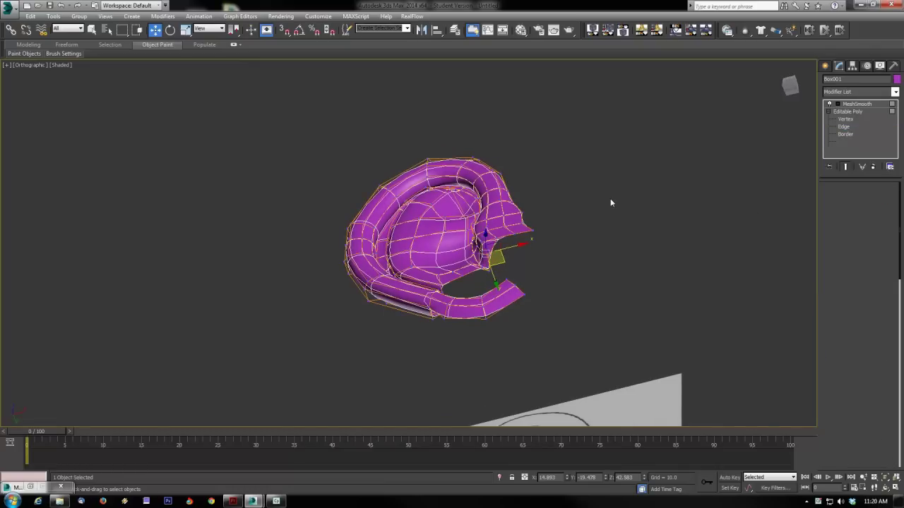
{"action": "left_click", "coordinate": [450, 205]}
{"action": "left_click", "coordinate": [433, 198]}
{"action": "left_click", "coordinate": [407, 221], "text": "ctrl"}
{"action": "left_click", "coordinate": [400, 235], "text": "ctrl"}
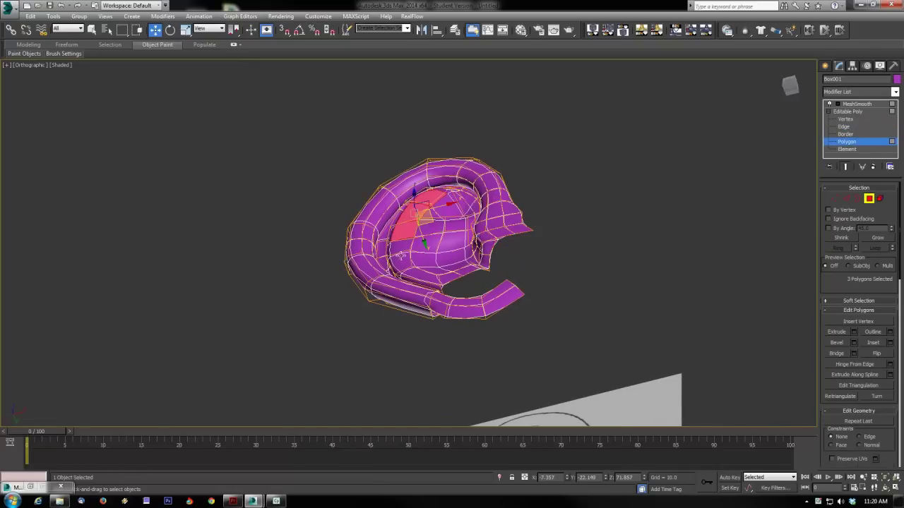
{"action": "left_click", "coordinate": [401, 255], "text": "ctrl"}
{"action": "left_click", "coordinate": [419, 275], "text": "ctrl"}
{"action": "left_click", "coordinate": [441, 226], "text": "ctrl"}
{"action": "left_click", "coordinate": [457, 225], "text": "ctrl"}
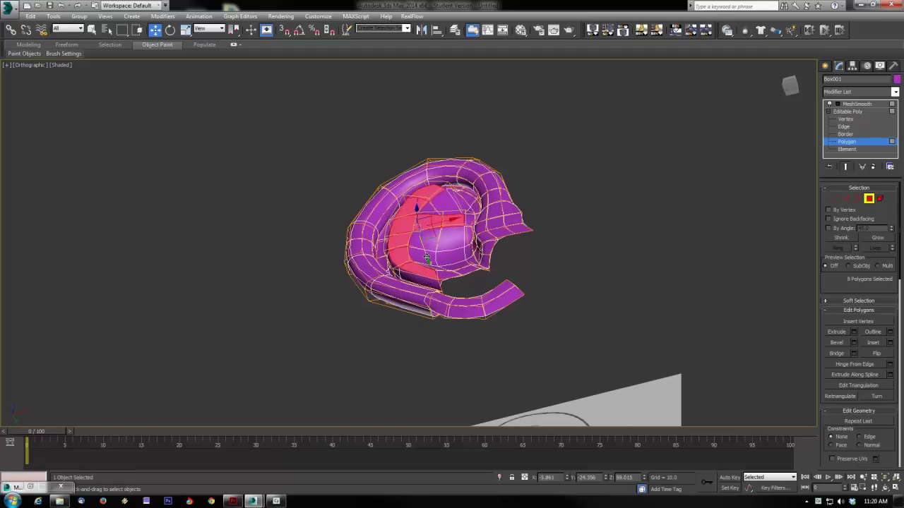
{"action": "middle_click_drag", "start_coordinate": [432, 262], "coordinate": [440, 231], "text": "alt"}
- Move the edge at the top of the inner ear and one on its front side slightly backward in depth
{"action": "left_click", "coordinate": [846, 199]}
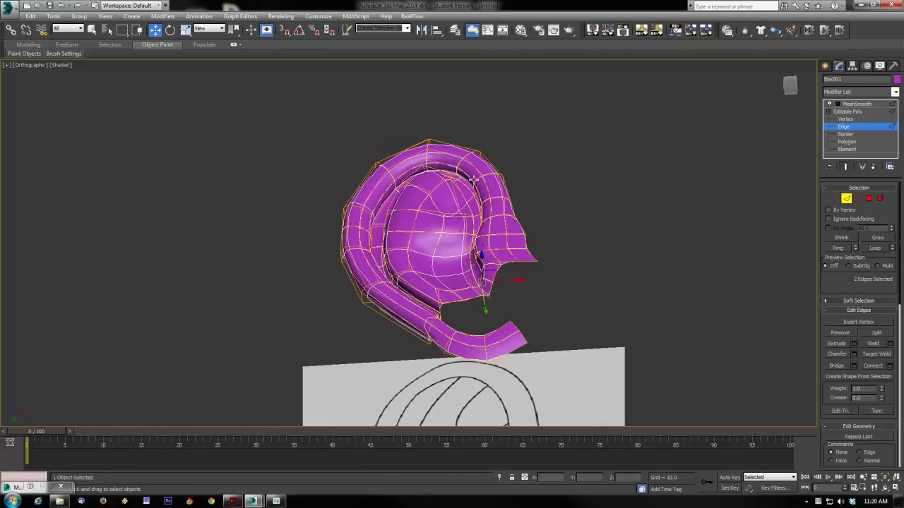
{"action": "left_click", "coordinate": [439, 173]}
{"action": "left_click_drag", "start_coordinate": [438, 198], "coordinate": [438, 200]}
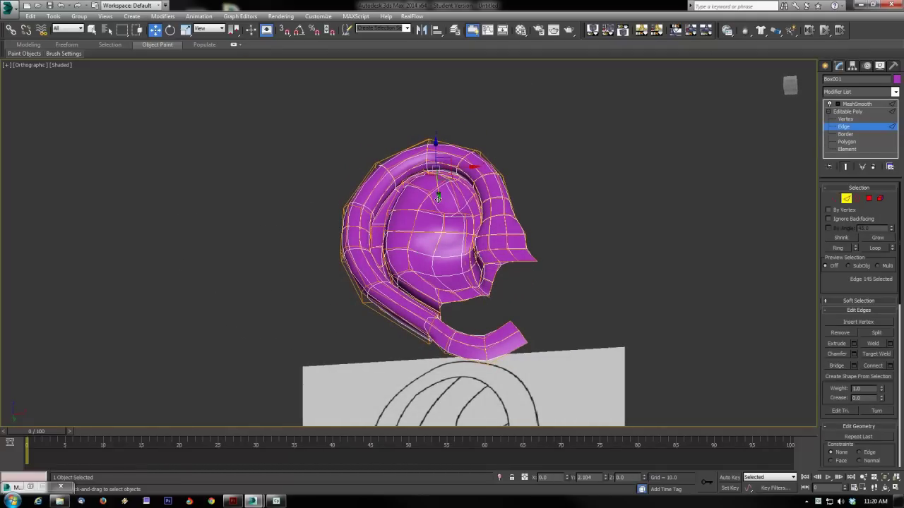
{"action": "left_click", "coordinate": [467, 226]}
{"action": "middle_click_drag", "start_coordinate": [494, 239], "coordinate": [498, 219], "text": "alt"}
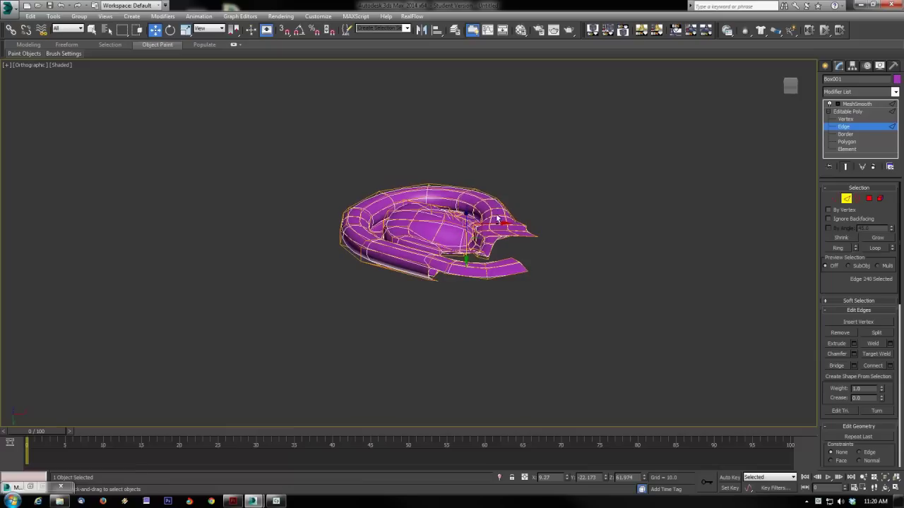
{"action": "left_click_drag", "start_coordinate": [466, 252], "coordinate": [466, 254]}
{"action": "middle_click_drag", "start_coordinate": [467, 255], "coordinate": [466, 318], "text": "alt"}
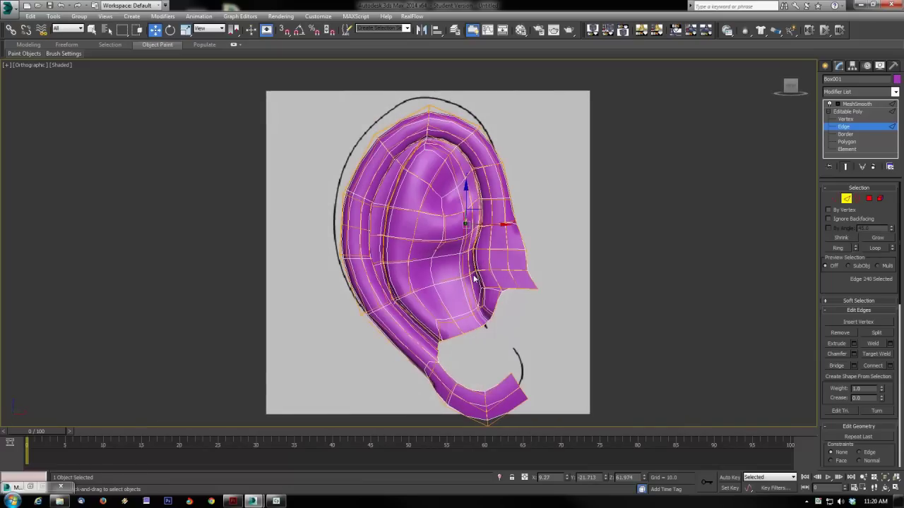
- Restore the maximized Front view in the rotated orthographic viewport
{"action": "key", "text": "alt+w"}
{"action": "right_click", "coordinate": [597, 156]}
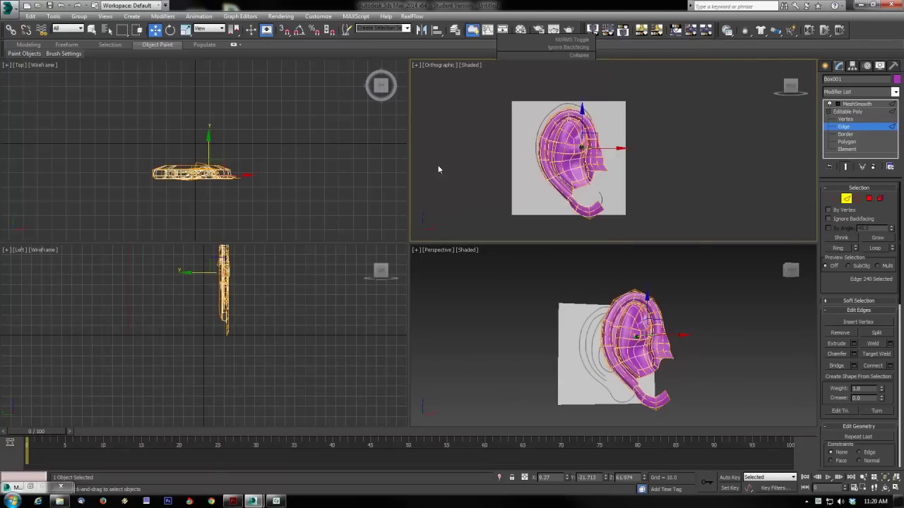
{"action": "left_click", "coordinate": [439, 170]}
{"action": "key", "text": "alt+w"}
{"action": "key", "text": "f"}
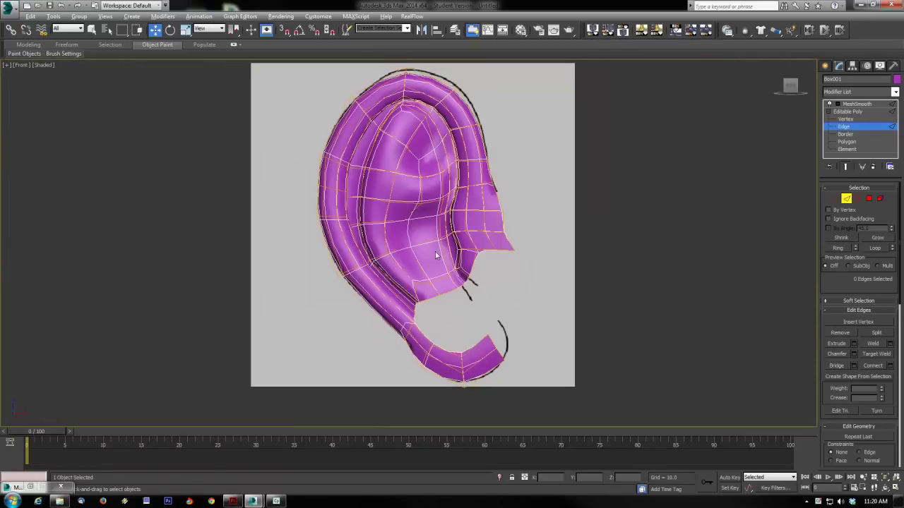
{"action": "scroll", "coordinate": [532, 292], "scroll_direction": "up", "scroll_amount": 3}
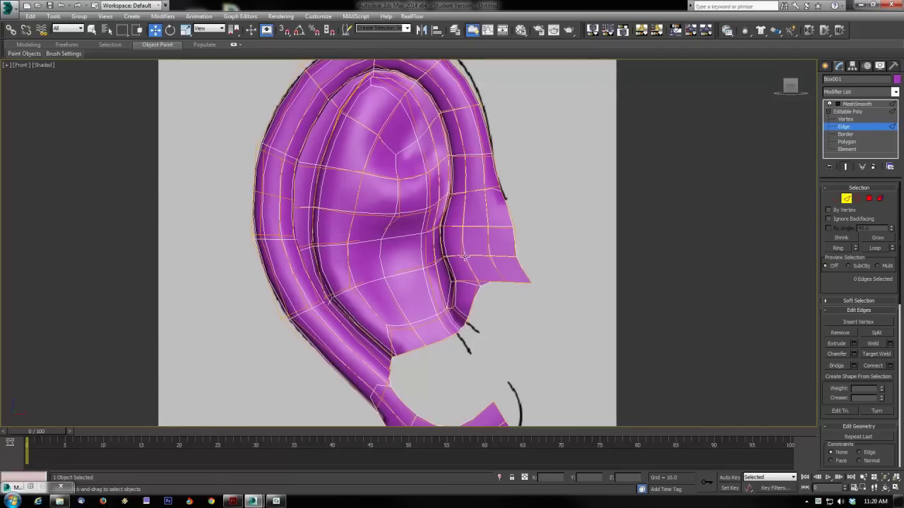
- Delete the narrow polygon behind the front flap in the lower inner ear to open the ear canal
{"action": "left_click", "coordinate": [873, 197]}
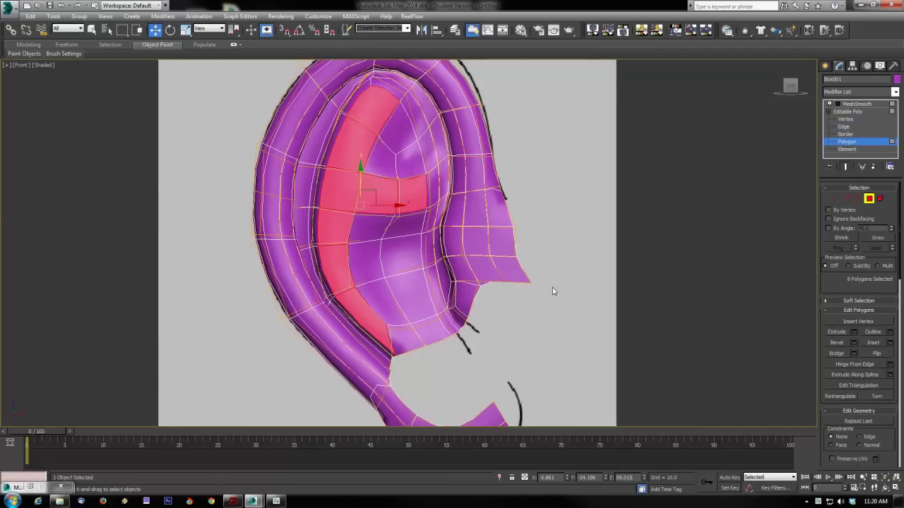
{"action": "left_click", "coordinate": [450, 277]}
{"action": "key", "text": "alt+w"}
{"action": "key", "text": "alt+w"}
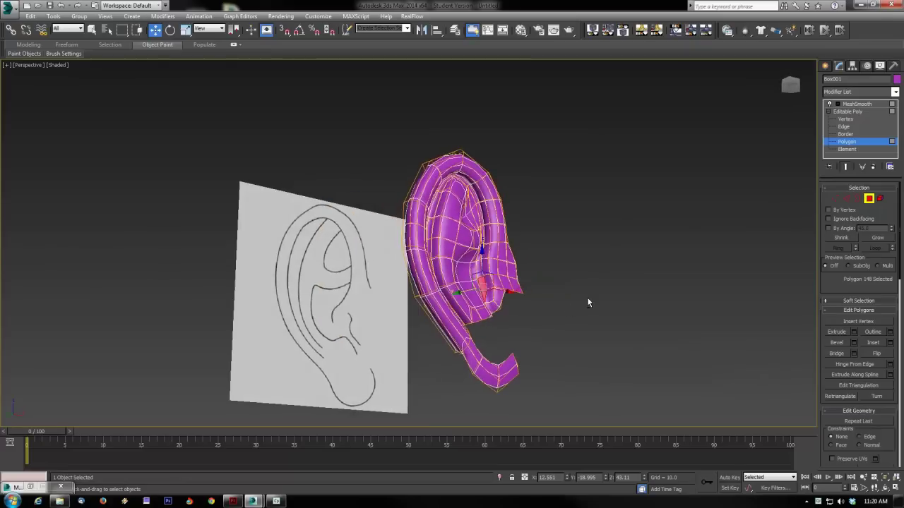
{"action": "middle_click_drag", "start_coordinate": [588, 298], "coordinate": [523, 310], "text": "alt"}
{"action": "scroll", "coordinate": [510, 294], "scroll_direction": "up", "scroll_amount": 5}
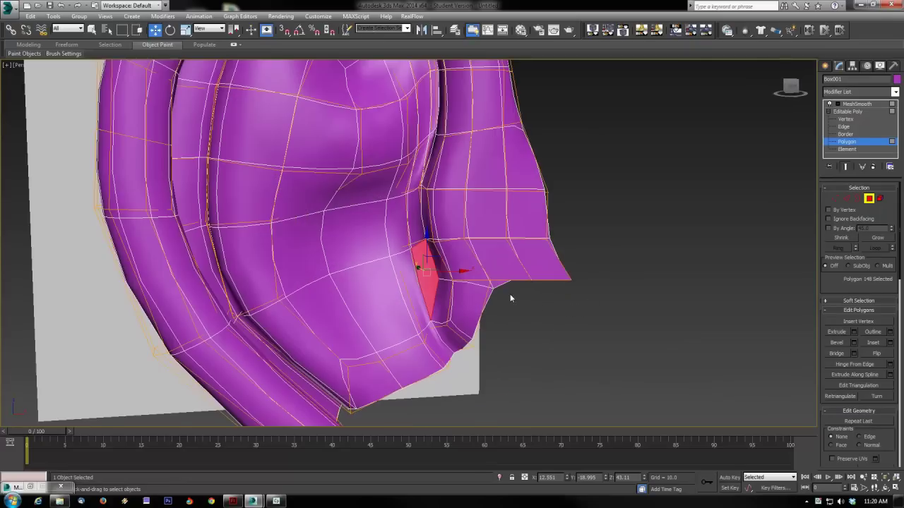
{"action": "key", "text": "Delete"}
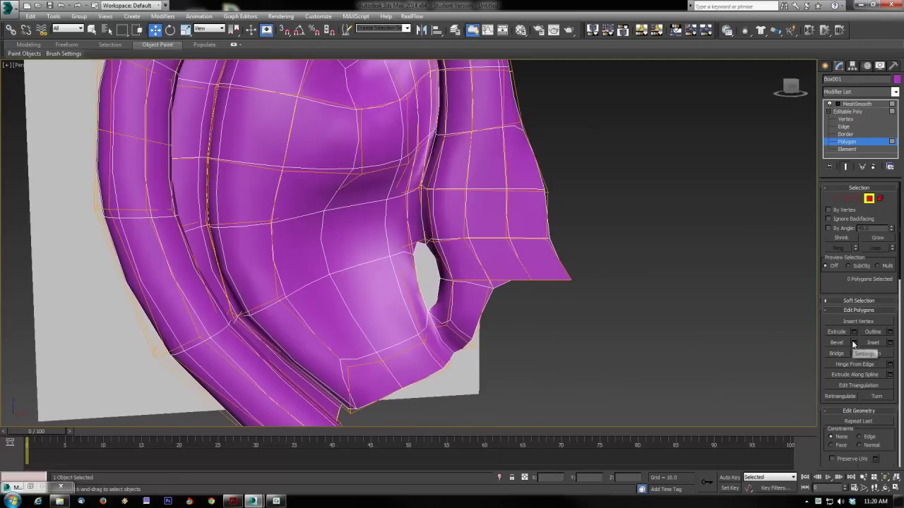
- Extrude the border of the ear canal opening straight back in the Top view to form a long tube
{"action": "key", "text": "4"}
{"action": "key", "text": "3"}
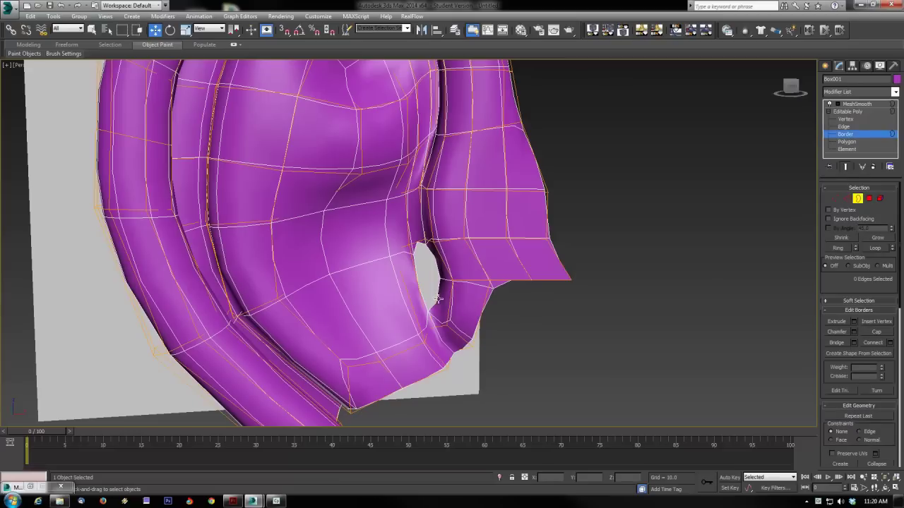
{"action": "left_click", "coordinate": [437, 295]}
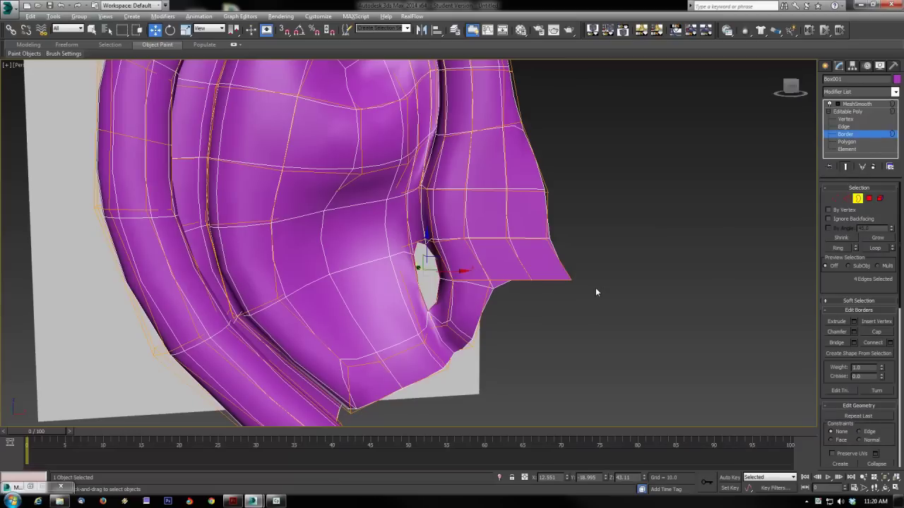
{"action": "key", "text": "alt+w"}
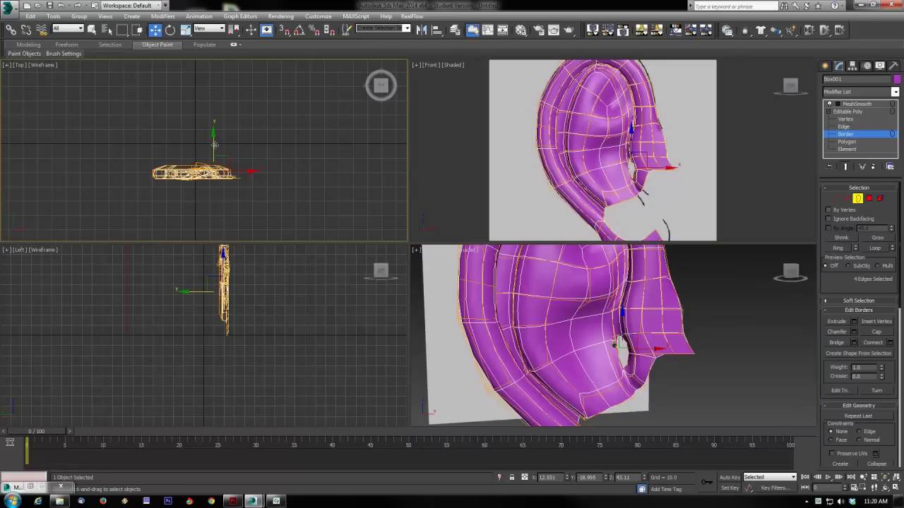
{"action": "left_click_drag", "start_coordinate": [214, 145], "coordinate": [236, 66]}
- Slant the ear canal tube by moving its open end forward past the front flap and downward in the Front view
{"action": "right_click", "coordinate": [681, 166]}
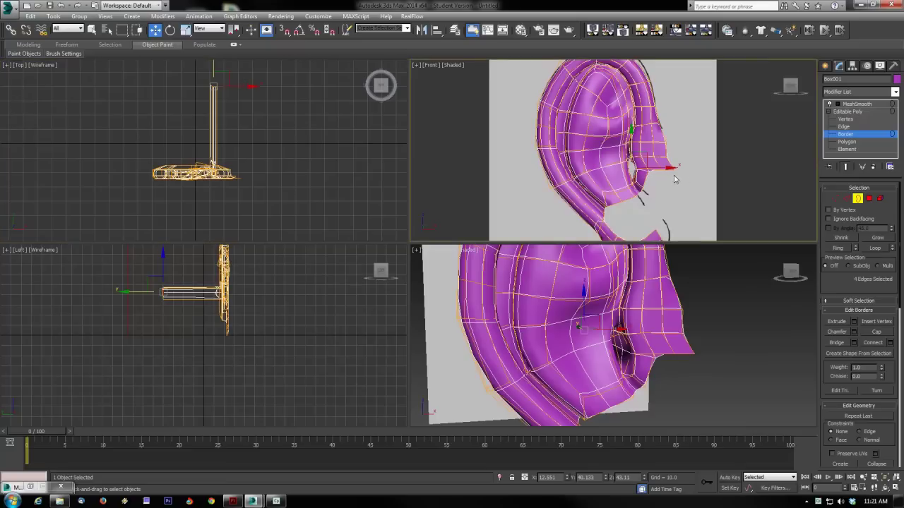
{"action": "left_click_drag", "start_coordinate": [671, 167], "coordinate": [694, 165]}
{"action": "left_click_drag", "start_coordinate": [698, 164], "coordinate": [692, 201]}
- Set the MeshSmooth iterations to 2 and view the smoothed ear canal opening in the maximized Perspective view
{"action": "middle_click", "coordinate": [650, 338]}
{"action": "middle_click", "coordinate": [691, 387]}
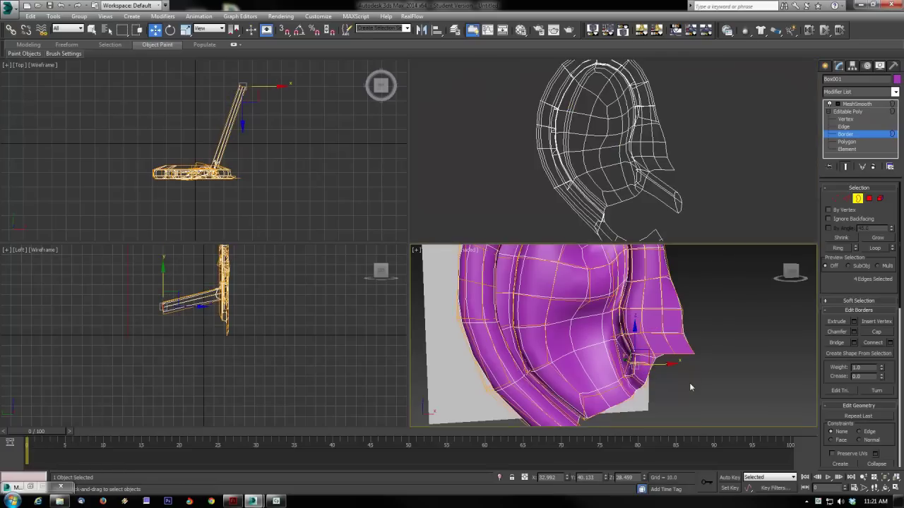
{"action": "key", "text": "alt+w"}
{"action": "middle_click_drag", "start_coordinate": [691, 387], "coordinate": [599, 349], "text": "alt"}
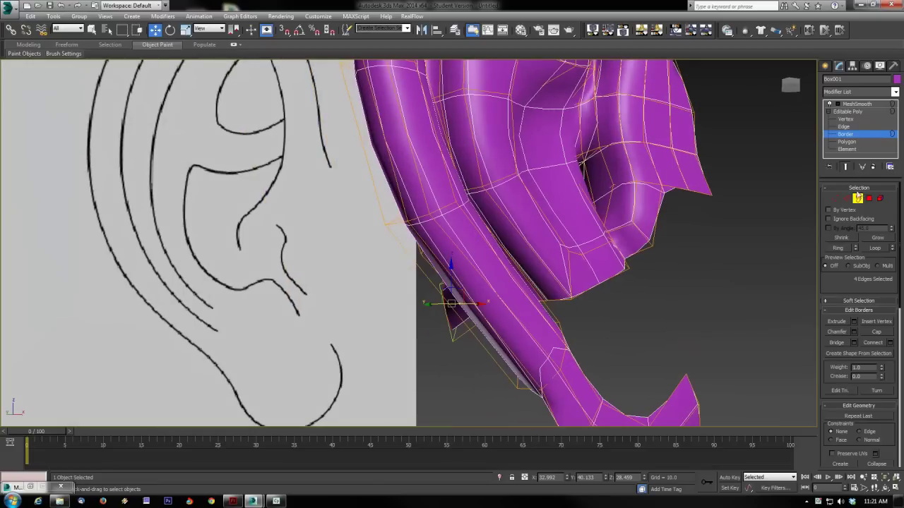
{"action": "left_click", "coordinate": [864, 104]}
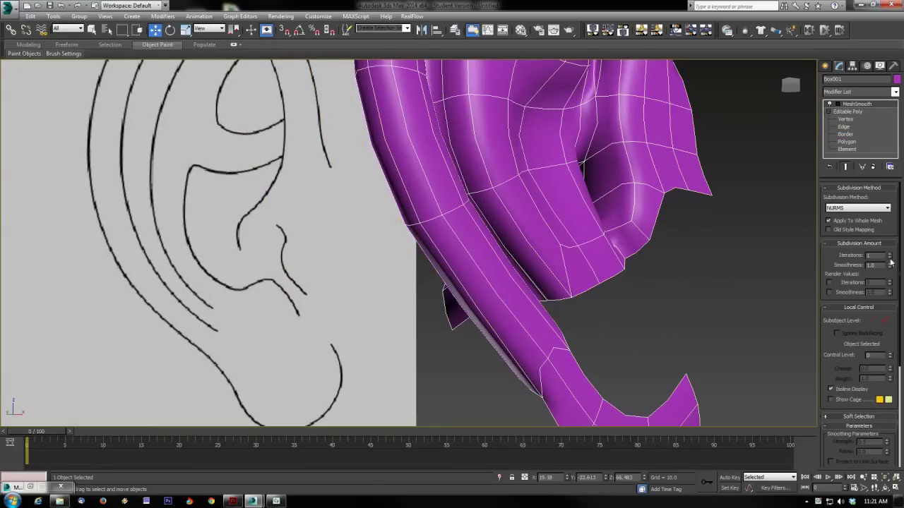
{"action": "left_click", "coordinate": [890, 255]}
{"action": "left_click", "coordinate": [693, 257]}
{"action": "middle_click_drag", "start_coordinate": [693, 257], "coordinate": [679, 285], "text": "alt"}
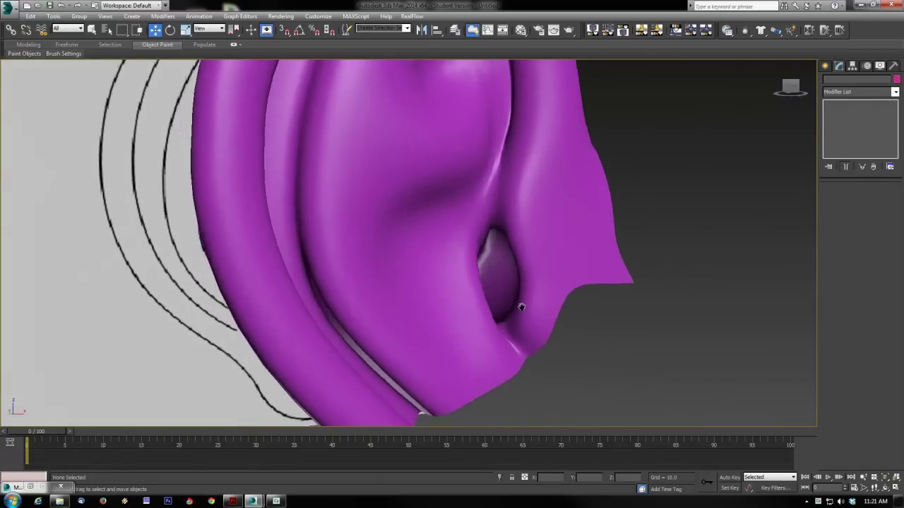
- Shorten the ear canal tube by moving its open border toward the ear, and shift that end further forward past the front flap
{"action": "scroll", "coordinate": [521, 308], "scroll_direction": "down", "scroll_amount": 5}
{"action": "mouse_move", "coordinate": [520, 309]}
{"action": "middle_mouse_down", "text": "alt"}
{"action": "mouse_move", "coordinate": [523, 316]}
{"action": "mouse_move", "coordinate": [516, 308]}
{"action": "mouse_move", "coordinate": [531, 298]}
{"action": "mouse_move", "coordinate": [518, 310]}
{"action": "middle_mouse_up", "text": "alt"}
{"action": "left_click", "coordinate": [440, 298]}
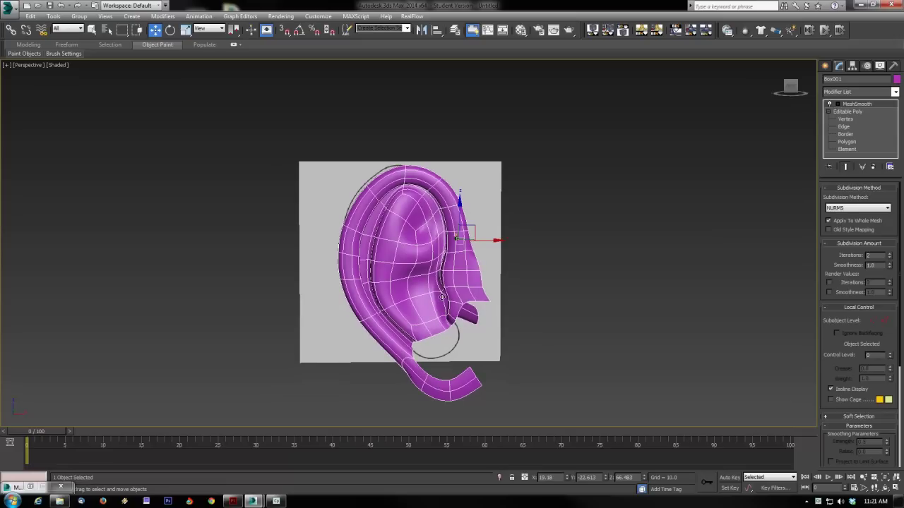
{"action": "middle_click_drag", "start_coordinate": [440, 297], "coordinate": [414, 351], "text": "alt"}
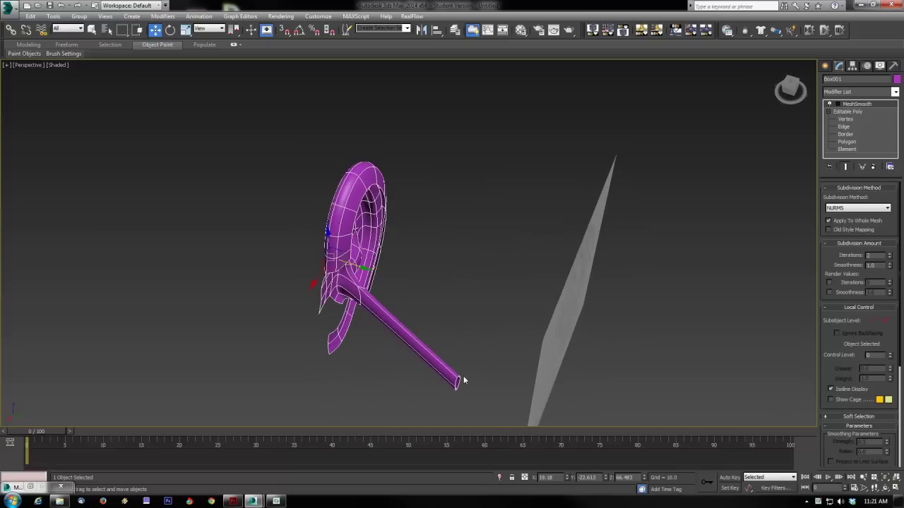
{"action": "left_click", "coordinate": [846, 134]}
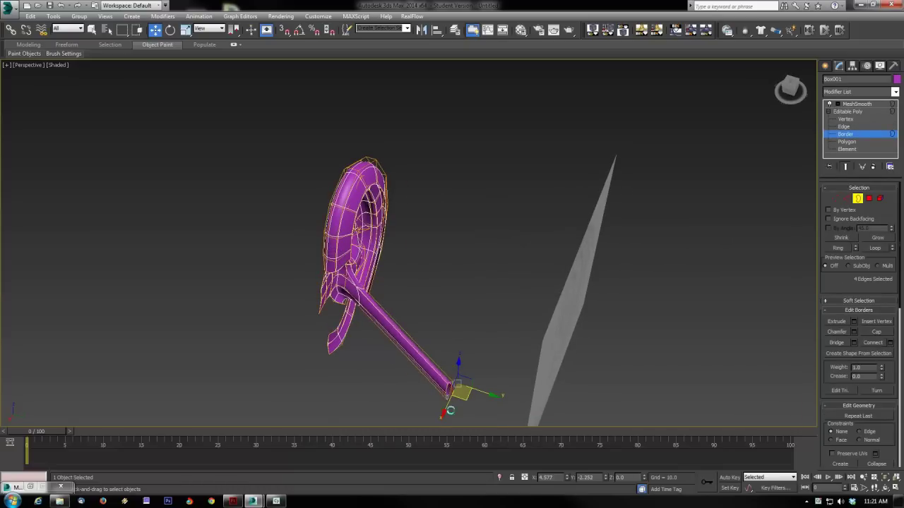
{"action": "middle_click_drag", "start_coordinate": [450, 411], "coordinate": [496, 338], "text": "alt"}
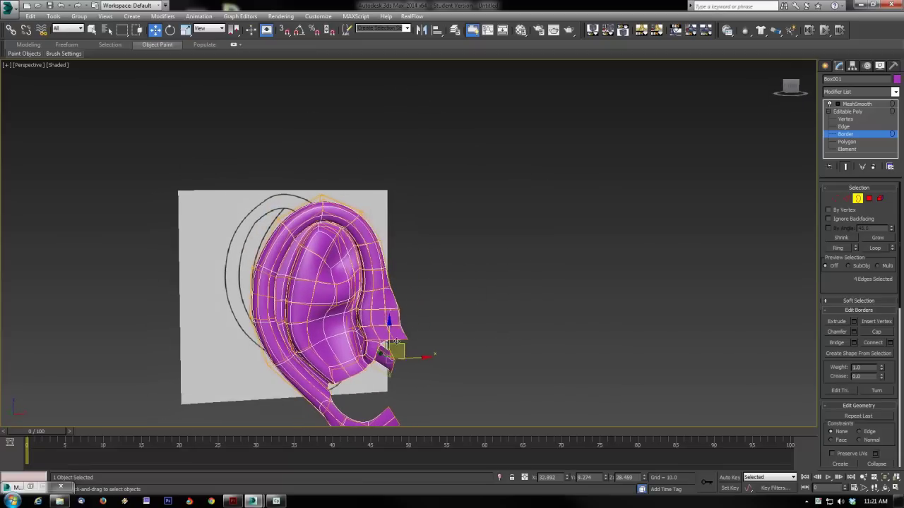
{"action": "left_click_drag", "start_coordinate": [416, 357], "coordinate": [435, 357]}
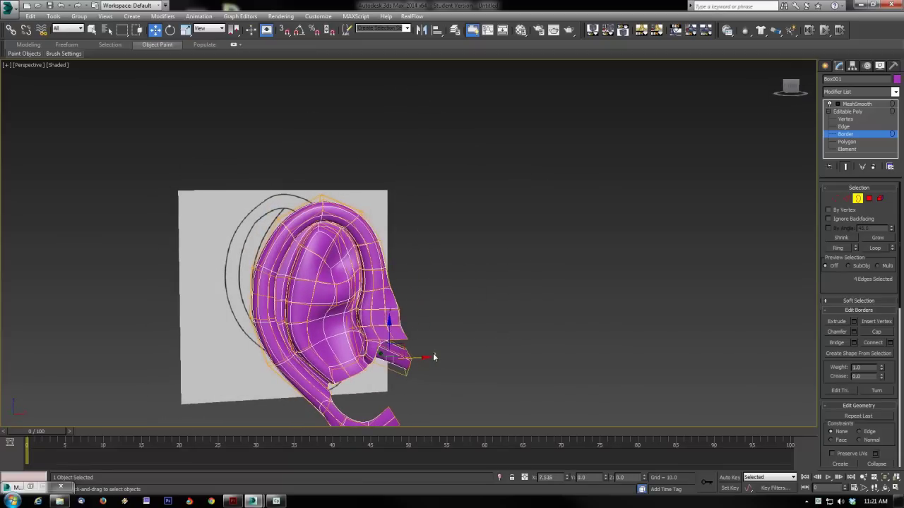
{"action": "middle_click_drag", "start_coordinate": [433, 358], "coordinate": [345, 396], "text": "alt"}
{"action": "middle_click_drag", "start_coordinate": [438, 364], "coordinate": [522, 296], "text": "alt"}
- Select the open edge at the outer rim's lower end in the maximized Front view and display the unsmoothed cage
{"action": "key", "text": "alt+w"}
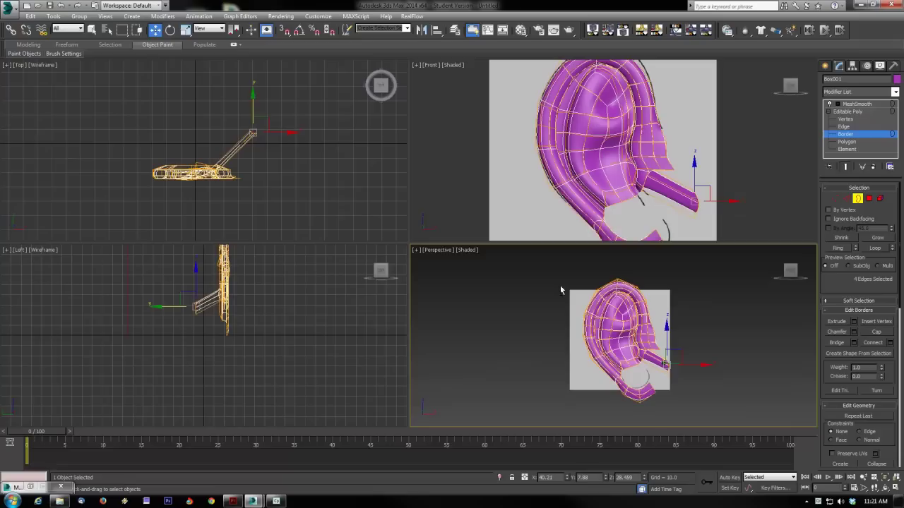
{"action": "right_click", "coordinate": [659, 144]}
{"action": "key", "text": "alt+w"}
{"action": "middle_click_drag", "start_coordinate": [480, 269], "coordinate": [495, 243]}
{"action": "left_click", "coordinate": [846, 198]}
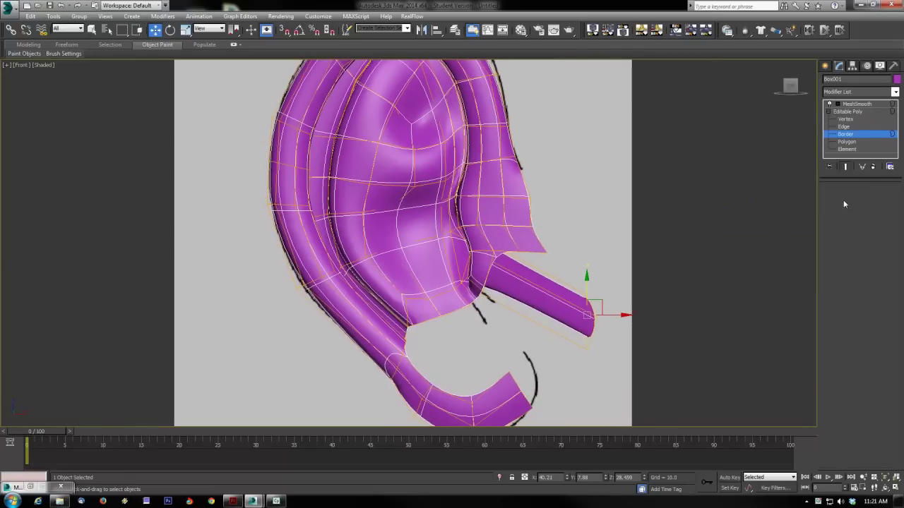
{"action": "middle_click_drag", "start_coordinate": [456, 337], "coordinate": [462, 308]}
{"action": "scroll", "coordinate": [462, 312], "scroll_direction": "up", "scroll_amount": 3}
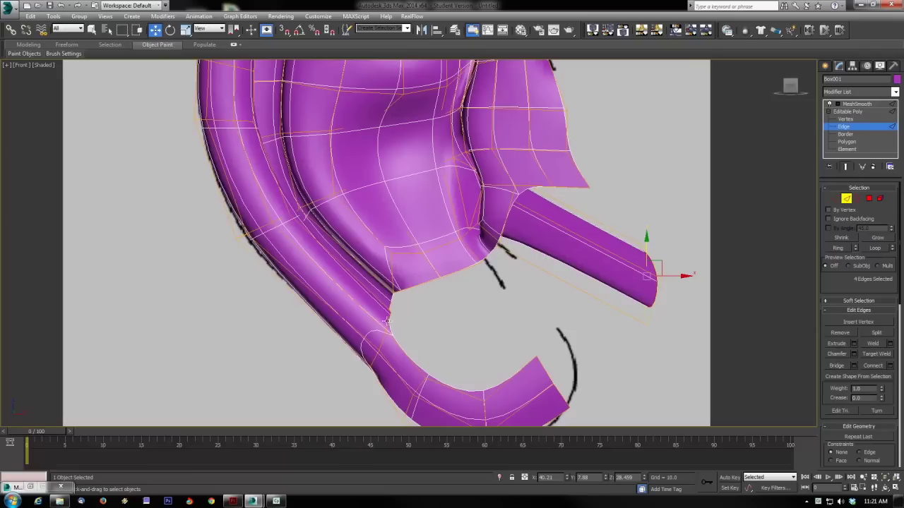
{"action": "left_click", "coordinate": [389, 321]}
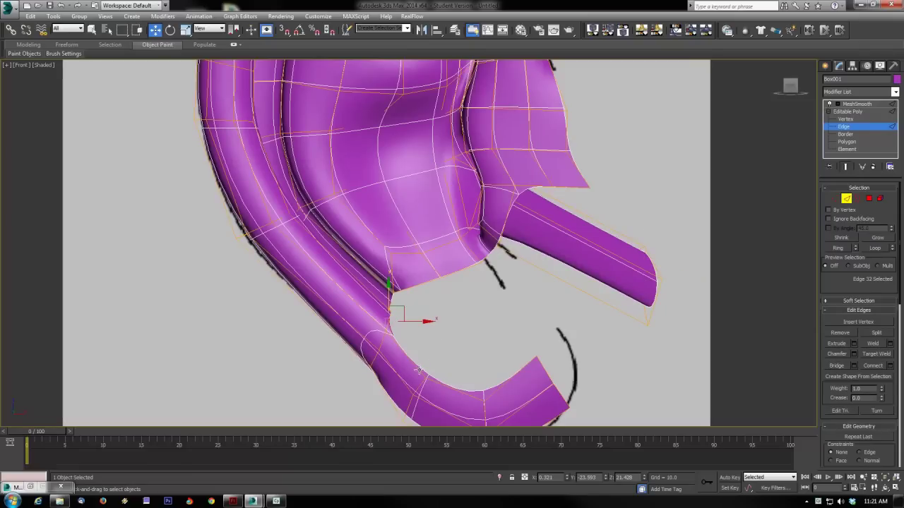
{"action": "left_click", "coordinate": [845, 167]}
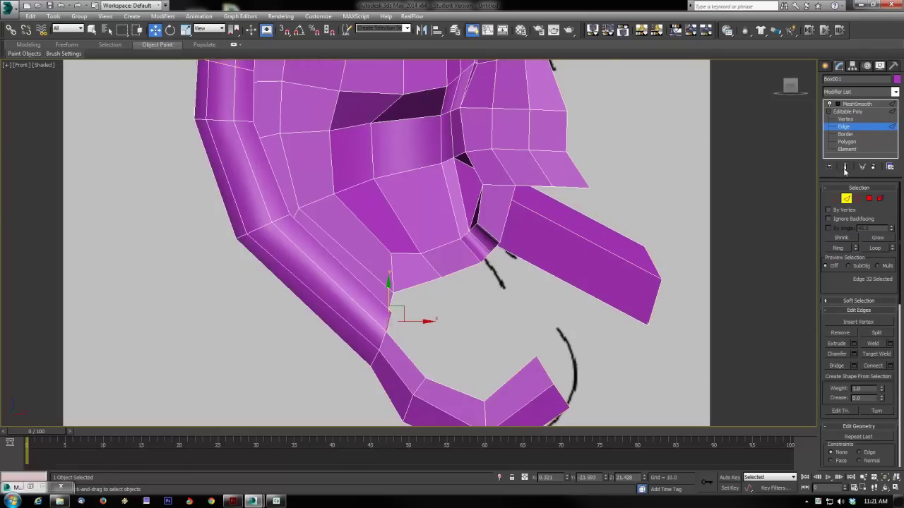
- Examine the open edges between the inner ear's lower corner, the rim's lower end and the earlobe strip from several angles
{"action": "middle_click_drag", "start_coordinate": [471, 344], "coordinate": [515, 345], "text": "alt"}
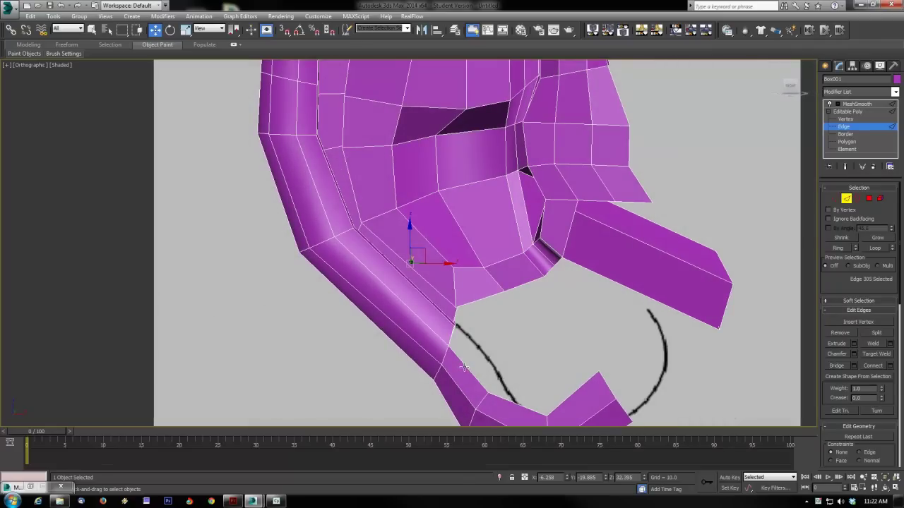
{"action": "middle_click_drag", "start_coordinate": [463, 361], "coordinate": [446, 368], "text": "alt"}
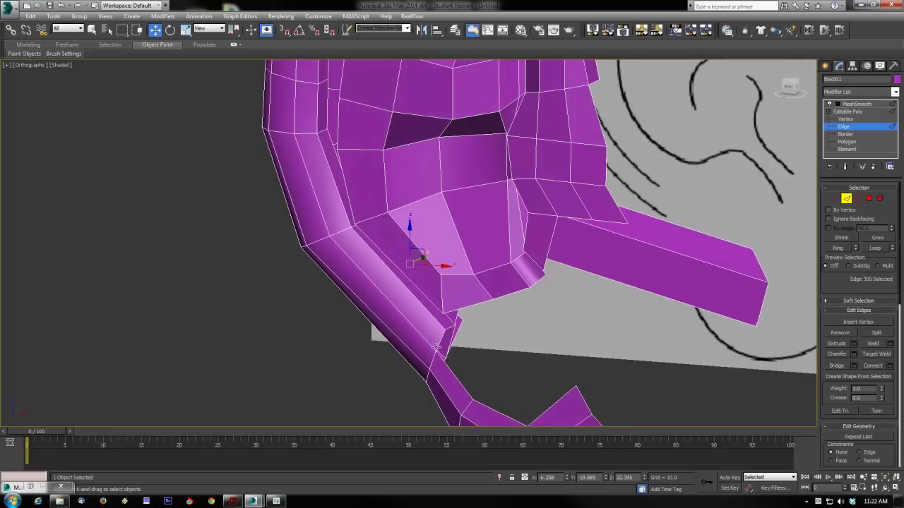
{"action": "left_click", "coordinate": [440, 338]}
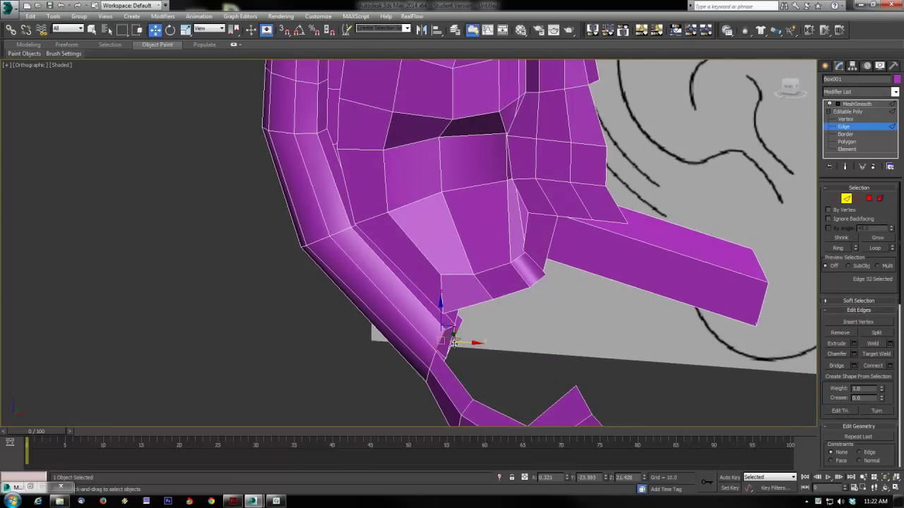
{"action": "middle_click_drag", "start_coordinate": [453, 342], "coordinate": [416, 311], "text": "alt"}
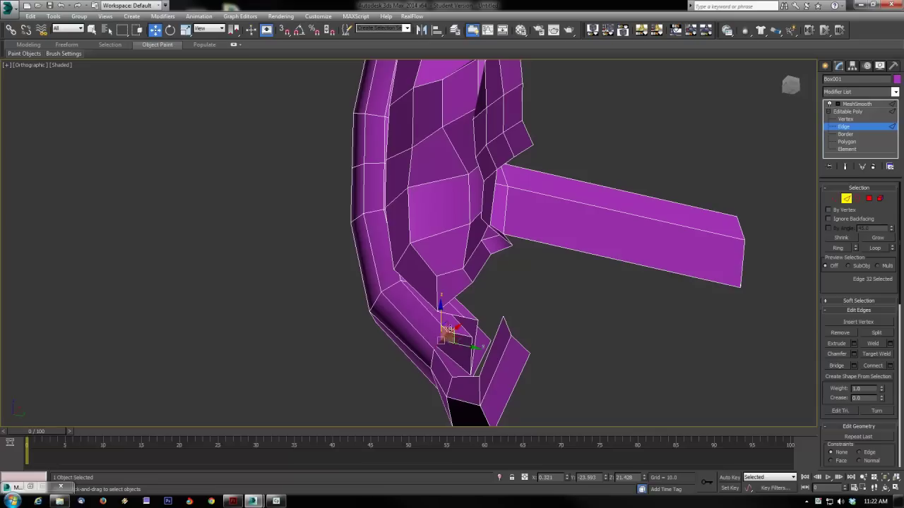
{"action": "mouse_move", "coordinate": [441, 330]}
{"action": "middle_mouse_down", "text": "alt"}
{"action": "mouse_move", "coordinate": [490, 343]}
{"action": "mouse_move", "coordinate": [406, 334]}
{"action": "middle_mouse_up", "text": "alt"}
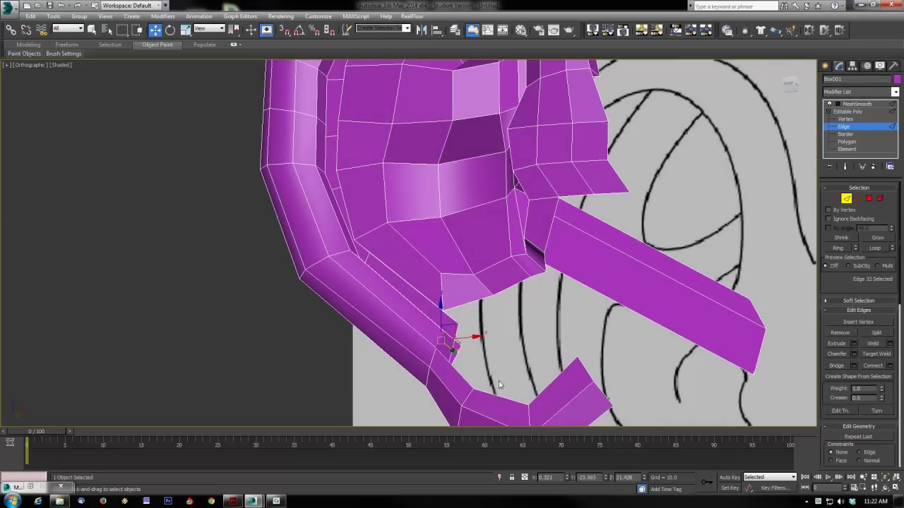
{"action": "middle_click_drag", "start_coordinate": [564, 311], "coordinate": [493, 308], "text": "alt"}
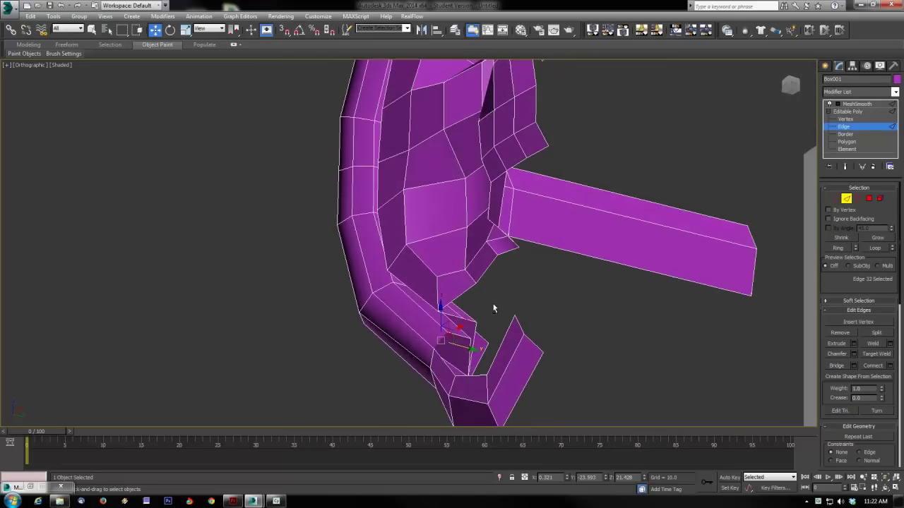
- Check the individual vertices around the small gap between the inner ear's lower corner and the rim's end
{"action": "left_click", "coordinate": [835, 200]}
{"action": "middle_click_drag", "start_coordinate": [467, 387], "coordinate": [471, 388], "text": "alt"}
{"action": "left_click", "coordinate": [470, 375]}
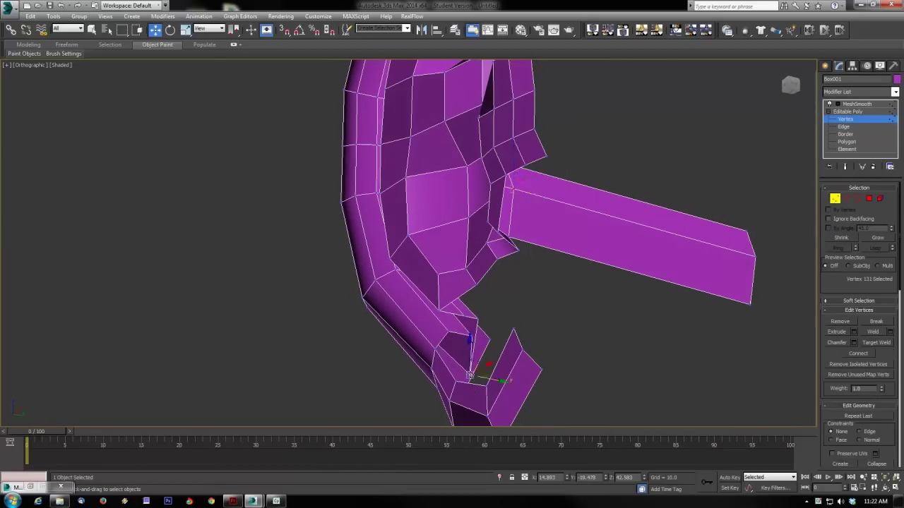
{"action": "left_click_drag", "start_coordinate": [470, 375], "coordinate": [478, 342]}
{"action": "left_click", "coordinate": [471, 336]}
{"action": "mouse_move", "coordinate": [476, 342]}
{"action": "middle_mouse_down", "text": "alt"}
{"action": "mouse_move", "coordinate": [461, 349]}
{"action": "mouse_move", "coordinate": [469, 354]}
{"action": "middle_mouse_up", "text": "alt"}
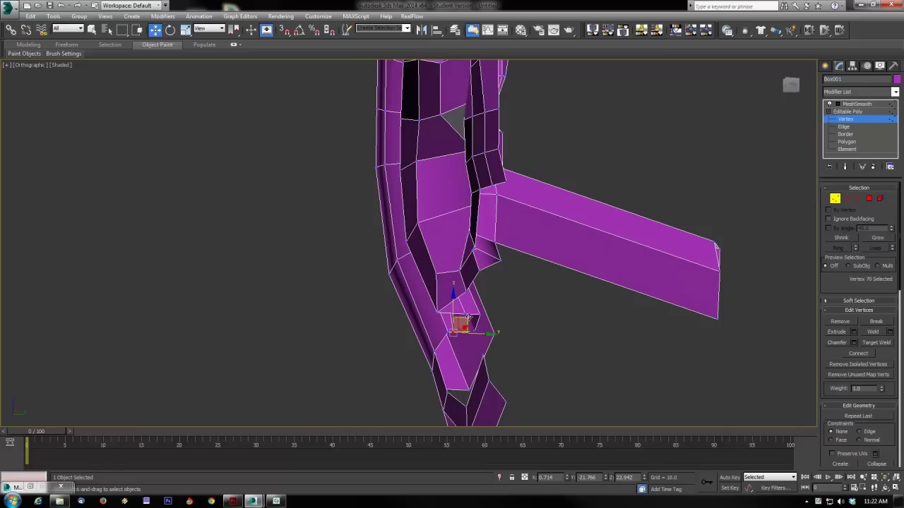
{"action": "left_click", "coordinate": [465, 313]}
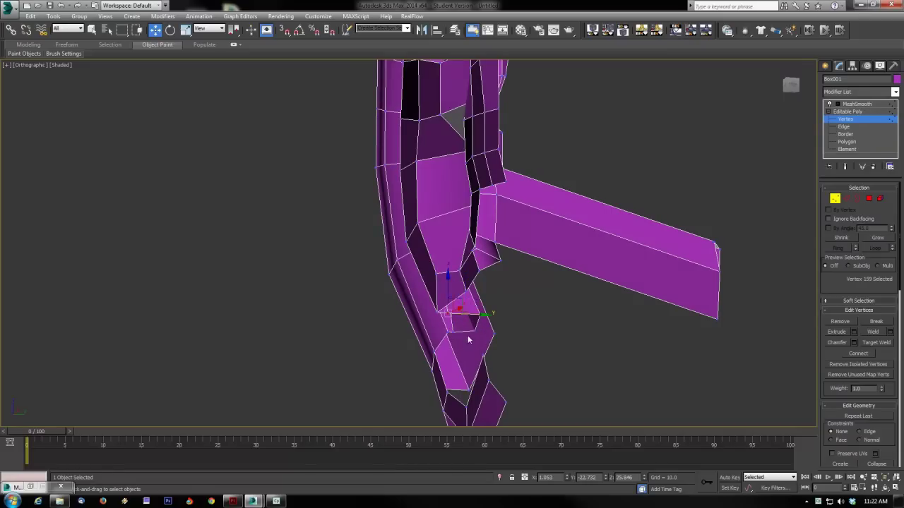
{"action": "left_click", "coordinate": [481, 322]}
{"action": "left_click", "coordinate": [482, 324], "text": "ctrl"}
- Move the stray vertex at the rim's lower end toward the gap in see-through display, and restore the smoothed result
{"action": "middle_click_drag", "start_coordinate": [483, 325], "coordinate": [555, 336], "text": "alt"}
{"action": "key", "text": "alt+x"}
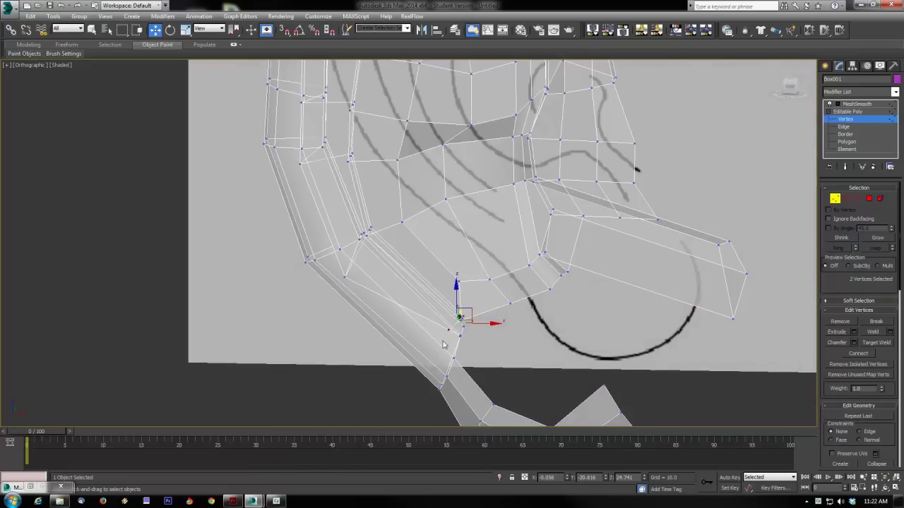
{"action": "left_click", "coordinate": [455, 322]}
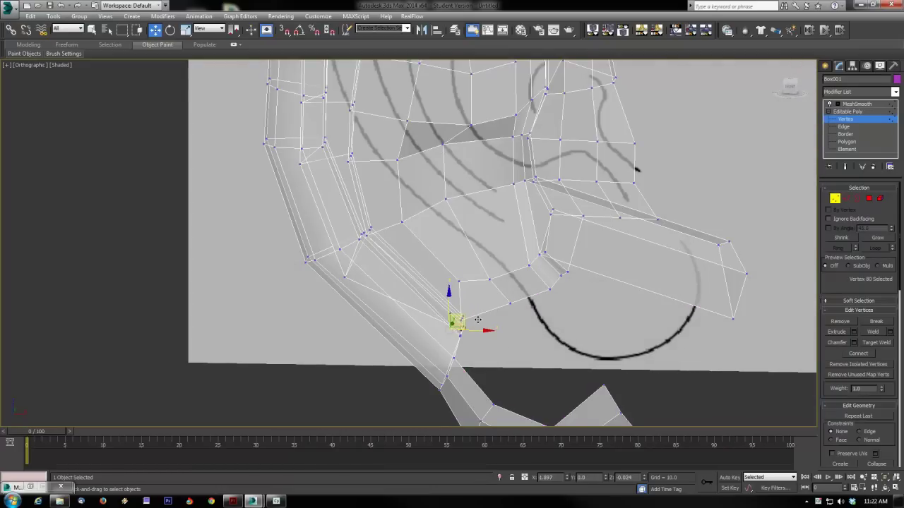
{"action": "key", "text": "alt+x"}
{"action": "middle_click_drag", "start_coordinate": [471, 326], "coordinate": [496, 333], "text": "alt"}
{"action": "left_click", "coordinate": [845, 167]}
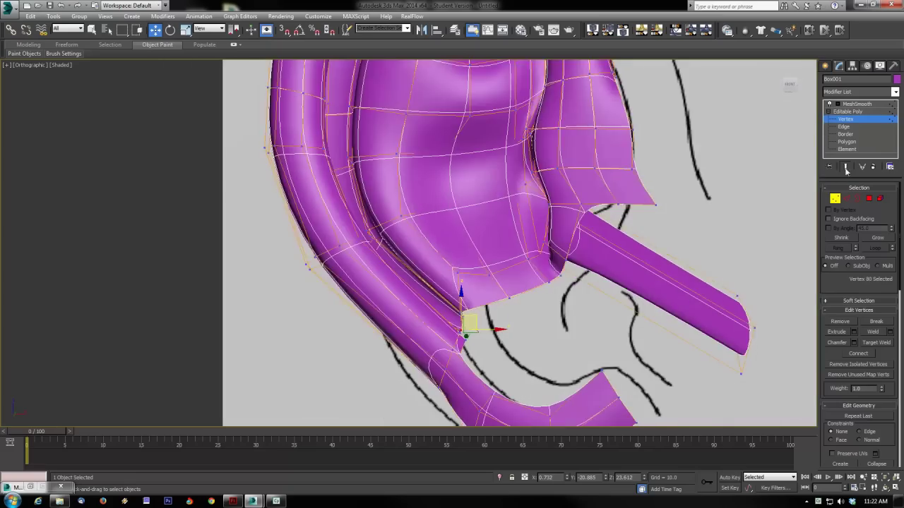
- Weld the two vertices at the inner ear's lower corner beside the rim with a threshold of 4.998
{"action": "middle_click_drag", "start_coordinate": [544, 352], "coordinate": [453, 330], "text": "alt"}
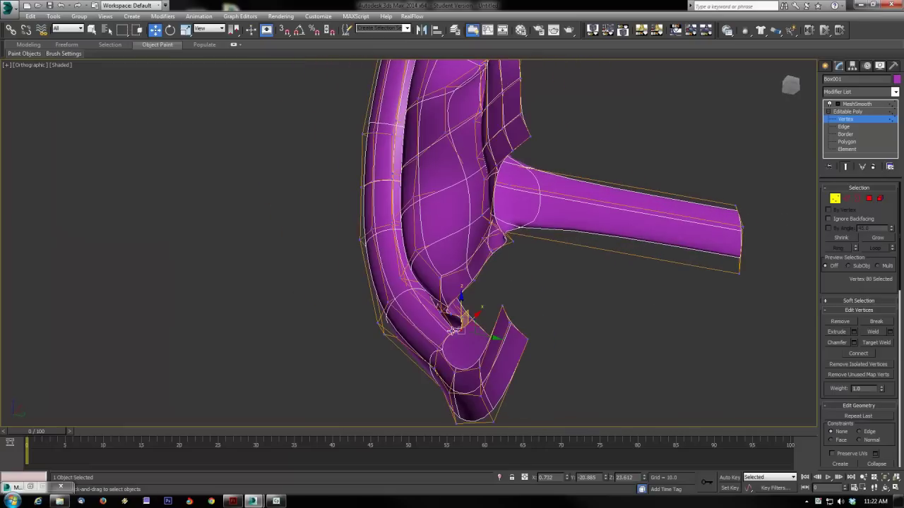
{"action": "scroll", "coordinate": [456, 330], "scroll_direction": "up", "scroll_amount": 2}
{"action": "left_click", "coordinate": [463, 348], "text": "ctrl"}
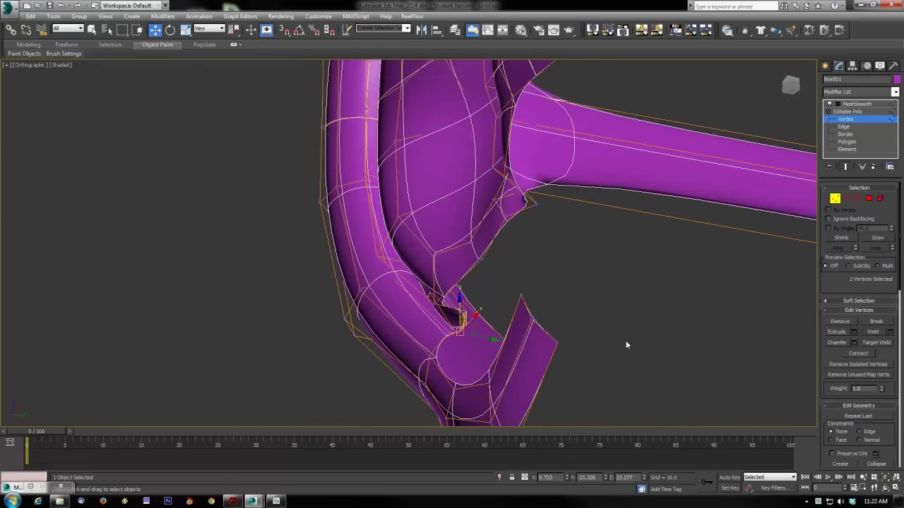
{"action": "middle_click_drag", "start_coordinate": [516, 355], "coordinate": [514, 380], "text": "alt"}
{"action": "left_click", "coordinate": [453, 309]}
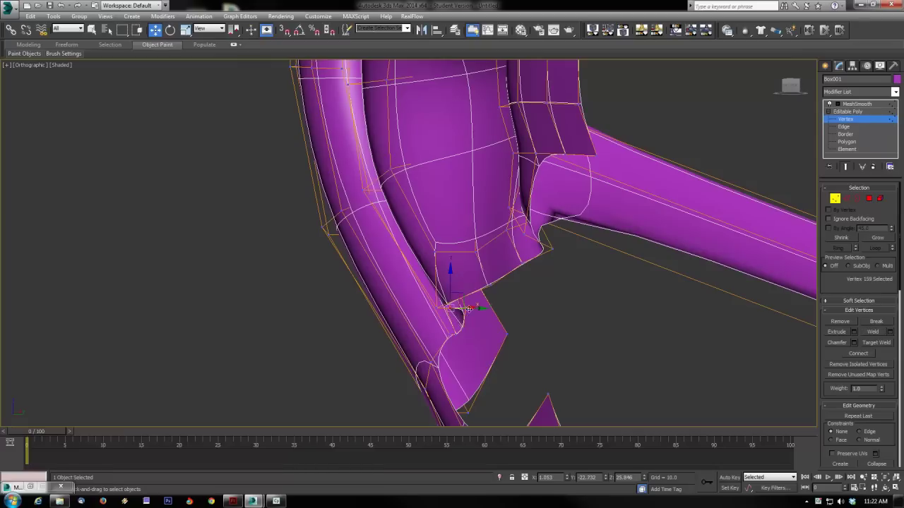
{"action": "left_click", "coordinate": [463, 311], "text": "ctrl"}
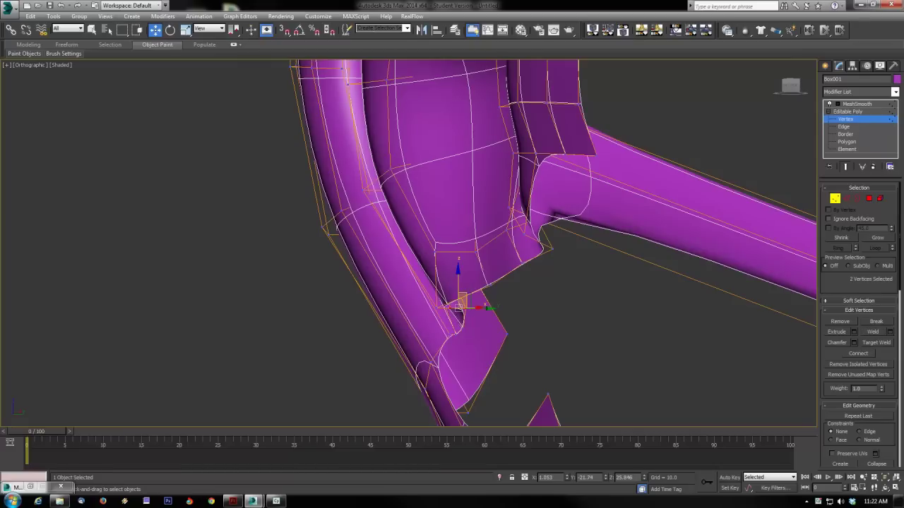
{"action": "left_click", "coordinate": [891, 333]}
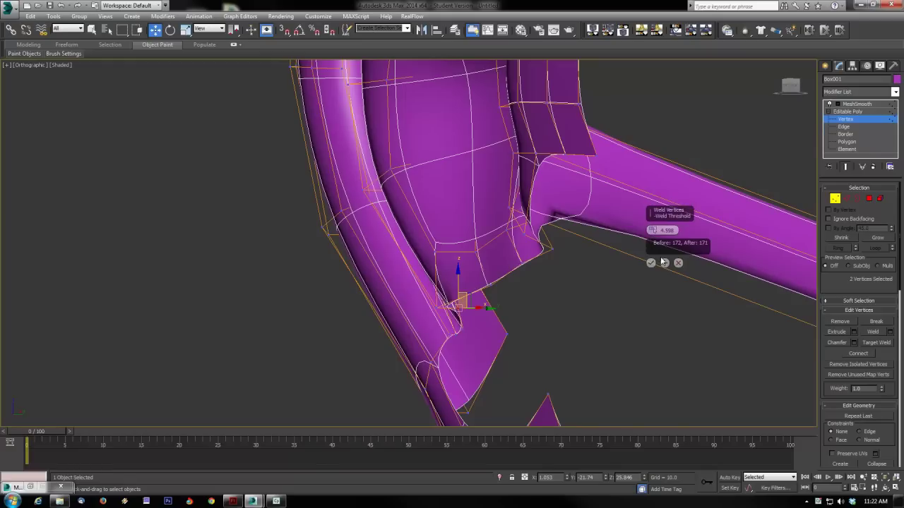
{"action": "left_click", "coordinate": [651, 263]}
- Weld the moved vertex at the rim's lower end to the vertex just beside it
{"action": "left_click", "coordinate": [461, 327]}
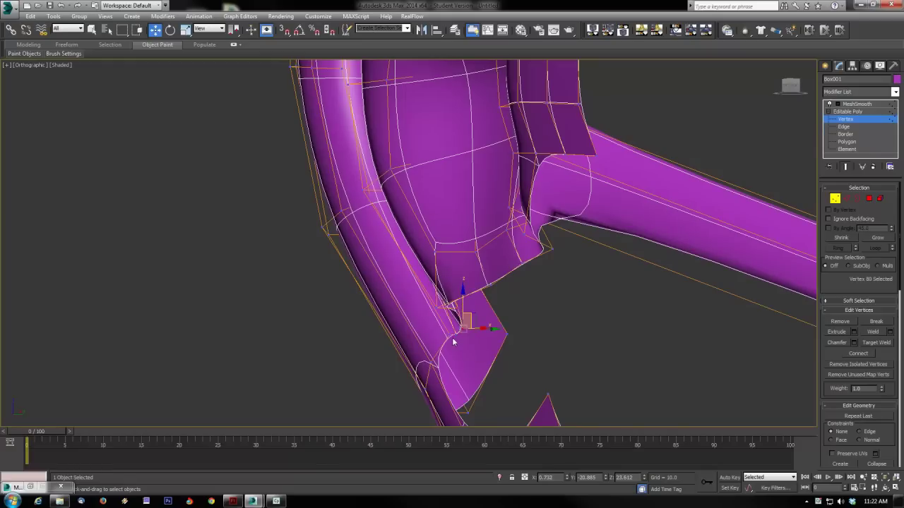
{"action": "left_click", "coordinate": [454, 339], "text": "ctrl"}
{"action": "left_click", "coordinate": [873, 332]}
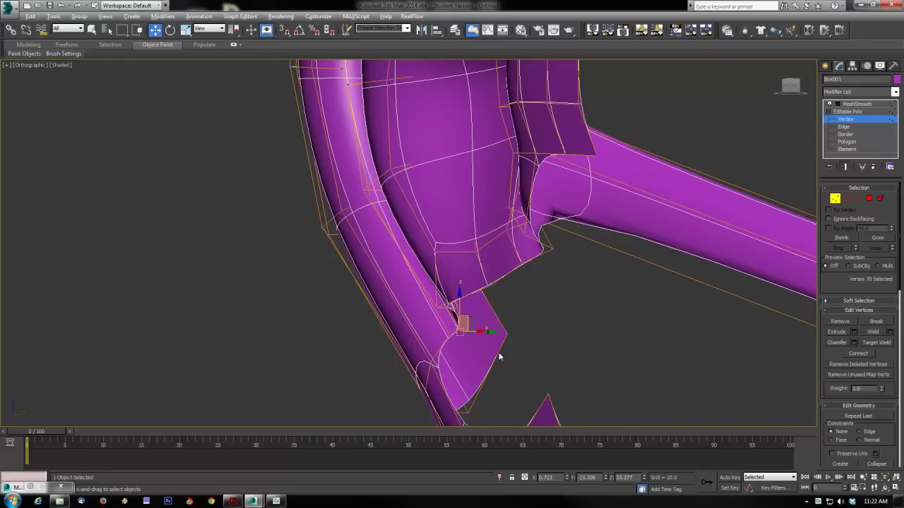
- Weld the two close vertices at the rim's lower end, just below the inner ear's corner
{"action": "scroll", "coordinate": [498, 357], "scroll_direction": "up", "scroll_amount": 4}
{"action": "middle_click_drag", "start_coordinate": [564, 351], "coordinate": [449, 345], "text": "alt"}
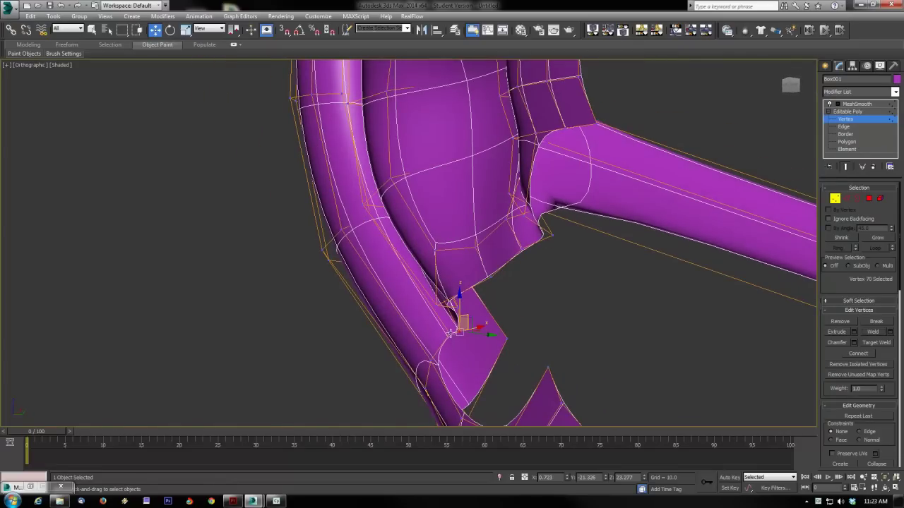
{"action": "left_click", "coordinate": [451, 333], "text": "ctrl"}
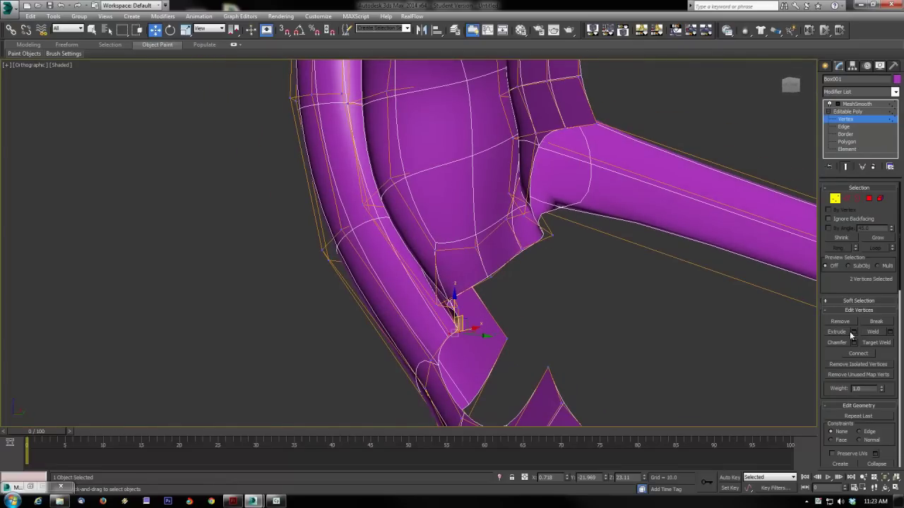
{"action": "left_click", "coordinate": [872, 332]}
{"action": "scroll", "coordinate": [457, 309], "scroll_direction": "up", "scroll_amount": 3}
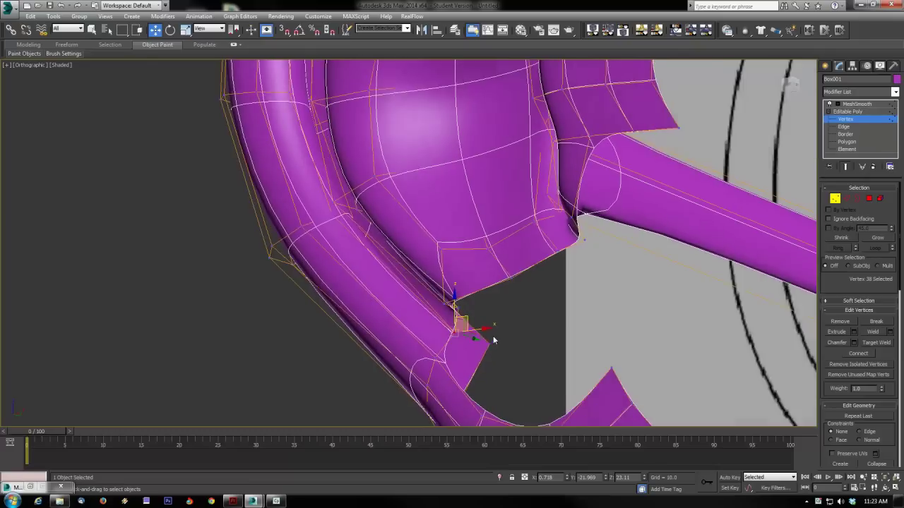
- Weld the overlapping vertices at the inner ear's lower corner and check the joined points from several angles
{"action": "left_click", "coordinate": [450, 302], "text": "ctrl"}
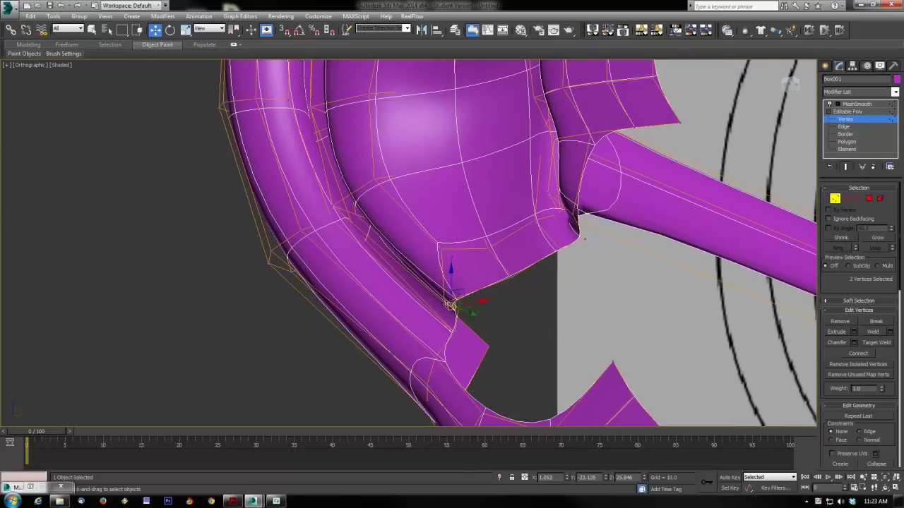
{"action": "left_click", "coordinate": [876, 332]}
{"action": "middle_click_drag", "start_coordinate": [593, 346], "coordinate": [500, 345], "text": "alt"}
{"action": "left_click", "coordinate": [468, 333]}
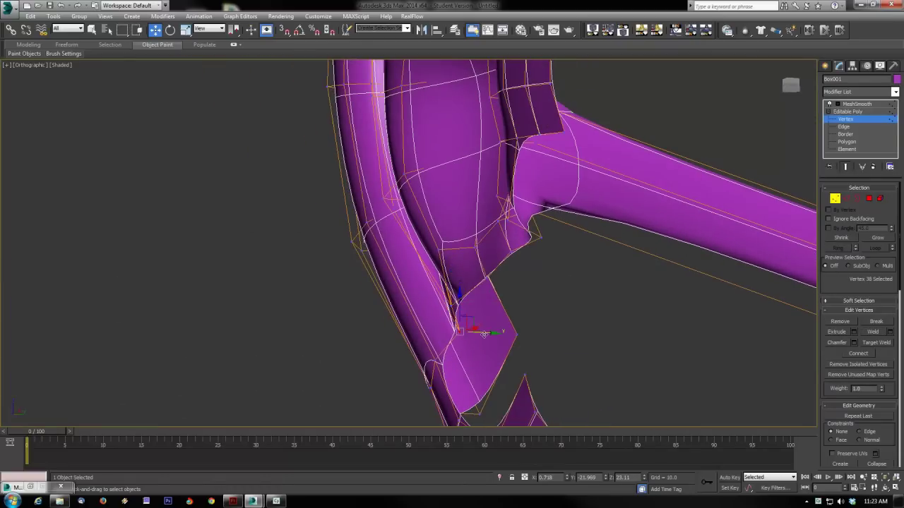
{"action": "left_click_drag", "start_coordinate": [470, 335], "coordinate": [469, 338]}
{"action": "middle_click_drag", "start_coordinate": [469, 338], "coordinate": [552, 358], "text": "alt"}
{"action": "left_click", "coordinate": [442, 308]}
{"action": "middle_click_drag", "start_coordinate": [467, 349], "coordinate": [495, 336], "text": "alt"}
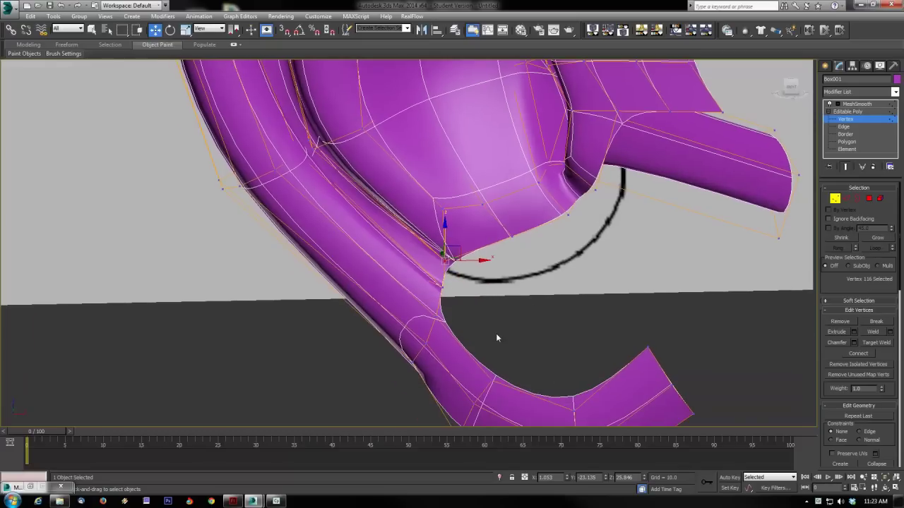
- Show the unsmoothed cage and adjust the vertex beside the crease between the rim and the inner ear
{"action": "left_click", "coordinate": [847, 167]}
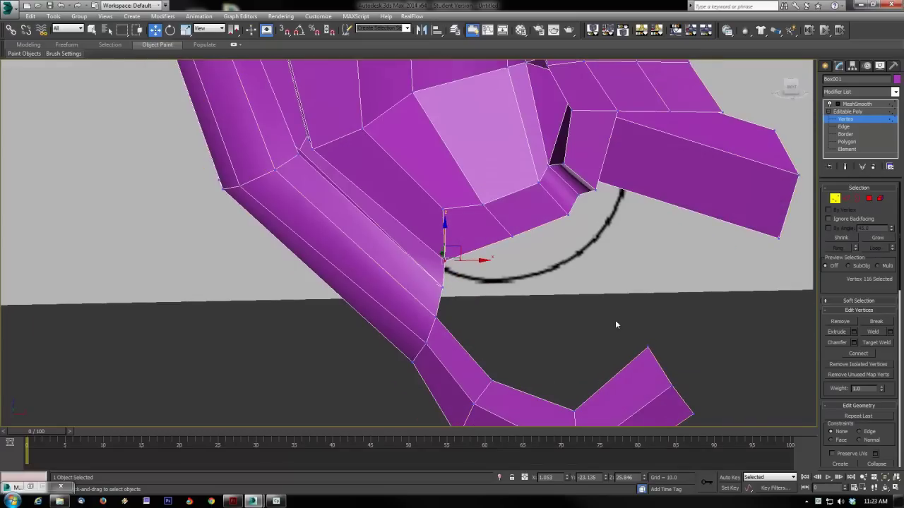
{"action": "left_click", "coordinate": [600, 320]}
{"action": "middle_click_drag", "start_coordinate": [481, 319], "coordinate": [358, 241], "text": "alt"}
{"action": "left_click", "coordinate": [346, 250]}
{"action": "left_click_drag", "start_coordinate": [354, 244], "coordinate": [329, 219]}
{"action": "middle_click_drag", "start_coordinate": [329, 219], "coordinate": [406, 290], "text": "alt"}
{"action": "scroll", "coordinate": [361, 227], "scroll_direction": "up", "scroll_amount": 3}
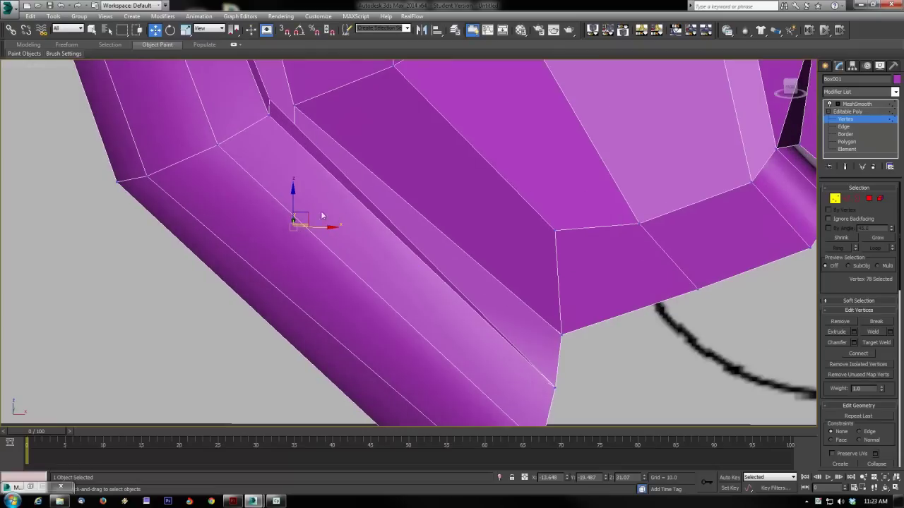
{"action": "left_click_drag", "start_coordinate": [303, 217], "coordinate": [336, 204]}
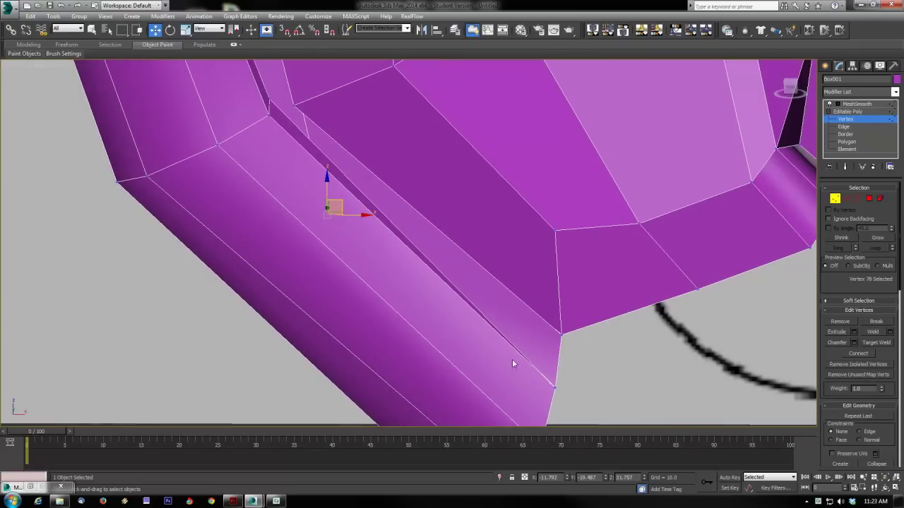
{"action": "scroll", "coordinate": [573, 383], "scroll_direction": "down", "scroll_amount": 8}
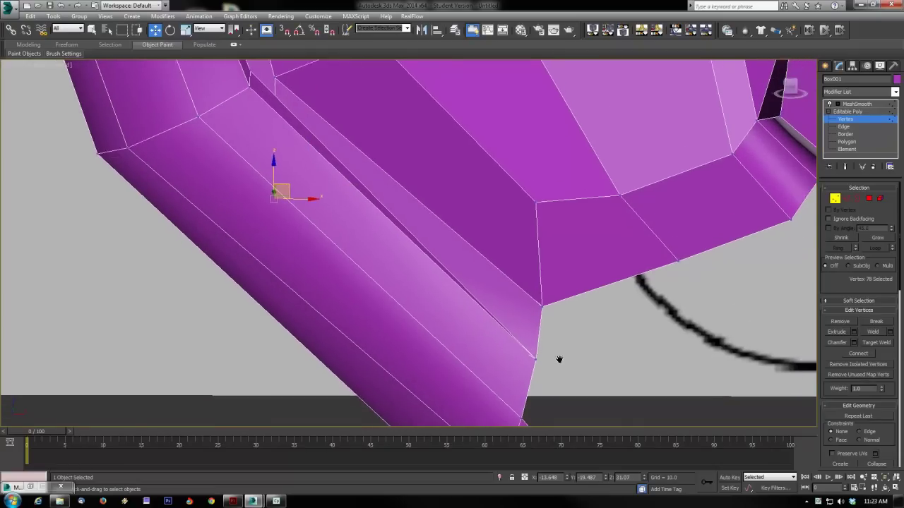
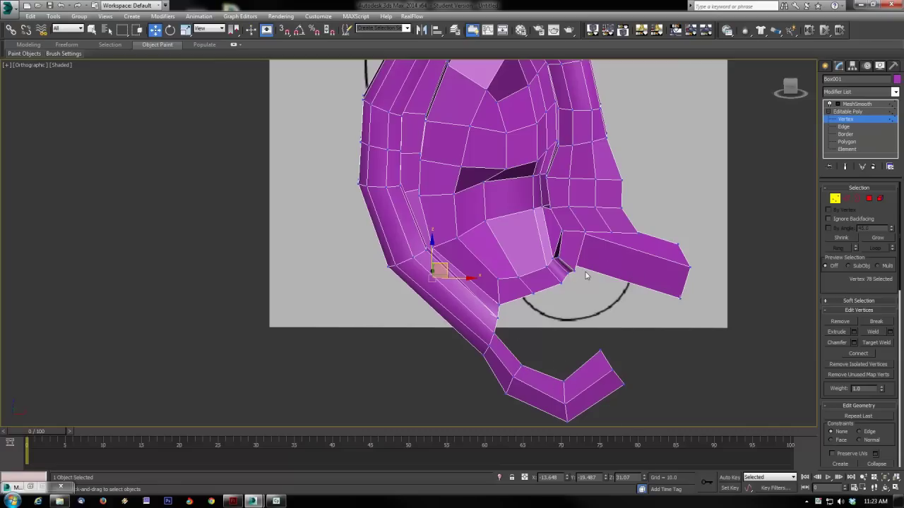
- Extend the two lower edges of the tragus flap straight down as new polygons in front of the canal tube
{"action": "left_click", "coordinate": [847, 199]}
{"action": "left_click", "coordinate": [599, 232]}
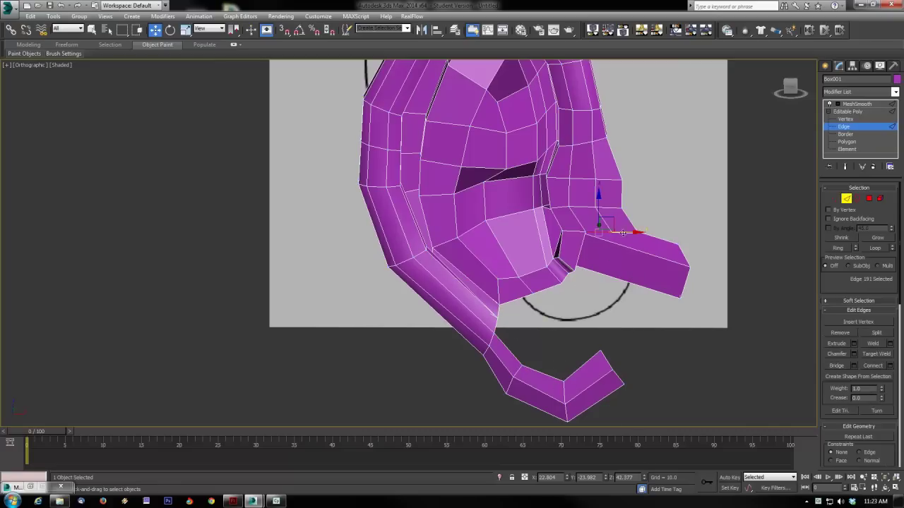
{"action": "left_click", "coordinate": [622, 232], "text": "ctrl"}
{"action": "left_click_drag", "start_coordinate": [611, 206], "coordinate": [601, 248], "text": "shift"}
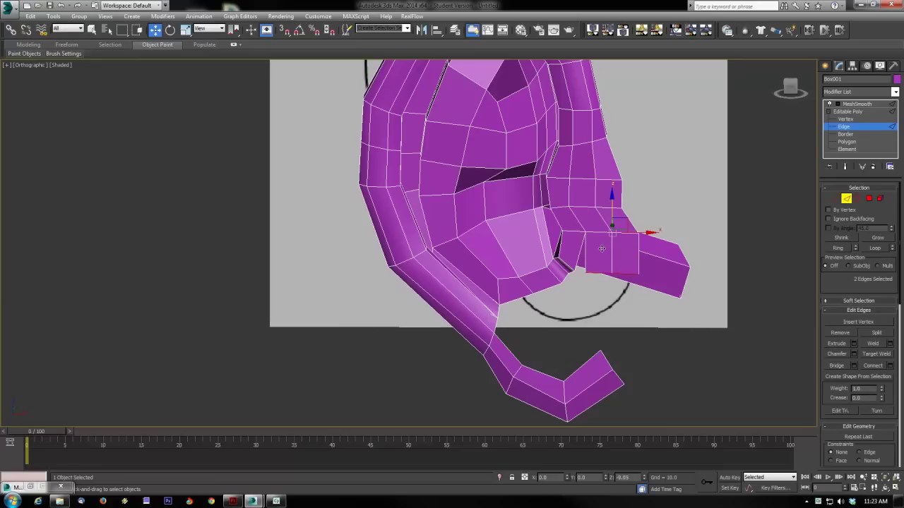
- Weld the new flap's inner lower corner to the neighbouring vertex at the end of the inner ear
{"action": "key", "text": "1"}
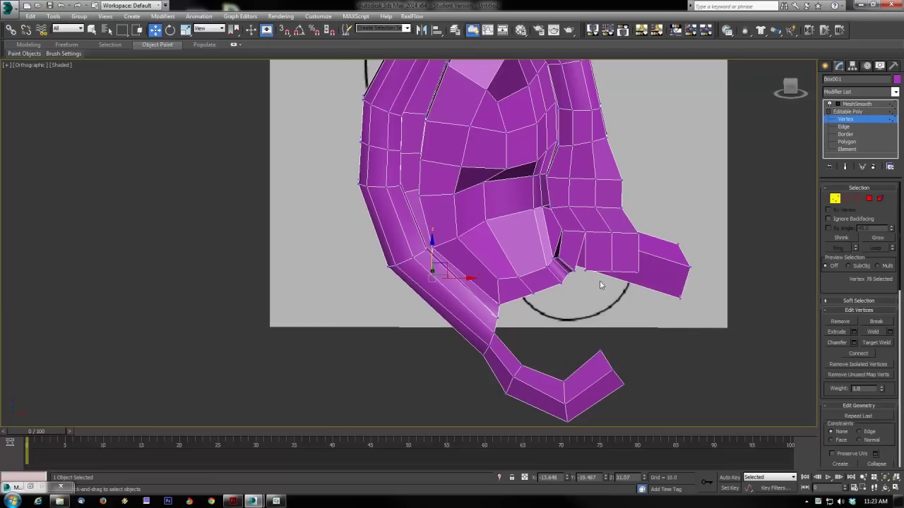
{"action": "left_click", "coordinate": [585, 267]}
{"action": "left_click", "coordinate": [579, 272], "text": "ctrl"}
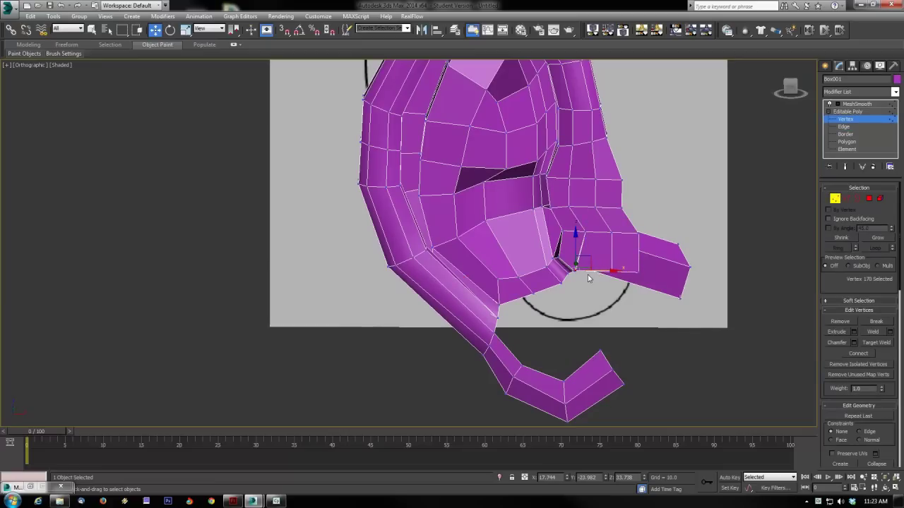
{"action": "left_click", "coordinate": [871, 332]}
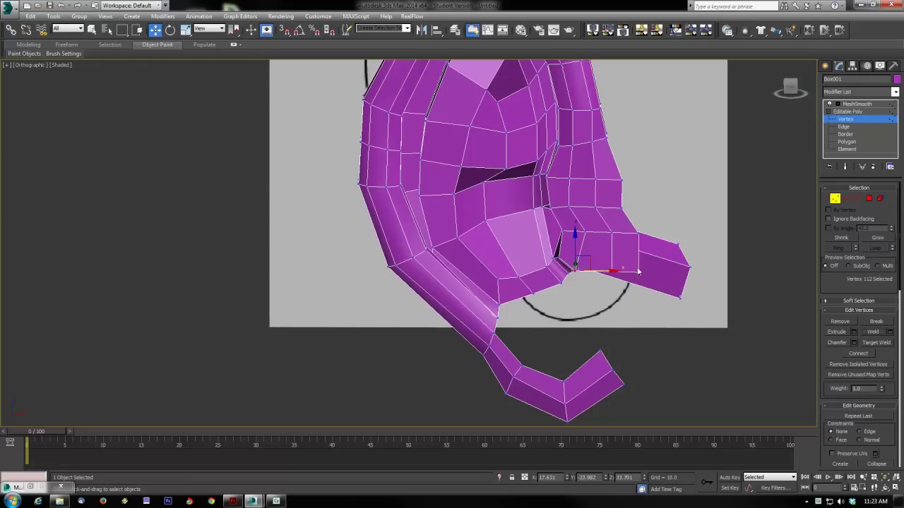
- Move the two outer vertices in the row above the new tragus polygons outward by about 2.2 units in X
{"action": "left_click", "coordinate": [635, 236]}
{"action": "left_click", "coordinate": [637, 271], "text": "ctrl"}
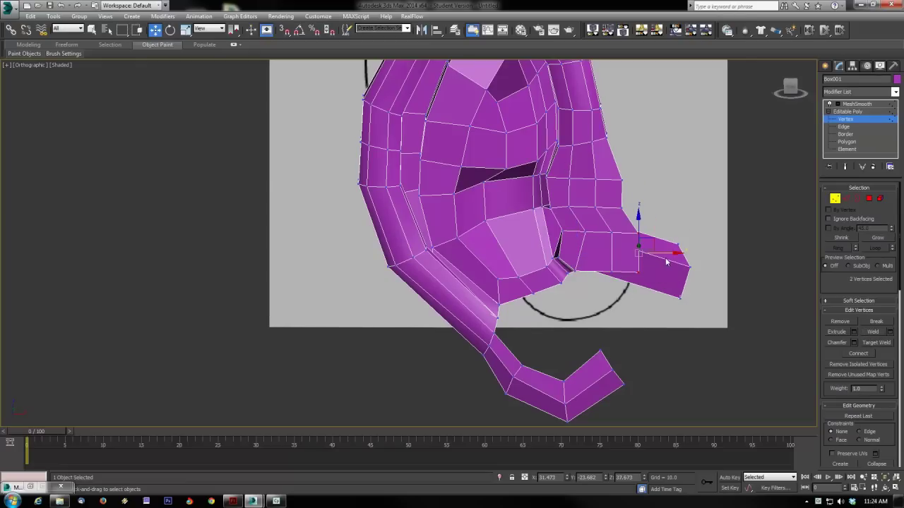
{"action": "left_click", "coordinate": [597, 214]}
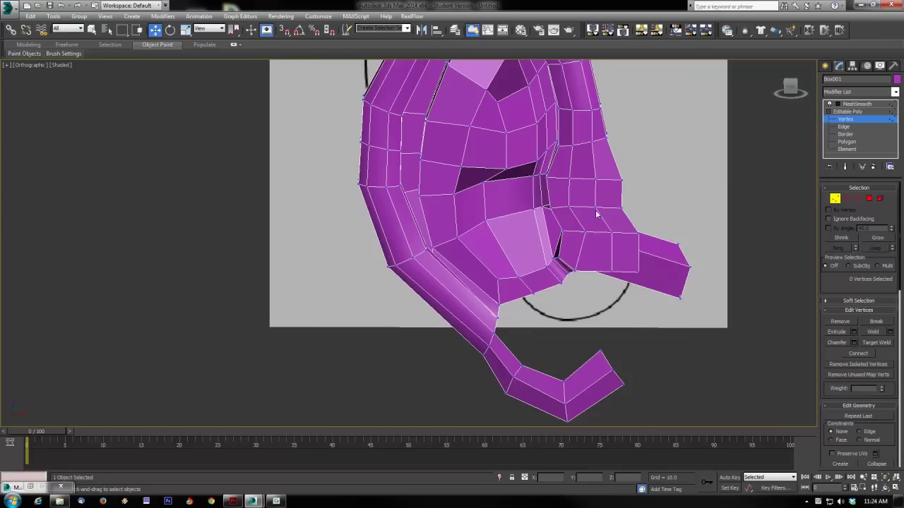
{"action": "left_click_drag", "start_coordinate": [641, 206], "coordinate": [642, 206]}
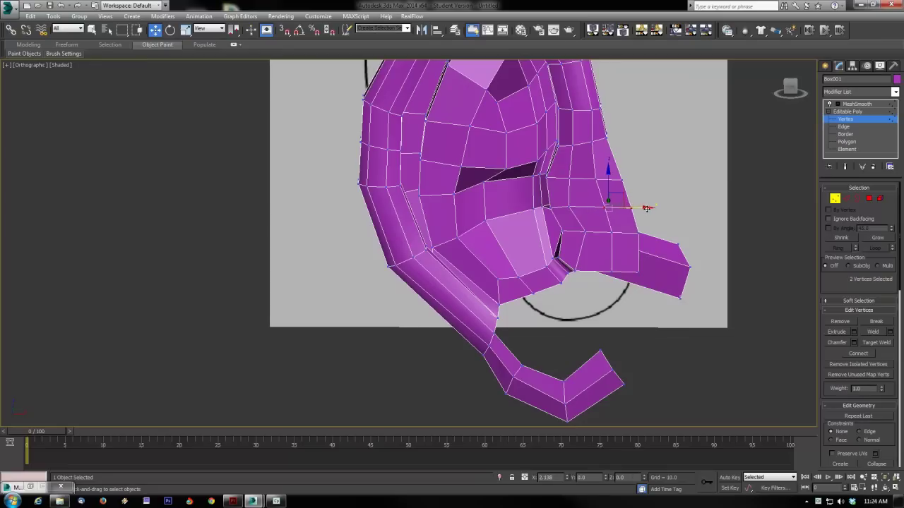
{"action": "left_click", "coordinate": [610, 268]}
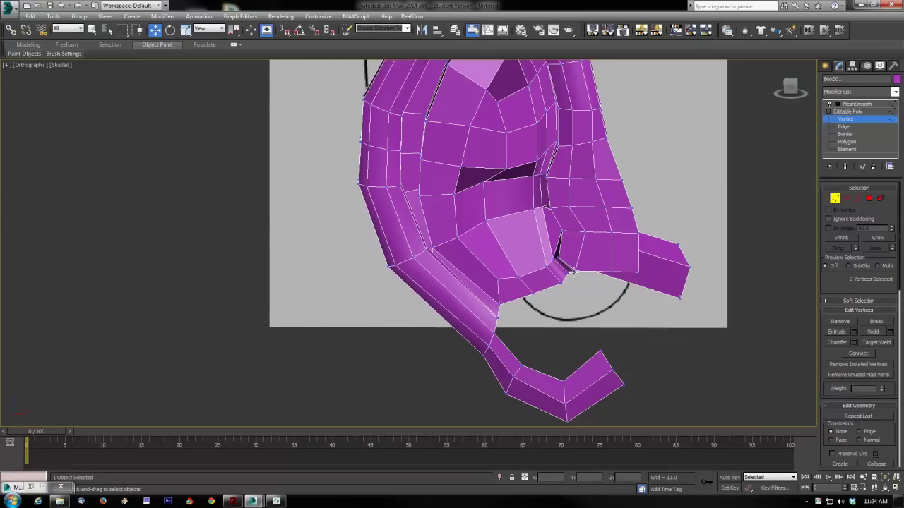
{"action": "left_click", "coordinate": [574, 270]}
{"action": "left_click", "coordinate": [605, 300]}
- Extend the inner ear's lowest edge beside the rim downward as a new polygon and position its free edge
{"action": "left_click", "coordinate": [845, 200]}
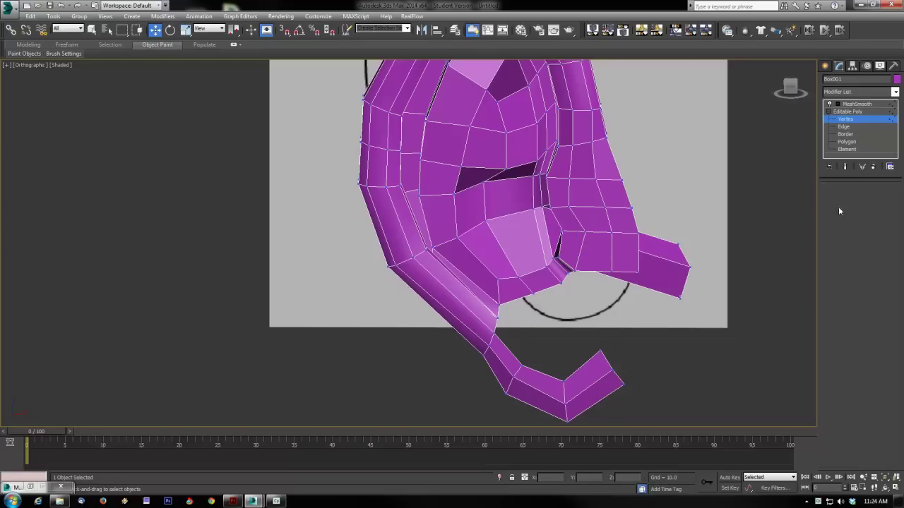
{"action": "left_click", "coordinate": [519, 300]}
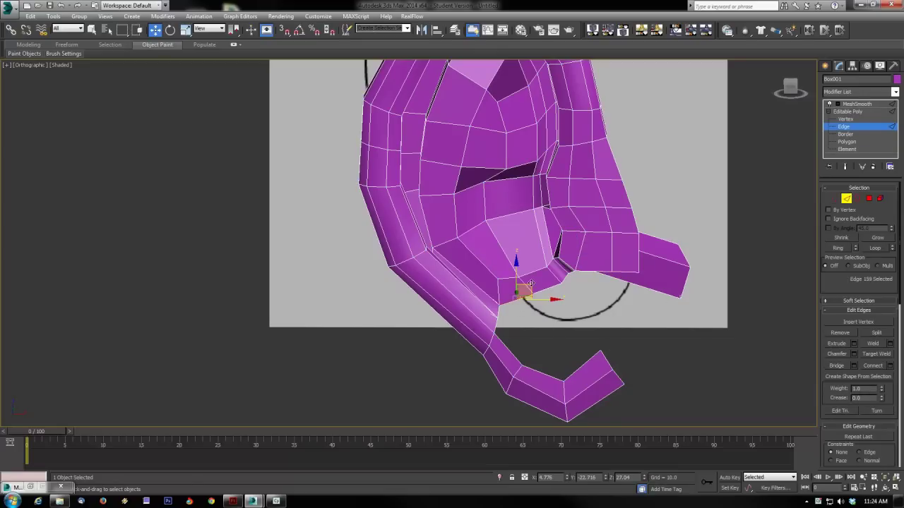
{"action": "key", "text": "alt+w"}
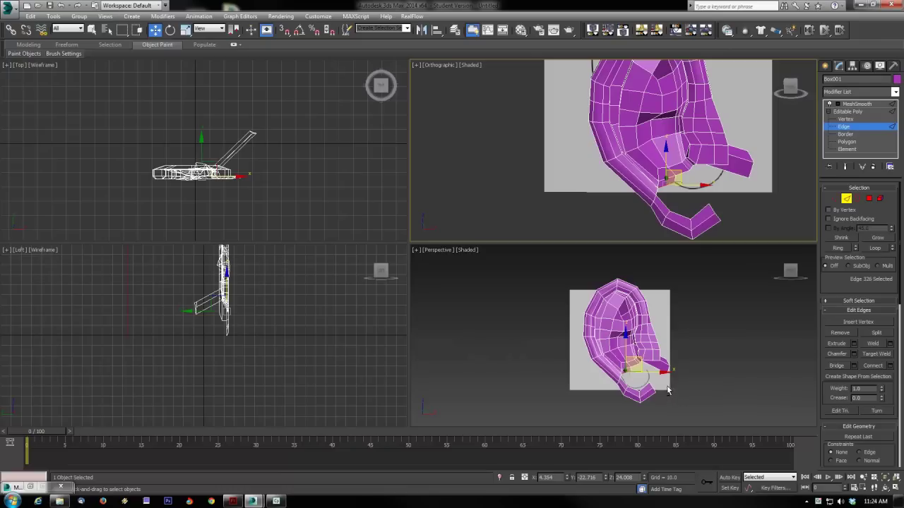
{"action": "middle_click", "coordinate": [529, 372]}
{"action": "key", "text": "alt+w"}
{"action": "middle_click_drag", "start_coordinate": [528, 372], "coordinate": [482, 380], "text": "alt"}
{"action": "scroll", "coordinate": [483, 379], "scroll_direction": "up", "scroll_amount": 8}
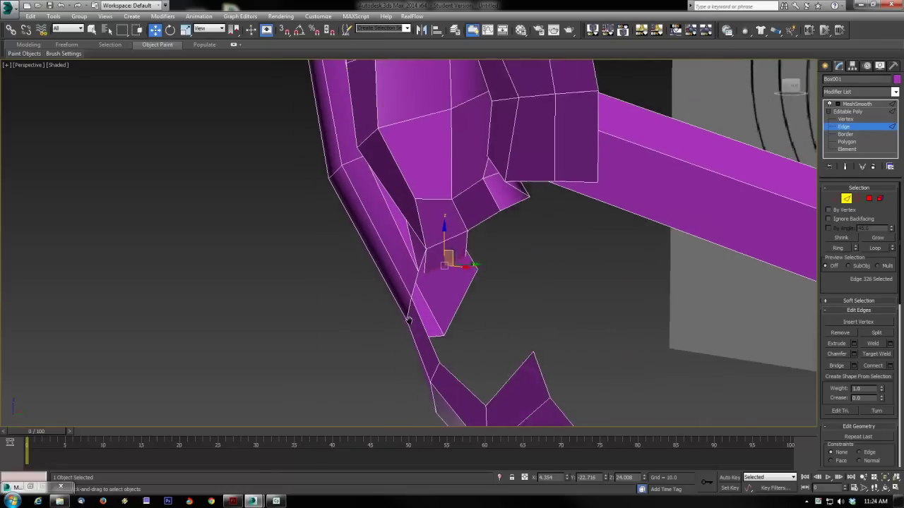
{"action": "left_click_drag", "start_coordinate": [510, 303], "coordinate": [466, 315]}
- Weld the new polygon's corner to the rim vertex, and bridge its lower edge to the rim's inner edge
{"action": "left_click", "coordinate": [834, 199]}
{"action": "left_click", "coordinate": [877, 332]}
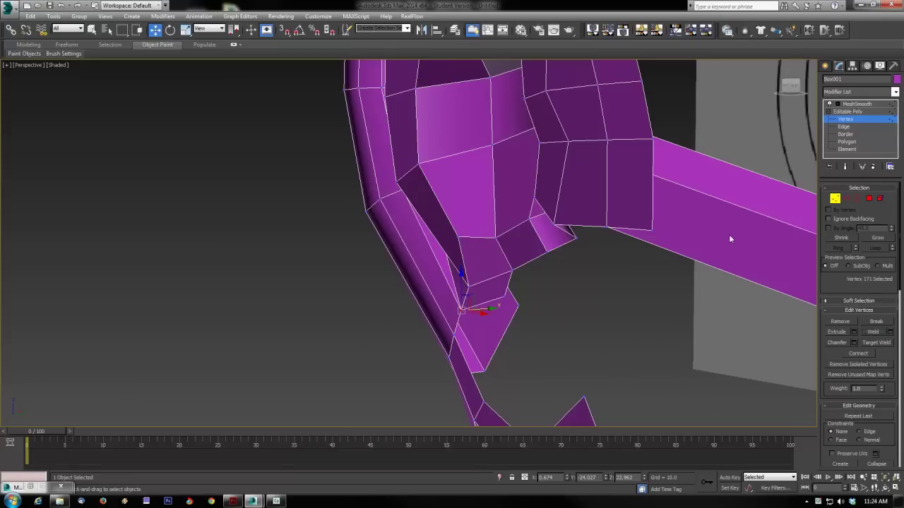
{"action": "left_click", "coordinate": [850, 199]}
{"action": "left_click", "coordinate": [471, 374], "text": "ctrl"}
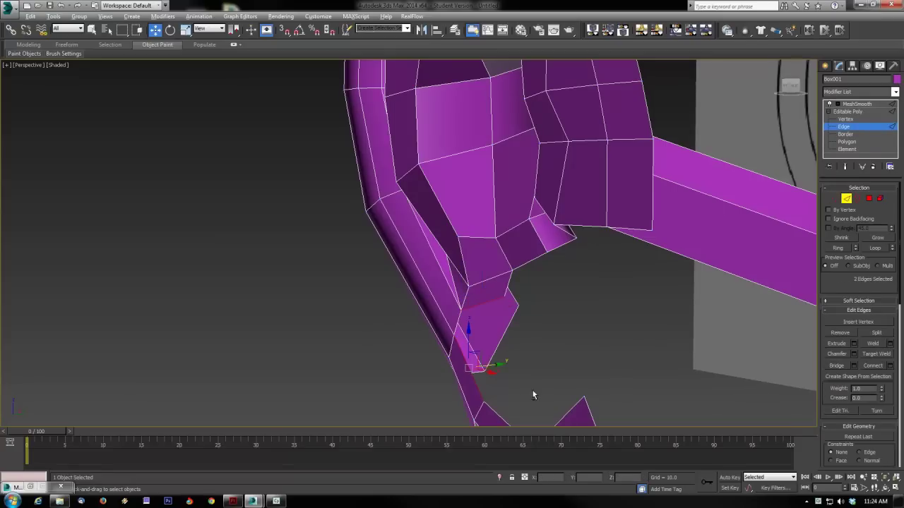
{"action": "middle_click_drag", "start_coordinate": [533, 395], "coordinate": [587, 394], "text": "alt"}
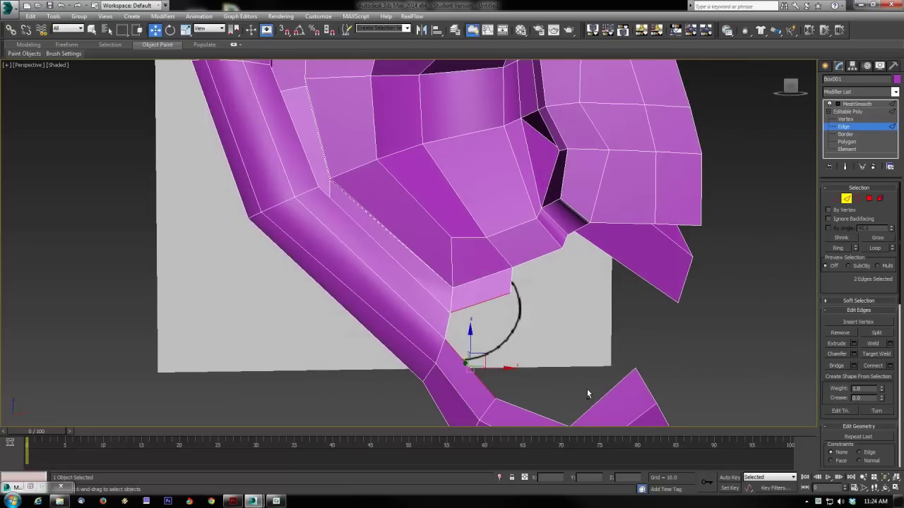
- Move the free corner vertex of the bridged polygons outward toward the reference curve
{"action": "left_click", "coordinate": [834, 199]}
{"action": "left_click_drag", "start_coordinate": [495, 305], "coordinate": [524, 312]}
{"action": "middle_click_drag", "start_coordinate": [523, 423], "coordinate": [492, 370]}
{"action": "scroll", "coordinate": [500, 371], "scroll_direction": "down", "scroll_amount": 3}
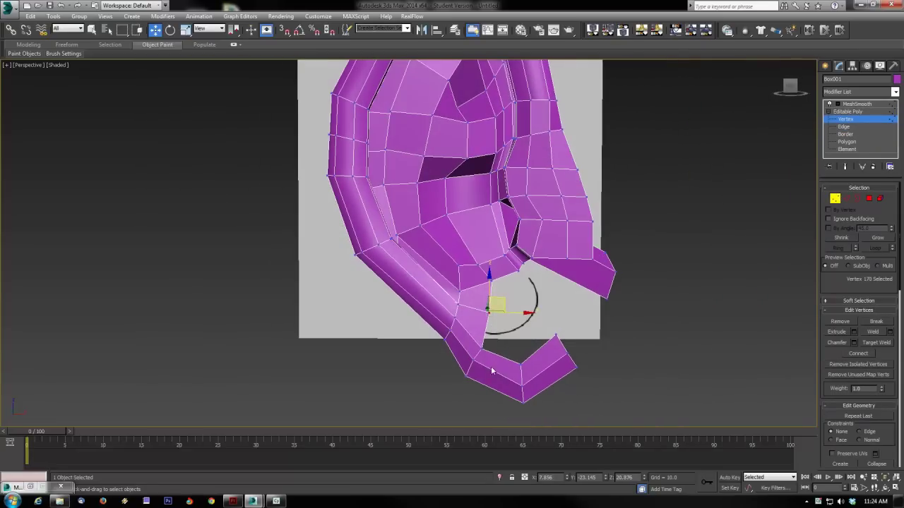
- Reposition the vertex where the bridged polygons meet the earlobe's inner edge, working in the front view
{"action": "left_click", "coordinate": [481, 352]}
{"action": "scroll", "coordinate": [483, 353], "scroll_direction": "up", "scroll_amount": 3}
{"action": "key", "text": "alt+w"}
{"action": "right_click", "coordinate": [522, 139]}
{"action": "key", "text": "alt+w"}
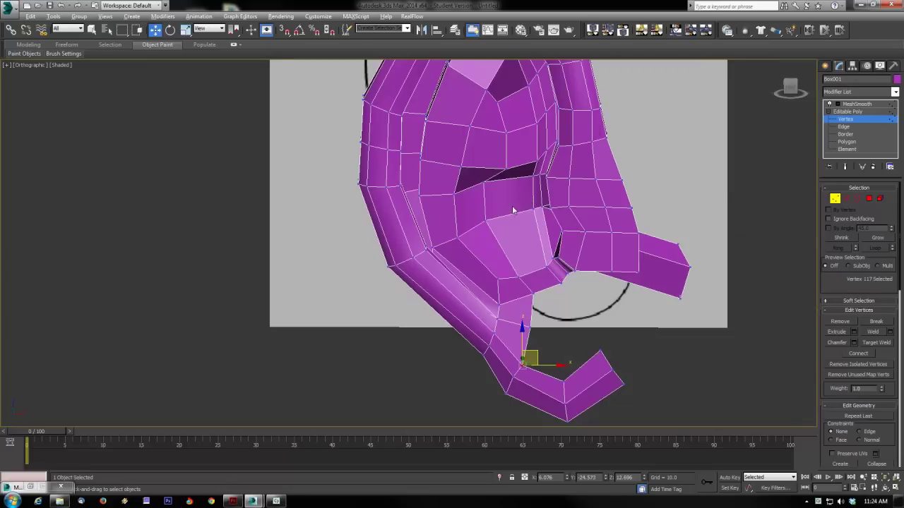
{"action": "key", "text": "f"}
{"action": "middle_click_drag", "start_coordinate": [515, 257], "coordinate": [509, 300]}
{"action": "middle_click_drag", "start_coordinate": [453, 349], "coordinate": [486, 283]}
{"action": "left_click_drag", "start_coordinate": [442, 292], "coordinate": [476, 274]}
- Adjust the earlobe strip's middle and end vertices so its polygons follow the lobe's curve more evenly
{"action": "left_click", "coordinate": [478, 314]}
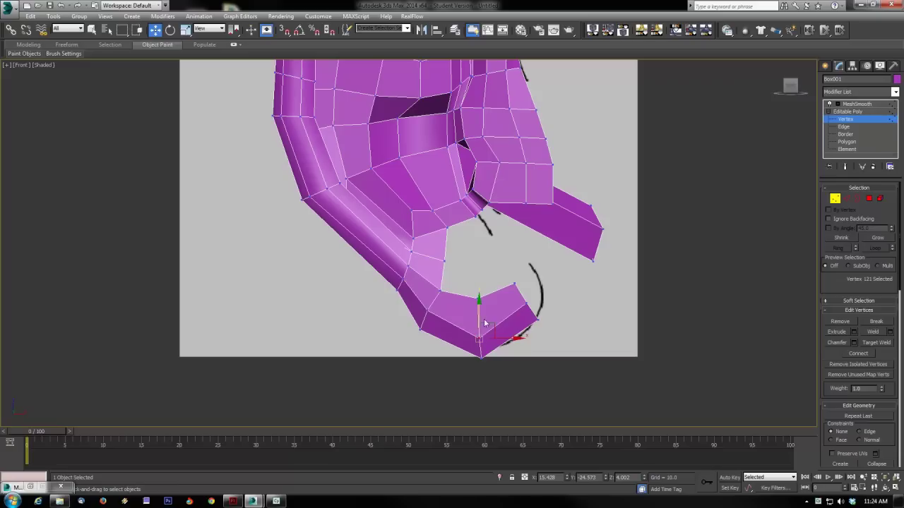
{"action": "left_click", "coordinate": [479, 329]}
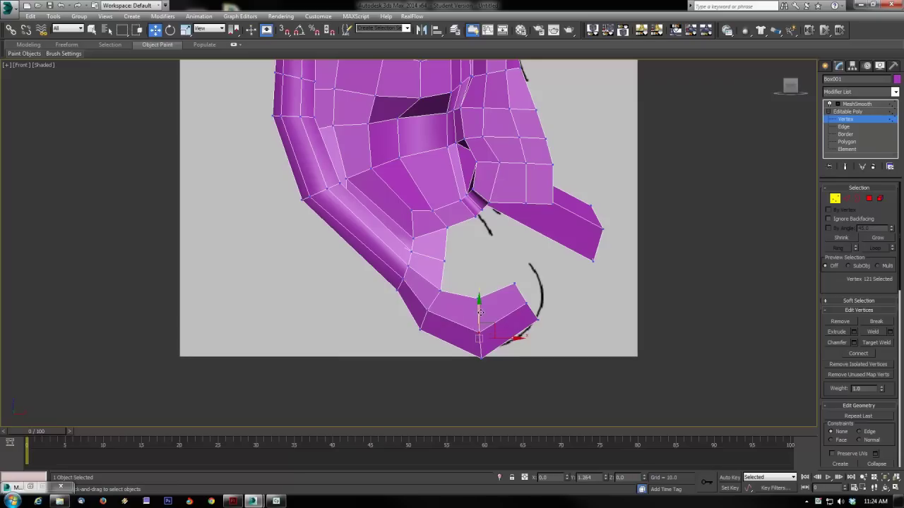
{"action": "left_click", "coordinate": [514, 284]}
{"action": "left_click_drag", "start_coordinate": [526, 268], "coordinate": [519, 275]}
{"action": "left_click", "coordinate": [524, 306]}
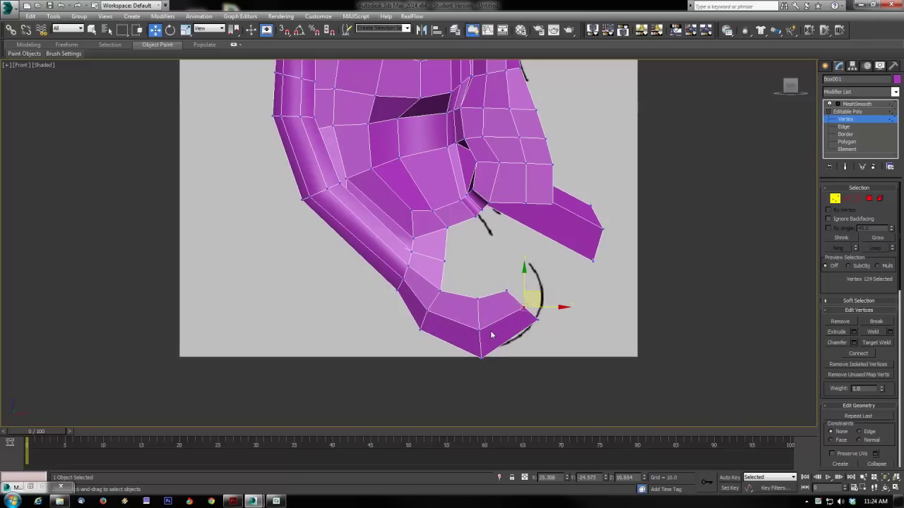
- Turn the smoothing back on, leave vertex editing and deselect the ear to compare it with the reference drawing
{"action": "left_click", "coordinate": [847, 167]}
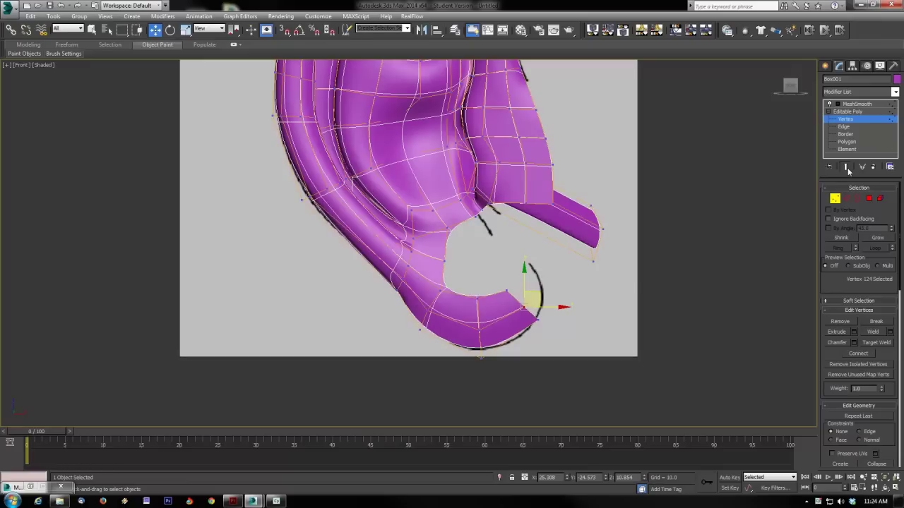
{"action": "left_click", "coordinate": [659, 240]}
{"action": "left_click", "coordinate": [835, 198]}
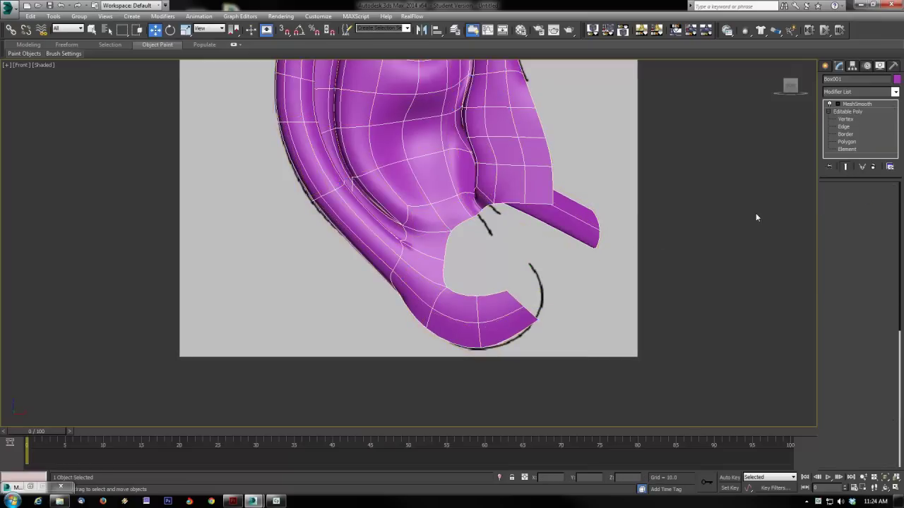
{"action": "left_click", "coordinate": [696, 242]}
{"action": "middle_click_drag", "start_coordinate": [695, 244], "coordinate": [707, 339]}
{"action": "scroll", "coordinate": [707, 339], "scroll_direction": "down", "scroll_amount": 2}
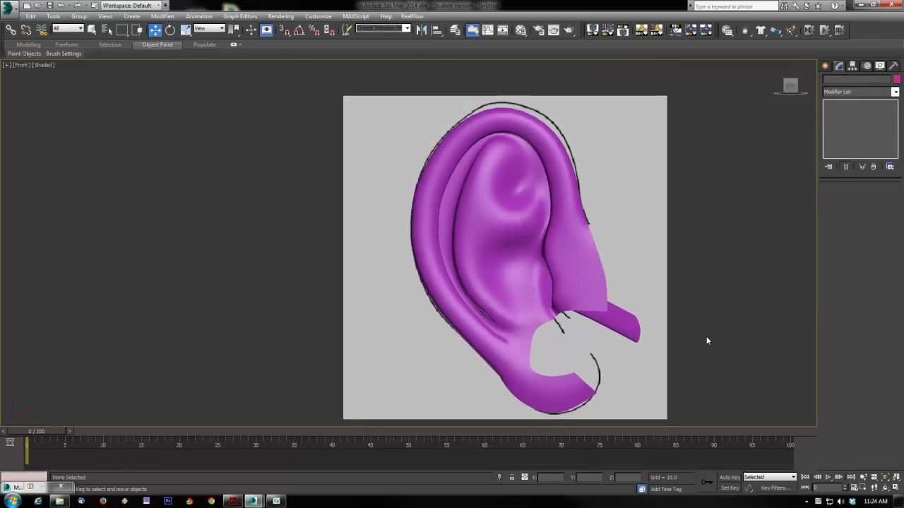
- Select the ear and reposition the vertex at the inner ear's lower edge, where it meets the open gap above the earlobe
{"action": "left_click", "coordinate": [536, 291]}
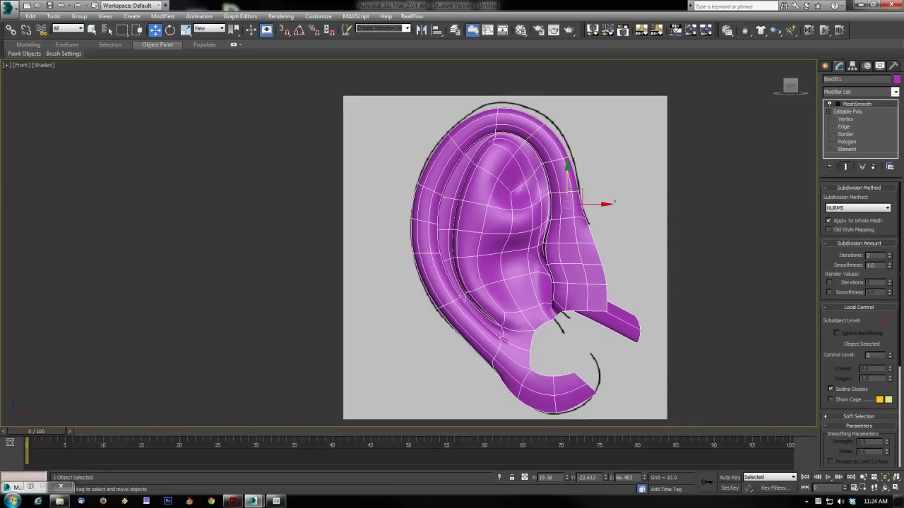
{"action": "left_click", "coordinate": [846, 119]}
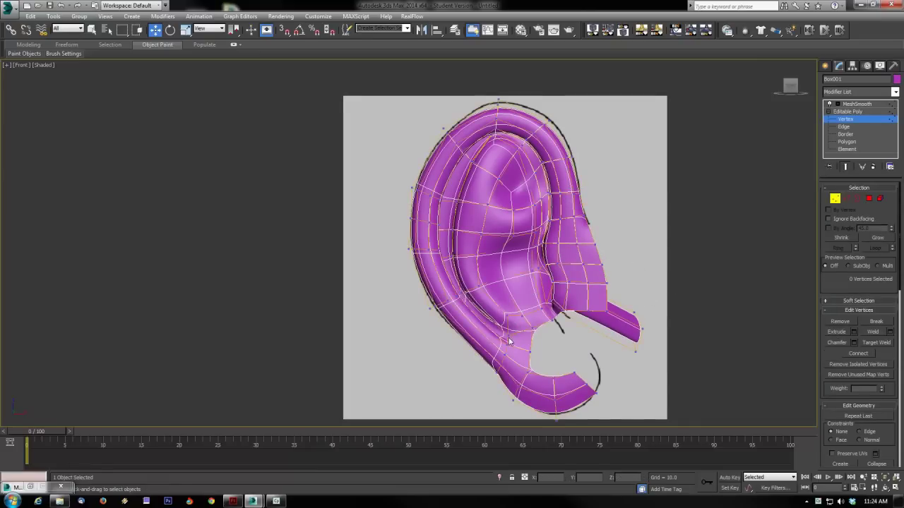
{"action": "left_click_drag", "start_coordinate": [524, 323], "coordinate": [545, 323]}
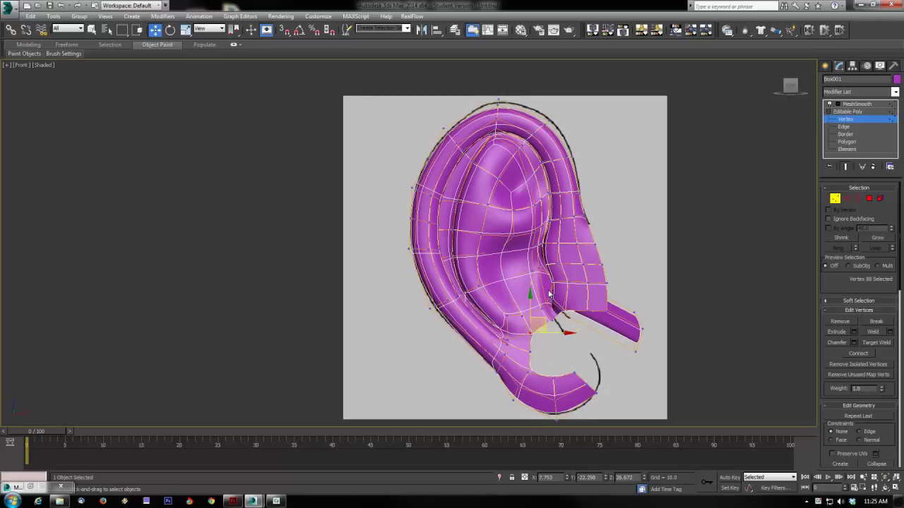
{"action": "key", "text": "alt"}
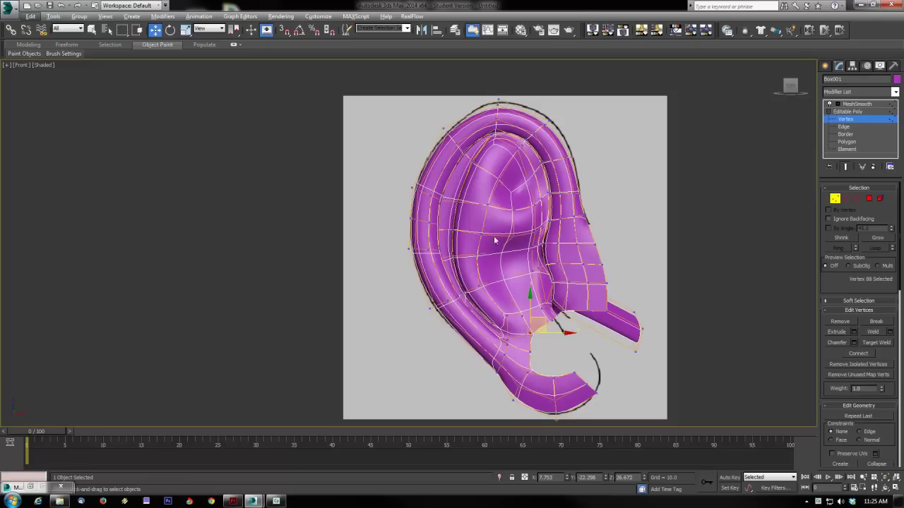
- Extend the two border edges below the inner ear sideways into the open gap as new polygons
{"action": "left_click", "coordinate": [846, 199]}
{"action": "left_click", "coordinate": [472, 204]}
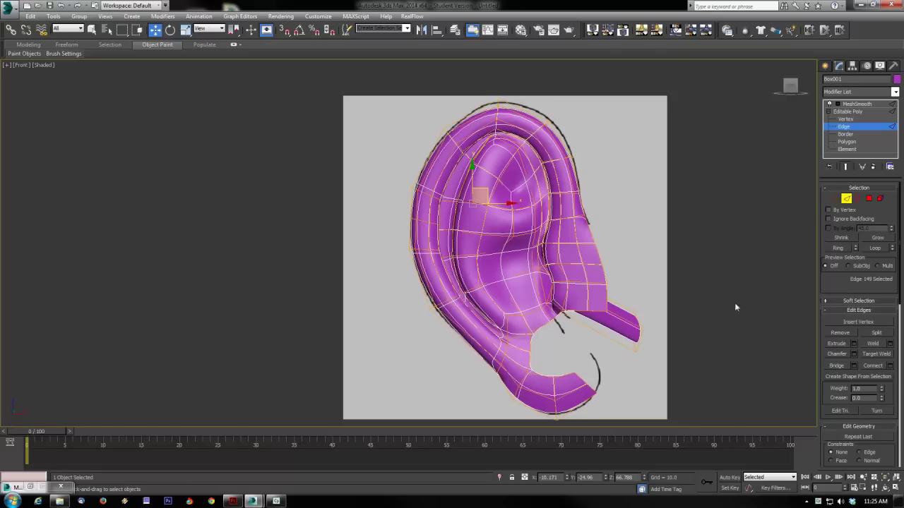
{"action": "left_click", "coordinate": [530, 345]}
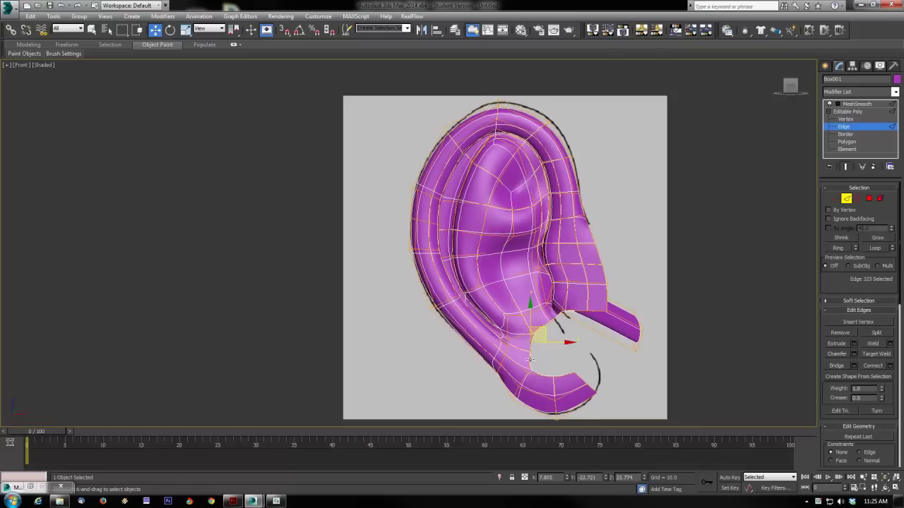
{"action": "left_click", "coordinate": [530, 361], "text": "ctrl"}
{"action": "left_click_drag", "start_coordinate": [551, 355], "coordinate": [605, 353], "text": "shift"}
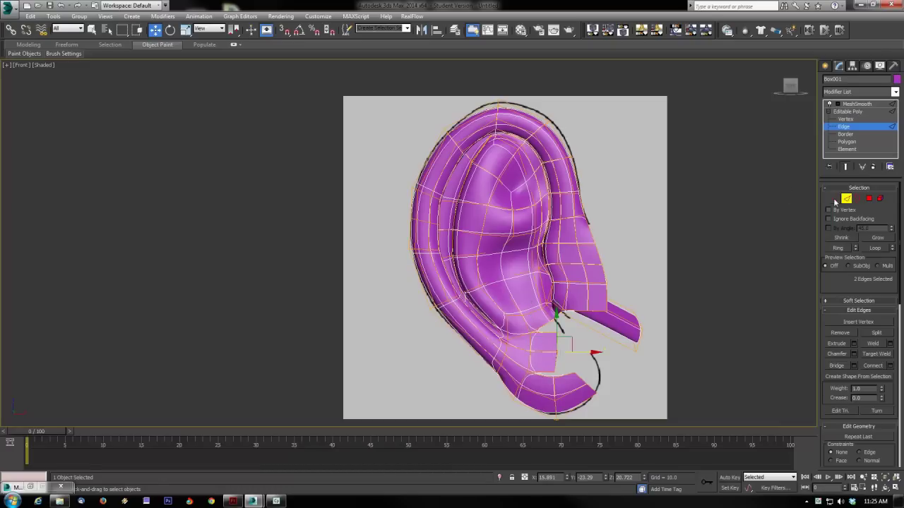
- Weld the new polygons' upper and lower corner vertices to the neighbouring inner ear and earlobe vertices
{"action": "left_click", "coordinate": [835, 198]}
{"action": "left_click", "coordinate": [557, 311]}
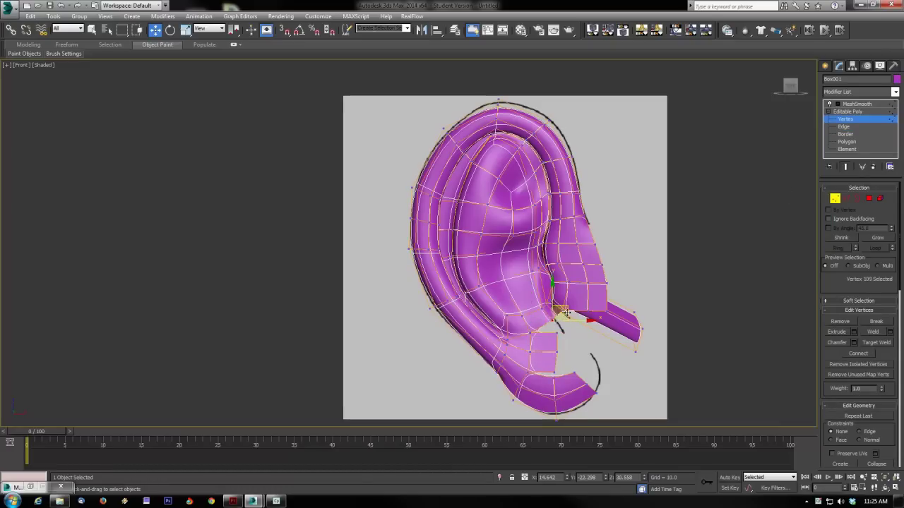
{"action": "mouse_move", "coordinate": [567, 313]}
{"action": "left_mouse_down"}
{"action": "mouse_move", "coordinate": [569, 332]}
{"action": "mouse_move", "coordinate": [563, 324]}
{"action": "left_mouse_up"}
{"action": "left_click", "coordinate": [875, 332]}
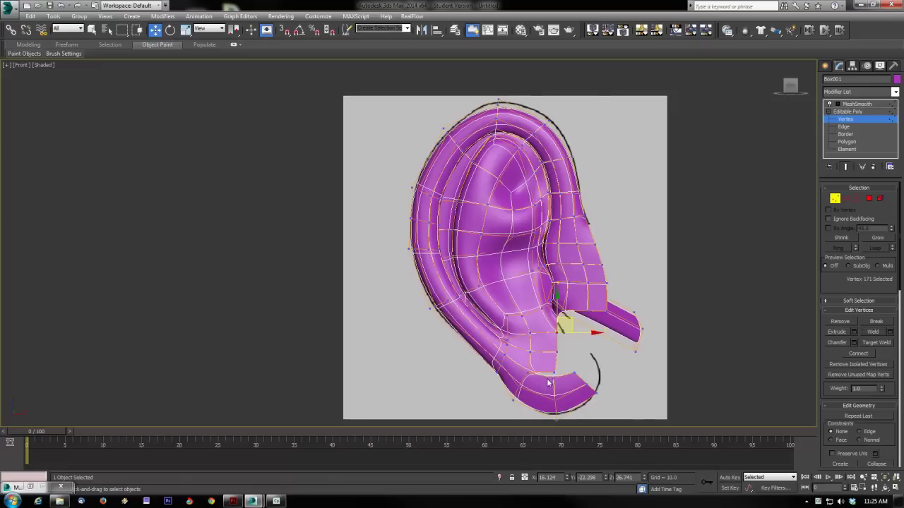
{"action": "left_click_drag", "start_coordinate": [547, 380], "coordinate": [561, 368]}
{"action": "left_click", "coordinate": [632, 378]}
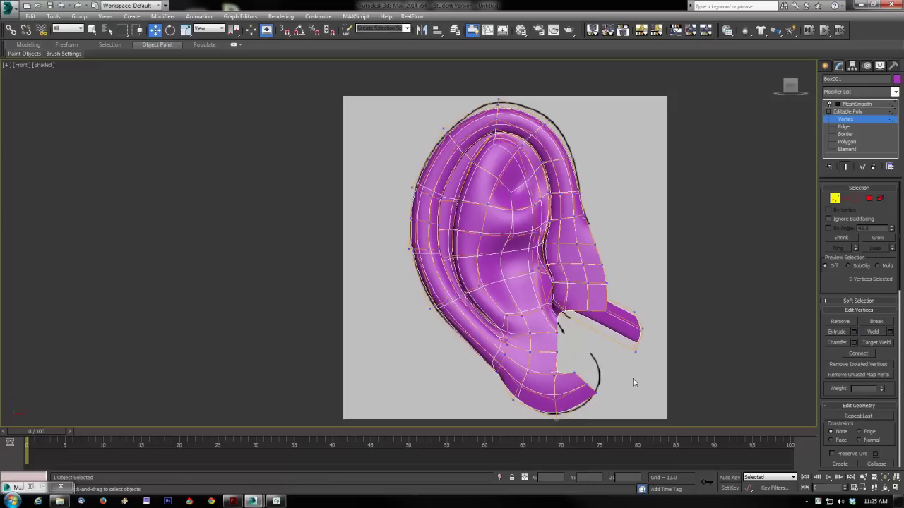
- Move the new strip's two upper free border vertices slightly back toward the inner ear
{"action": "left_click", "coordinate": [557, 352]}
{"action": "left_click", "coordinate": [557, 333], "text": "ctrl"}
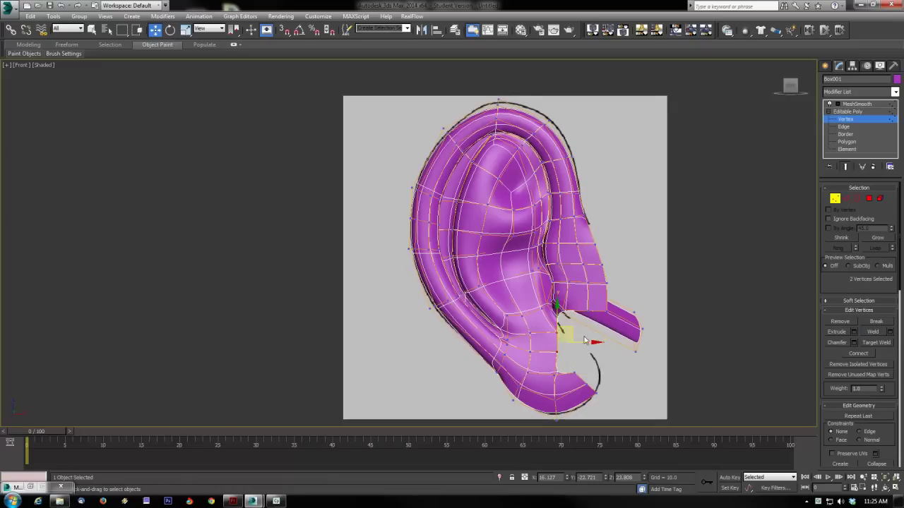
{"action": "left_click_drag", "start_coordinate": [586, 343], "coordinate": [581, 345]}
{"action": "left_click", "coordinate": [652, 405]}
{"action": "middle_click_drag", "start_coordinate": [624, 372], "coordinate": [596, 329]}
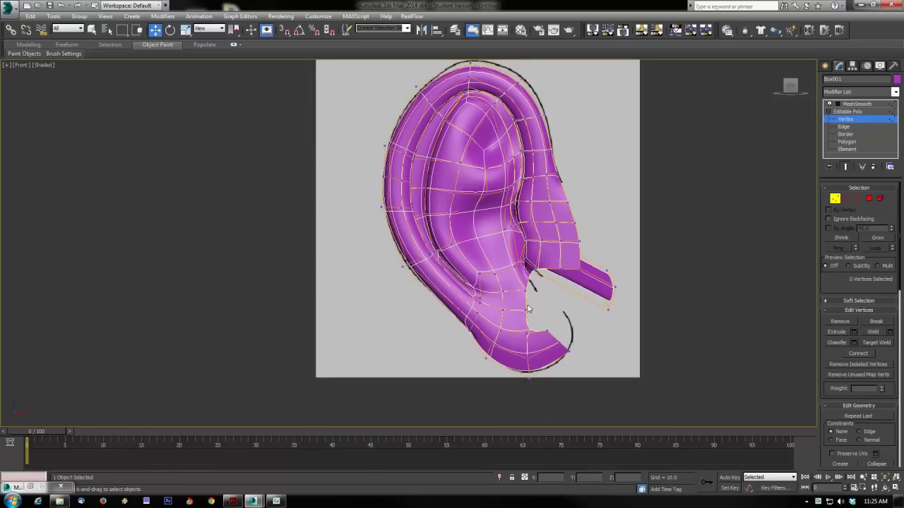
- Turn off the smoothing and extend the two edges between the tragus and the inner ear downward into the gap
{"action": "left_click", "coordinate": [847, 199]}
{"action": "left_click", "coordinate": [846, 167]}
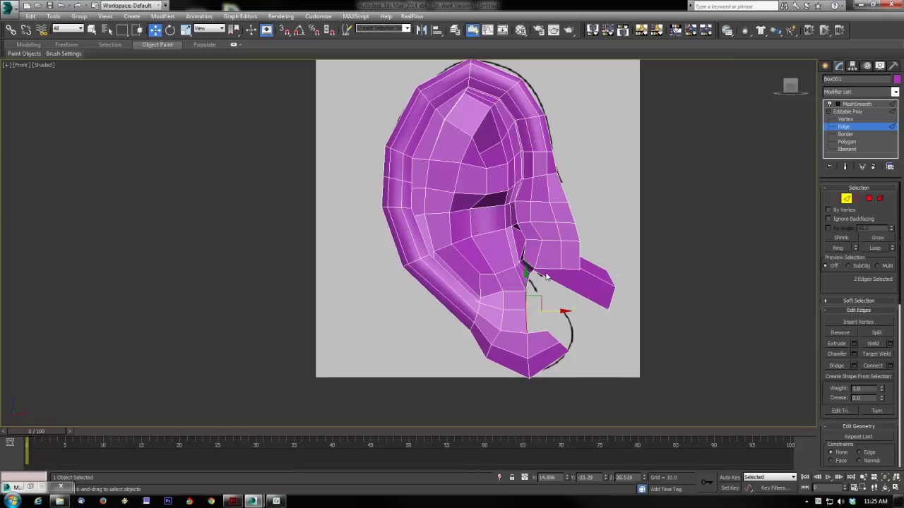
{"action": "left_click", "coordinate": [546, 269]}
{"action": "left_click", "coordinate": [534, 271], "text": "ctrl"}
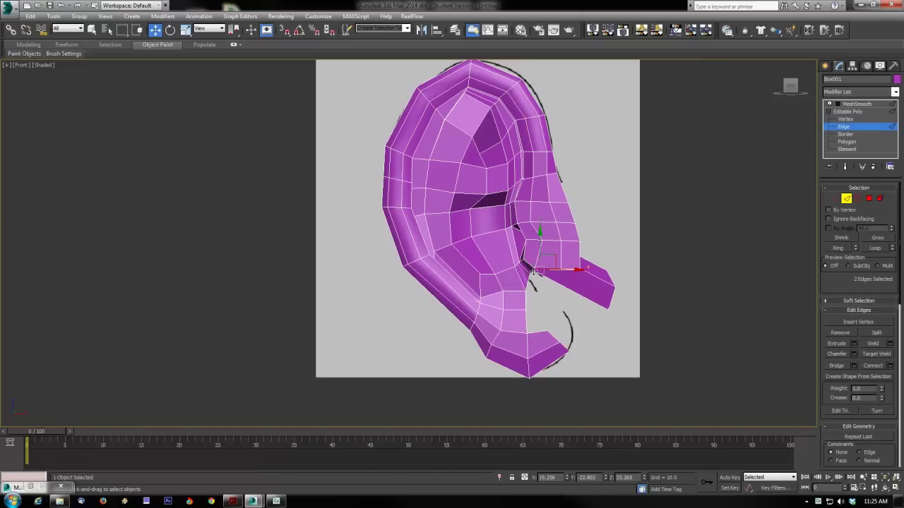
{"action": "left_click", "coordinate": [527, 281], "text": "ctrl"}
{"action": "left_click_drag", "start_coordinate": [552, 263], "coordinate": [557, 282], "text": "shift"}
{"action": "key", "text": "ctrl+z"}
{"action": "left_click", "coordinate": [547, 270], "text": "alt"}
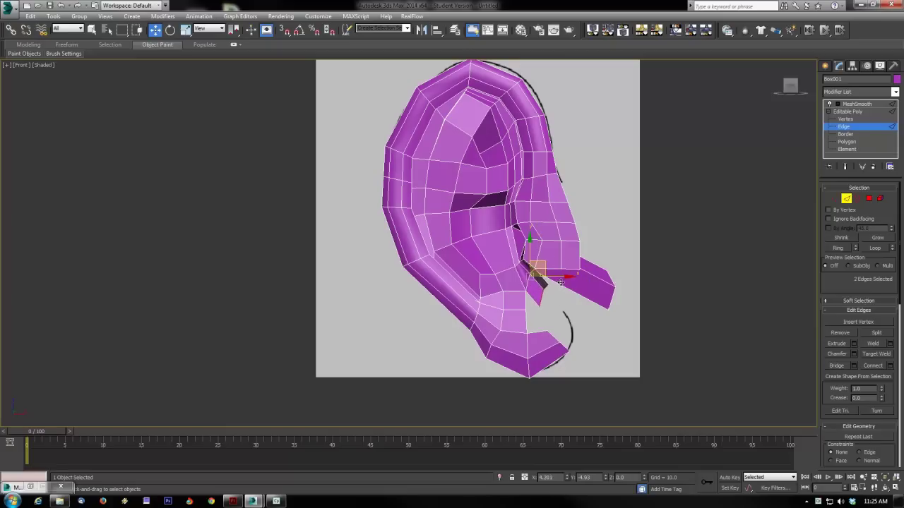
- Move the extended polygon's lower corner vertex onto the adjacent vertex of the inner ear strip and weld them
{"action": "left_click", "coordinate": [834, 198]}
{"action": "left_click", "coordinate": [539, 306]}
{"action": "mouse_move", "coordinate": [558, 323]}
{"action": "middle_mouse_down", "text": "alt"}
{"action": "mouse_move", "coordinate": [519, 330]}
{"action": "mouse_move", "coordinate": [548, 322]}
{"action": "middle_mouse_up", "text": "alt"}
{"action": "scroll", "coordinate": [557, 315], "scroll_direction": "up", "scroll_amount": 3}
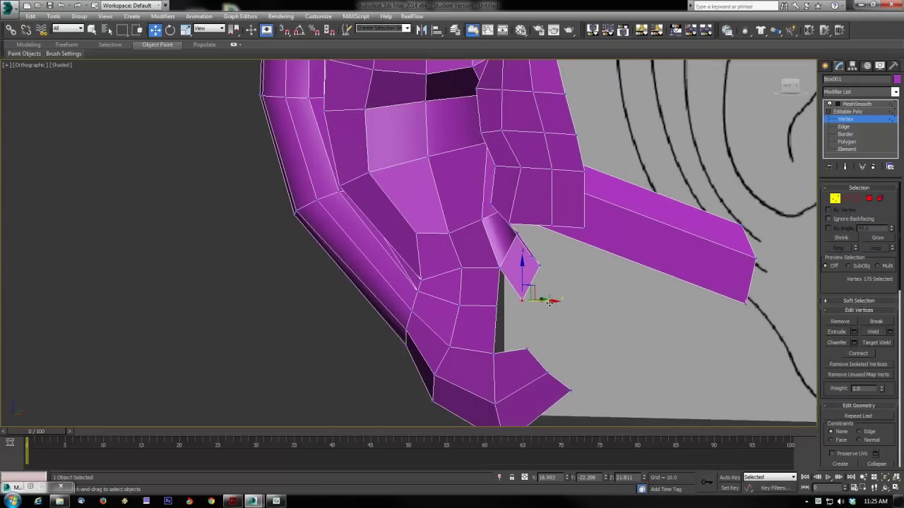
{"action": "left_click_drag", "start_coordinate": [562, 309], "coordinate": [526, 313]}
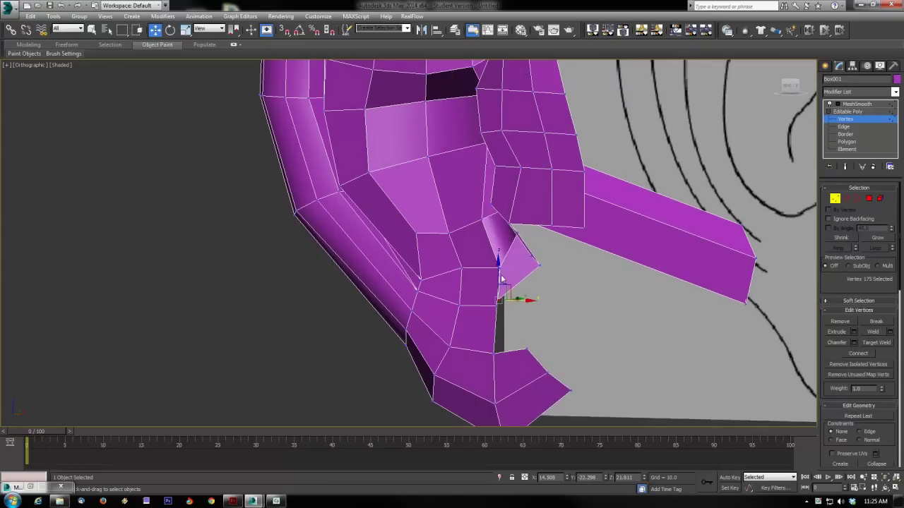
{"action": "left_click", "coordinate": [497, 311], "text": "ctrl"}
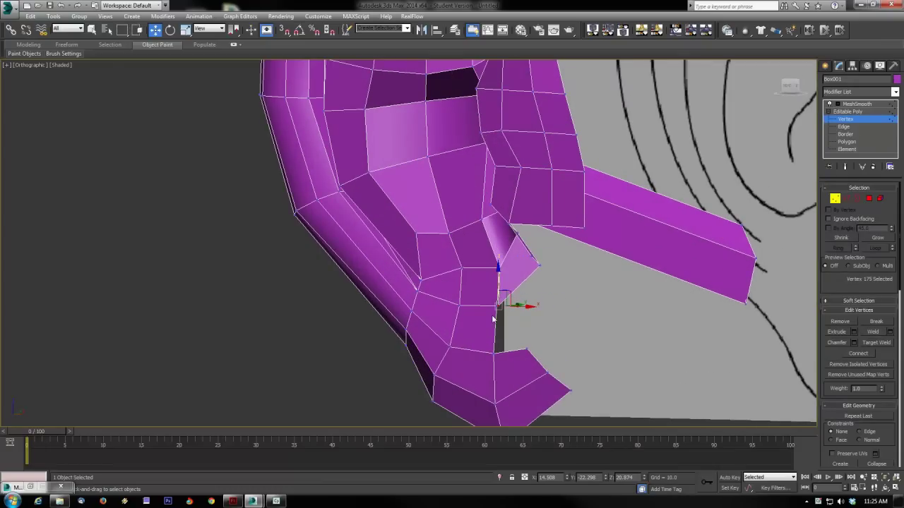
{"action": "left_click", "coordinate": [868, 336]}
- Move the extended polygon's free end vertex onto the nearest vertex of the tragus's lower edge and weld the two
{"action": "middle_click_drag", "start_coordinate": [622, 326], "coordinate": [516, 240], "text": "alt"}
{"action": "left_click_drag", "start_coordinate": [564, 274], "coordinate": [586, 257]}
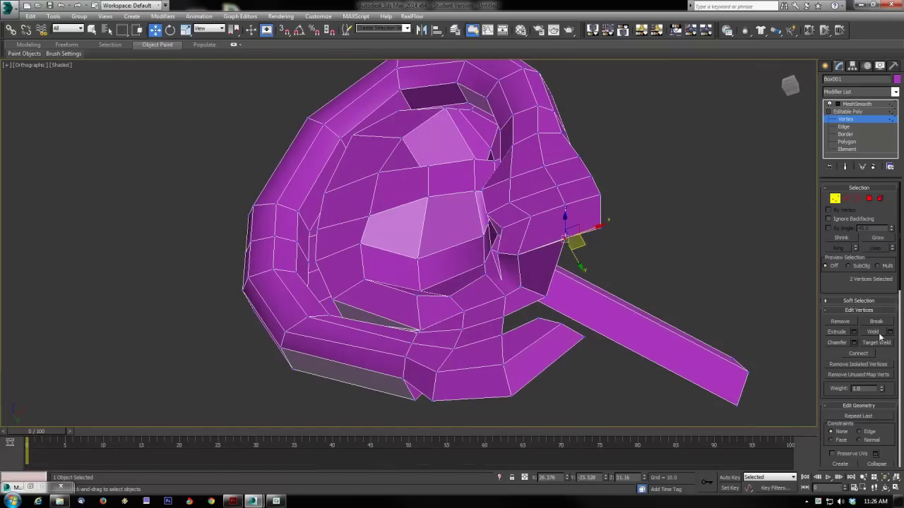
{"action": "middle_click_drag", "start_coordinate": [515, 288], "coordinate": [669, 351], "text": "alt"}
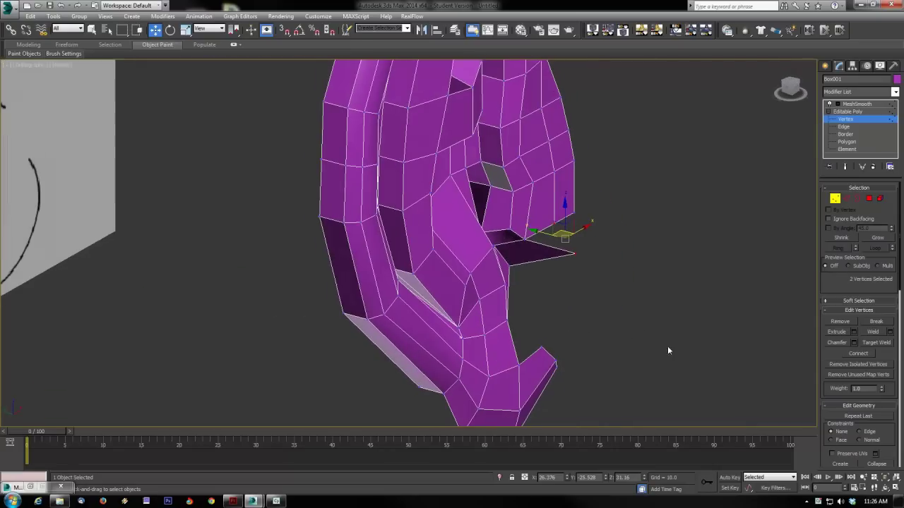
{"action": "scroll", "coordinate": [577, 272], "scroll_direction": "up", "scroll_amount": 3}
{"action": "left_click", "coordinate": [578, 272]}
{"action": "left_click", "coordinate": [575, 246]}
{"action": "left_click_drag", "start_coordinate": [566, 227], "coordinate": [527, 189]}
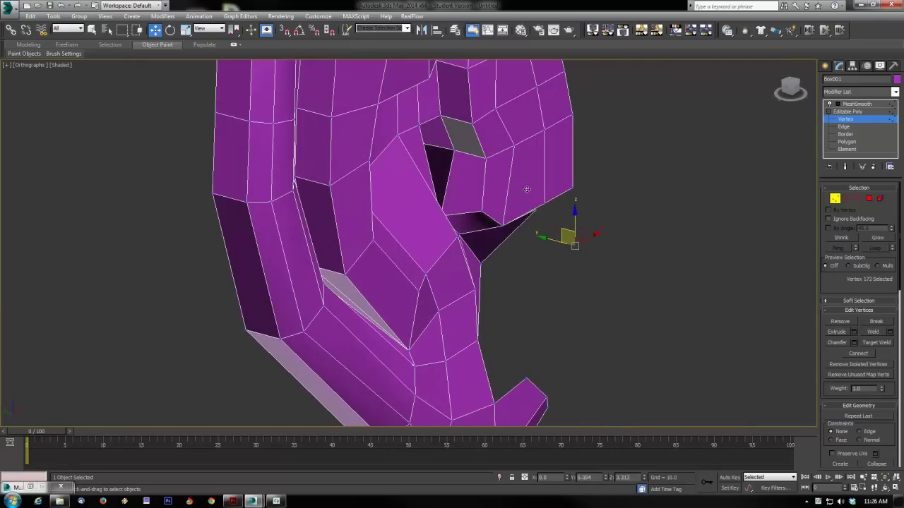
{"action": "mouse_move", "coordinate": [531, 185]}
{"action": "middle_mouse_down", "text": "alt"}
{"action": "mouse_move", "coordinate": [500, 238]}
{"action": "mouse_move", "coordinate": [483, 225]}
{"action": "mouse_move", "coordinate": [542, 190]}
{"action": "middle_mouse_up", "text": "alt"}
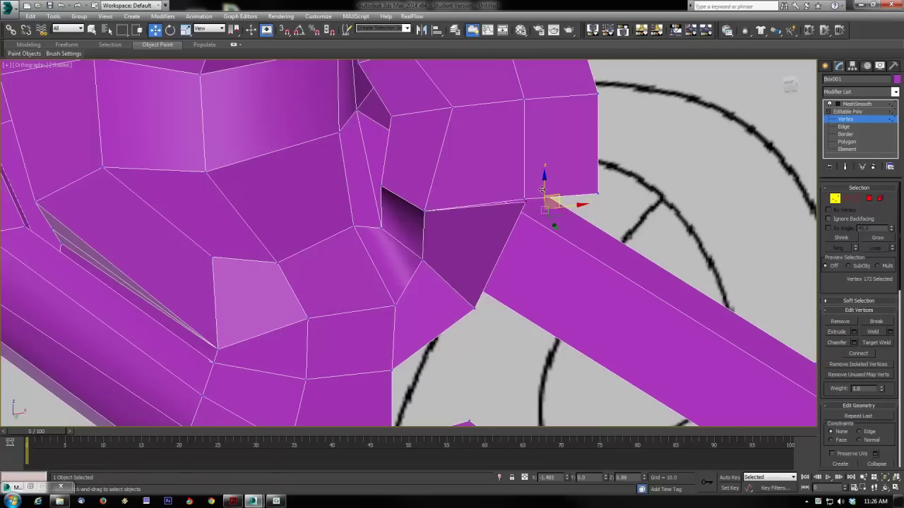
{"action": "mouse_move", "coordinate": [542, 190]}
{"action": "left_mouse_down"}
{"action": "mouse_move", "coordinate": [517, 219]}
{"action": "mouse_move", "coordinate": [531, 192]}
{"action": "left_mouse_up"}
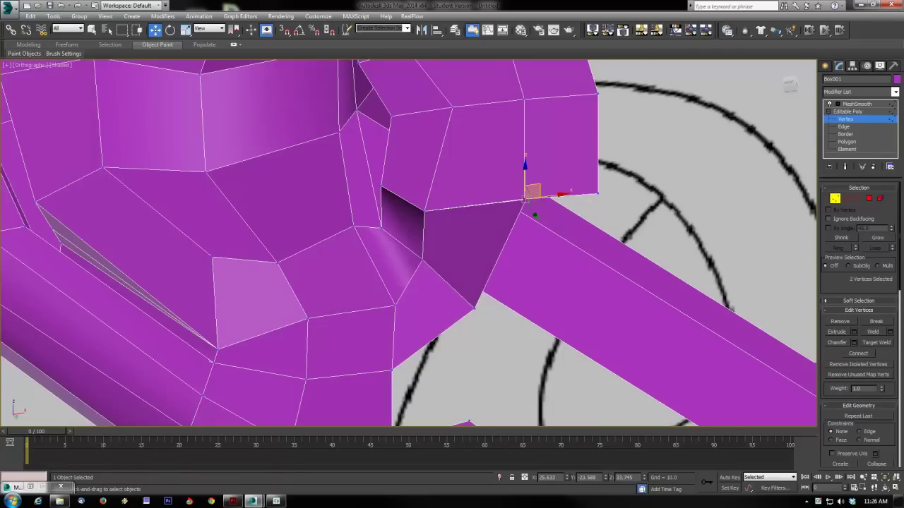
{"action": "left_click", "coordinate": [878, 332]}
{"action": "left_click", "coordinate": [577, 319]}
- Shift the free corner vertex of the polygons below the tragus in depth to even out the surface
{"action": "middle_click_drag", "start_coordinate": [491, 330], "coordinate": [414, 347], "text": "alt"}
{"action": "scroll", "coordinate": [459, 360], "scroll_direction": "down", "scroll_amount": 4}
{"action": "left_click", "coordinate": [420, 349]}
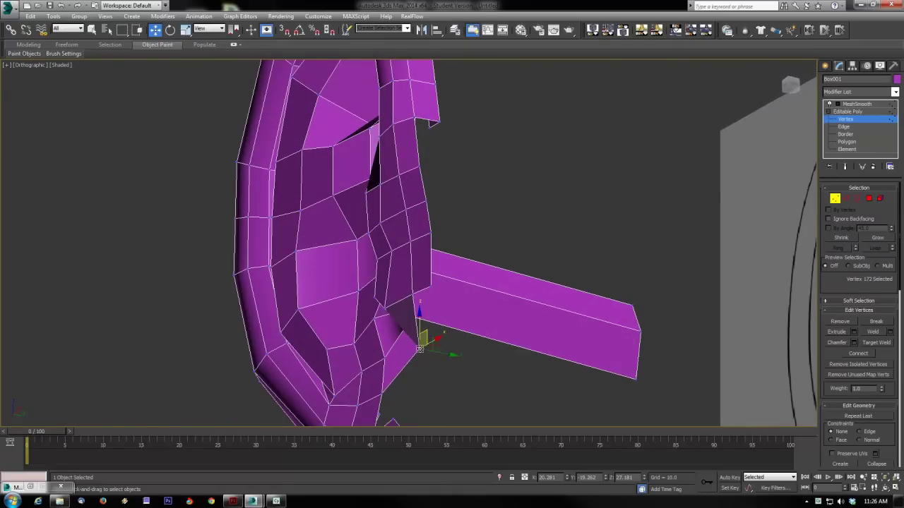
{"action": "left_click_drag", "start_coordinate": [444, 354], "coordinate": [433, 355]}
{"action": "middle_click_drag", "start_coordinate": [445, 356], "coordinate": [545, 385], "text": "alt"}
{"action": "scroll", "coordinate": [780, 274], "scroll_direction": "up", "scroll_amount": 2}
- Turn the smoothing back on and examine the joined area between the tragus and the inner ear
{"action": "left_click", "coordinate": [845, 168]}
{"action": "scroll", "coordinate": [447, 327], "scroll_direction": "down", "scroll_amount": 4}
{"action": "mouse_move", "coordinate": [336, 367]}
{"action": "middle_mouse_down"}
{"action": "mouse_move", "coordinate": [446, 327]}
{"action": "mouse_move", "coordinate": [425, 347]}
{"action": "mouse_move", "coordinate": [415, 341]}
{"action": "mouse_move", "coordinate": [464, 331]}
{"action": "middle_mouse_up"}
{"action": "left_click", "coordinate": [397, 240]}
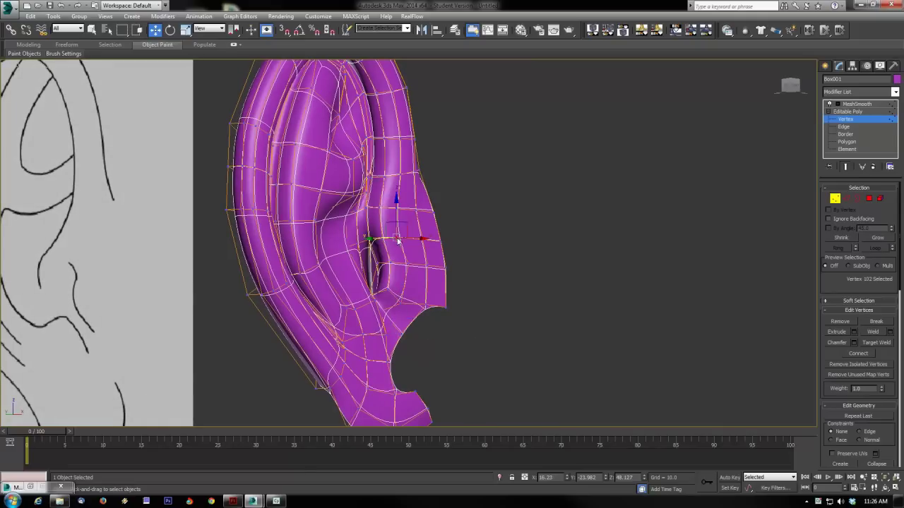
{"action": "left_click", "coordinate": [400, 332]}
{"action": "mouse_move", "coordinate": [399, 332]}
{"action": "middle_mouse_down", "text": "alt"}
{"action": "mouse_move", "coordinate": [388, 339]}
{"action": "mouse_move", "coordinate": [375, 331]}
{"action": "middle_mouse_up", "text": "alt"}
{"action": "left_click", "coordinate": [372, 279]}
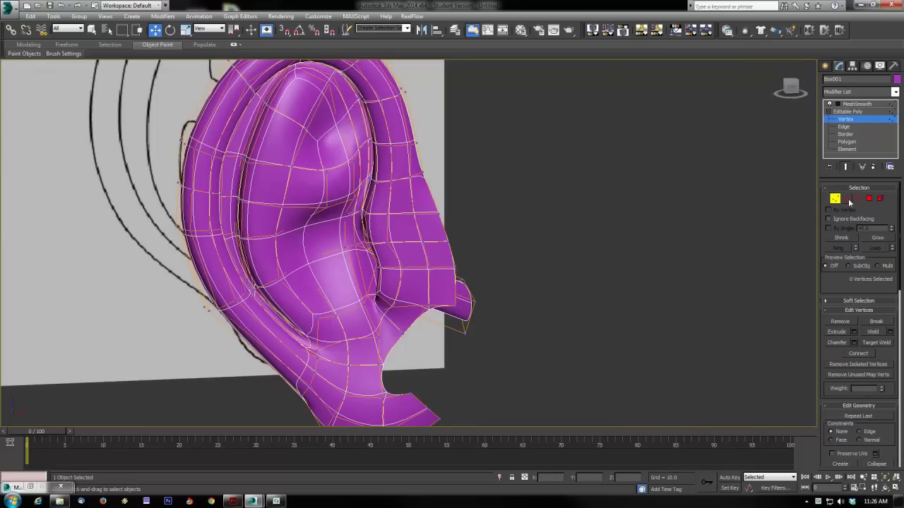
- Bridge the open edge beside the inner ear strip to the earlobe's upper inner edge
{"action": "left_click", "coordinate": [850, 200]}
{"action": "middle_click_drag", "start_coordinate": [467, 310], "coordinate": [433, 320], "text": "alt"}
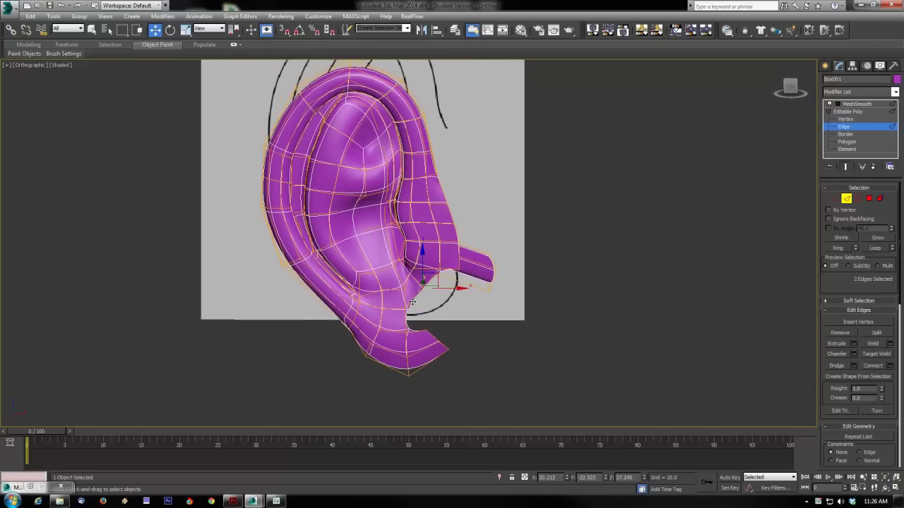
{"action": "left_click", "coordinate": [412, 302]}
{"action": "left_click", "coordinate": [417, 332], "text": "ctrl"}
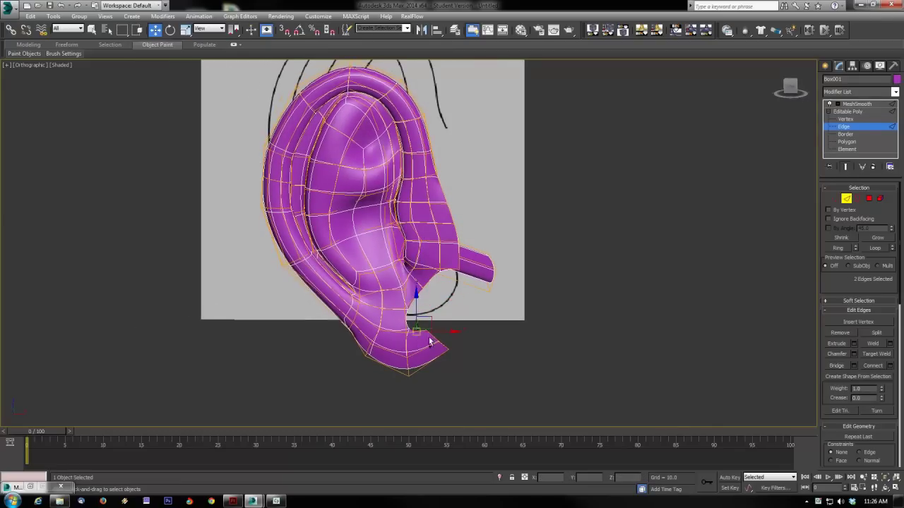
{"action": "left_click", "coordinate": [845, 365]}
{"action": "key", "text": "alt+w"}
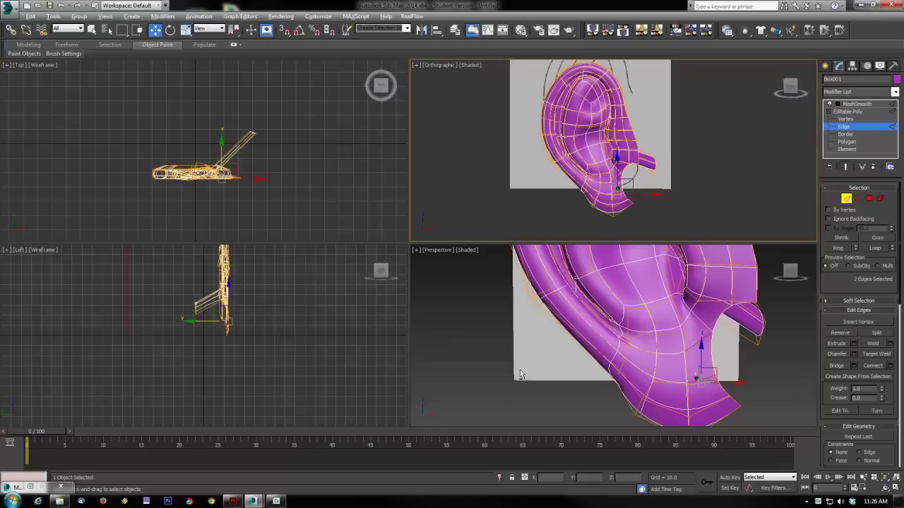
{"action": "right_click", "coordinate": [640, 180]}
{"action": "key", "text": "alt+w"}
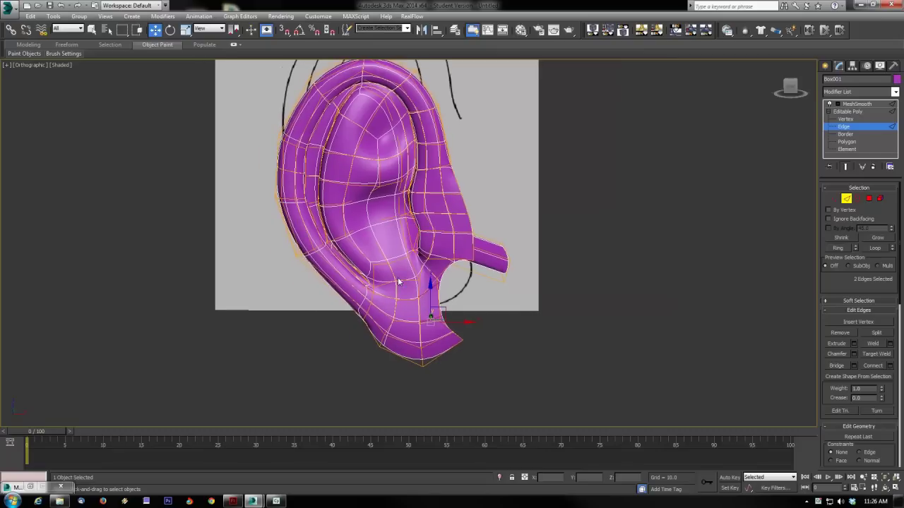
- Turn off the smoothing and extend the slanted border edge below the tragus outward into the gap
{"action": "left_click", "coordinate": [845, 166]}
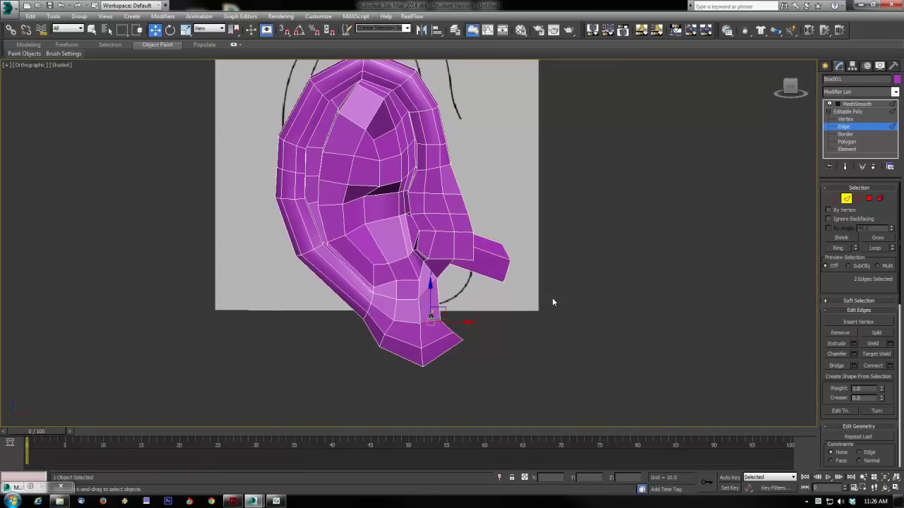
{"action": "left_click", "coordinate": [462, 260]}
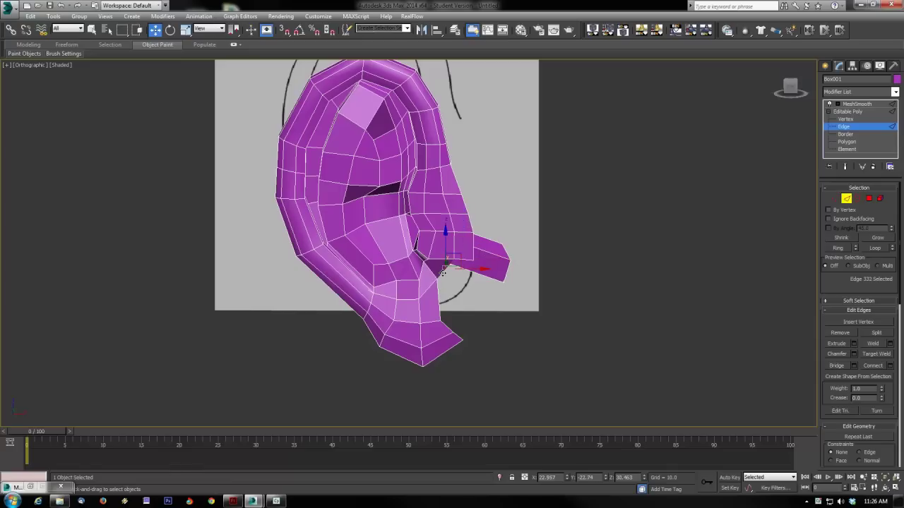
{"action": "left_click", "coordinate": [469, 276]}
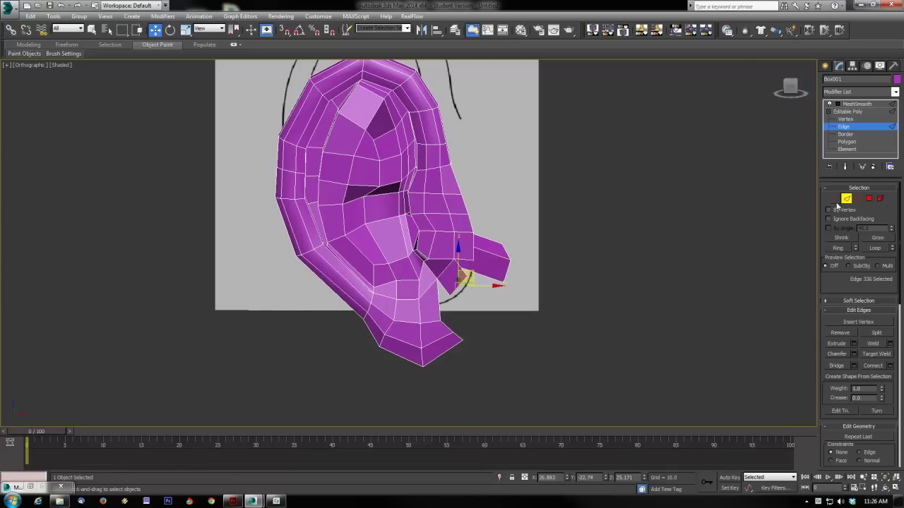
- Move the upper free corner vertex of the new polygon below the tragus onto the tragus's lower outer corner and weld them
{"action": "left_click", "coordinate": [835, 199]}
{"action": "left_click", "coordinate": [468, 271]}
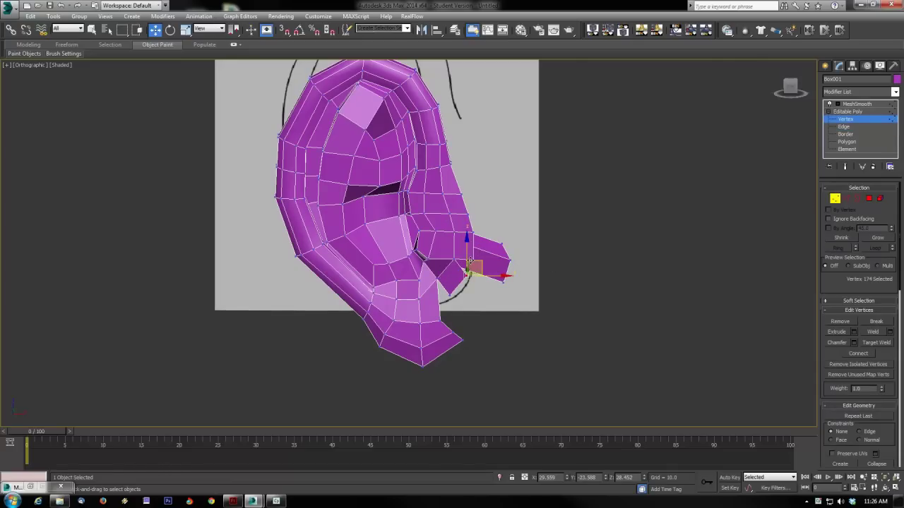
{"action": "left_click", "coordinate": [473, 263]}
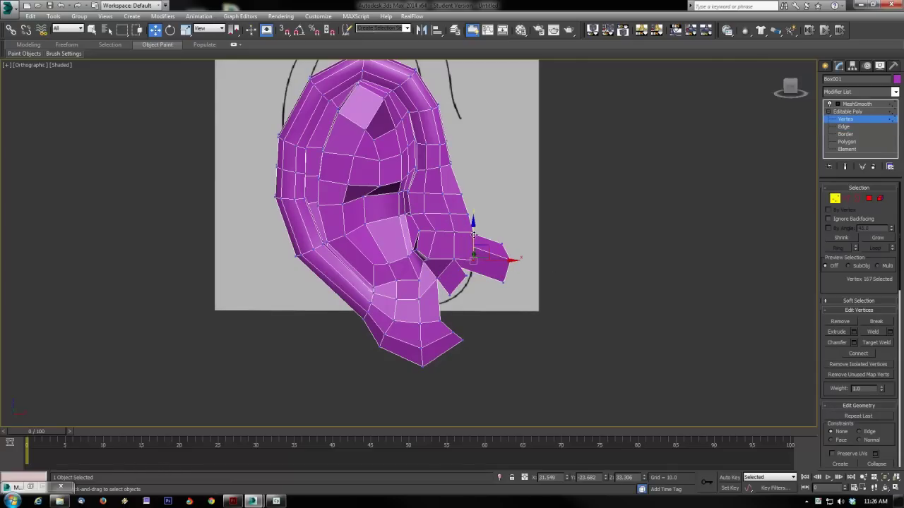
{"action": "left_click", "coordinate": [474, 270]}
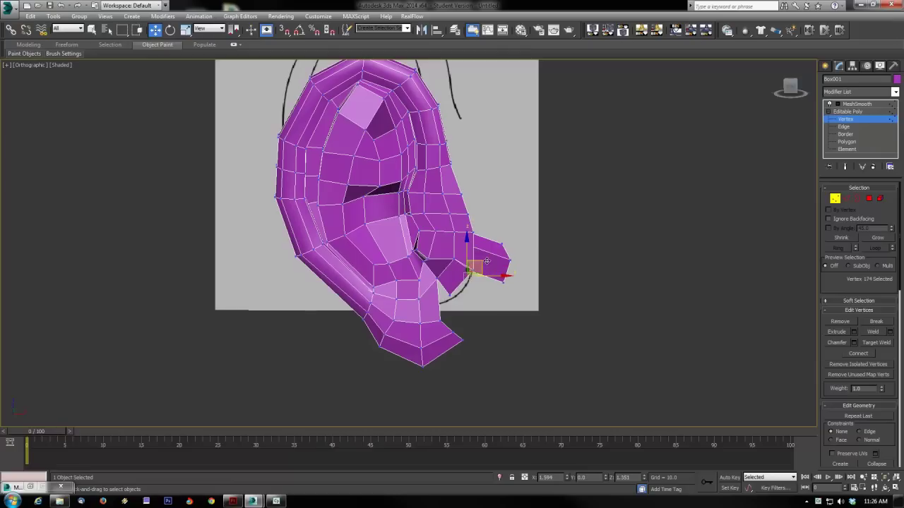
{"action": "left_click", "coordinate": [477, 273], "text": "ctrl"}
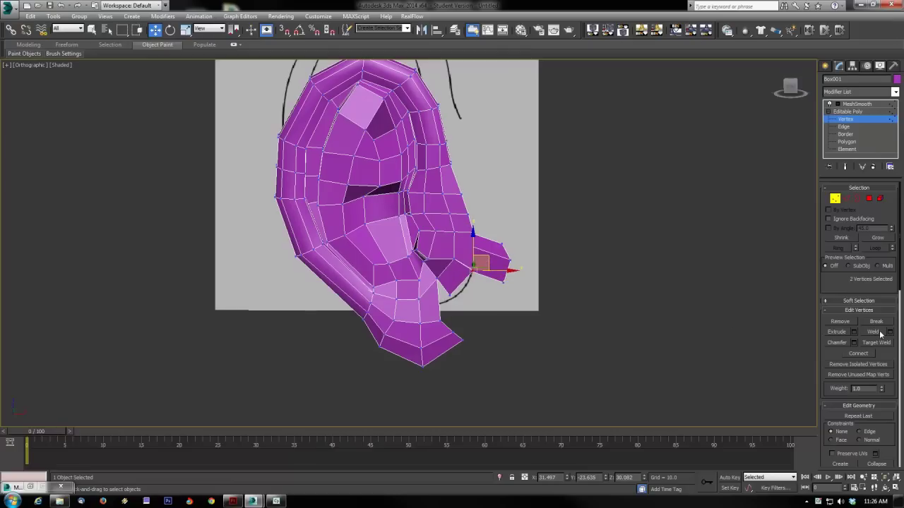
{"action": "left_click", "coordinate": [880, 333]}
- Weld the new polygon's lower corner vertex to the earlobe's upper outer corner and move the next earlobe border vertex outward in line
{"action": "left_click", "coordinate": [452, 300]}
{"action": "left_click", "coordinate": [450, 295]}
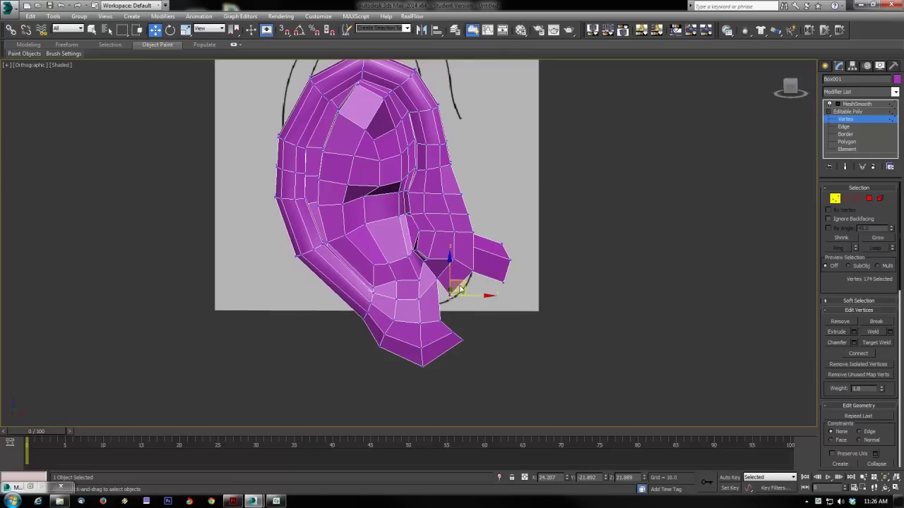
{"action": "mouse_move", "coordinate": [460, 289]}
{"action": "left_mouse_down"}
{"action": "mouse_move", "coordinate": [459, 309]}
{"action": "mouse_move", "coordinate": [469, 296]}
{"action": "mouse_move", "coordinate": [460, 300]}
{"action": "left_mouse_up"}
{"action": "left_click", "coordinate": [440, 322]}
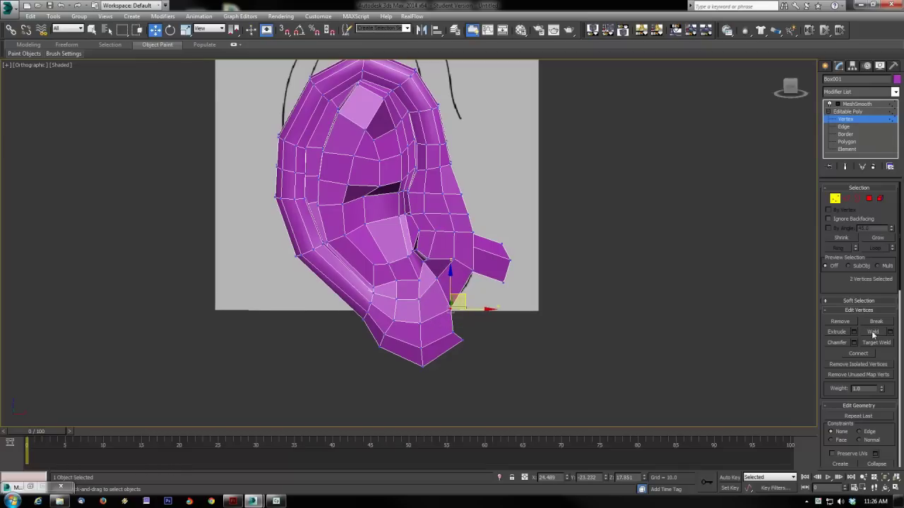
{"action": "left_click", "coordinate": [874, 334]}
{"action": "left_click", "coordinate": [595, 336]}
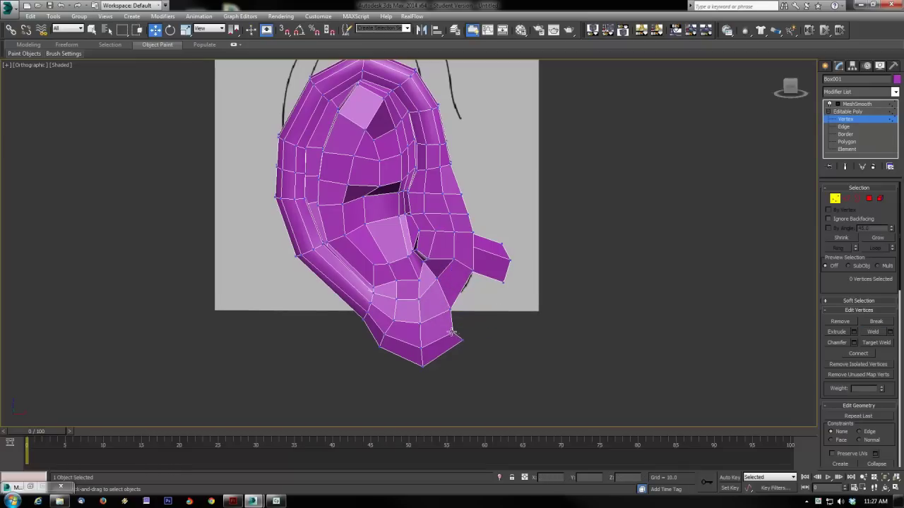
{"action": "left_click", "coordinate": [452, 331]}
{"action": "left_click_drag", "start_coordinate": [466, 319], "coordinate": [470, 312]}
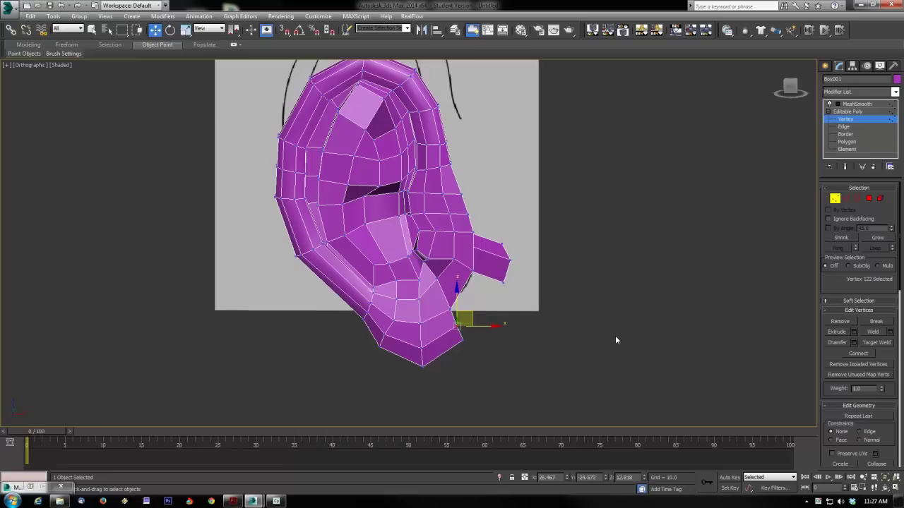
{"action": "key", "text": "2"}
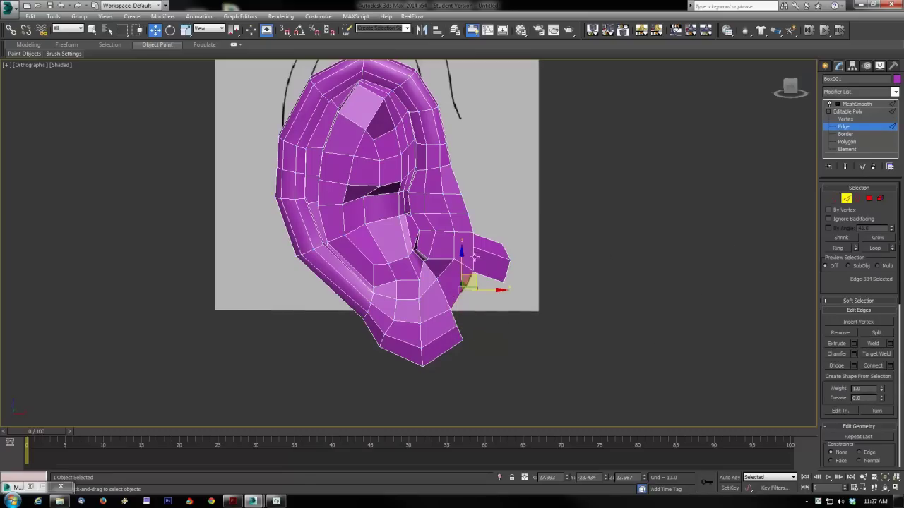
{"action": "left_click", "coordinate": [474, 256]}
{"action": "left_click", "coordinate": [470, 227], "text": "ctrl"}
{"action": "left_click", "coordinate": [464, 206], "text": "ctrl"}
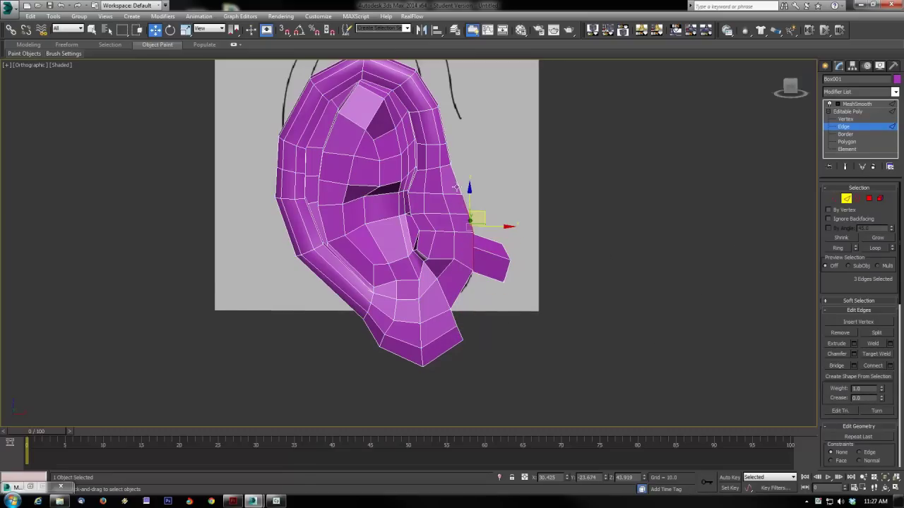
{"action": "left_click", "coordinate": [455, 187], "text": "ctrl"}
- Extend the rear edge at the lower front end of the helix downward and outward into a new polygon beside the tragus
{"action": "key", "text": "alt+w"}
{"action": "right_click", "coordinate": [639, 363]}
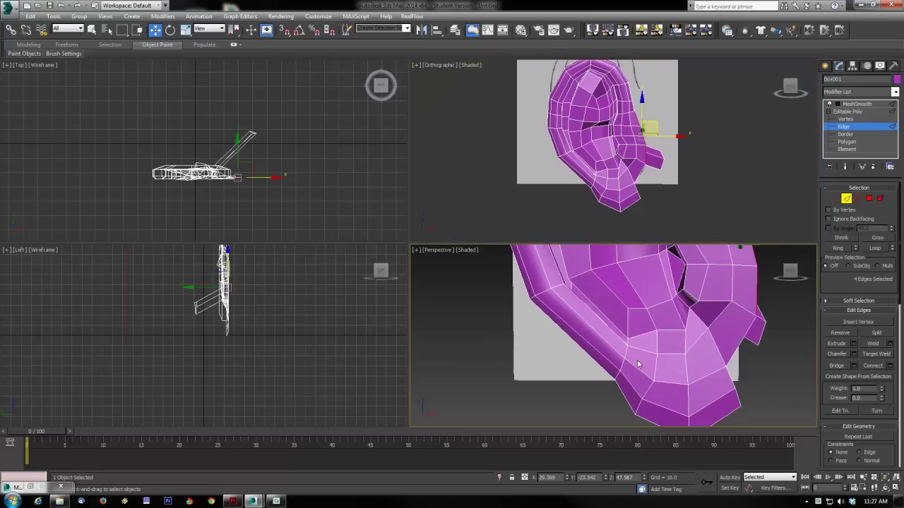
{"action": "key", "text": "alt+w"}
{"action": "middle_click_drag", "start_coordinate": [608, 315], "coordinate": [450, 370], "text": "alt"}
{"action": "middle_click_drag", "start_coordinate": [451, 370], "coordinate": [454, 300], "text": "alt"}
{"action": "left_click", "coordinate": [430, 252]}
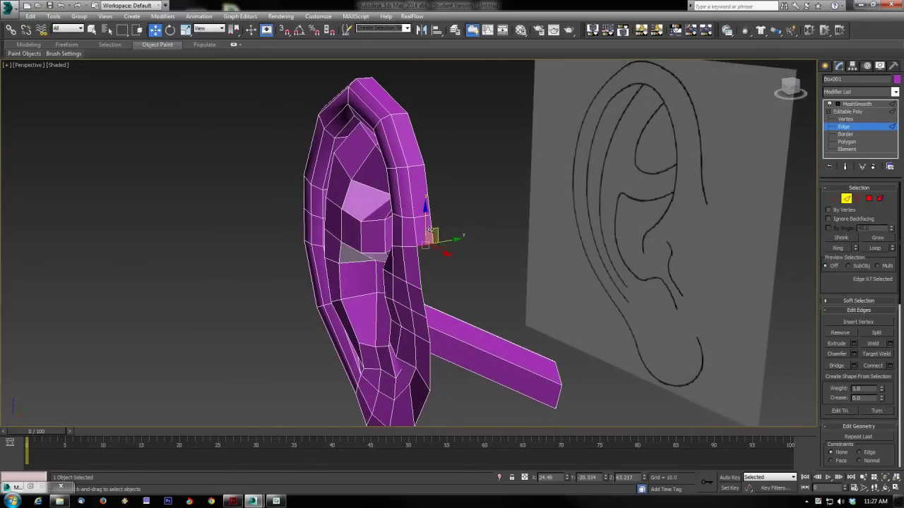
{"action": "mouse_move", "coordinate": [432, 240]}
{"action": "middle_mouse_down", "text": "alt"}
{"action": "mouse_move", "coordinate": [464, 266]}
{"action": "mouse_move", "coordinate": [427, 228]}
{"action": "middle_mouse_up", "text": "alt"}
{"action": "left_click_drag", "start_coordinate": [431, 237], "coordinate": [447, 273], "text": "shift"}
{"action": "middle_click_drag", "start_coordinate": [448, 276], "coordinate": [509, 304], "text": "alt"}
{"action": "scroll", "coordinate": [813, 205], "scroll_direction": "up", "scroll_amount": 3}
- Weld the new polygon's lower front corner to the adjacent tragus border vertex and move its remaining free corner outward
{"action": "left_click", "coordinate": [834, 198]}
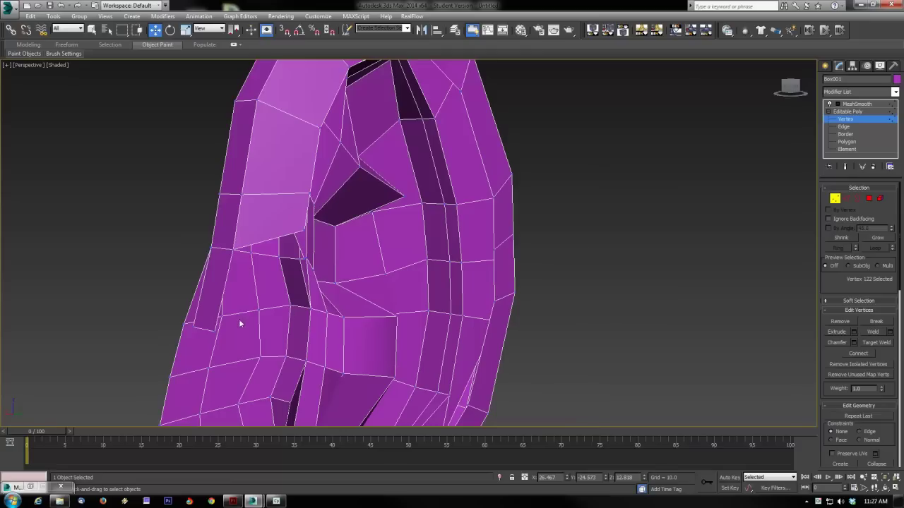
{"action": "left_click_drag", "start_coordinate": [195, 327], "coordinate": [182, 323]}
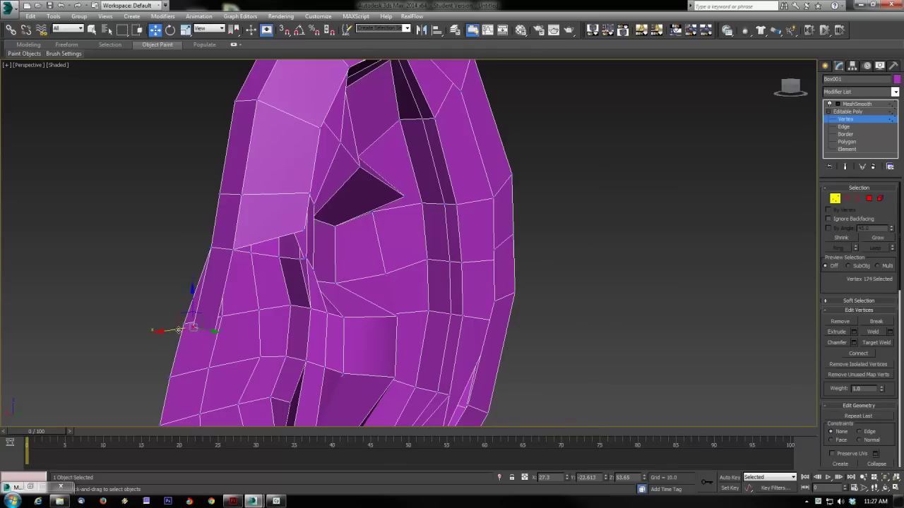
{"action": "left_click", "coordinate": [873, 332]}
{"action": "left_click", "coordinate": [216, 331]}
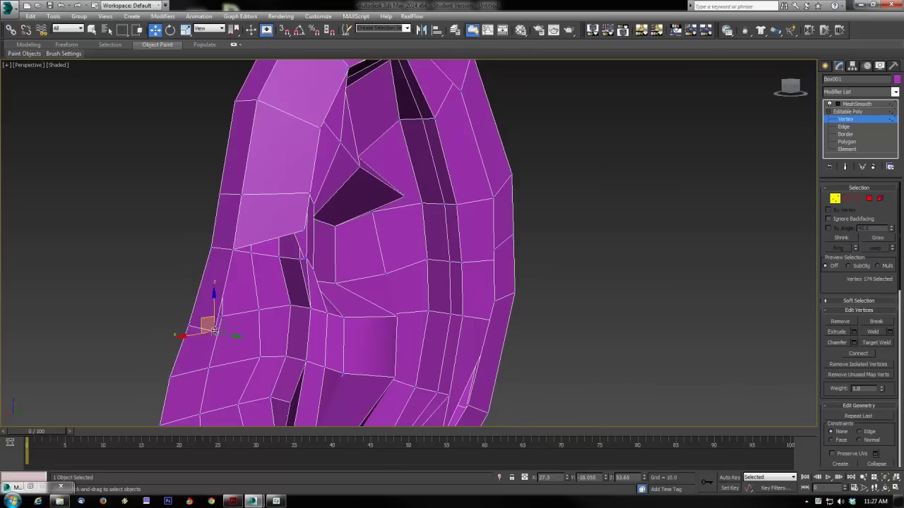
{"action": "left_click_drag", "start_coordinate": [190, 334], "coordinate": [169, 330]}
{"action": "mouse_move", "coordinate": [168, 329]}
{"action": "middle_mouse_down", "text": "alt"}
{"action": "mouse_move", "coordinate": [313, 343]}
{"action": "mouse_move", "coordinate": [243, 347]}
{"action": "mouse_move", "coordinate": [448, 293]}
{"action": "mouse_move", "coordinate": [412, 319]}
{"action": "mouse_move", "coordinate": [375, 321]}
{"action": "middle_mouse_up", "text": "alt"}
{"action": "left_click_drag", "start_coordinate": [473, 292], "coordinate": [459, 293]}
- Shift the two rear vertices at the helix's lower front end forward in depth to even out the surface above the new polygon
{"action": "middle_click_drag", "start_coordinate": [439, 309], "coordinate": [401, 307], "text": "alt"}
{"action": "left_click", "coordinate": [453, 252]}
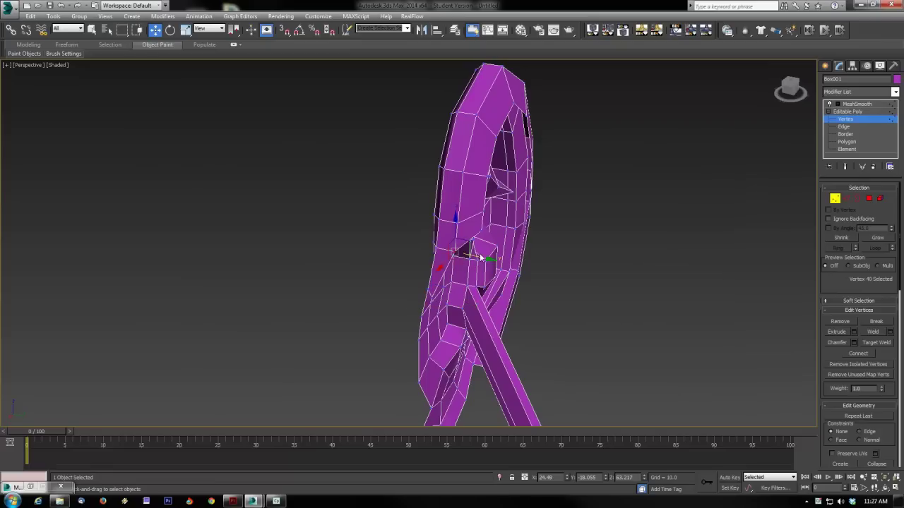
{"action": "left_click_drag", "start_coordinate": [481, 258], "coordinate": [472, 260]}
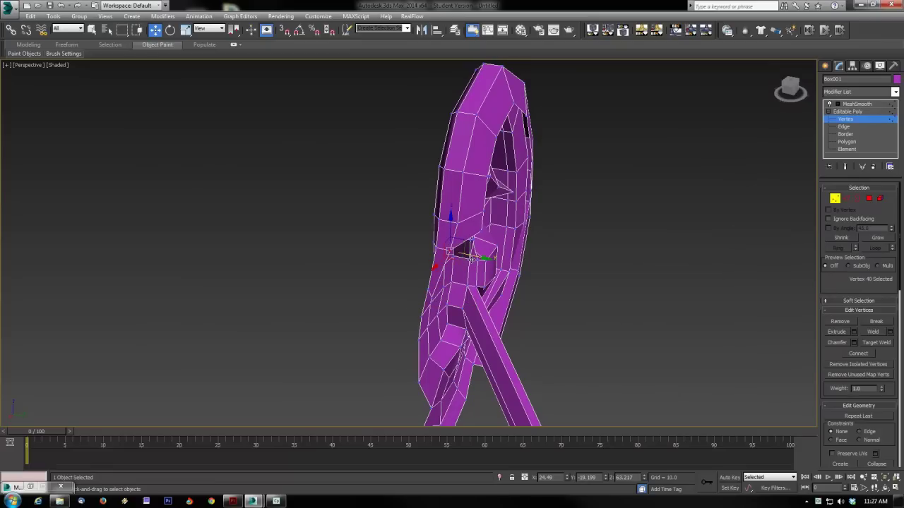
{"action": "mouse_move", "coordinate": [463, 312]}
{"action": "middle_mouse_down", "text": "alt"}
{"action": "mouse_move", "coordinate": [550, 301]}
{"action": "mouse_move", "coordinate": [483, 306]}
{"action": "mouse_move", "coordinate": [478, 265]}
{"action": "middle_mouse_up", "text": "alt"}
{"action": "scroll", "coordinate": [478, 265], "scroll_direction": "up", "scroll_amount": 8}
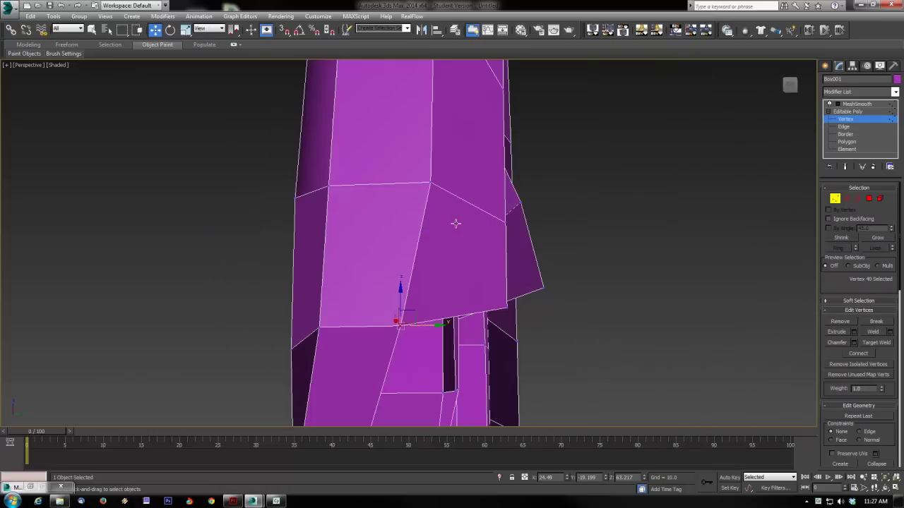
{"action": "left_click", "coordinate": [429, 183]}
{"action": "left_click_drag", "start_coordinate": [456, 183], "coordinate": [440, 183]}
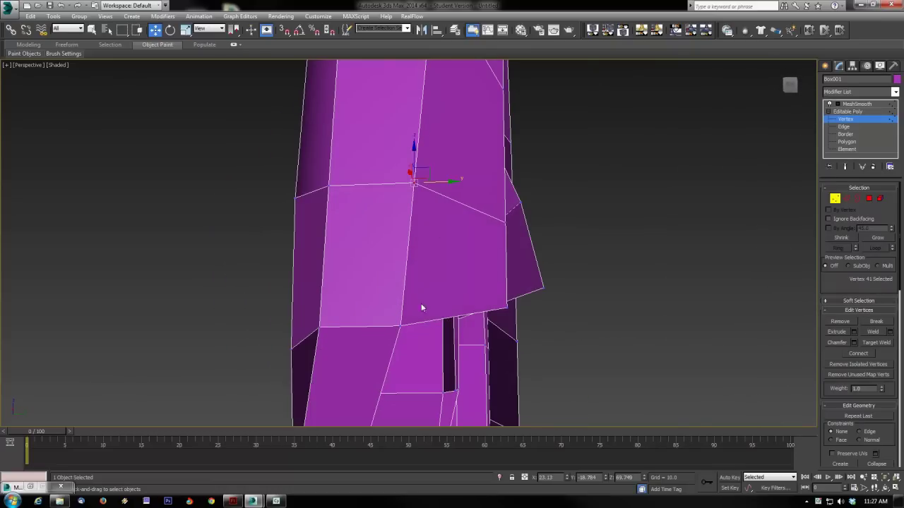
{"action": "left_click", "coordinate": [398, 326]}
{"action": "left_click_drag", "start_coordinate": [398, 325], "coordinate": [322, 324]}
{"action": "scroll", "coordinate": [332, 356], "scroll_direction": "up", "scroll_amount": 5}
{"action": "scroll", "coordinate": [322, 329], "scroll_direction": "down", "scroll_amount": 10}
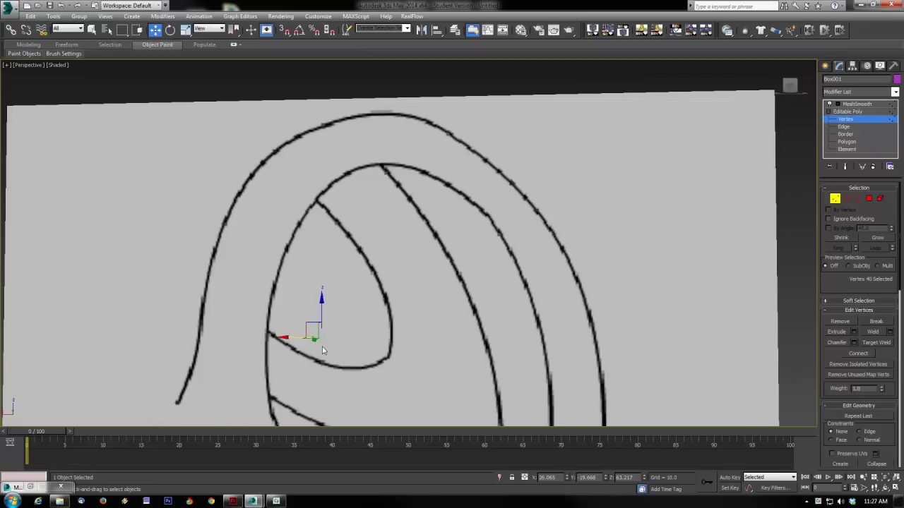
- Adjust the free corner vertex of the polygon below the helix outward and in depth so it projects in front of the tragus
{"action": "middle_click_drag", "start_coordinate": [382, 361], "coordinate": [485, 363], "text": "alt"}
{"action": "middle_click_drag", "start_coordinate": [361, 336], "coordinate": [406, 313], "text": "alt"}
{"action": "left_click", "coordinate": [439, 292]}
{"action": "middle_click_drag", "start_coordinate": [463, 319], "coordinate": [368, 283], "text": "alt"}
{"action": "left_click_drag", "start_coordinate": [447, 281], "coordinate": [443, 272]}
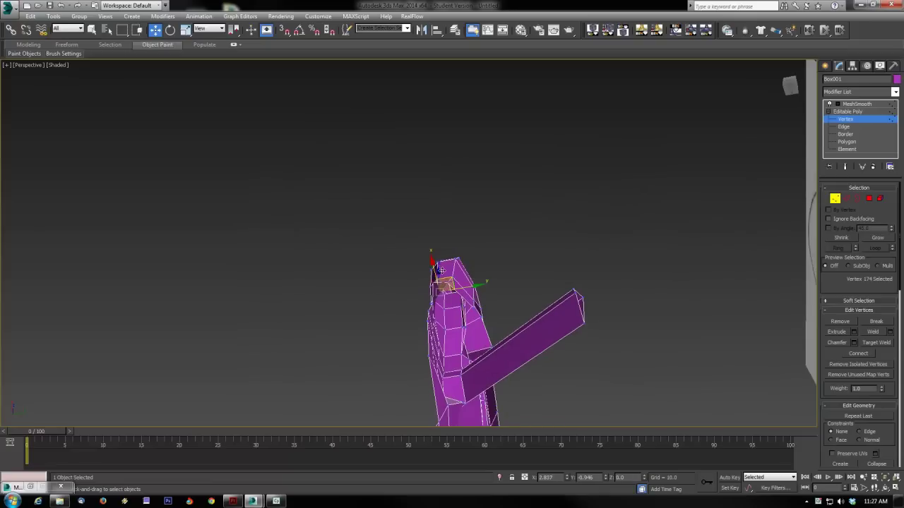
{"action": "middle_click_drag", "start_coordinate": [442, 271], "coordinate": [476, 390], "text": "alt"}
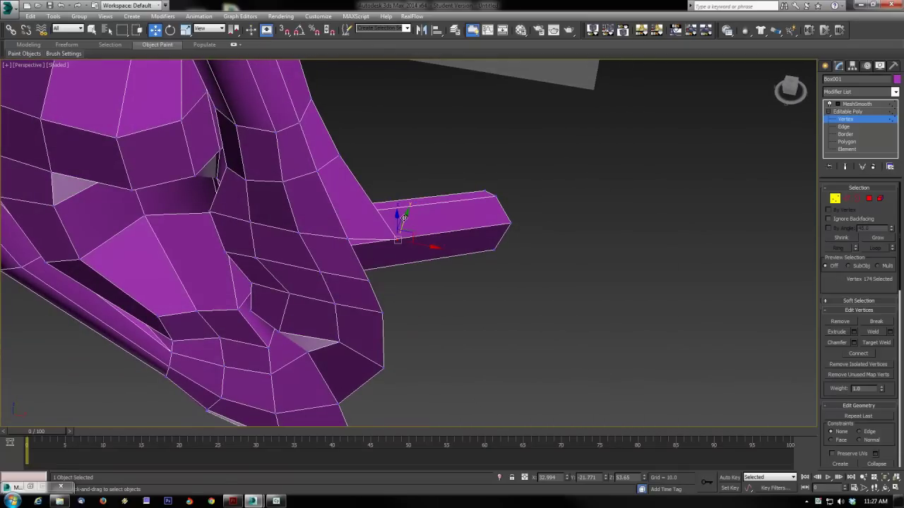
{"action": "left_click_drag", "start_coordinate": [404, 218], "coordinate": [403, 222]}
{"action": "middle_click_drag", "start_coordinate": [405, 313], "coordinate": [432, 308], "text": "alt"}
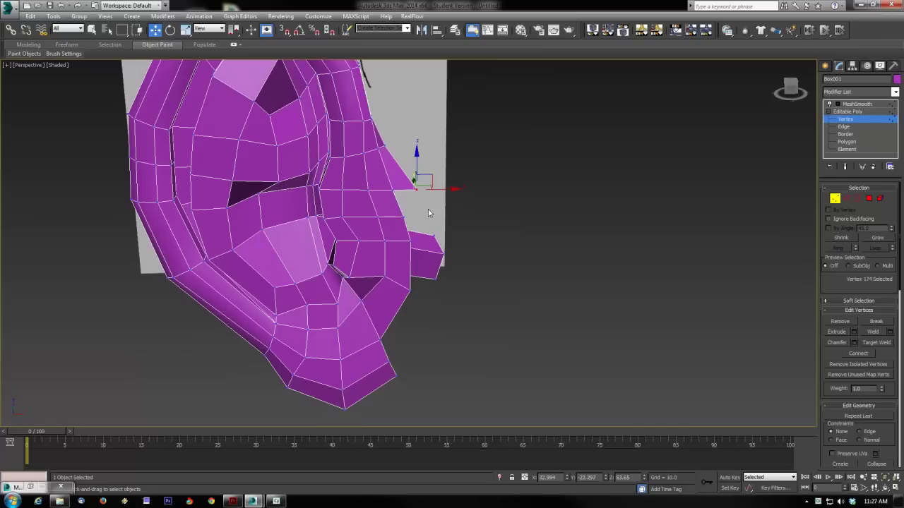
{"action": "left_click_drag", "start_coordinate": [437, 189], "coordinate": [443, 189]}
- Extend the four outer border edges from the tragus down to the earlobe outward as a new strip of polygons
{"action": "left_click", "coordinate": [847, 199]}
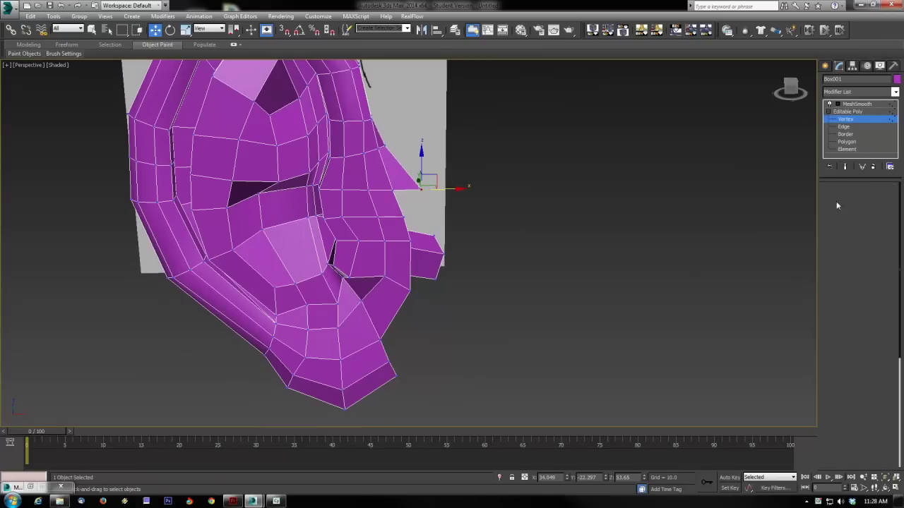
{"action": "left_click", "coordinate": [396, 206]}
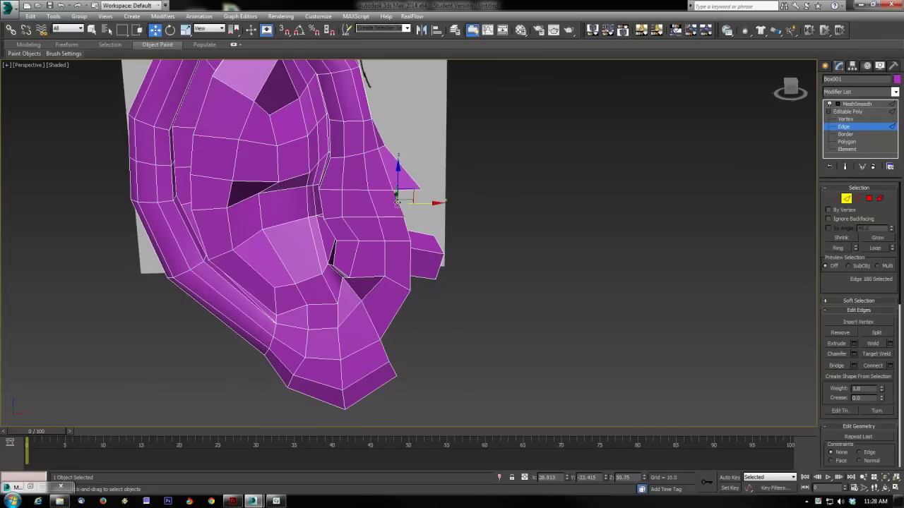
{"action": "left_click", "coordinate": [410, 286], "text": "ctrl"}
{"action": "left_click", "coordinate": [404, 303], "text": "ctrl"}
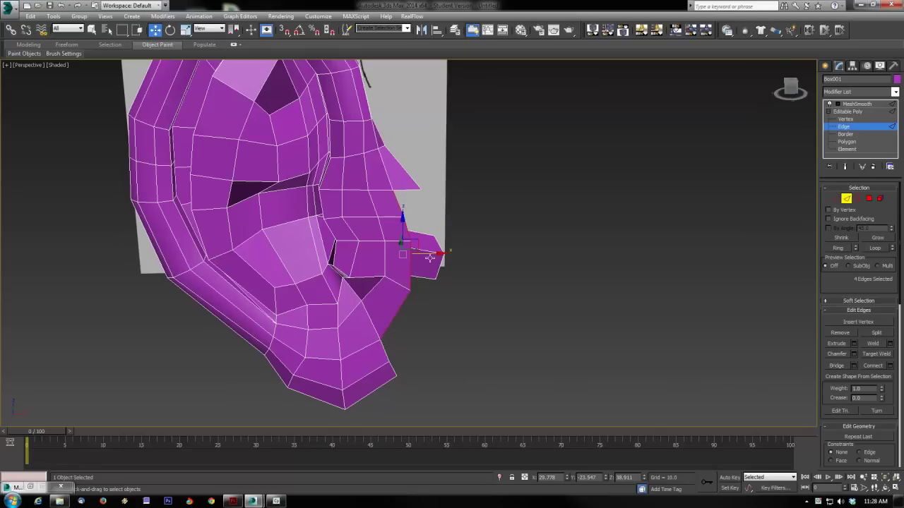
{"action": "left_click_drag", "start_coordinate": [430, 257], "coordinate": [457, 268], "text": "shift"}
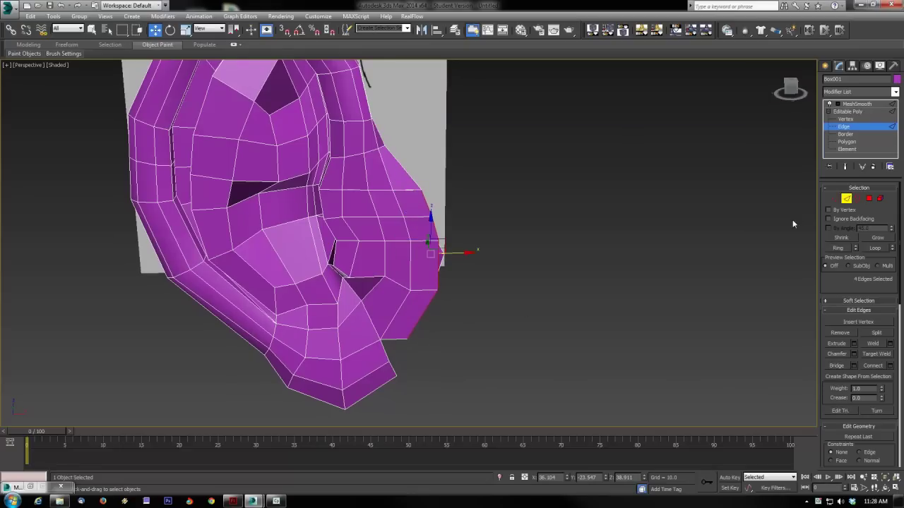
- Move the lowest free corner vertex of the new strip down to the adjacent earlobe border vertex and weld them in the front view
{"action": "left_click", "coordinate": [835, 202]}
{"action": "key", "text": "alt+w"}
{"action": "right_click", "coordinate": [658, 181]}
{"action": "key", "text": "alt+w"}
{"action": "scroll", "coordinate": [541, 258], "scroll_direction": "up", "scroll_amount": 2}
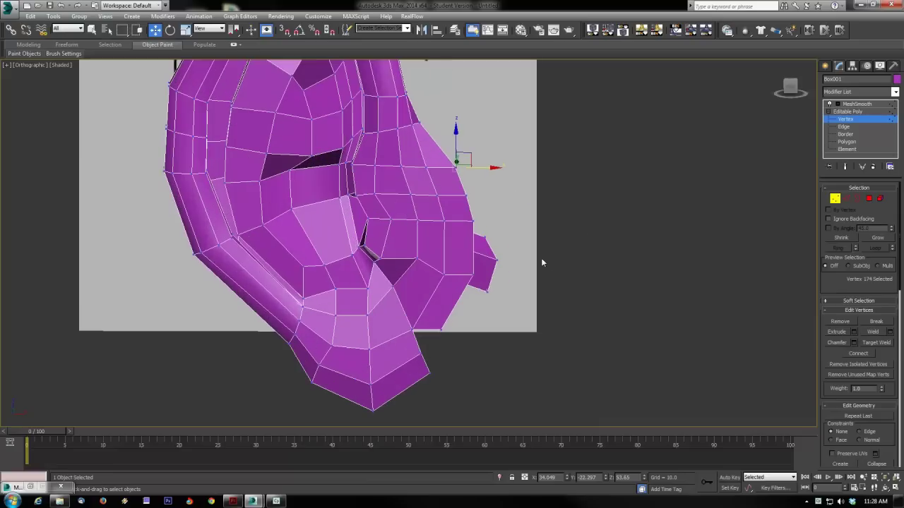
{"action": "left_click", "coordinate": [439, 328]}
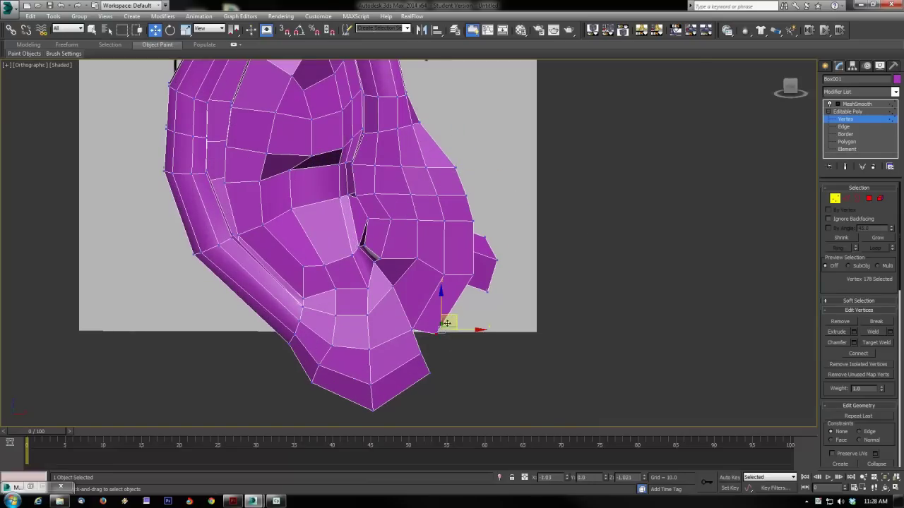
{"action": "left_click_drag", "start_coordinate": [434, 339], "coordinate": [431, 342]}
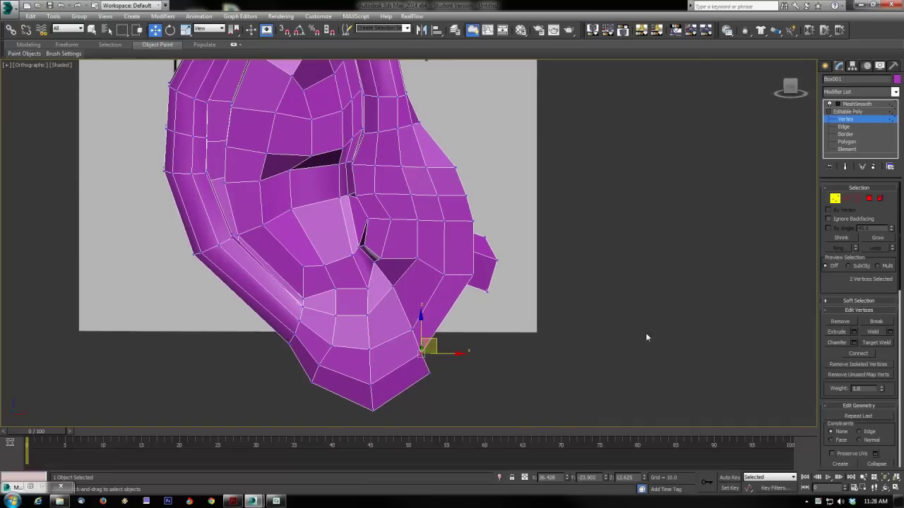
{"action": "left_click", "coordinate": [872, 333]}
- Turn the smoothing back on, leave vertex editing and deselect the ear to show the whole smoothed shape
{"action": "scroll", "coordinate": [533, 329], "scroll_direction": "down", "scroll_amount": 4}
{"action": "left_click", "coordinate": [845, 167]}
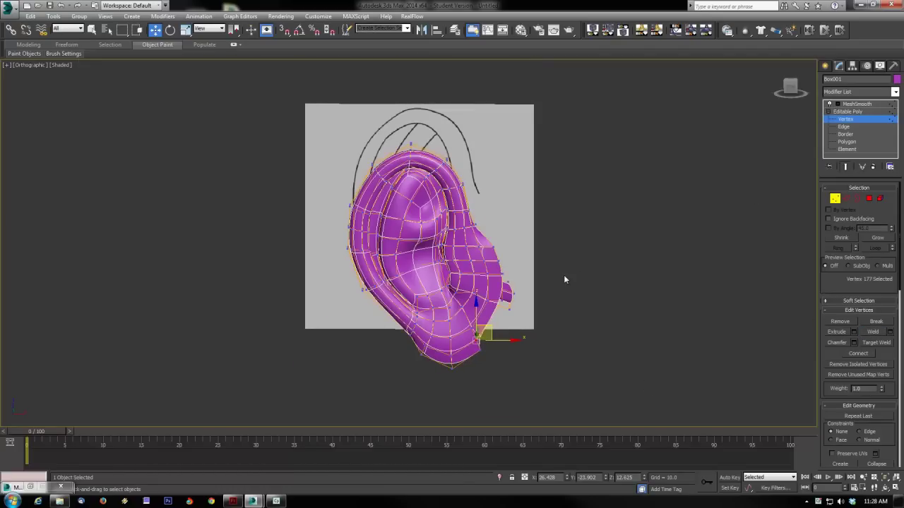
{"action": "left_click", "coordinate": [564, 275]}
{"action": "left_click", "coordinate": [835, 198]}
{"action": "left_click", "coordinate": [647, 306]}
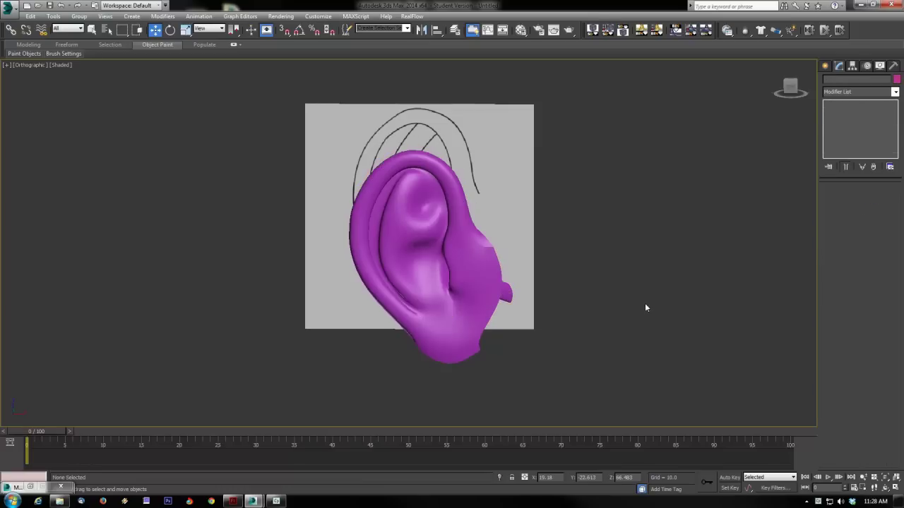
- Change the ear's object color to a light peach skin tone and deselect it
{"action": "left_click", "coordinate": [481, 281]}
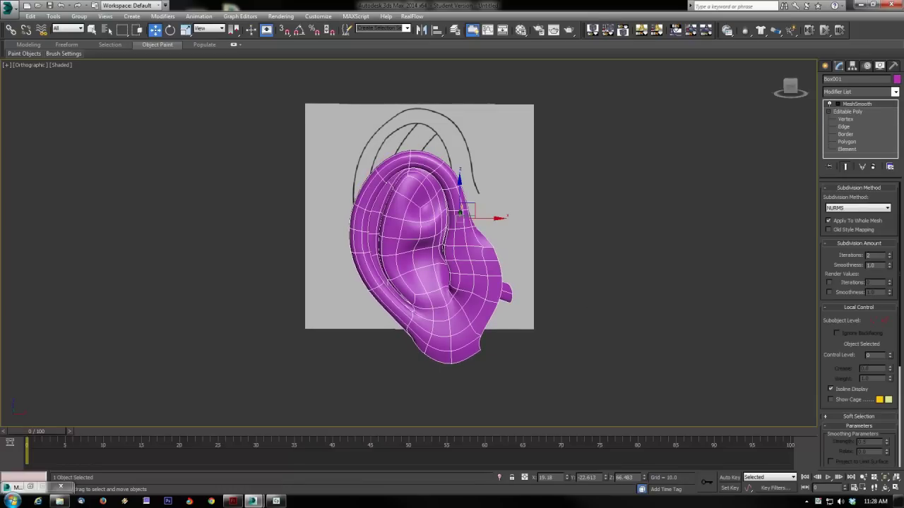
{"action": "left_click", "coordinate": [897, 79]}
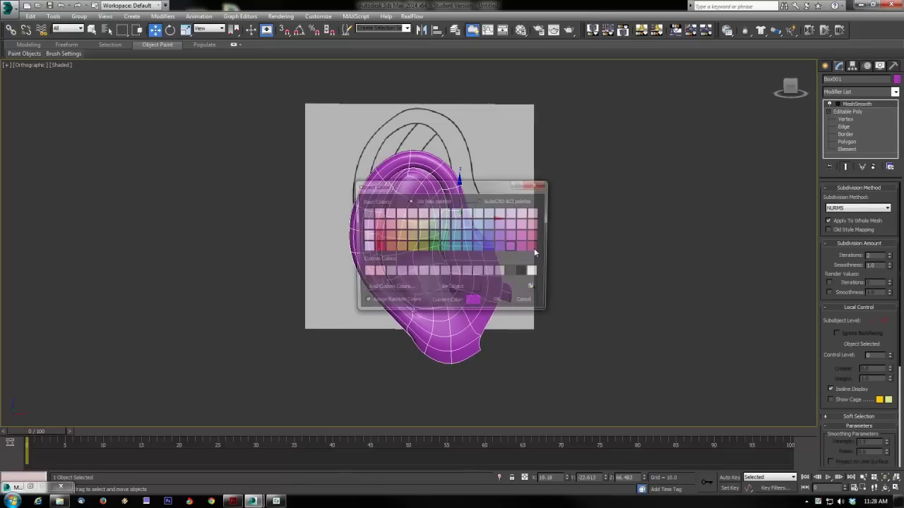
{"action": "left_click", "coordinate": [389, 235]}
{"action": "left_click", "coordinate": [389, 224]}
{"action": "left_click", "coordinate": [499, 302]}
{"action": "left_click", "coordinate": [580, 342]}
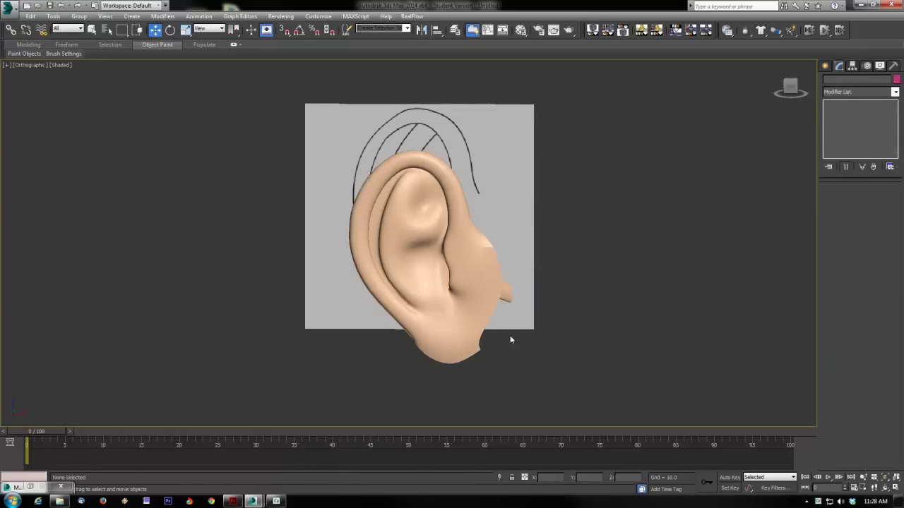
- Select the ear in vertex editing and adjust the border vertices at the tragus's upper outer edge
{"action": "left_click", "coordinate": [505, 295]}
{"action": "left_click", "coordinate": [603, 225]}
{"action": "left_click", "coordinate": [492, 257]}
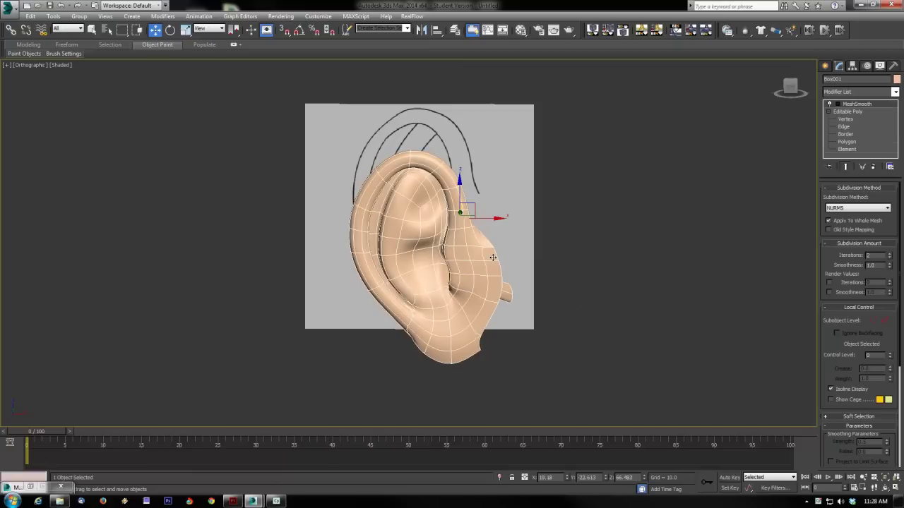
{"action": "left_click", "coordinate": [847, 119]}
{"action": "left_click", "coordinate": [499, 240]}
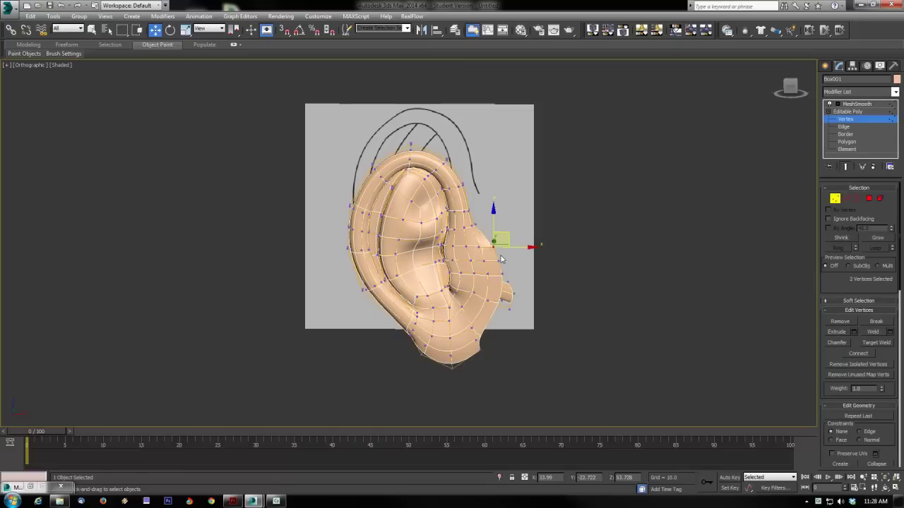
{"action": "left_click", "coordinate": [616, 276]}
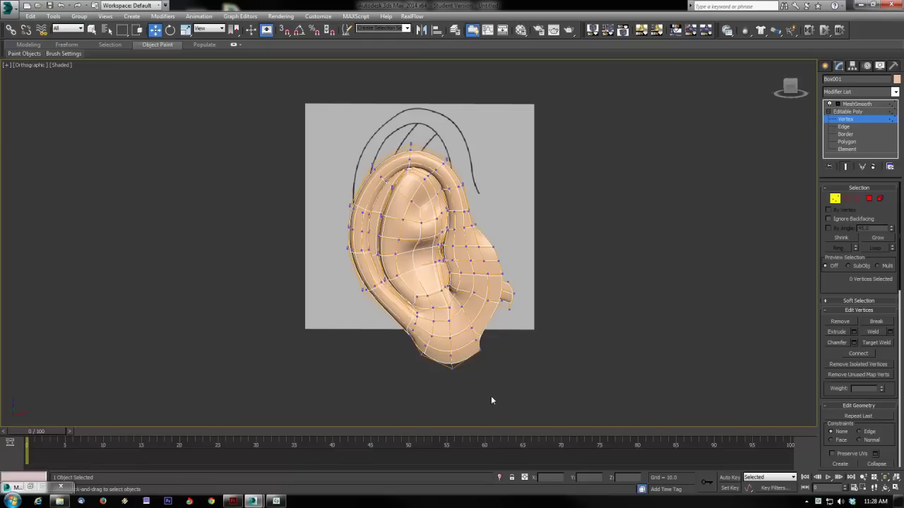
- Shift the vertex groups along the outer helix and its inner groove to even out the curve of the rim
{"action": "scroll", "coordinate": [350, 238], "scroll_direction": "up", "scroll_amount": 5}
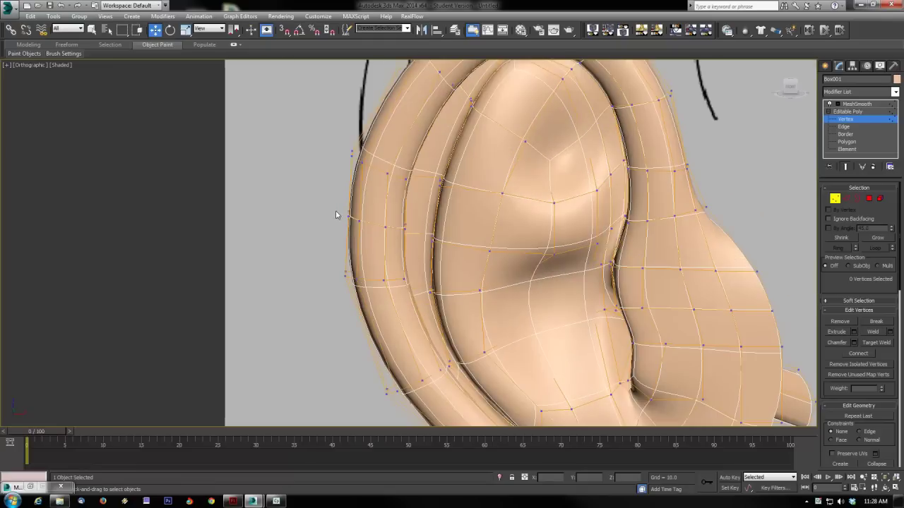
{"action": "left_click_drag", "start_coordinate": [336, 215], "coordinate": [415, 233]}
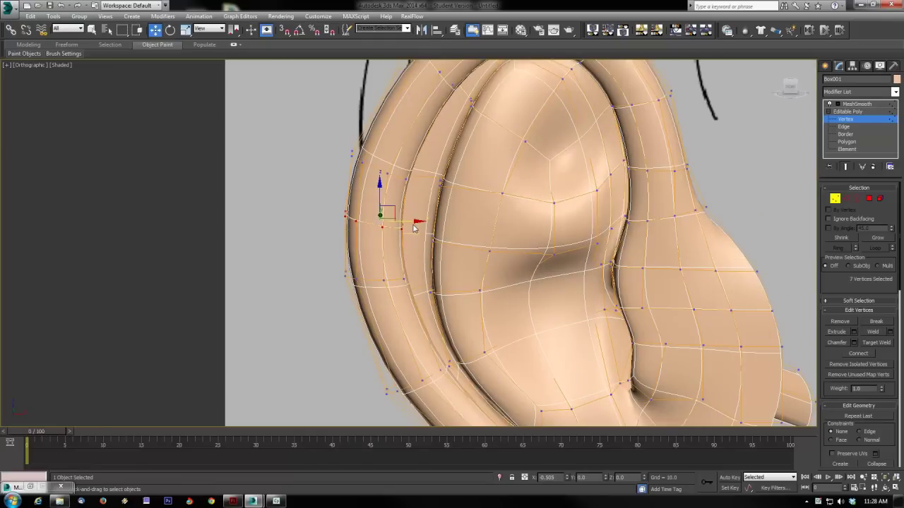
{"action": "left_click_drag", "start_coordinate": [427, 167], "coordinate": [480, 87]}
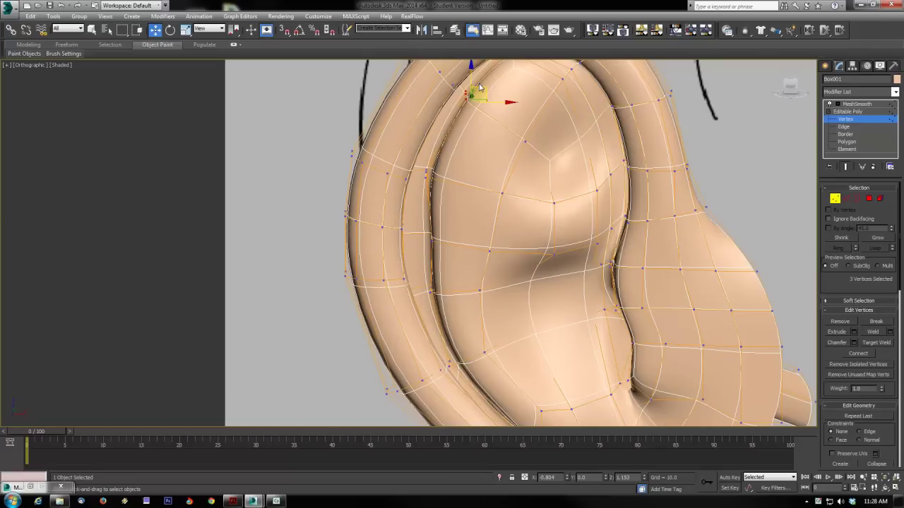
{"action": "mouse_move", "coordinate": [413, 225]}
{"action": "left_mouse_down"}
{"action": "mouse_move", "coordinate": [451, 253]}
{"action": "mouse_move", "coordinate": [439, 231]}
{"action": "mouse_move", "coordinate": [422, 231]}
{"action": "left_mouse_up"}
{"action": "left_click_drag", "start_coordinate": [444, 306], "coordinate": [435, 290]}
{"action": "middle_click_drag", "start_coordinate": [492, 300], "coordinate": [470, 278]}
{"action": "scroll", "coordinate": [470, 278], "scroll_direction": "down", "scroll_amount": 4}
{"action": "middle_click_drag", "start_coordinate": [572, 320], "coordinate": [513, 277]}
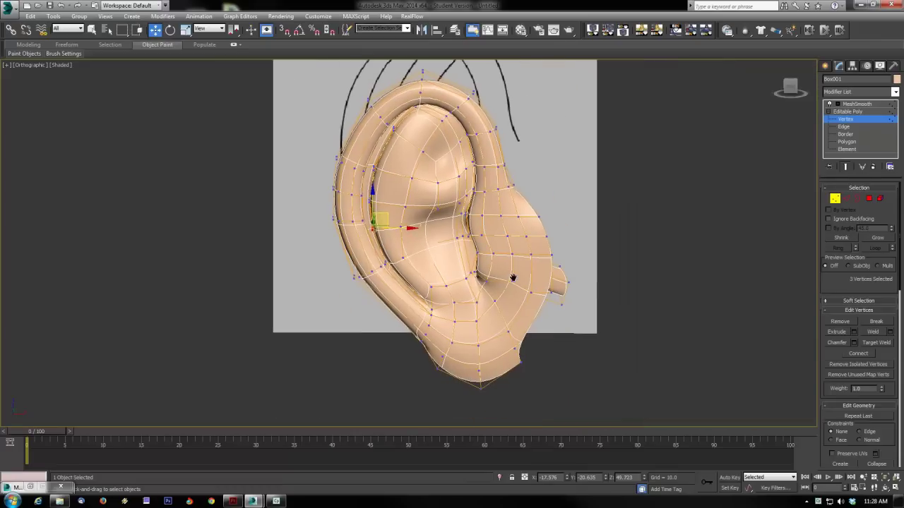
- Nudge two vertices in the upper inner hollow beside the front of the helix, then clear the selection
{"action": "left_click", "coordinate": [460, 141]}
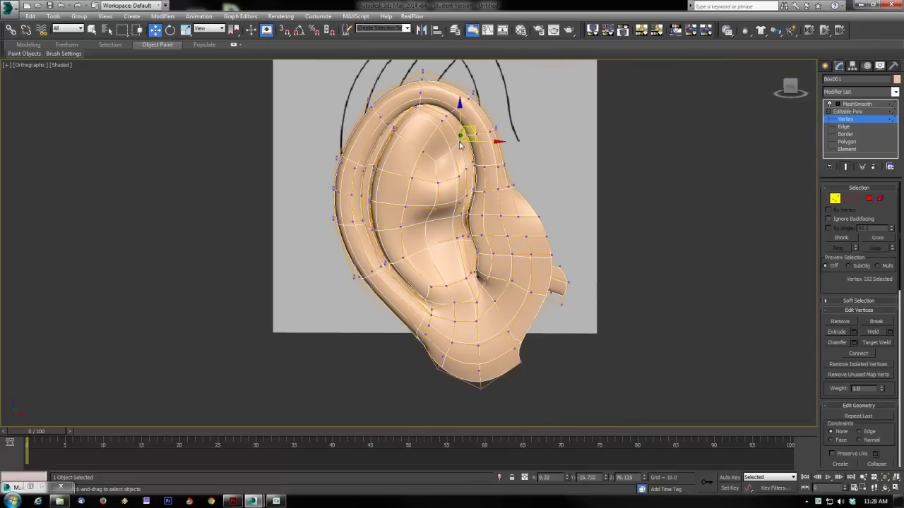
{"action": "left_click", "coordinate": [456, 143]}
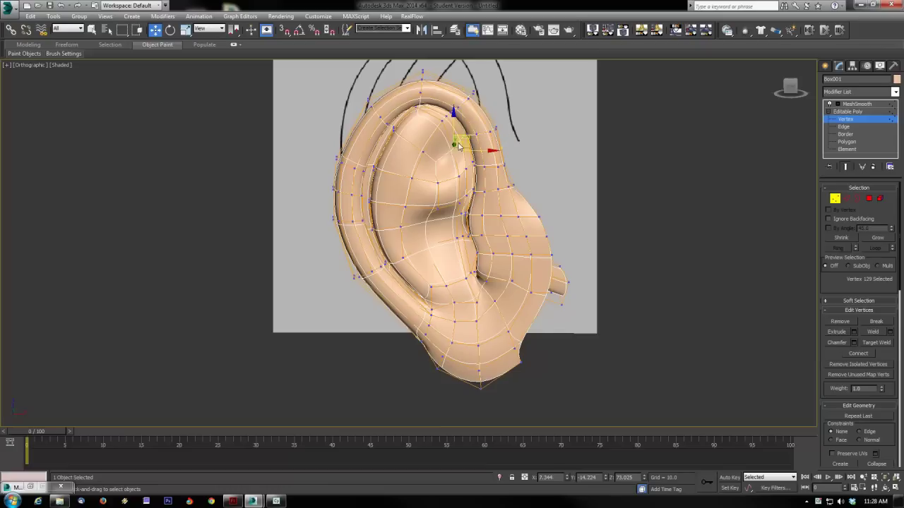
{"action": "left_click", "coordinate": [559, 344]}
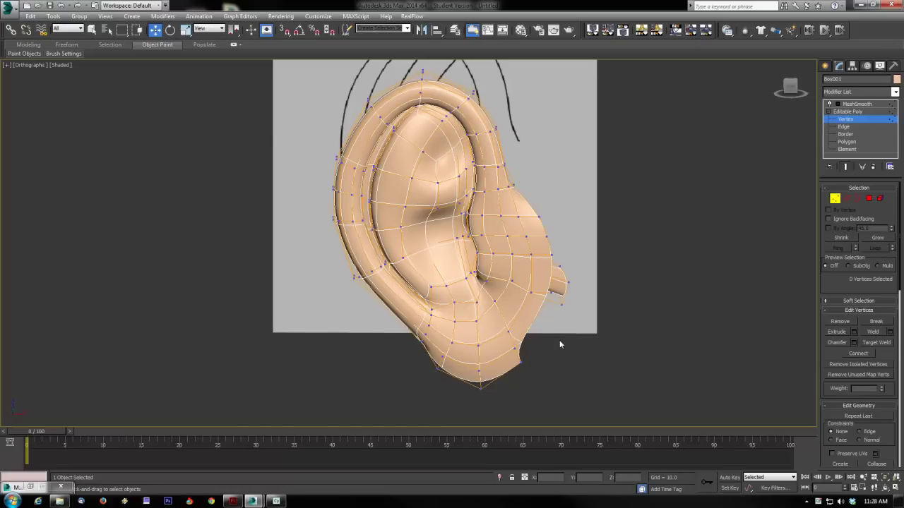
- In the perspective view, extend the three bottom border edges of the earlobe backward as a new strip of polygons
{"action": "key", "text": "alt+w"}
{"action": "left_click", "coordinate": [704, 339]}
{"action": "key", "text": "alt+w"}
{"action": "middle_click_drag", "start_coordinate": [630, 345], "coordinate": [445, 332], "text": "alt"}
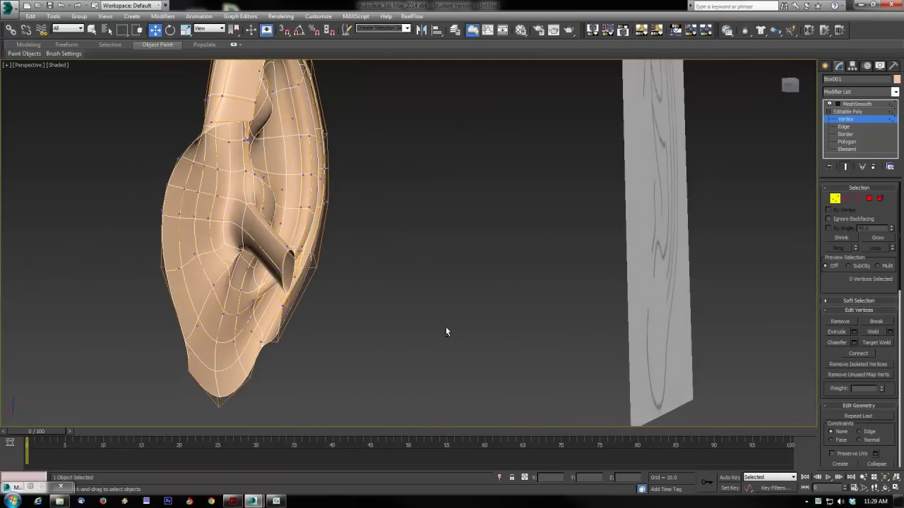
{"action": "left_click", "coordinate": [848, 199]}
{"action": "left_click", "coordinate": [252, 365]}
{"action": "left_click", "coordinate": [236, 394], "text": "ctrl"}
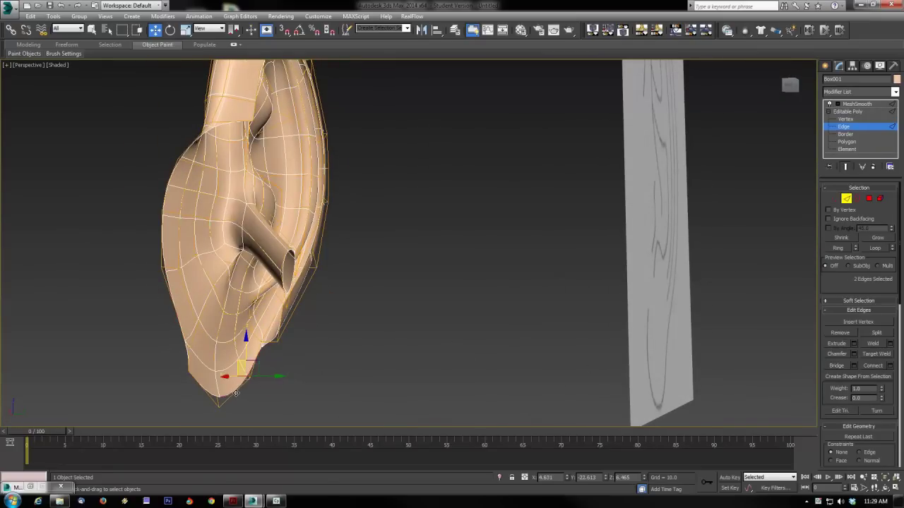
{"action": "left_click", "coordinate": [214, 402], "text": "ctrl"}
{"action": "middle_click_drag", "start_coordinate": [214, 403], "coordinate": [176, 353], "text": "alt"}
- Weld the end vertex of the new earlobe strip to the adjacent vertex at the lower back of the helix
{"action": "left_click", "coordinate": [835, 199]}
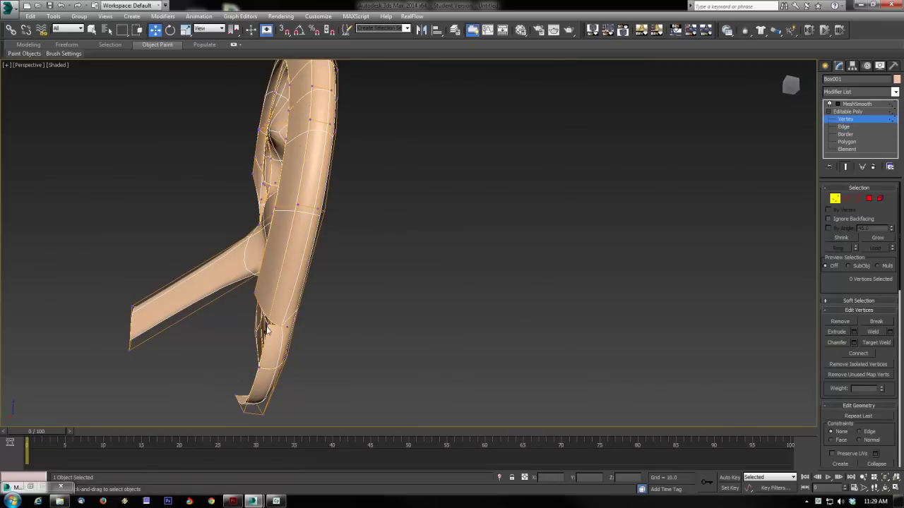
{"action": "left_click_drag", "start_coordinate": [267, 331], "coordinate": [279, 320]}
{"action": "left_click", "coordinate": [873, 332]}
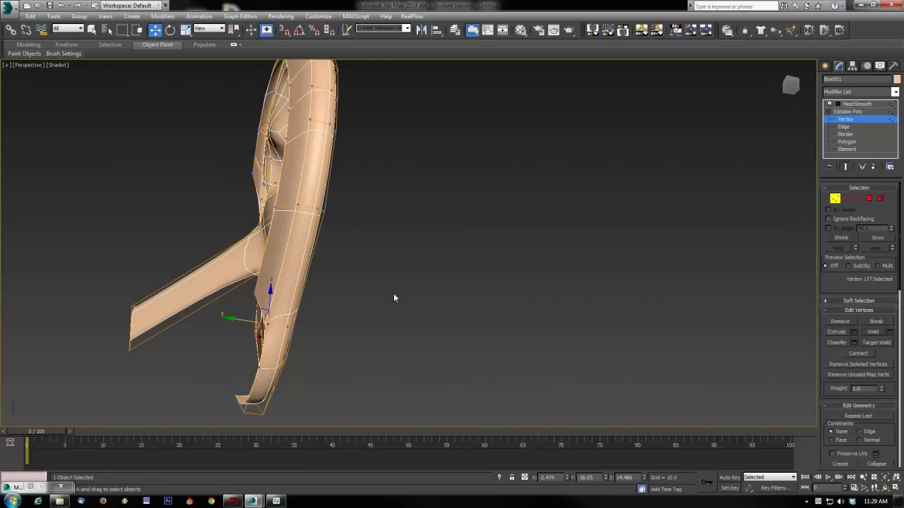
{"action": "middle_click_drag", "start_coordinate": [394, 299], "coordinate": [472, 326], "text": "alt"}
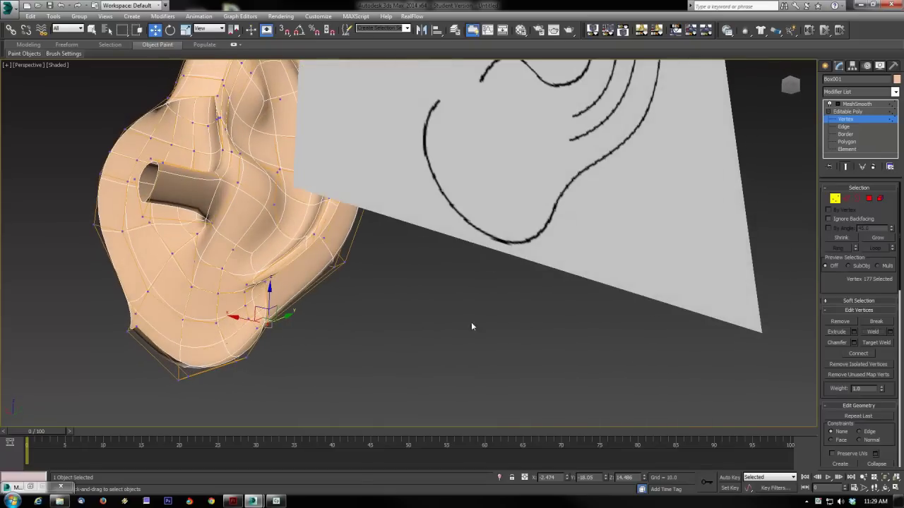
- Extend the three rear border edges of the earlobe upward as a second strip forming the back of the lobe
{"action": "left_click", "coordinate": [846, 198]}
{"action": "middle_click_drag", "start_coordinate": [577, 307], "coordinate": [298, 301], "text": "alt"}
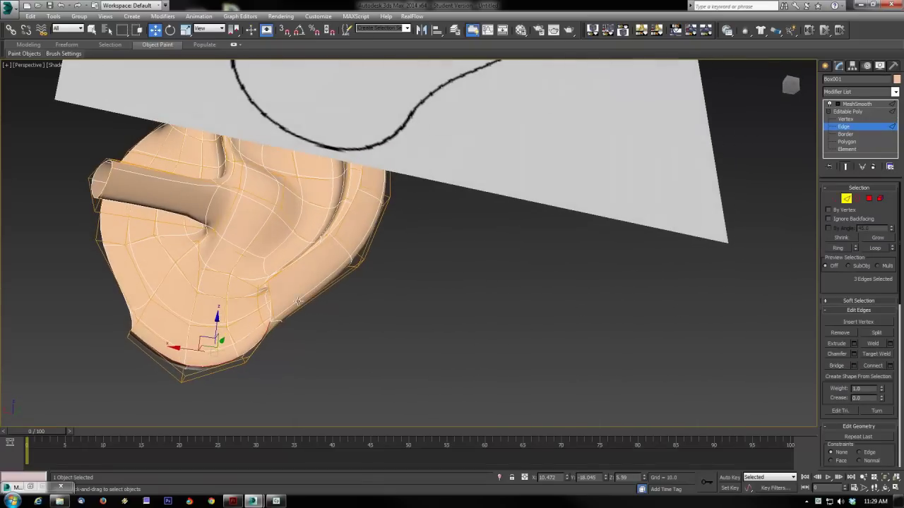
{"action": "left_click_drag", "start_coordinate": [205, 338], "coordinate": [198, 299]}
{"action": "middle_click_drag", "start_coordinate": [198, 298], "coordinate": [300, 344], "text": "alt"}
{"action": "left_click_drag", "start_coordinate": [231, 307], "coordinate": [247, 306]}
- Move the front vertices of the earlobe upward toward the concha to enlarge and smooth the face of the lobe
{"action": "left_click", "coordinate": [835, 199]}
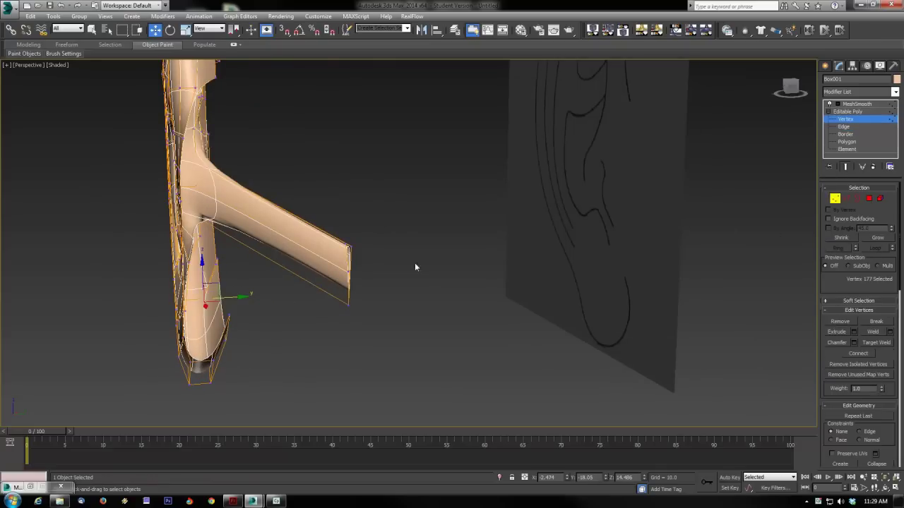
{"action": "left_click", "coordinate": [225, 261]}
{"action": "left_click_drag", "start_coordinate": [215, 275], "coordinate": [214, 276]}
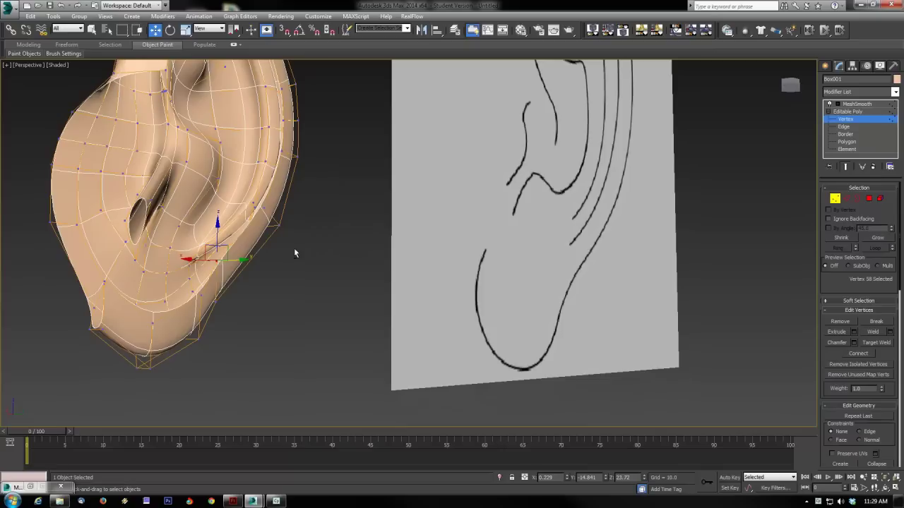
{"action": "left_click", "coordinate": [202, 296]}
{"action": "left_click", "coordinate": [152, 324], "text": "ctrl"}
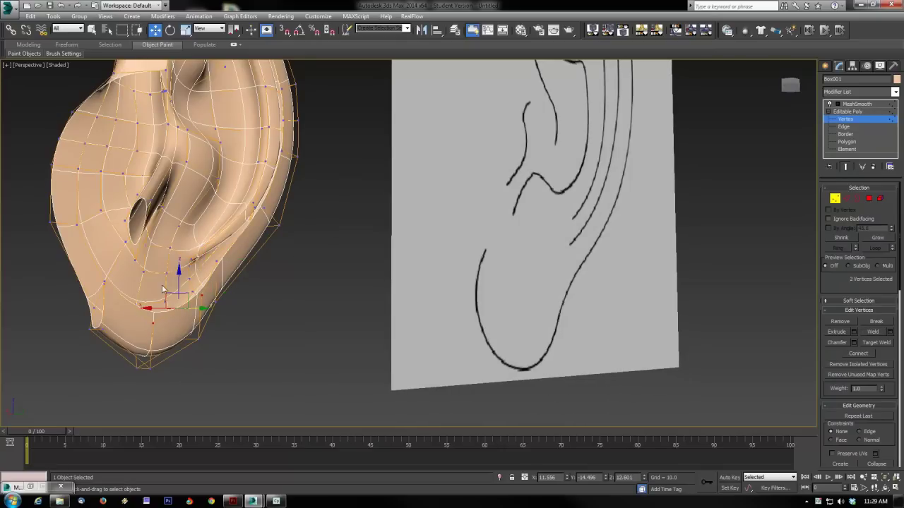
{"action": "left_click_drag", "start_coordinate": [177, 278], "coordinate": [154, 296]}
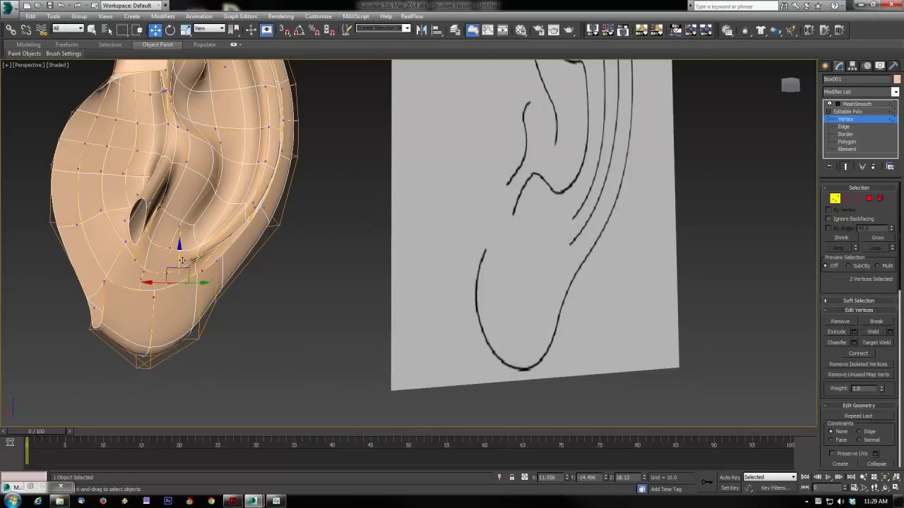
{"action": "left_click", "coordinate": [201, 270], "text": "alt"}
{"action": "left_click_drag", "start_coordinate": [151, 271], "coordinate": [154, 261]}
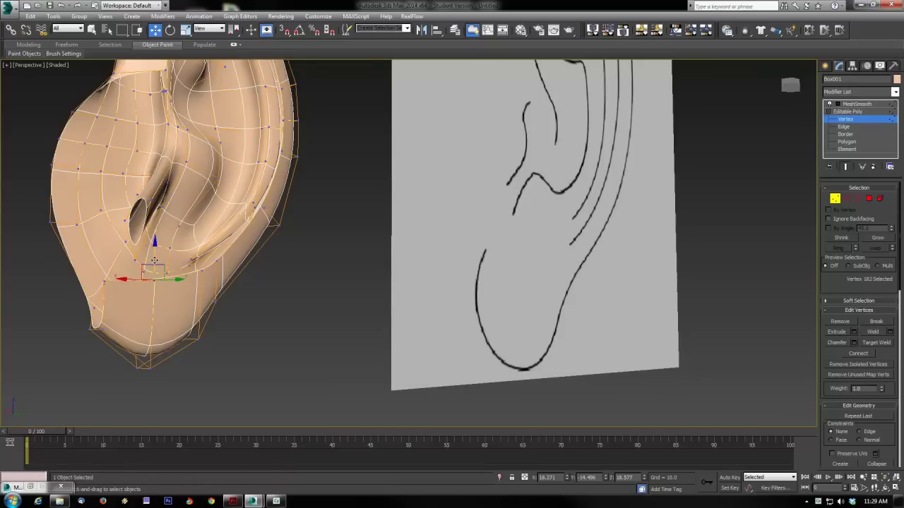
{"action": "left_click", "coordinate": [103, 280]}
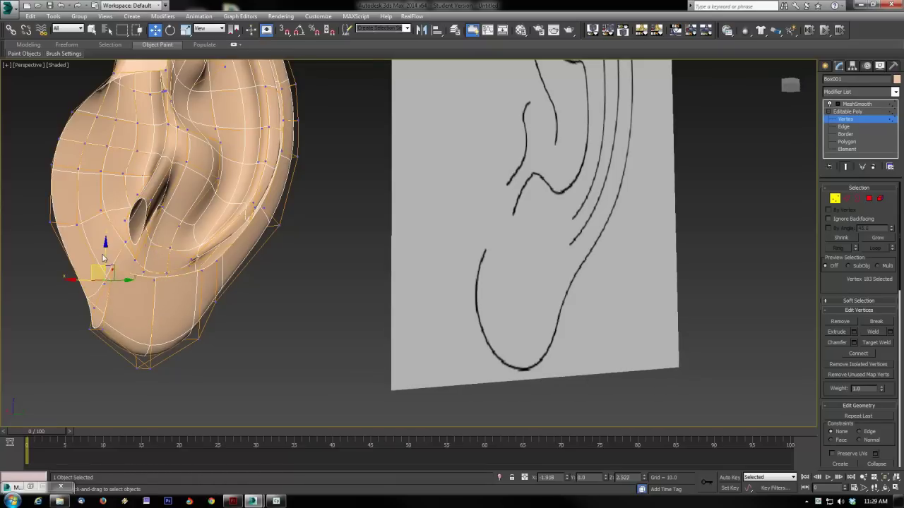
- Shift the inner vertices of the front helix above the tragus along the X axis
{"action": "middle_click_drag", "start_coordinate": [108, 258], "coordinate": [183, 219], "text": "alt"}
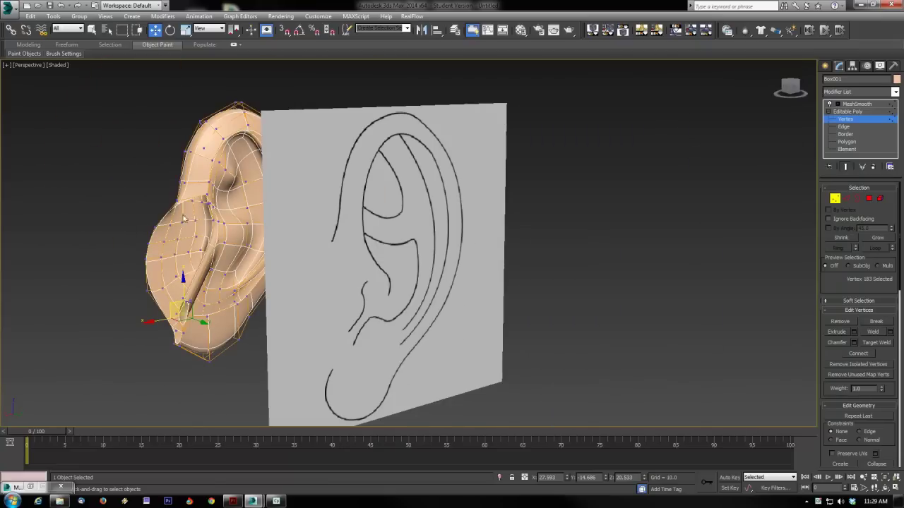
{"action": "middle_click_drag", "start_coordinate": [303, 238], "coordinate": [179, 242], "text": "alt"}
{"action": "left_click", "coordinate": [182, 209]}
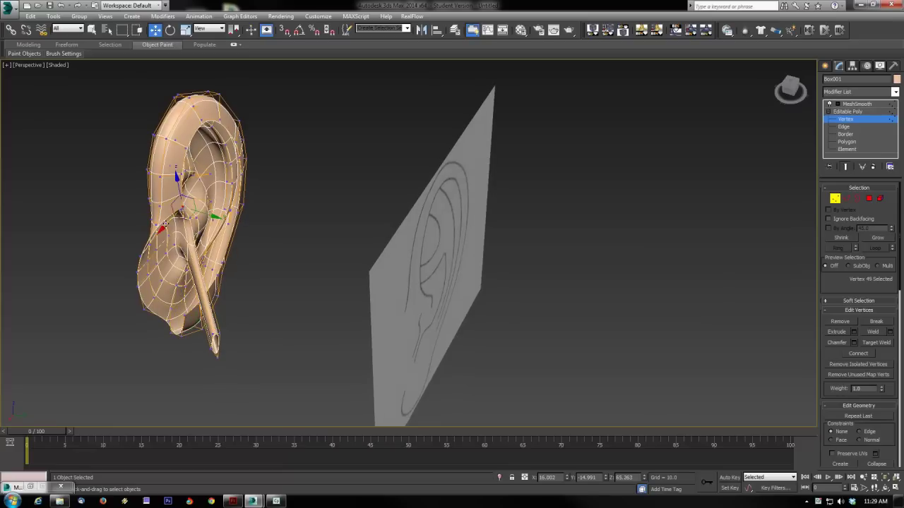
{"action": "left_click", "coordinate": [172, 208]}
{"action": "left_click", "coordinate": [180, 195]}
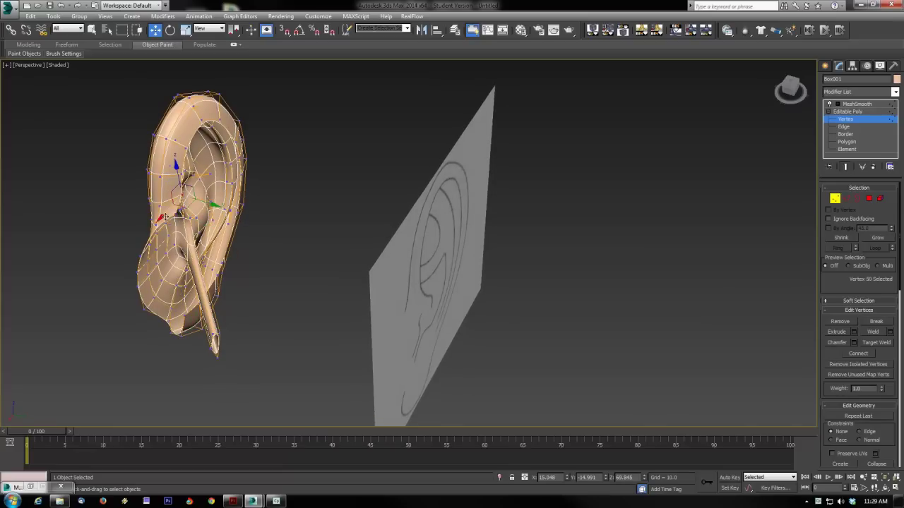
{"action": "left_click_drag", "start_coordinate": [161, 219], "coordinate": [158, 224]}
- Reposition the concha vertices in the middle of the bowl and below the tragus, then clear the selection
{"action": "middle_click_drag", "start_coordinate": [160, 224], "coordinate": [498, 254], "text": "alt"}
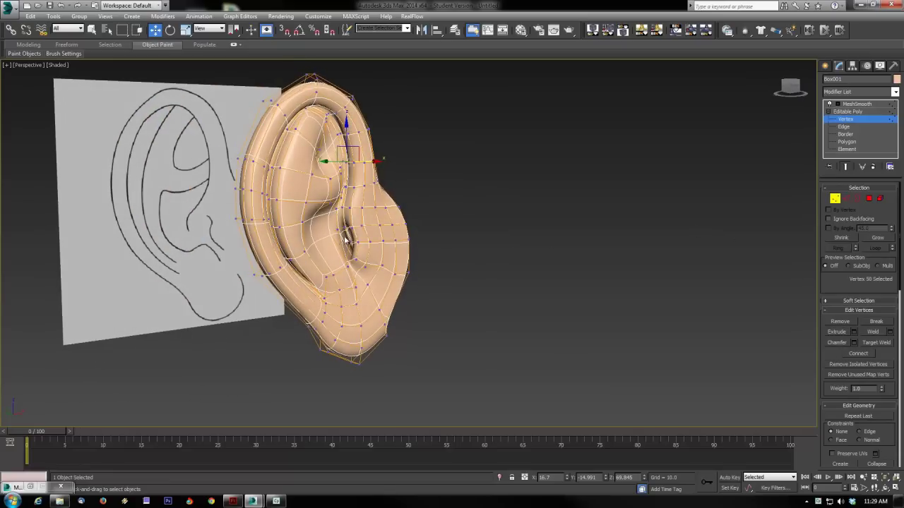
{"action": "left_click_drag", "start_coordinate": [339, 231], "coordinate": [312, 239]}
{"action": "mouse_move", "coordinate": [312, 241]}
{"action": "middle_mouse_down", "text": "alt"}
{"action": "mouse_move", "coordinate": [345, 250]}
{"action": "mouse_move", "coordinate": [289, 248]}
{"action": "mouse_move", "coordinate": [329, 277]}
{"action": "mouse_move", "coordinate": [330, 295]}
{"action": "mouse_move", "coordinate": [344, 278]}
{"action": "mouse_move", "coordinate": [406, 286]}
{"action": "middle_mouse_up", "text": "alt"}
{"action": "left_click", "coordinate": [296, 240]}
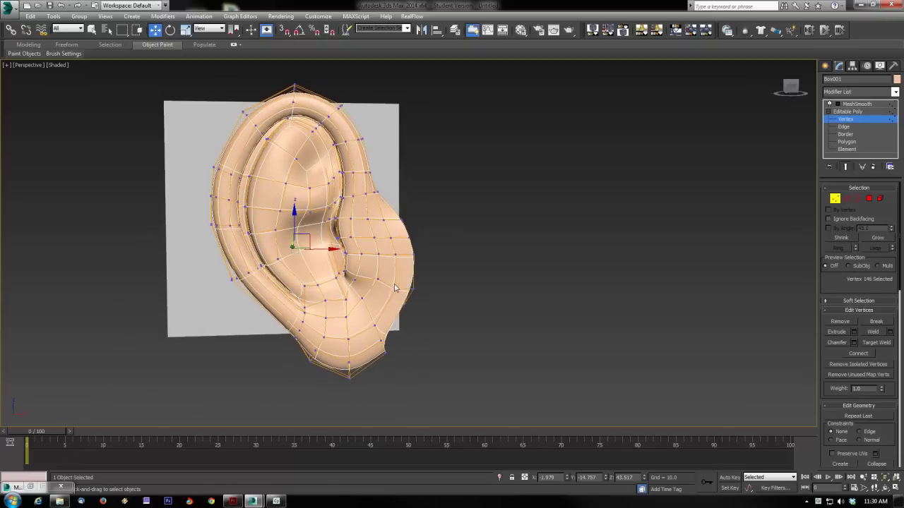
{"action": "left_click", "coordinate": [343, 295]}
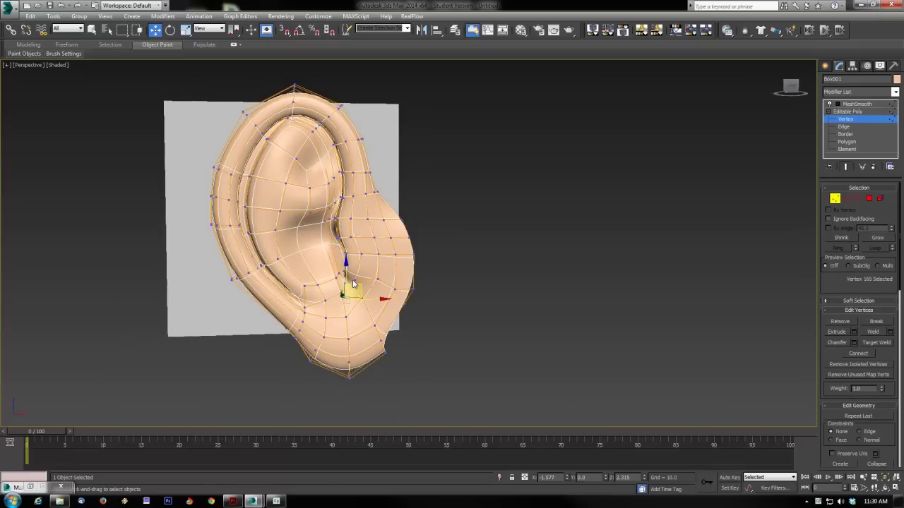
{"action": "left_click", "coordinate": [389, 343]}
{"action": "middle_click_drag", "start_coordinate": [435, 320], "coordinate": [439, 324]}
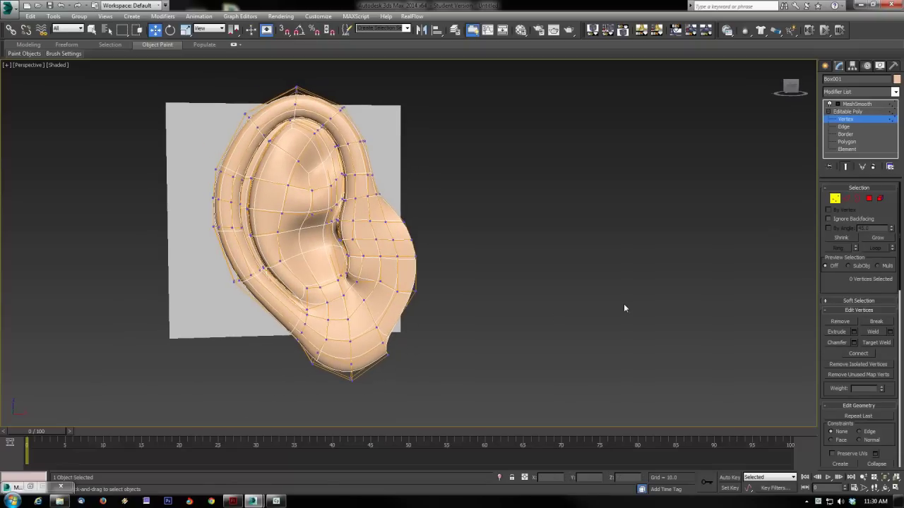
- Turn off the smoothing and extend the open side edges of the earlobe upward as a new strip of polygons
{"action": "mouse_move", "coordinate": [624, 308]}
{"action": "middle_mouse_down", "text": "alt"}
{"action": "mouse_move", "coordinate": [532, 319]}
{"action": "mouse_move", "coordinate": [463, 303]}
{"action": "mouse_move", "coordinate": [493, 300]}
{"action": "middle_mouse_up", "text": "alt"}
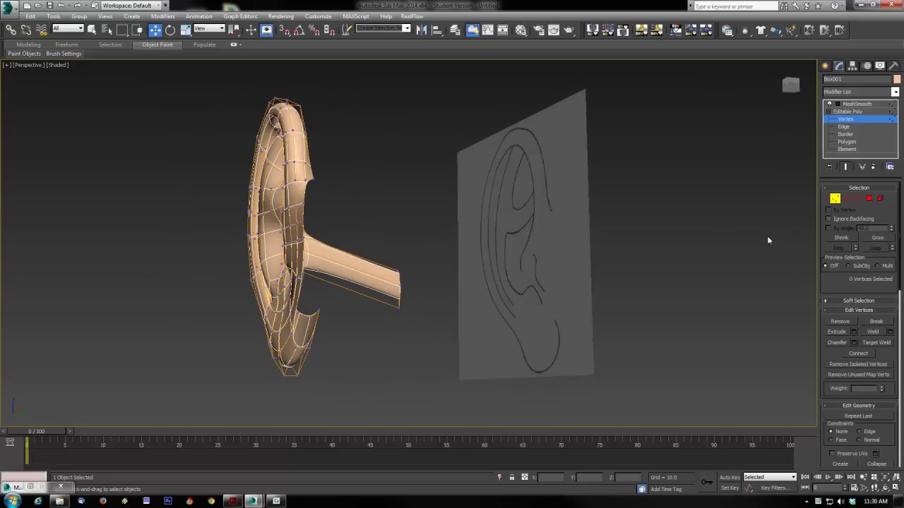
{"action": "left_click", "coordinate": [848, 199]}
{"action": "scroll", "coordinate": [311, 365], "scroll_direction": "up", "scroll_amount": 4}
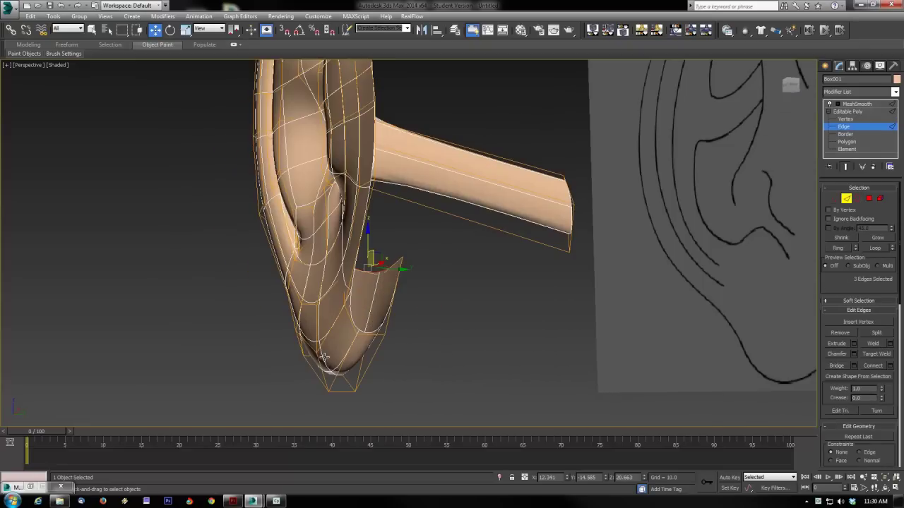
{"action": "double_click", "coordinate": [351, 322]}
{"action": "middle_click_drag", "start_coordinate": [352, 323], "coordinate": [397, 319], "text": "alt"}
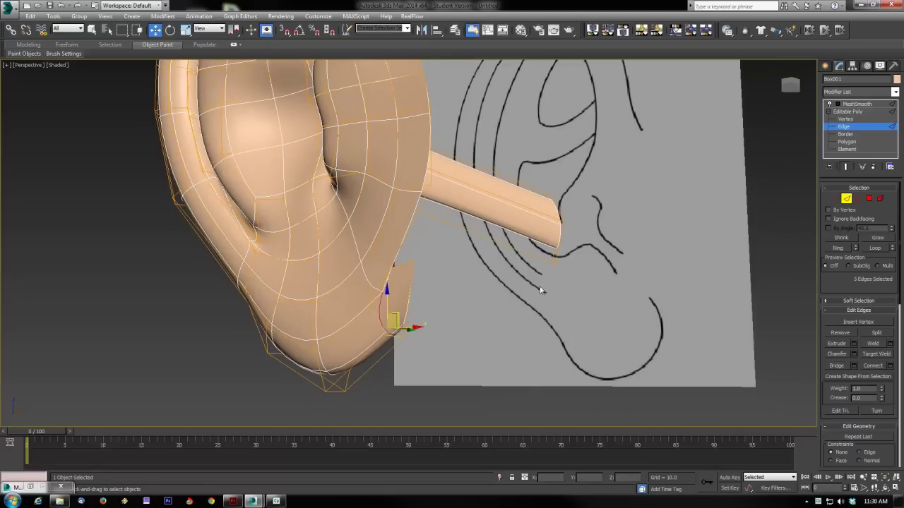
{"action": "middle_click_drag", "start_coordinate": [542, 288], "coordinate": [420, 327], "text": "alt"}
{"action": "left_click_drag", "start_coordinate": [398, 313], "coordinate": [524, 200], "text": "alt"}
{"action": "left_click_drag", "start_coordinate": [525, 199], "coordinate": [375, 280], "text": "alt"}
{"action": "middle_click_drag", "start_coordinate": [374, 305], "coordinate": [438, 308], "text": "alt"}
{"action": "left_click", "coordinate": [848, 167]}
{"action": "mouse_move", "coordinate": [367, 328]}
{"action": "middle_mouse_down", "text": "alt"}
{"action": "mouse_move", "coordinate": [389, 327]}
{"action": "mouse_move", "coordinate": [380, 326]}
{"action": "middle_mouse_up", "text": "alt"}
{"action": "left_click_drag", "start_coordinate": [324, 317], "coordinate": [339, 246], "text": "shift"}
- Move the inner corner vertex of the new strip onto the neighboring back-strip vertex and weld them
{"action": "middle_click_drag", "start_coordinate": [341, 283], "coordinate": [285, 287], "text": "alt"}
{"action": "left_click", "coordinate": [836, 200]}
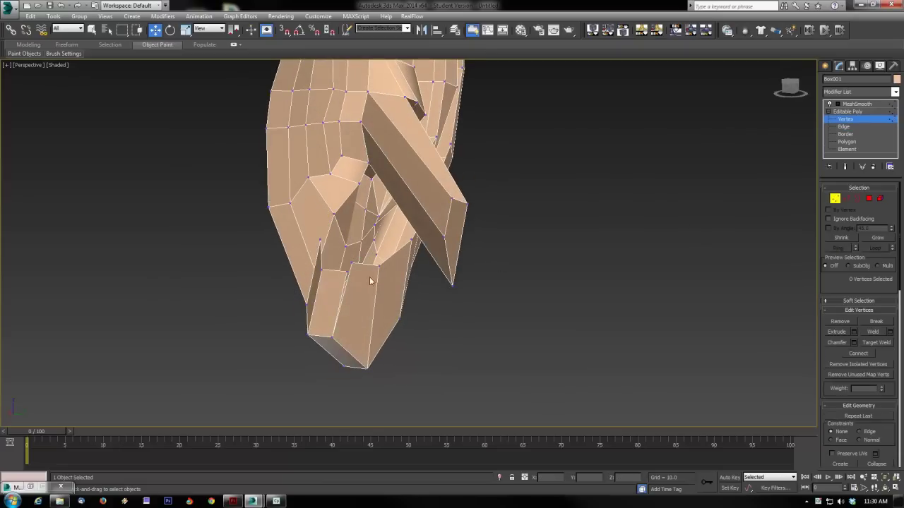
{"action": "left_click", "coordinate": [345, 272]}
{"action": "left_click_drag", "start_coordinate": [354, 258], "coordinate": [359, 252]}
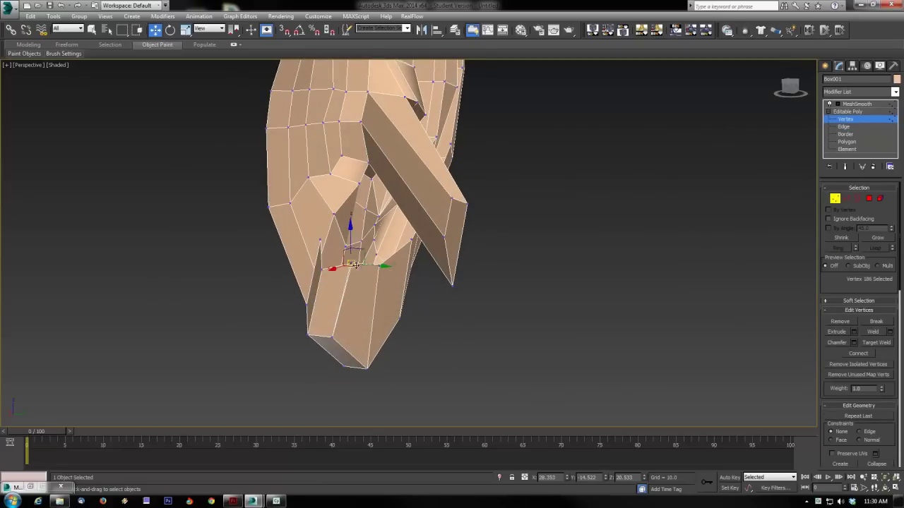
{"action": "left_click", "coordinate": [349, 280]}
{"action": "left_click", "coordinate": [350, 267]}
{"action": "left_click", "coordinate": [874, 332]}
- Reposition the outer and inner free vertices of the new strip behind the earlobe toward the ear's front edge
{"action": "left_click", "coordinate": [320, 242]}
{"action": "middle_click_drag", "start_coordinate": [313, 262], "coordinate": [412, 292], "text": "alt"}
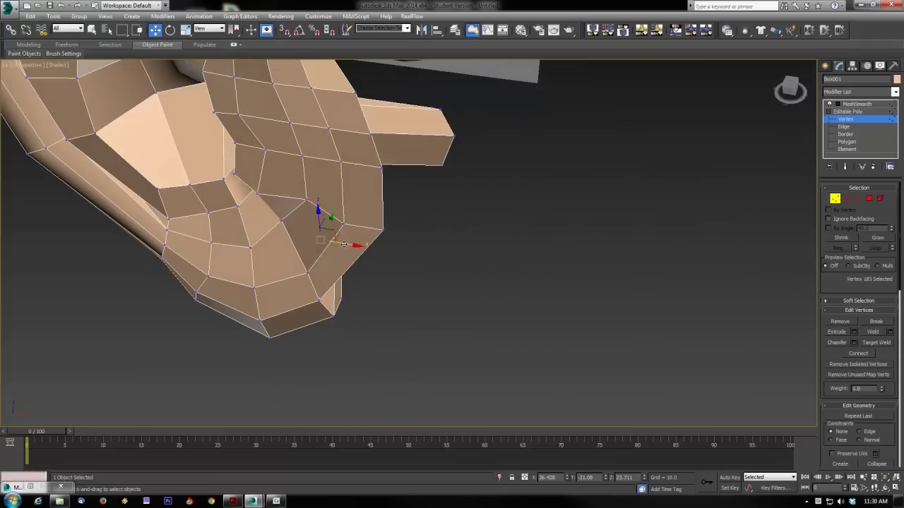
{"action": "middle_click_drag", "start_coordinate": [395, 254], "coordinate": [371, 309], "text": "alt"}
{"action": "left_click", "coordinate": [375, 303]}
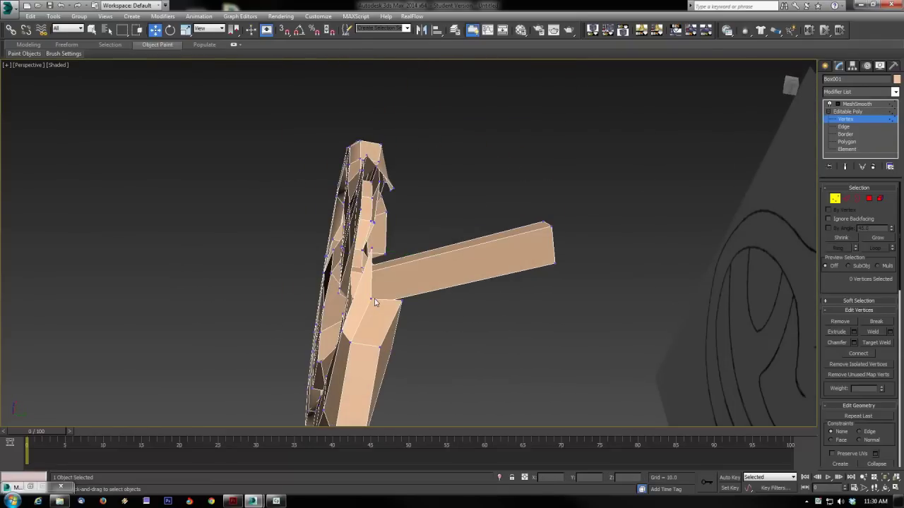
{"action": "left_click", "coordinate": [372, 301]}
{"action": "left_click_drag", "start_coordinate": [383, 292], "coordinate": [389, 275]}
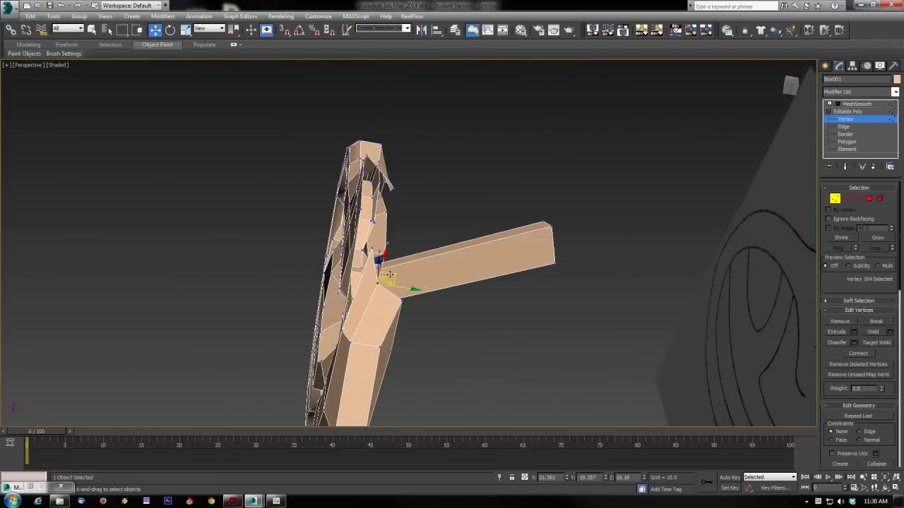
{"action": "middle_click_drag", "start_coordinate": [390, 275], "coordinate": [411, 286], "text": "alt"}
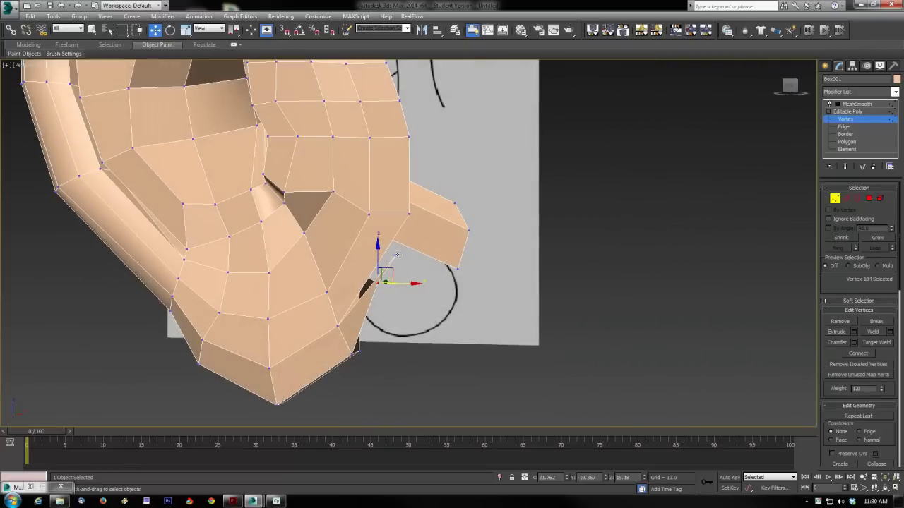
- Move the strip's outer corner vertex up to the lower corner of the ear's front edge and weld the two vertices
{"action": "left_click", "coordinate": [397, 255]}
{"action": "middle_click_drag", "start_coordinate": [396, 255], "coordinate": [355, 255], "text": "alt"}
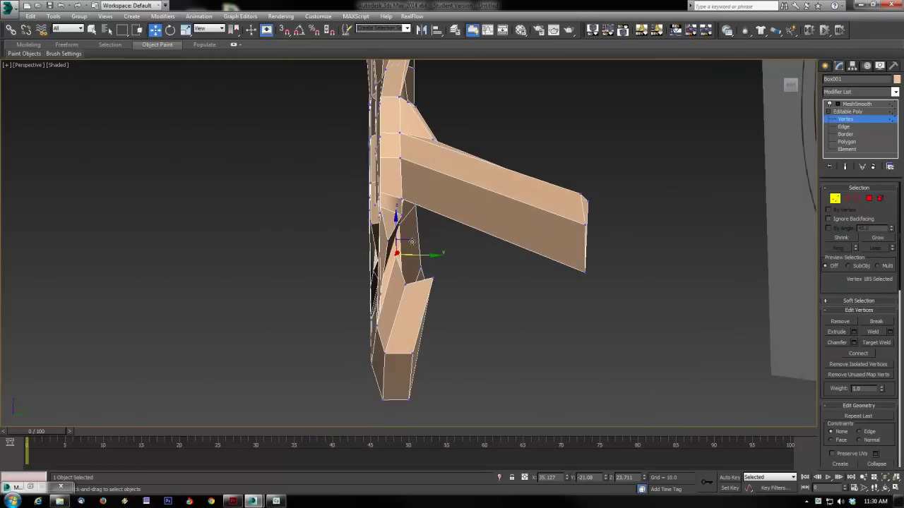
{"action": "middle_click_drag", "start_coordinate": [411, 242], "coordinate": [444, 244], "text": "alt"}
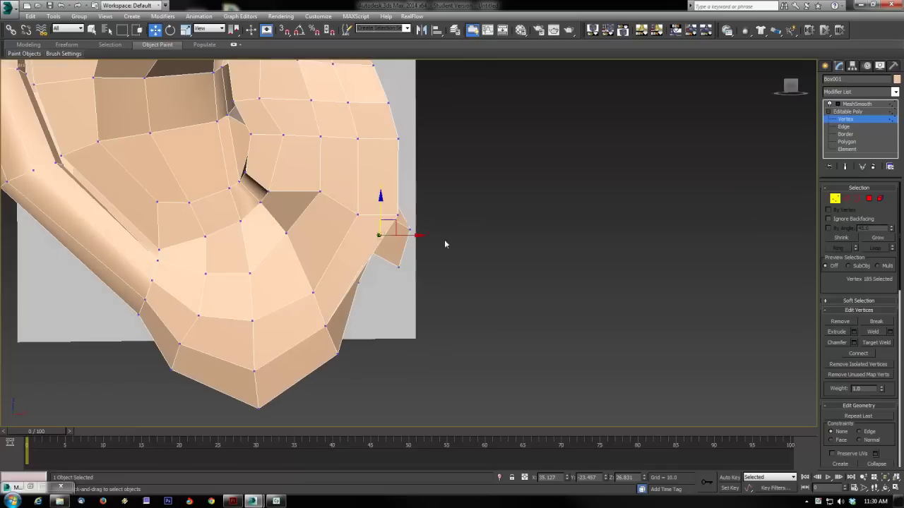
{"action": "left_click", "coordinate": [397, 216], "text": "ctrl"}
{"action": "left_click", "coordinate": [873, 332]}
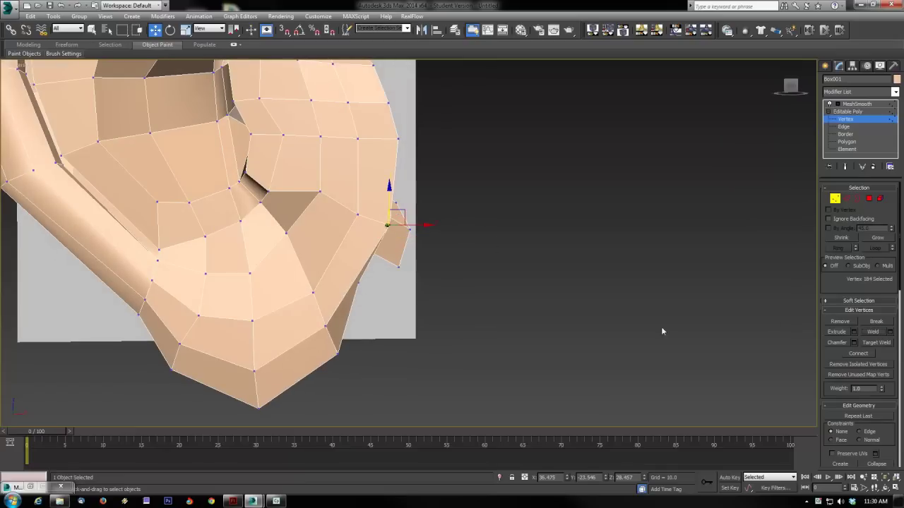
- Lower the welded front-edge vertex slightly and shift the edge vertex below it inward to even out the earlobe outline
{"action": "middle_click_drag", "start_coordinate": [374, 244], "coordinate": [387, 245], "text": "alt"}
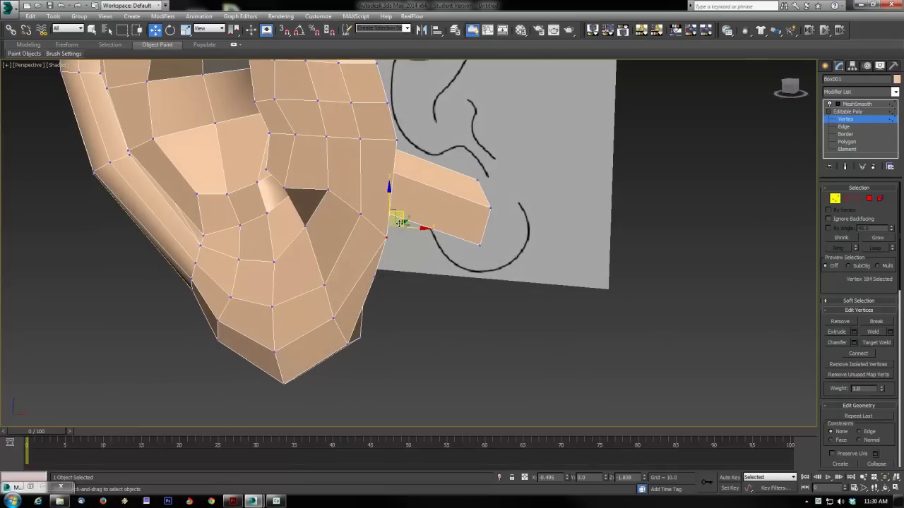
{"action": "middle_click_drag", "start_coordinate": [357, 283], "coordinate": [415, 300], "text": "alt"}
{"action": "left_click_drag", "start_coordinate": [416, 301], "coordinate": [385, 299]}
{"action": "middle_click_drag", "start_coordinate": [97, 298], "coordinate": [520, 327], "text": "alt"}
{"action": "scroll", "coordinate": [506, 293], "scroll_direction": "up", "scroll_amount": 5}
{"action": "scroll", "coordinate": [496, 298], "scroll_direction": "down", "scroll_amount": 5}
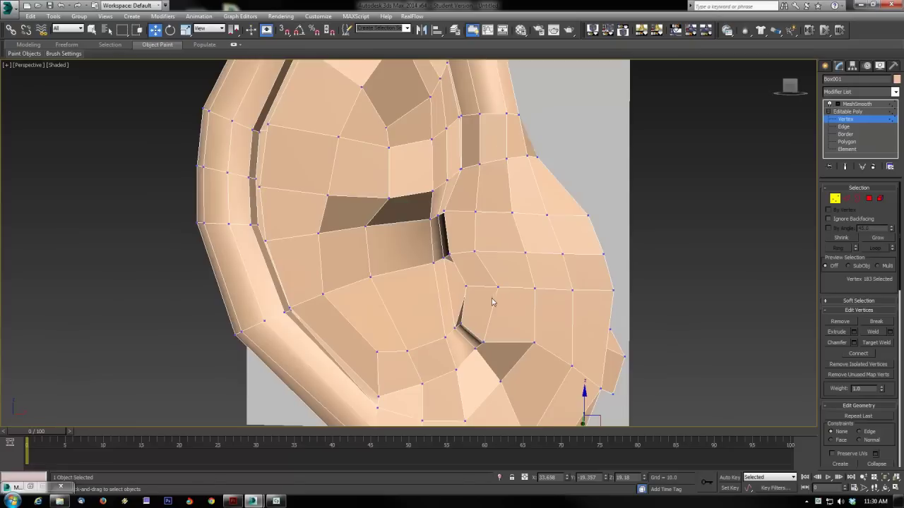
- Lower the row of four vertices across the lower tragus and nudge its innermost vertex inward
{"action": "left_click_drag", "start_coordinate": [489, 299], "coordinate": [563, 290]}
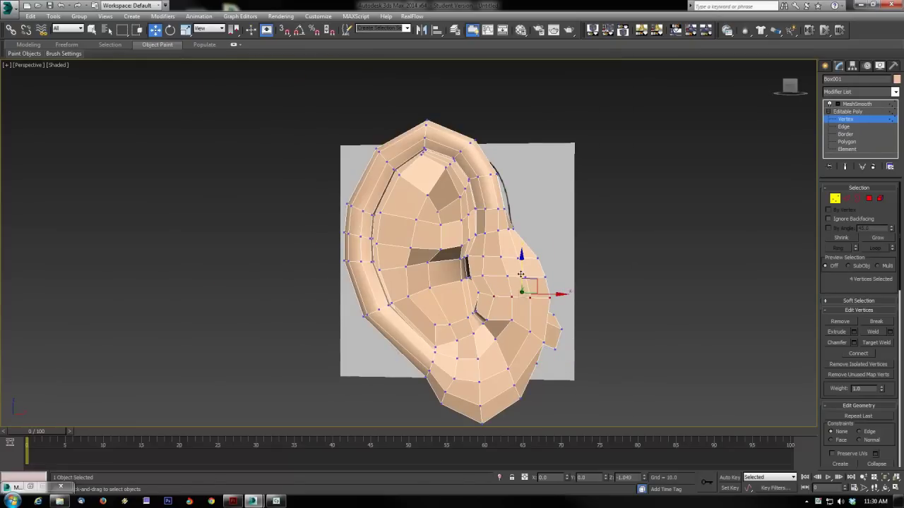
{"action": "left_click", "coordinate": [495, 298]}
{"action": "left_click", "coordinate": [495, 299]}
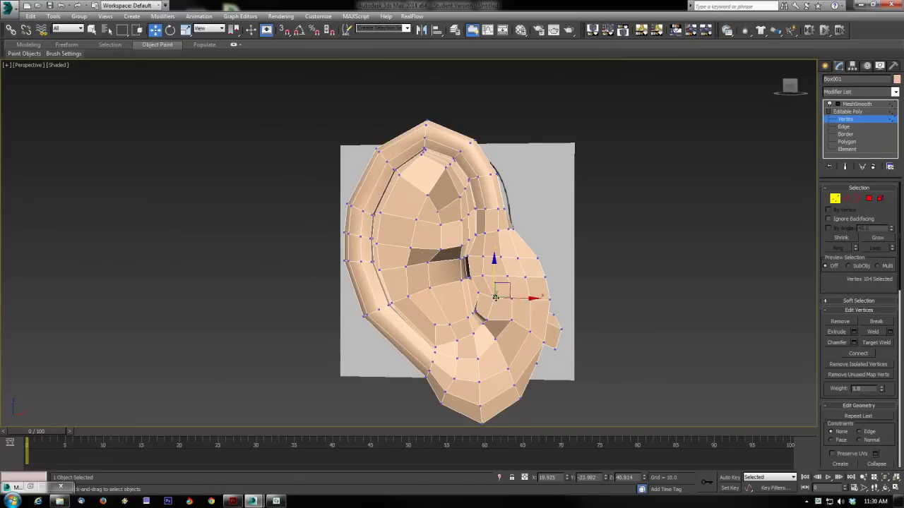
- Lower the two outermost vertices of the lower tragus row and its middle vertex slightly, then clear the selection
{"action": "left_click", "coordinate": [517, 298]}
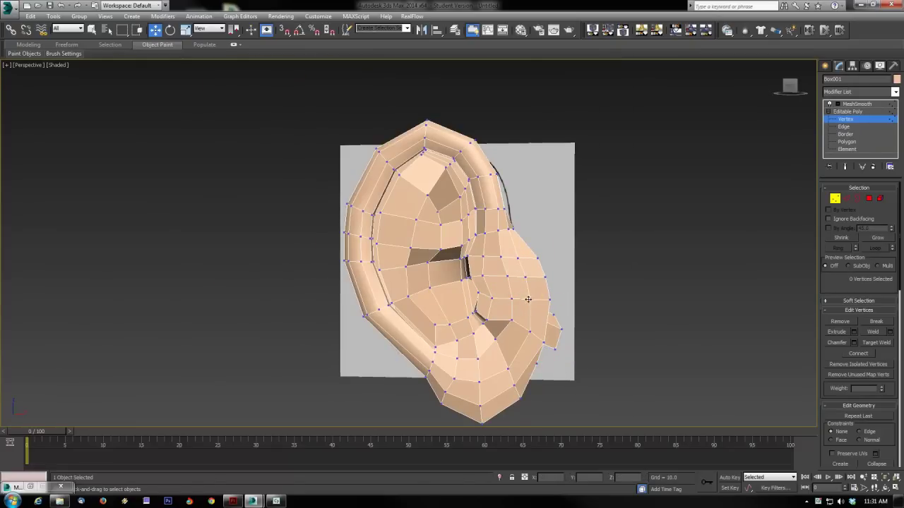
{"action": "left_click", "coordinate": [530, 298]}
{"action": "middle_click_drag", "start_coordinate": [532, 305], "coordinate": [492, 292], "text": "alt"}
{"action": "left_click", "coordinate": [458, 258], "text": "ctrl"}
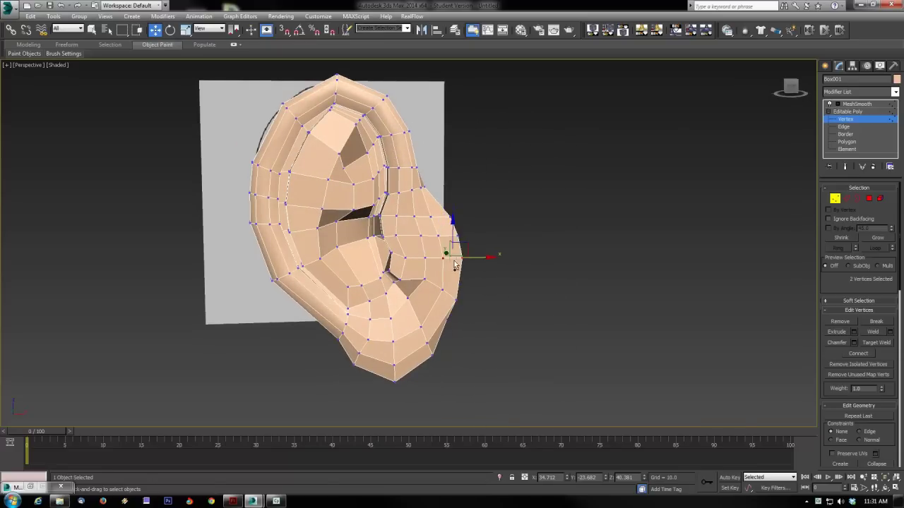
{"action": "left_click_drag", "start_coordinate": [453, 227], "coordinate": [454, 230]}
{"action": "left_click", "coordinate": [423, 257]}
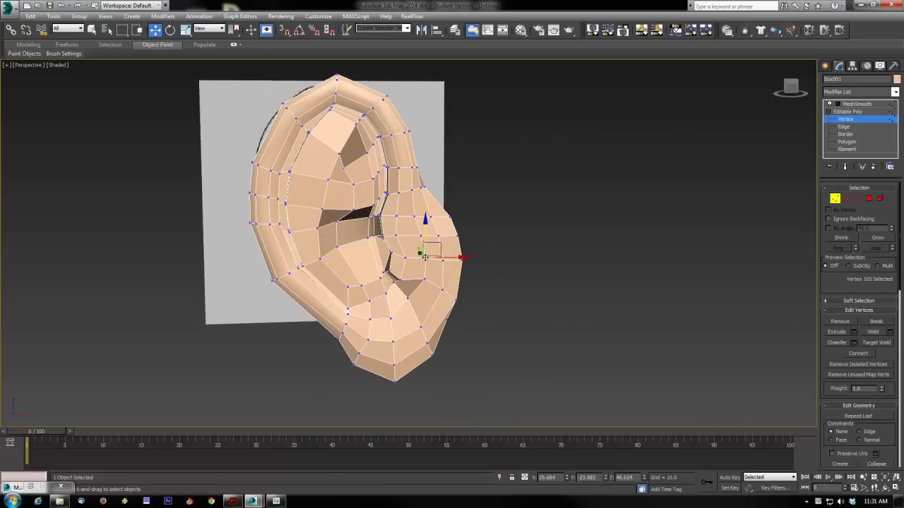
{"action": "left_click_drag", "start_coordinate": [426, 235], "coordinate": [426, 237]}
{"action": "left_click", "coordinate": [608, 293]}
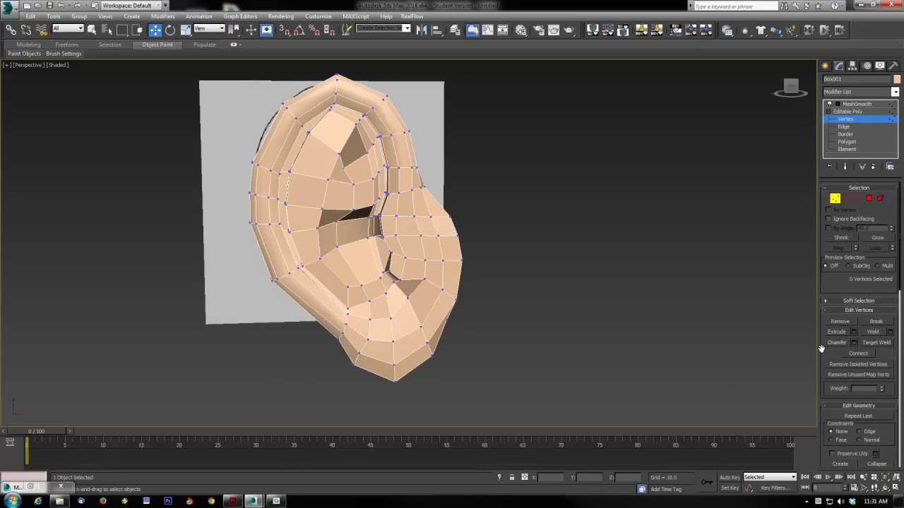
- Leave vertex editing and deselect the ear to examine its smoothed shape beside the reference drawing
{"action": "scroll", "coordinate": [833, 382], "scroll_direction": "down", "scroll_amount": 3}
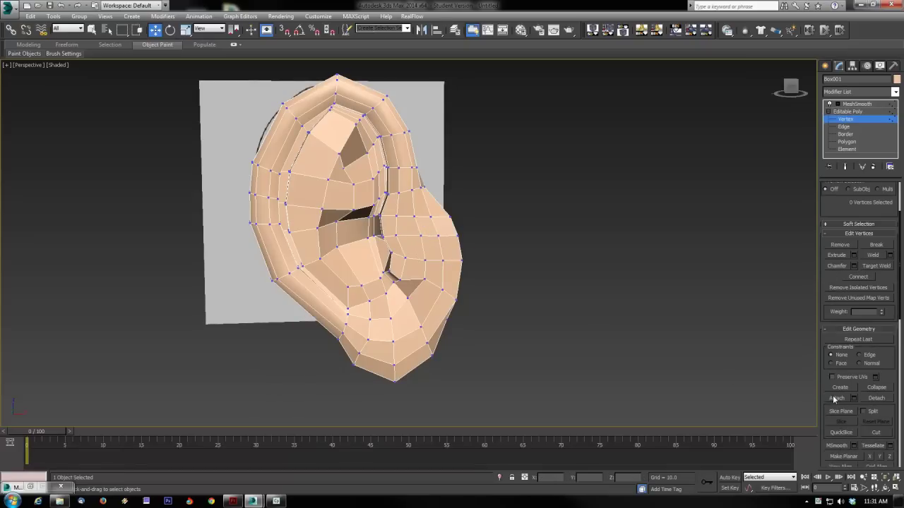
{"action": "middle_click_drag", "start_coordinate": [490, 331], "coordinate": [507, 307], "text": "alt"}
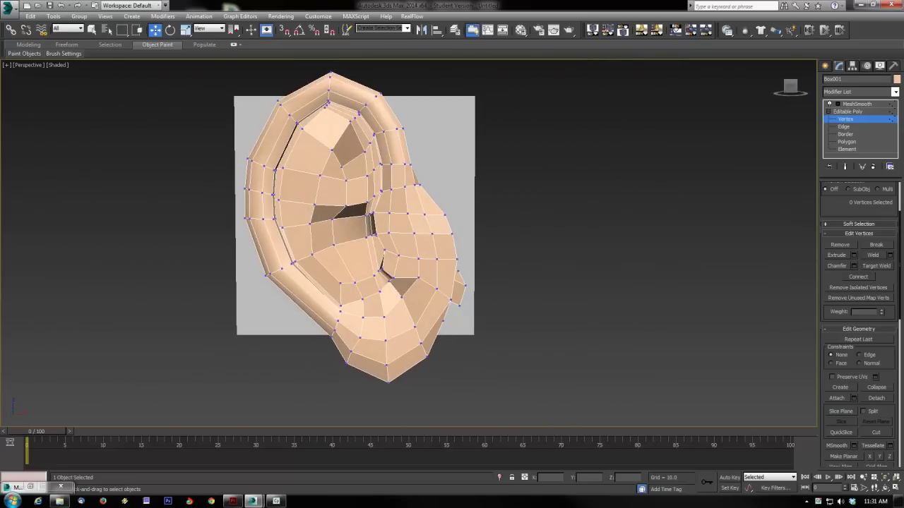
{"action": "left_click", "coordinate": [848, 113]}
{"action": "left_click", "coordinate": [645, 166]}
{"action": "middle_click_drag", "start_coordinate": [493, 271], "coordinate": [557, 308]}
{"action": "scroll", "coordinate": [548, 299], "scroll_direction": "down", "scroll_amount": 3}
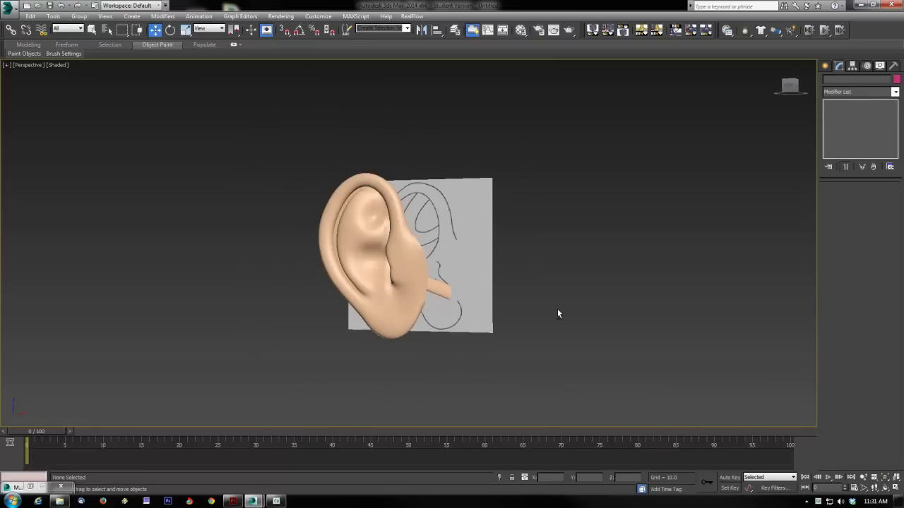
- Select the six vertices on the front side of the earlobe and move them up and inward
{"action": "left_click", "coordinate": [440, 322]}
{"action": "key", "text": "alt+w"}
{"action": "key", "text": "alt+w"}
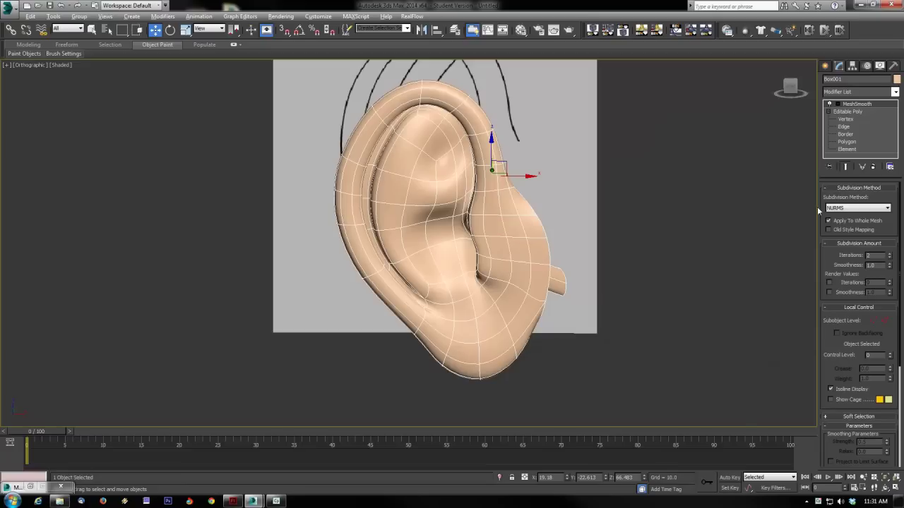
{"action": "left_click", "coordinate": [844, 120]}
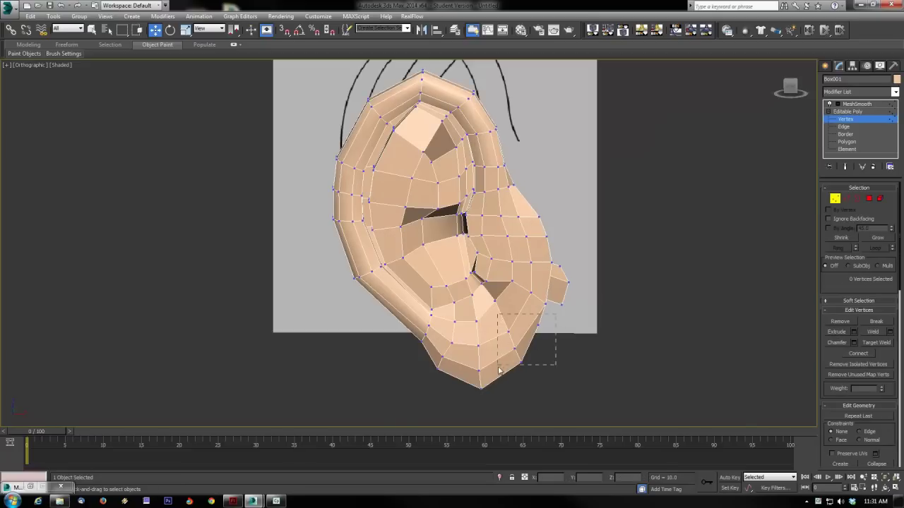
{"action": "left_click_drag", "start_coordinate": [499, 370], "coordinate": [498, 369]}
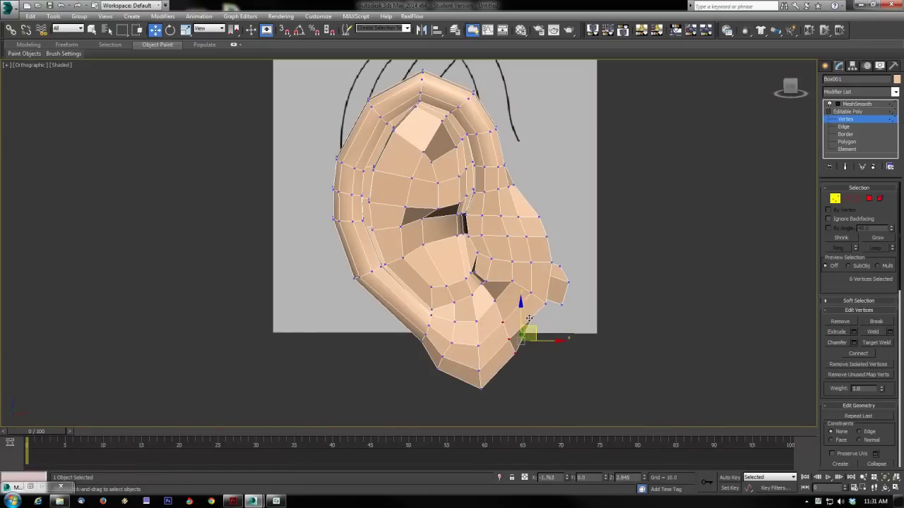
{"action": "left_click_drag", "start_coordinate": [529, 318], "coordinate": [556, 265]}
- Raise the row of vertices where the tragus meets the earlobe, placing the outer edge vertex individually
{"action": "left_click", "coordinate": [546, 304]}
{"action": "left_click", "coordinate": [532, 293], "text": "ctrl"}
{"action": "left_click", "coordinate": [512, 281], "text": "ctrl"}
{"action": "left_click", "coordinate": [504, 281], "text": "alt"}
{"action": "left_click", "coordinate": [538, 304]}
{"action": "left_click", "coordinate": [541, 291]}
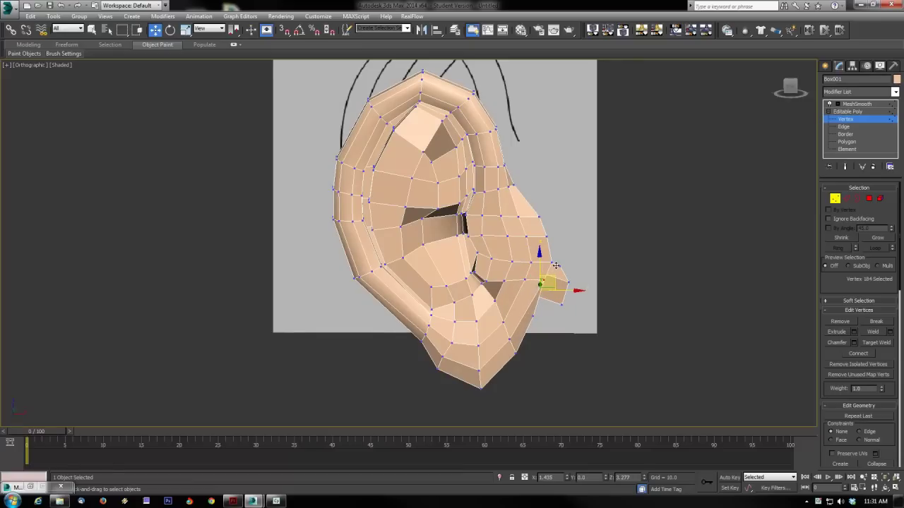
- Leave vertex editing and compare the smoothed ear with the reference drawing in the front and perspective views
{"action": "left_click", "coordinate": [834, 199]}
{"action": "left_click", "coordinate": [637, 364]}
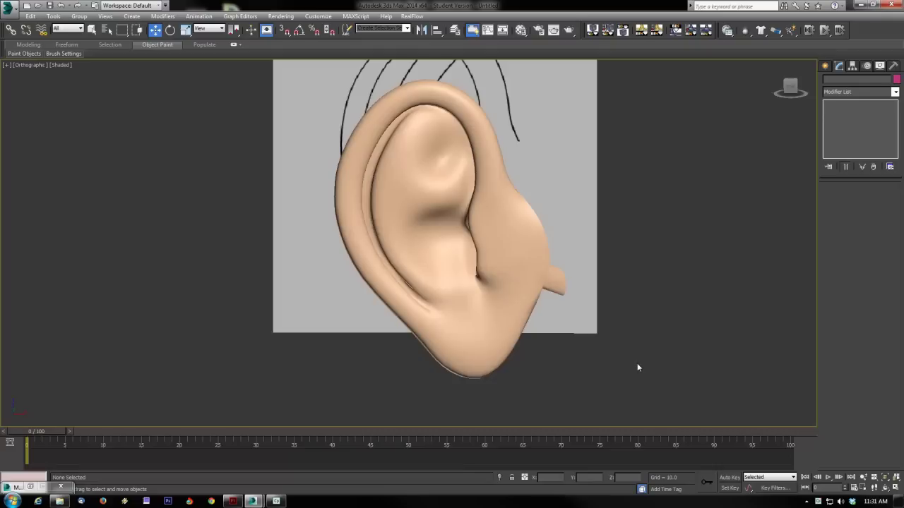
{"action": "scroll", "coordinate": [555, 397], "scroll_direction": "down", "scroll_amount": 6}
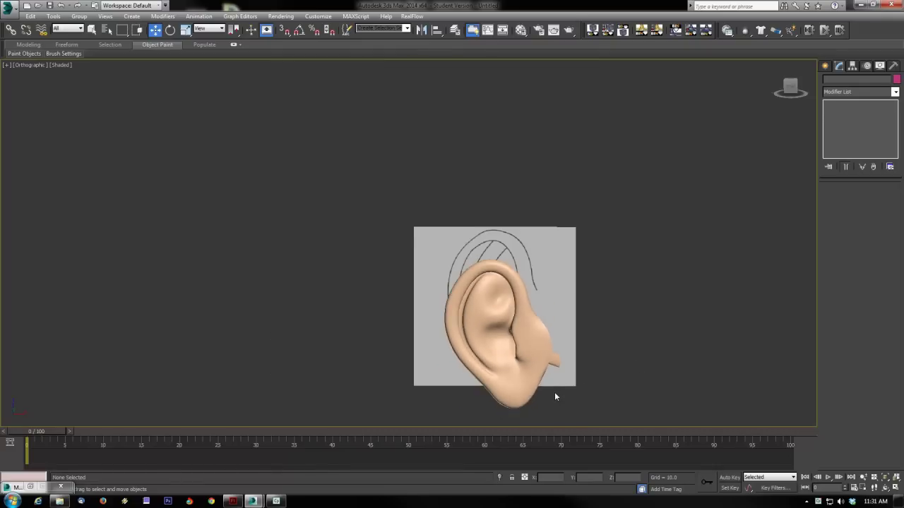
{"action": "key", "text": "f"}
{"action": "scroll", "coordinate": [555, 395], "scroll_direction": "down", "scroll_amount": 8}
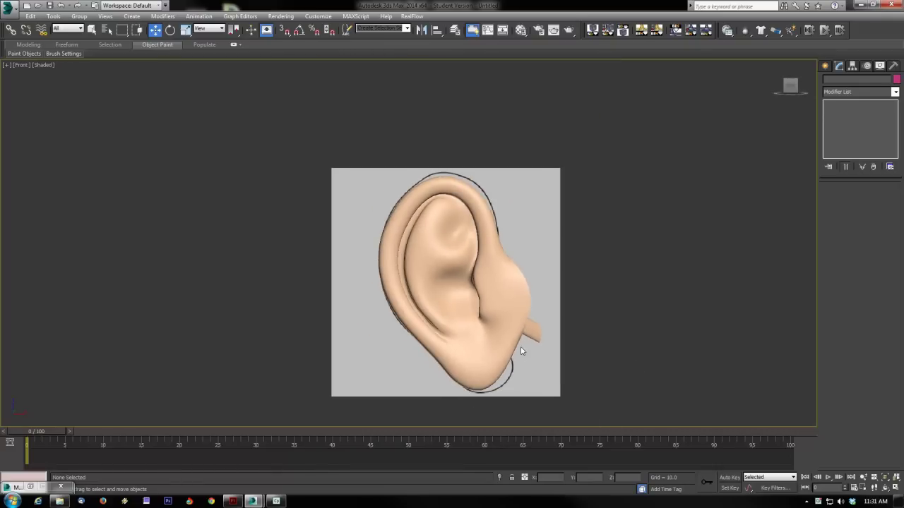
{"action": "key", "text": "alt+w"}
{"action": "key", "text": "alt+w"}
{"action": "middle_click_drag", "start_coordinate": [577, 363], "coordinate": [560, 351], "text": "alt"}
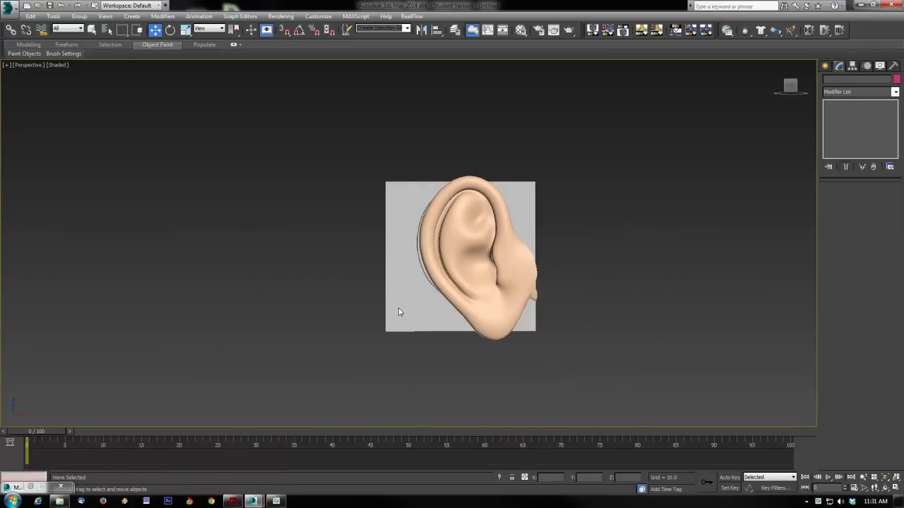
- Hide the reference drawing behind the ear and inspect the smoothed model on its own
{"action": "right_click", "coordinate": [420, 281]}
{"action": "left_click", "coordinate": [430, 216]}
{"action": "left_click", "coordinate": [404, 249]}
{"action": "right_click", "coordinate": [404, 249]}
{"action": "left_click", "coordinate": [429, 219]}
{"action": "scroll", "coordinate": [494, 300], "scroll_direction": "up", "scroll_amount": 5}
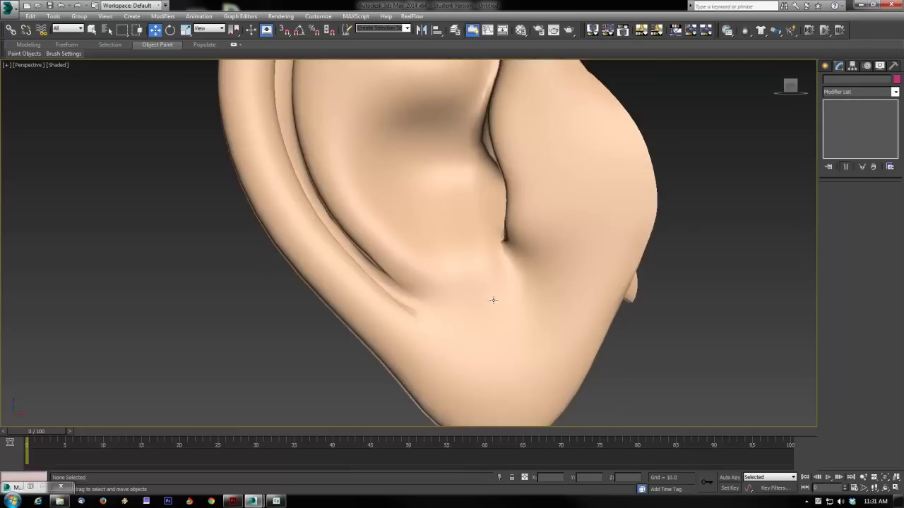
{"action": "scroll", "coordinate": [493, 301], "scroll_direction": "down", "scroll_amount": 3}
{"action": "mouse_move", "coordinate": [492, 301]}
{"action": "middle_mouse_down", "text": "alt"}
{"action": "mouse_move", "coordinate": [442, 311]}
{"action": "mouse_move", "coordinate": [489, 310]}
{"action": "middle_mouse_up", "text": "alt"}
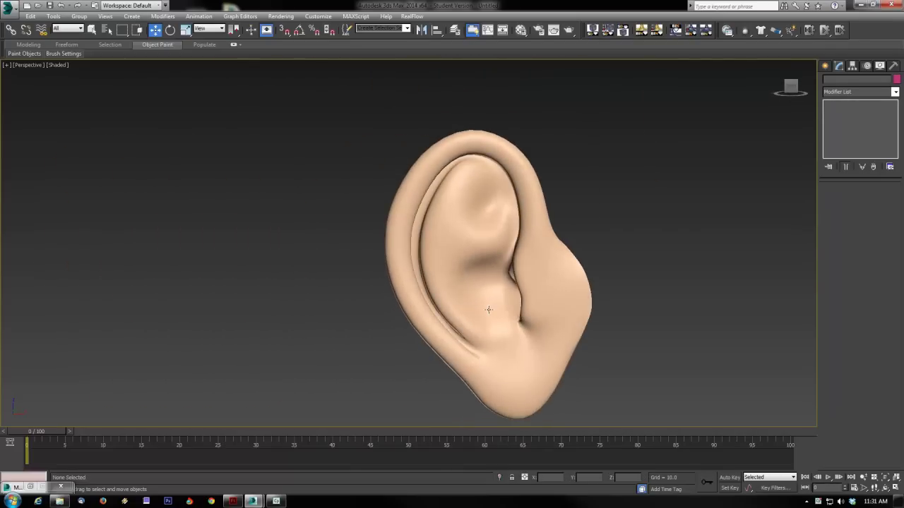
- Return to vertex editing in the front view and shift the middle vertex of the lower tragus row inward along X
{"action": "left_click", "coordinate": [549, 340]}
{"action": "scroll", "coordinate": [557, 312], "scroll_direction": "up", "scroll_amount": 3}
{"action": "left_click", "coordinate": [844, 118]}
{"action": "key", "text": "alt+w"}
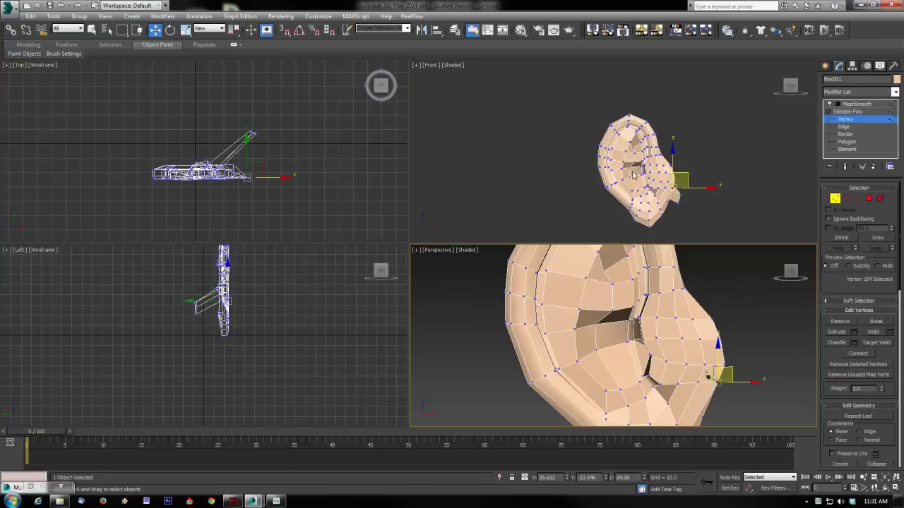
{"action": "key", "text": "alt+w"}
{"action": "middle_click_drag", "start_coordinate": [582, 247], "coordinate": [608, 208]}
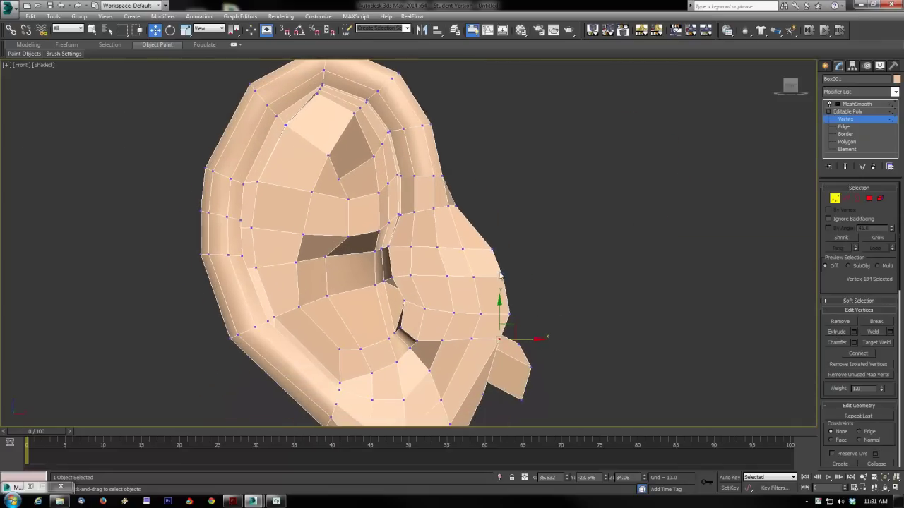
{"action": "left_click", "coordinate": [452, 311]}
{"action": "left_click_drag", "start_coordinate": [477, 312], "coordinate": [473, 307]}
- Shift the two tragus vertices next to the front edge inward along X to even out their spacing
{"action": "left_click", "coordinate": [441, 276]}
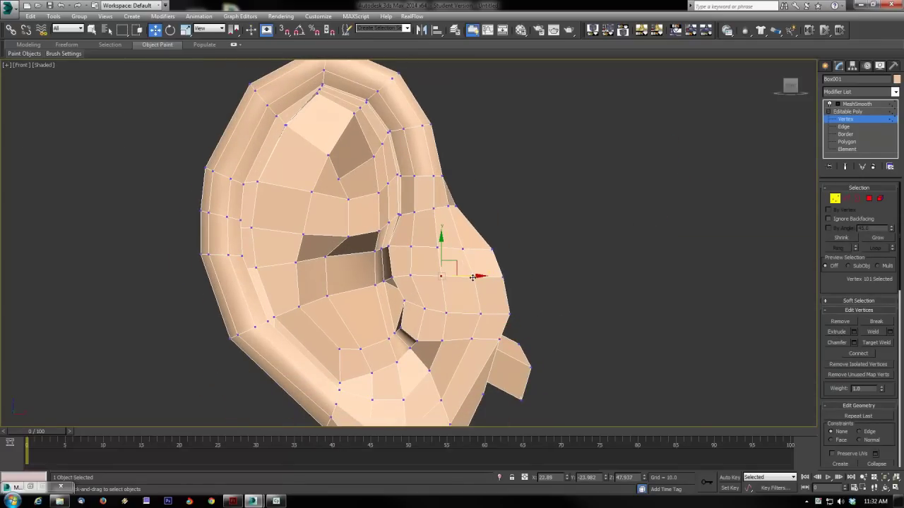
{"action": "left_click", "coordinate": [473, 277]}
{"action": "left_click", "coordinate": [480, 314], "text": "ctrl"}
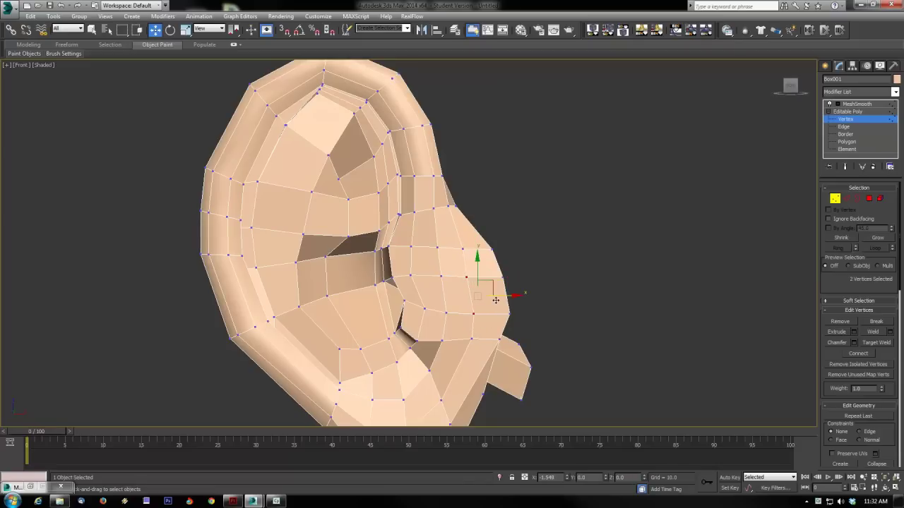
{"action": "left_click_drag", "start_coordinate": [496, 300], "coordinate": [489, 318]}
- Select the three outer edge vertices of the tragus and shift them slightly inward along X
{"action": "left_click_drag", "start_coordinate": [541, 250], "coordinate": [540, 250]}
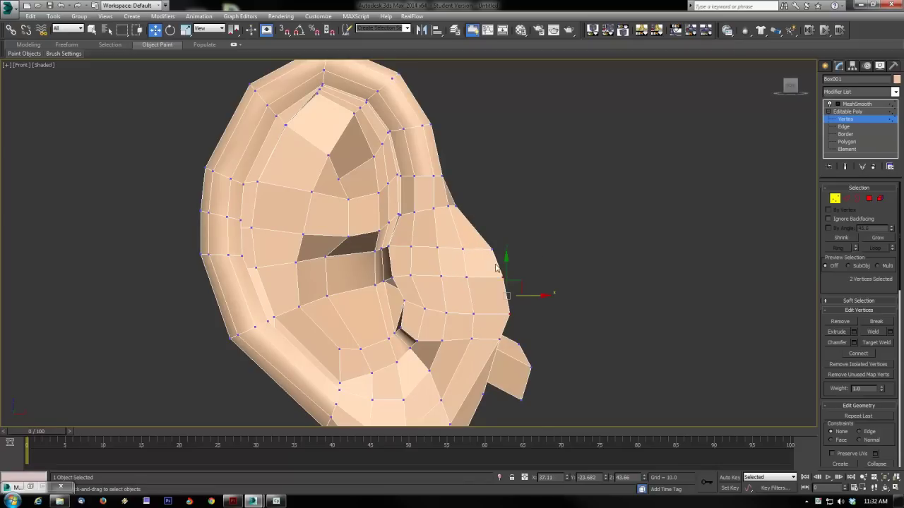
{"action": "left_click", "coordinate": [493, 250], "text": "ctrl"}
{"action": "left_click_drag", "start_coordinate": [530, 280], "coordinate": [521, 281]}
- Lower the vertices where the tragus meets the earlobe, and shift the two outer vertices of the row above inward
{"action": "middle_click_drag", "start_coordinate": [522, 310], "coordinate": [537, 261]}
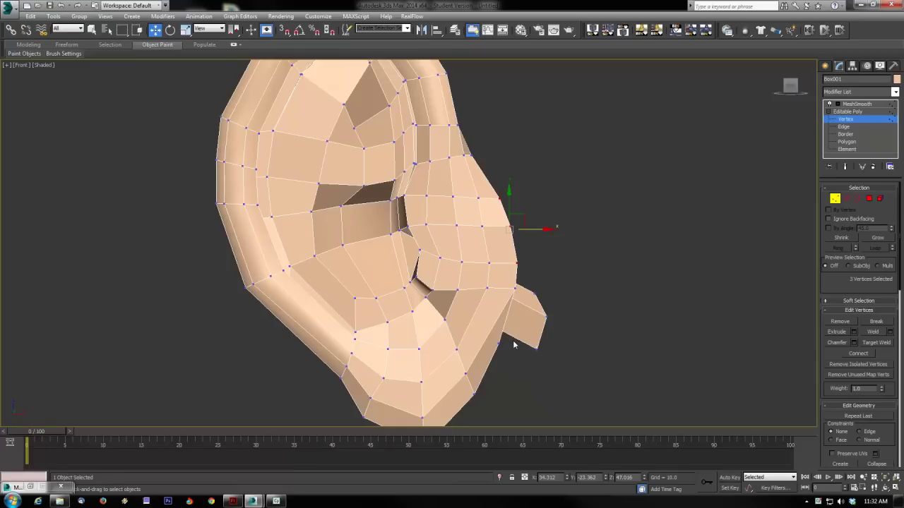
{"action": "left_click_drag", "start_coordinate": [463, 303], "coordinate": [457, 302]}
{"action": "left_click_drag", "start_coordinate": [497, 274], "coordinate": [493, 296]}
{"action": "left_click", "coordinate": [448, 303], "text": "alt"}
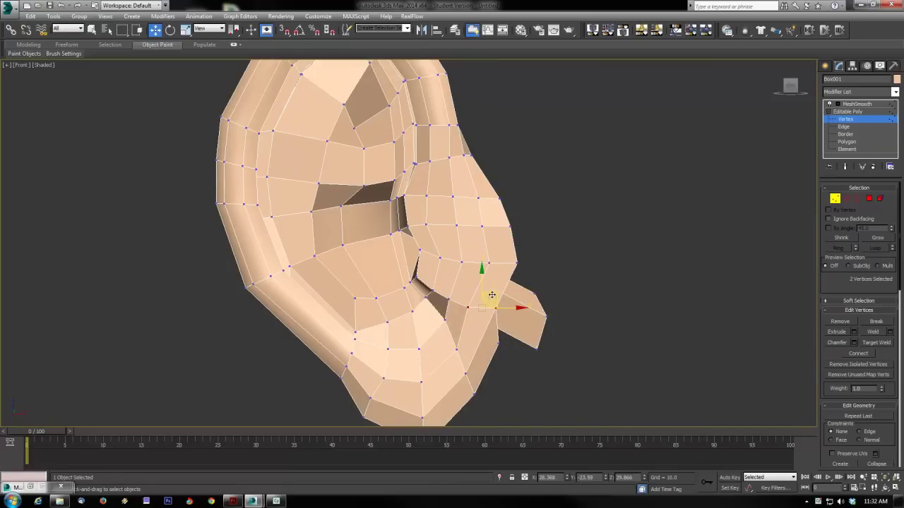
{"action": "left_click_drag", "start_coordinate": [530, 263], "coordinate": [531, 274]}
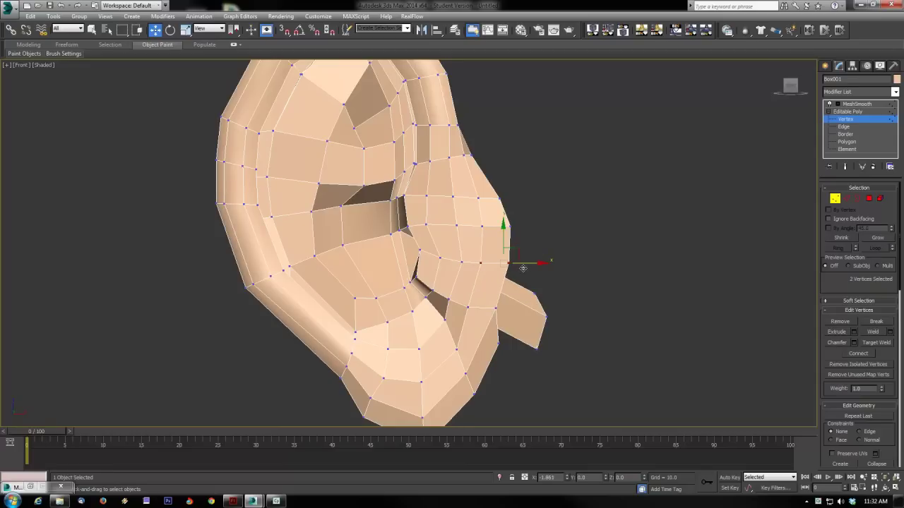
- Move the outer edge vertex below the tragus down and inward, then leave vertex editing to check the smoothed ear
{"action": "left_click", "coordinate": [498, 306]}
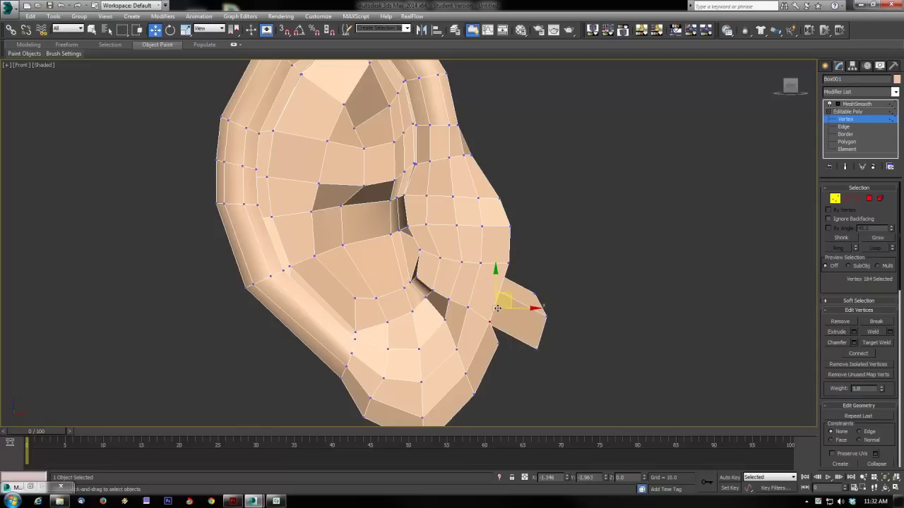
{"action": "left_click_drag", "start_coordinate": [498, 308], "coordinate": [519, 366]}
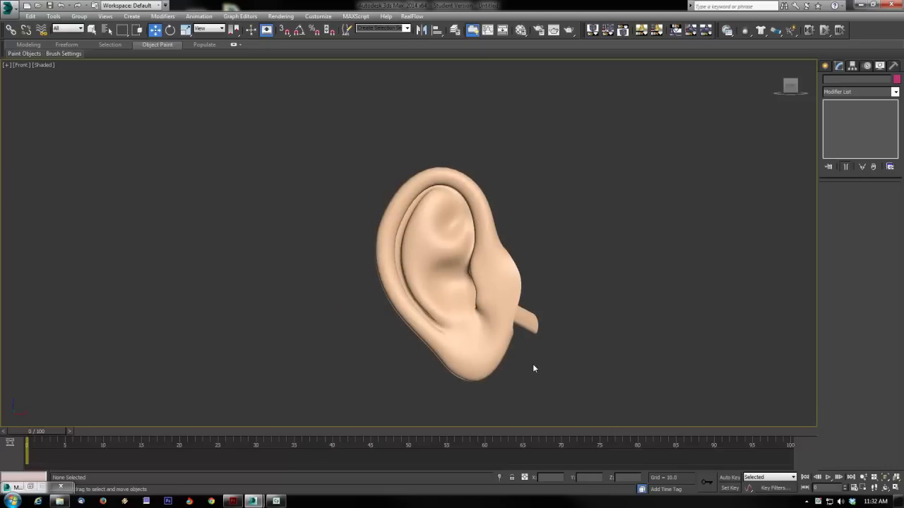
{"action": "scroll", "coordinate": [533, 364], "scroll_direction": "up", "scroll_amount": 2}
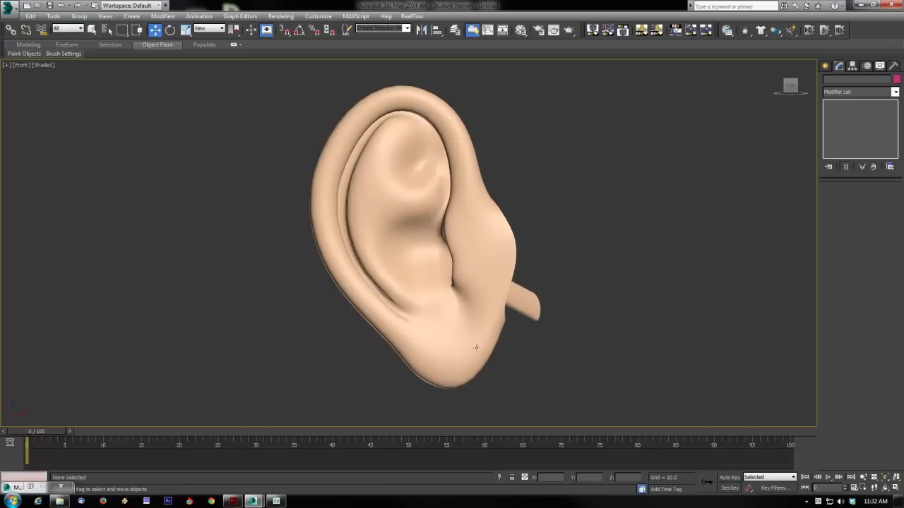